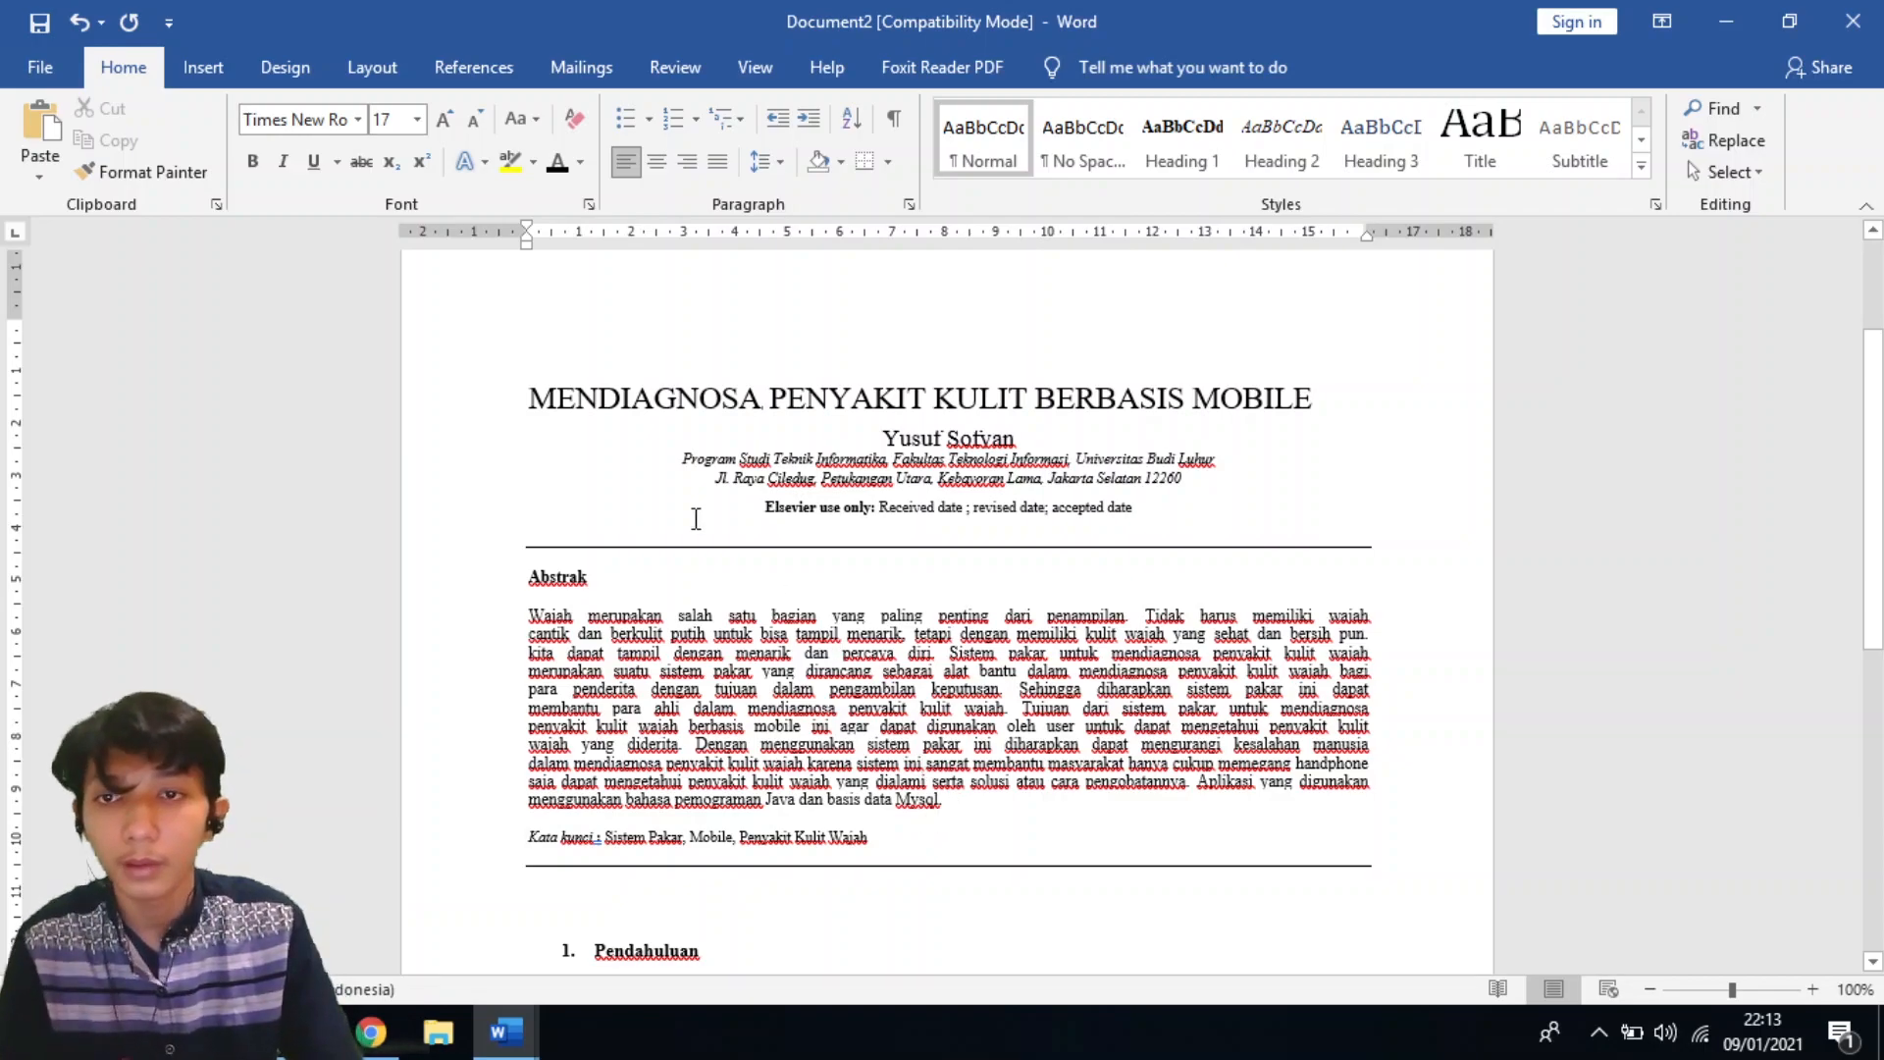
Review the document's margins and page orientation in Page Setup.
{"action": "left_click", "coordinate": [374, 68]}
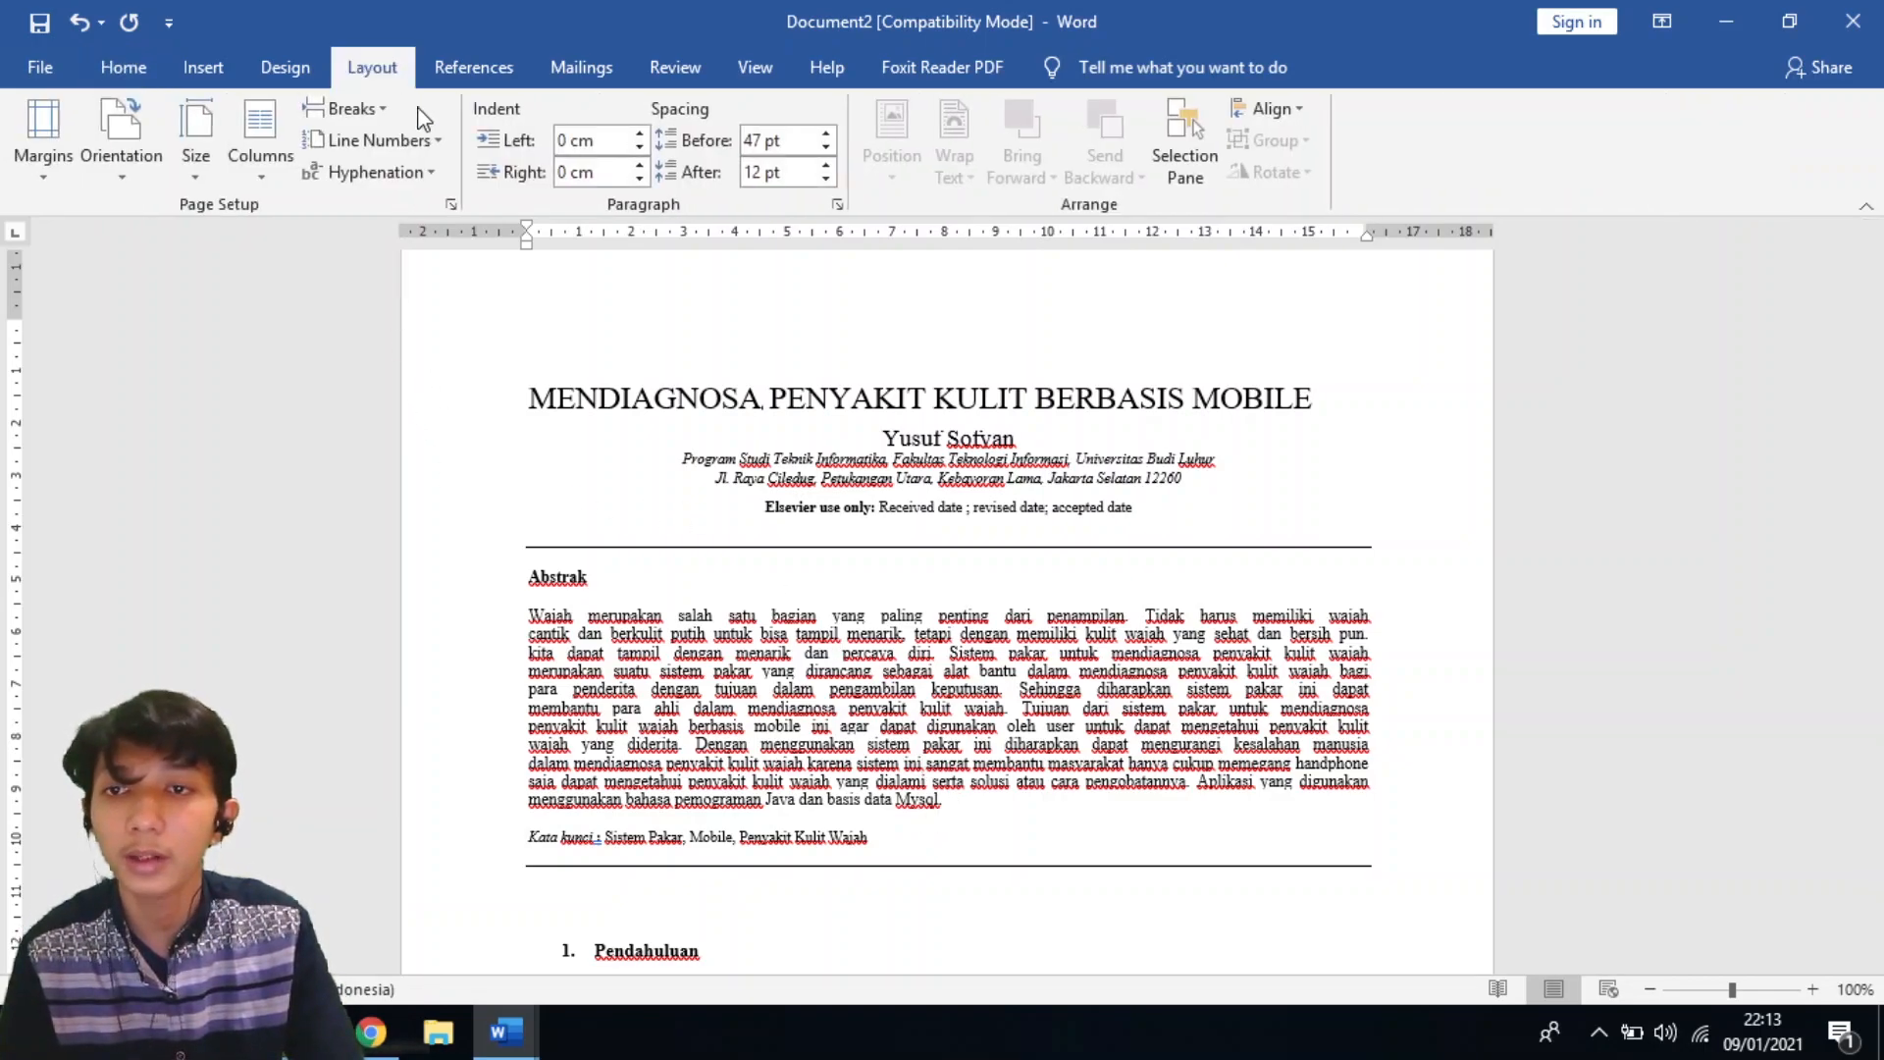
{"action": "left_click", "coordinate": [451, 204]}
{"action": "left_click", "coordinate": [788, 177]}
{"action": "left_click", "coordinate": [737, 176]}
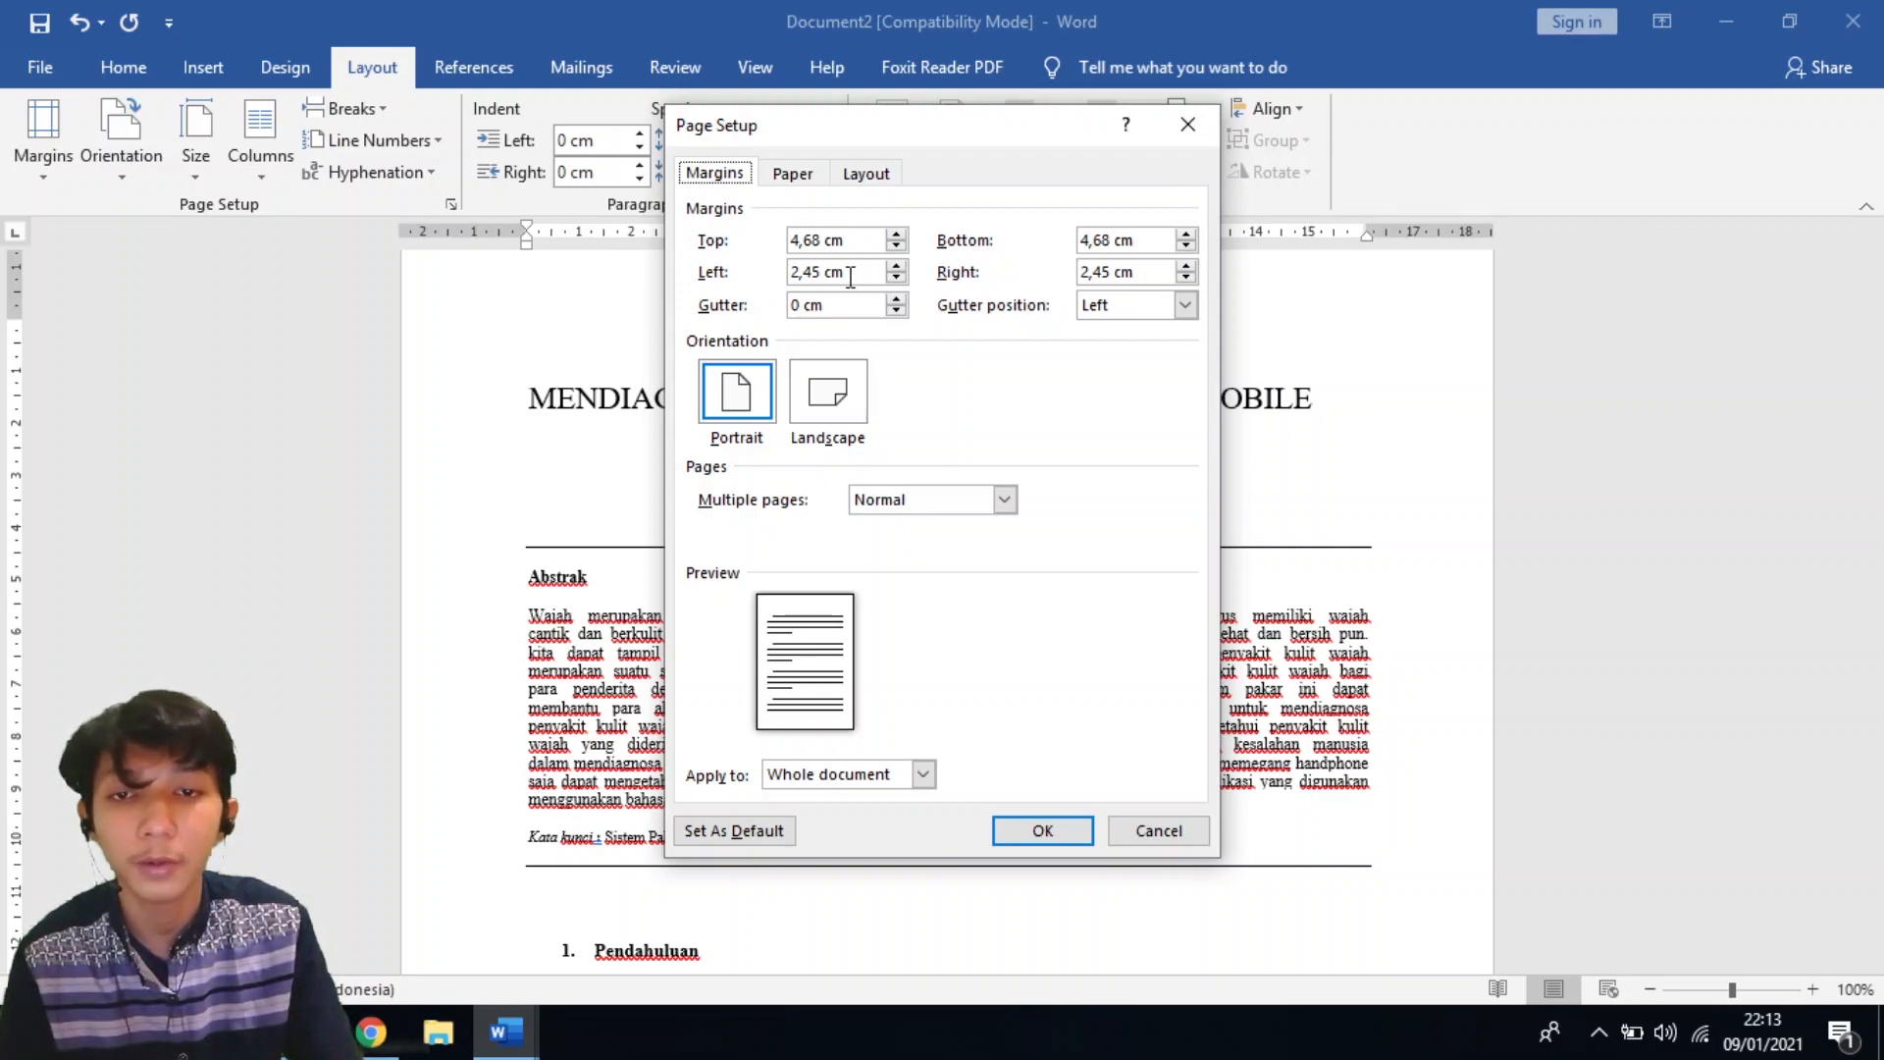
{"action": "left_click", "coordinate": [1040, 829]}
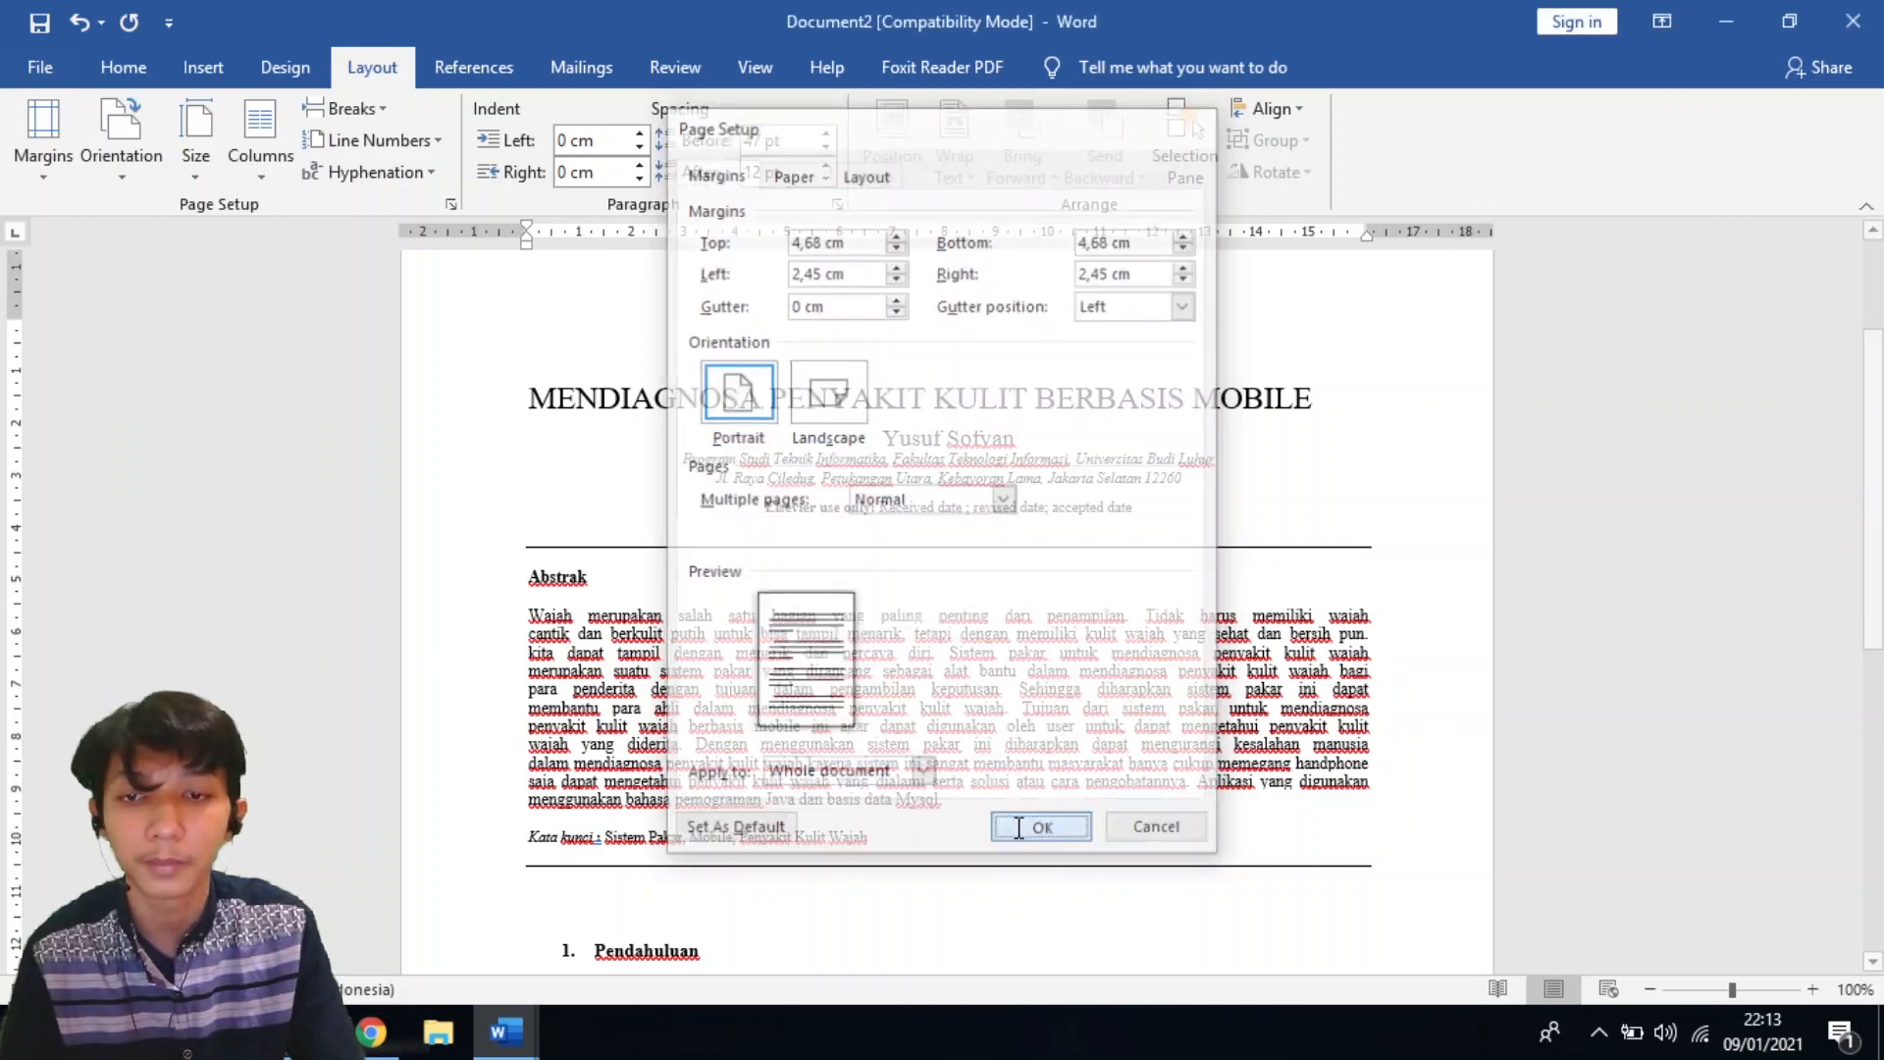
Examine the font, alignment and paragraph spacing of the title "MENDIAGNOSA PENYAKIT KULIT BERBASIS MOBILE".
{"action": "left_click", "coordinate": [124, 67]}
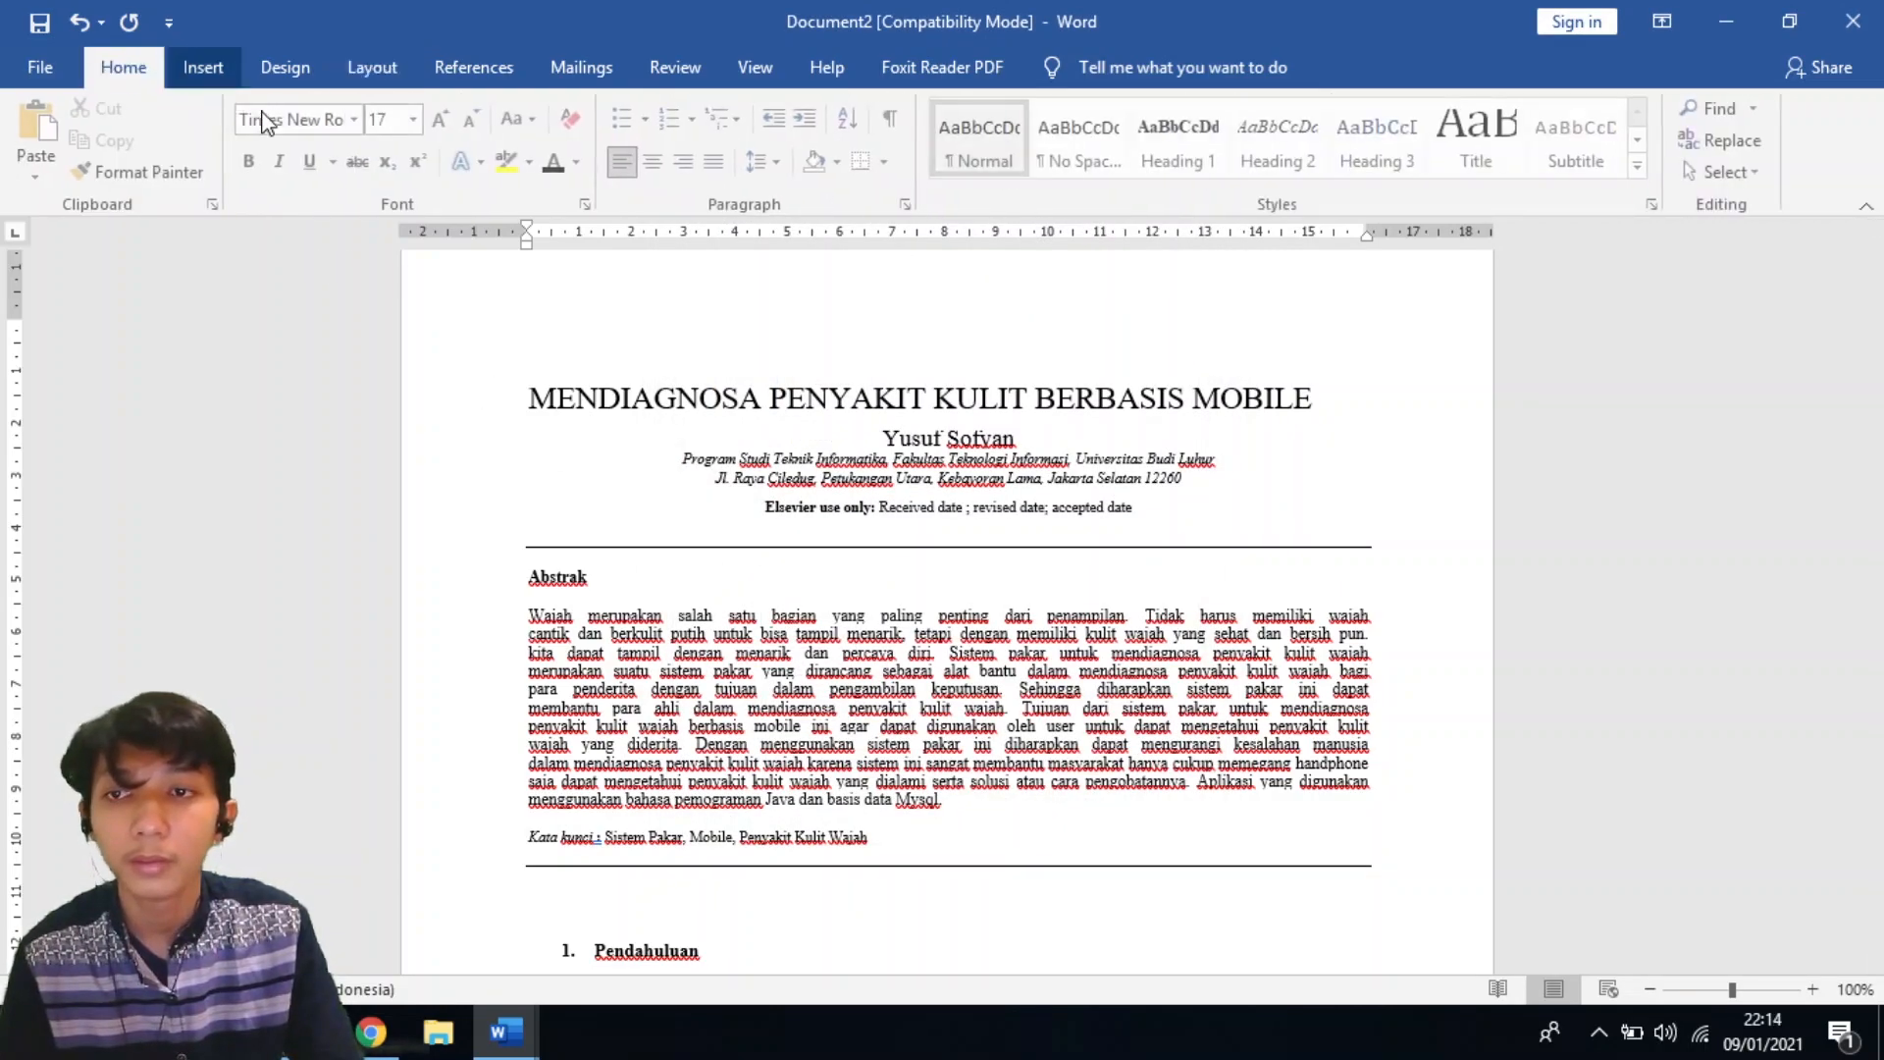
{"action": "scroll", "coordinate": [778, 377], "scroll_direction": "up", "scroll_amount": 3}
{"action": "scroll", "coordinate": [778, 377], "scroll_direction": "down", "scroll_amount": 3}
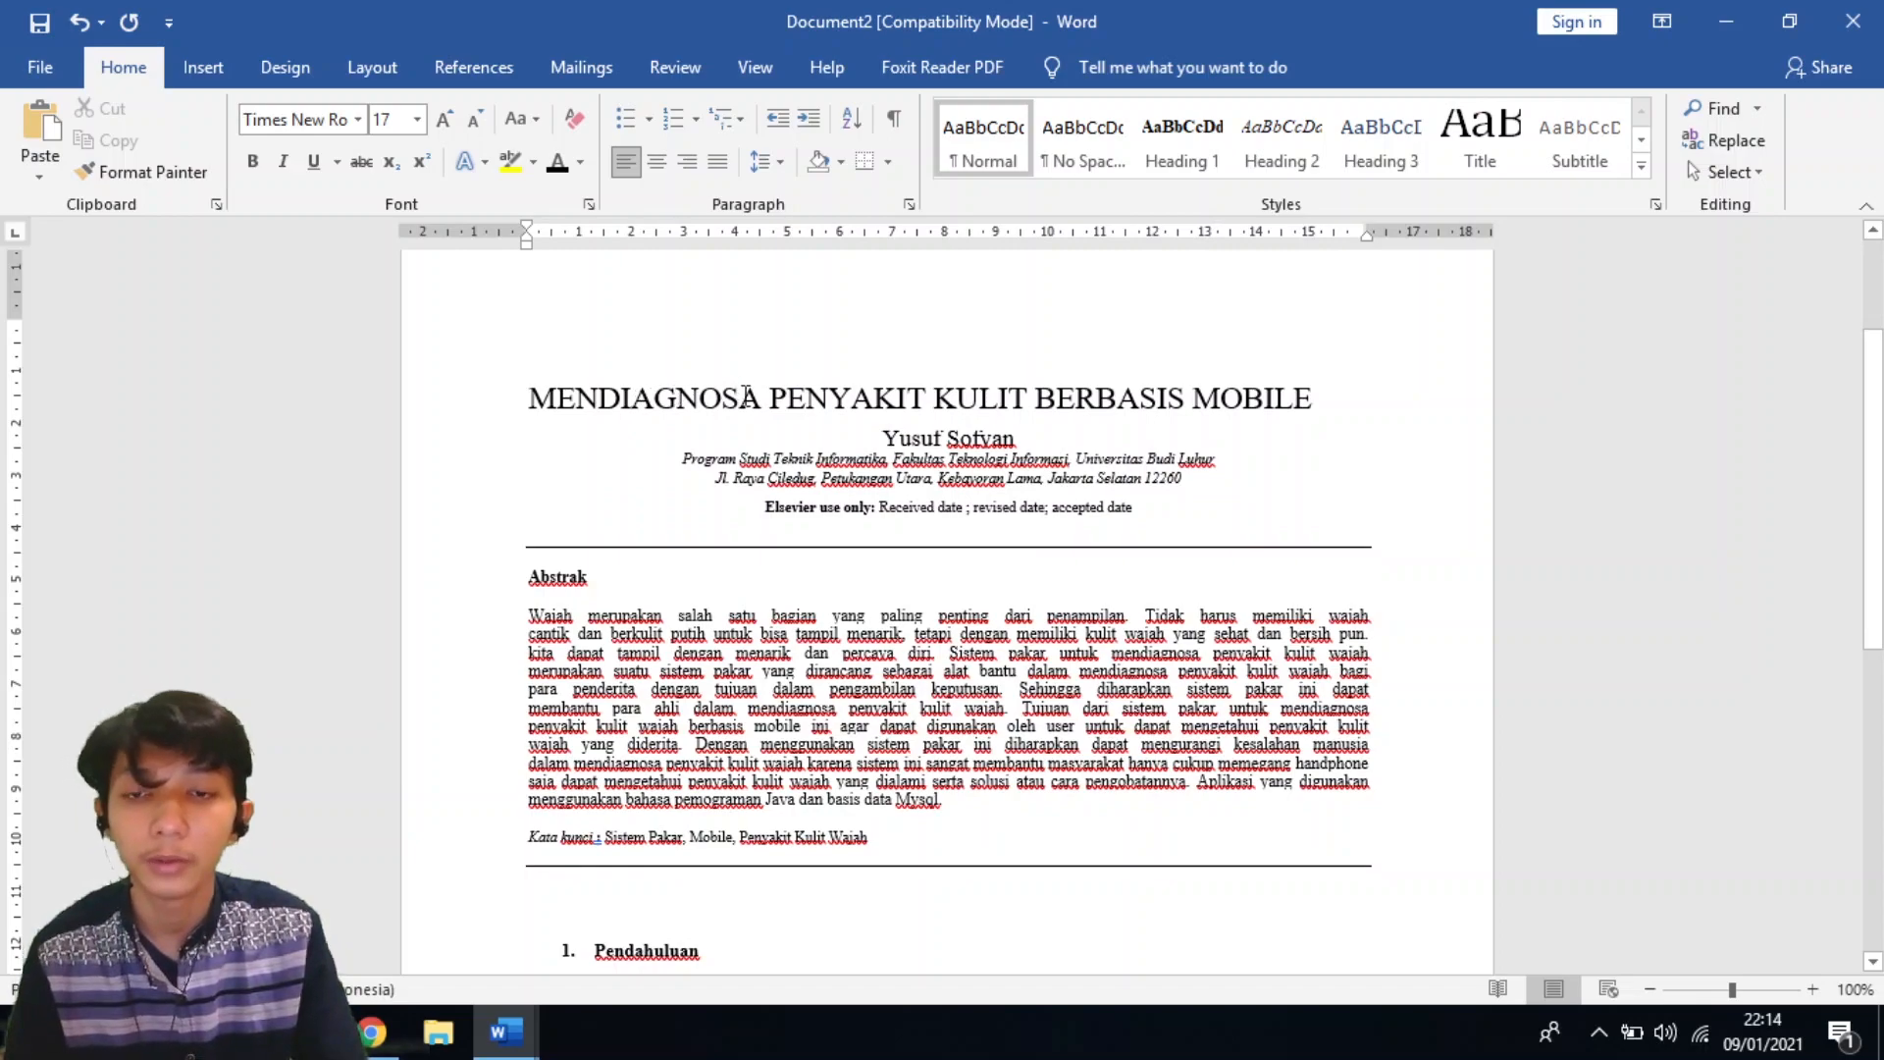
{"action": "triple_click", "coordinate": [587, 399]}
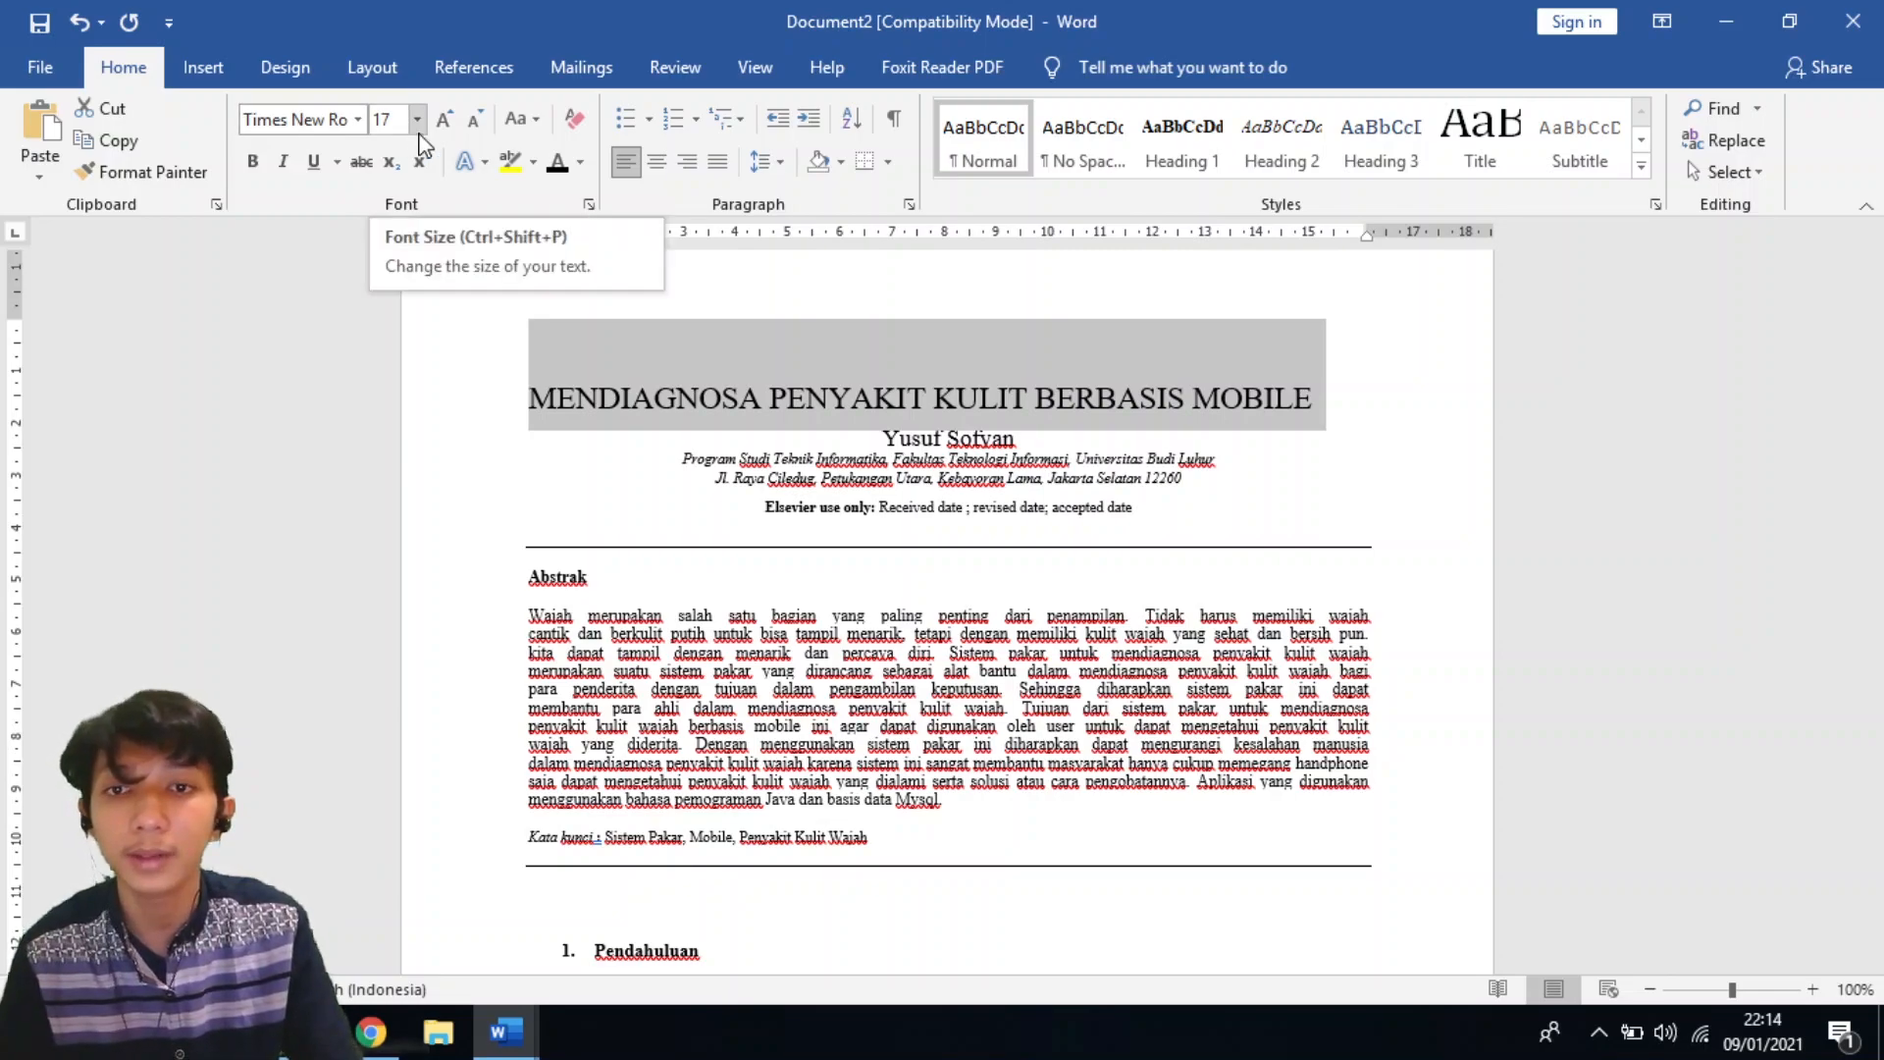
{"action": "left_click", "coordinate": [908, 204]}
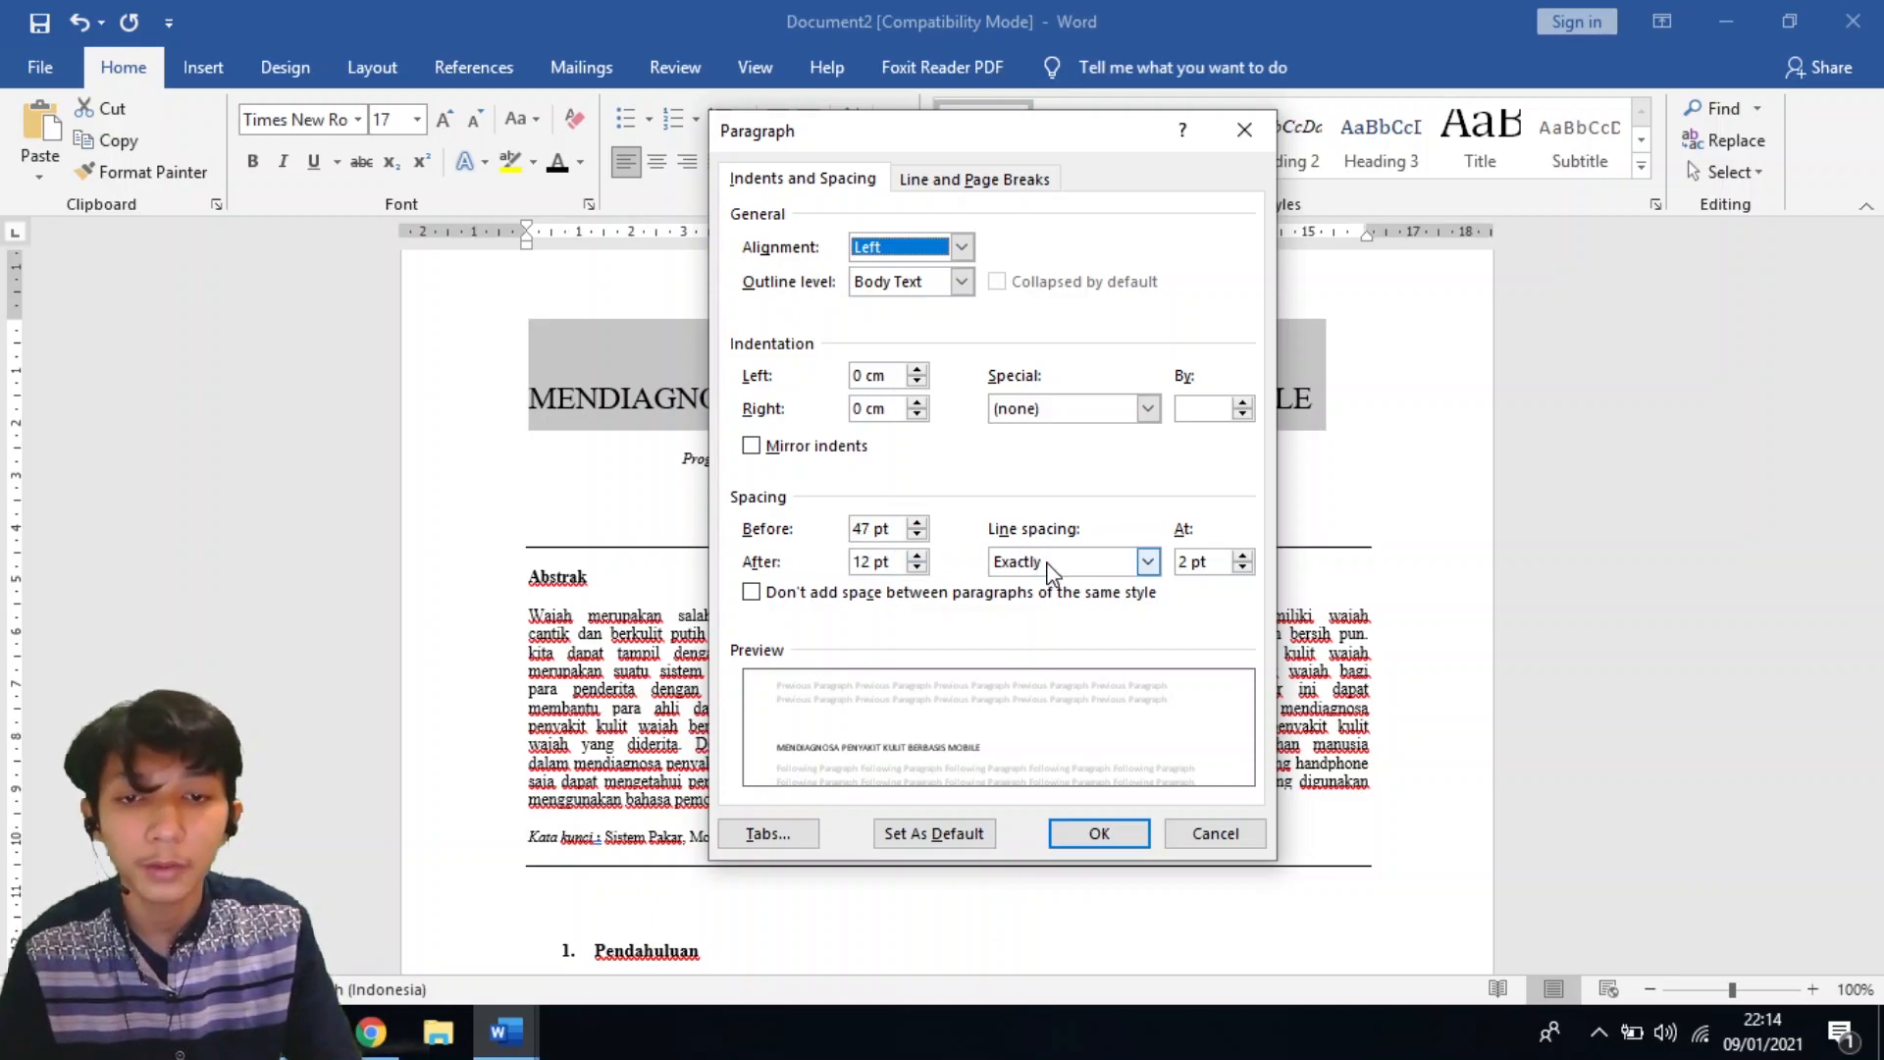
{"action": "left_click", "coordinate": [1109, 841]}
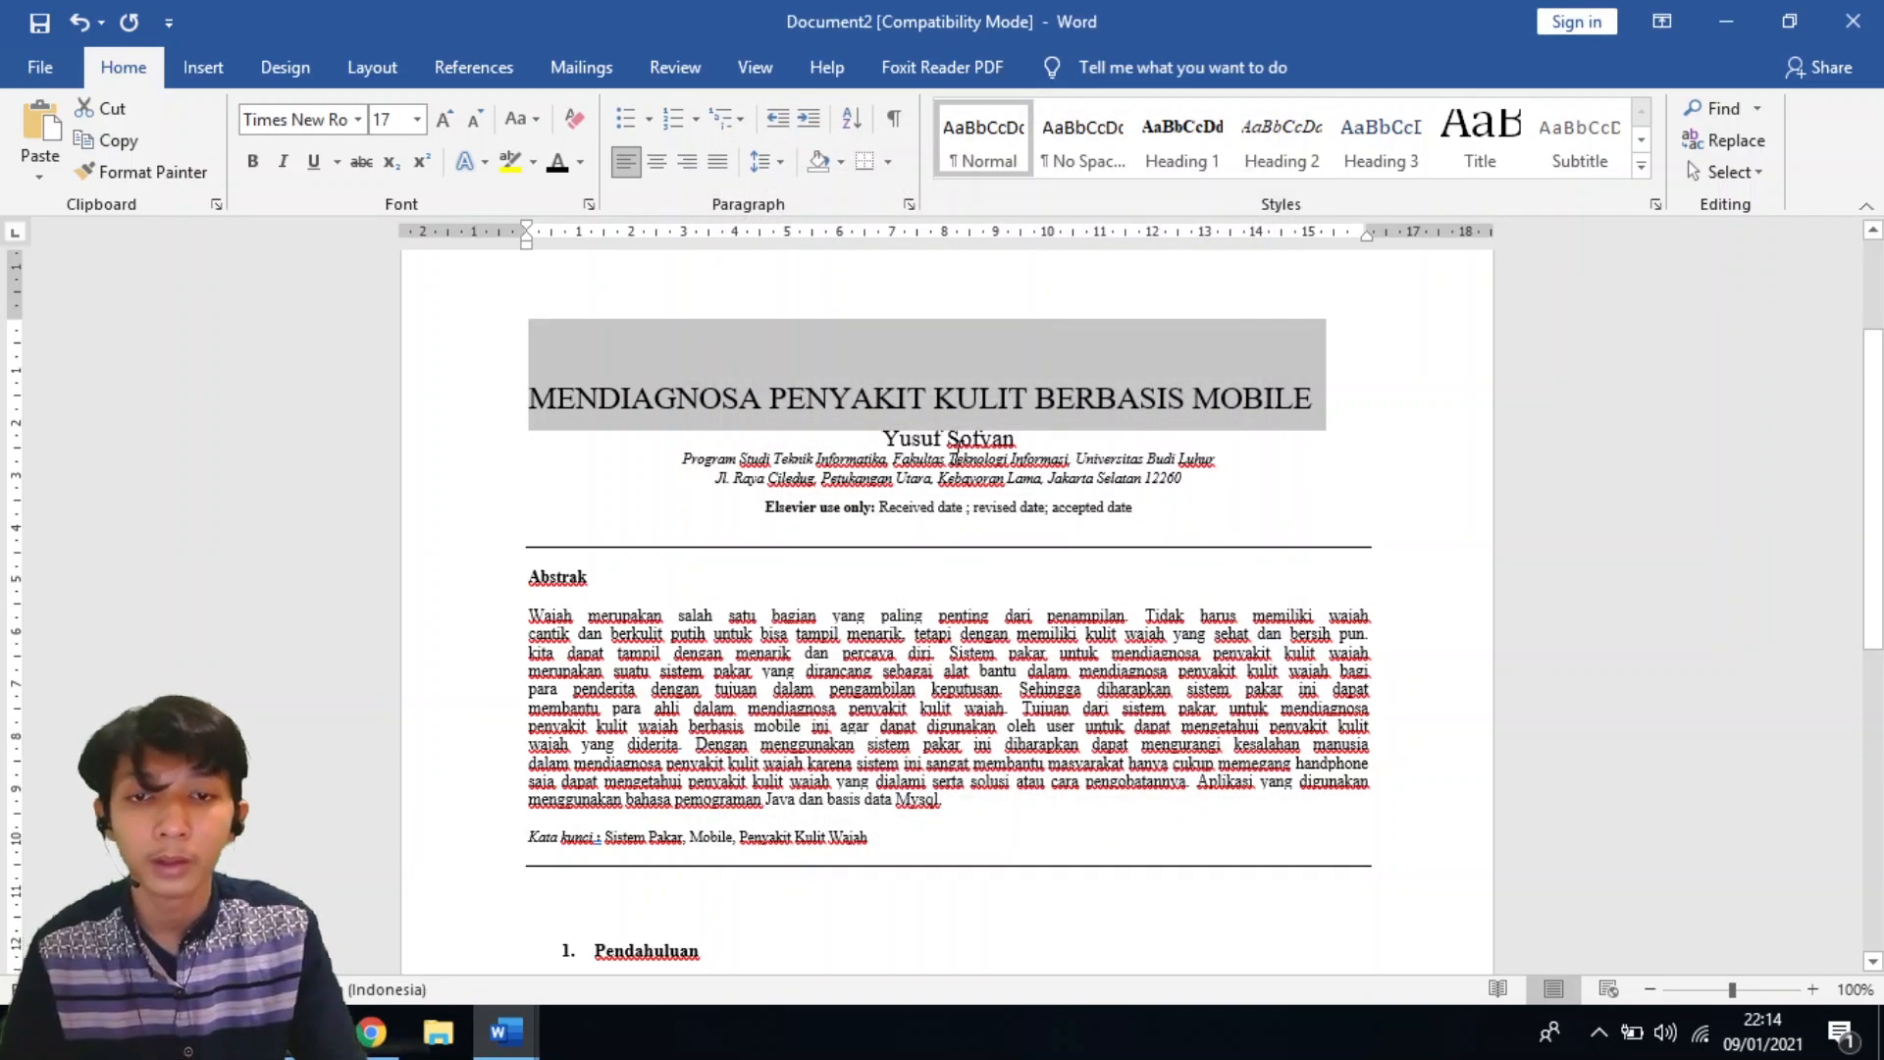
Check the font and paragraph spacing of the author name line below the title.
{"action": "left_click", "coordinate": [918, 451]}
{"action": "left_click", "coordinate": [905, 437]}
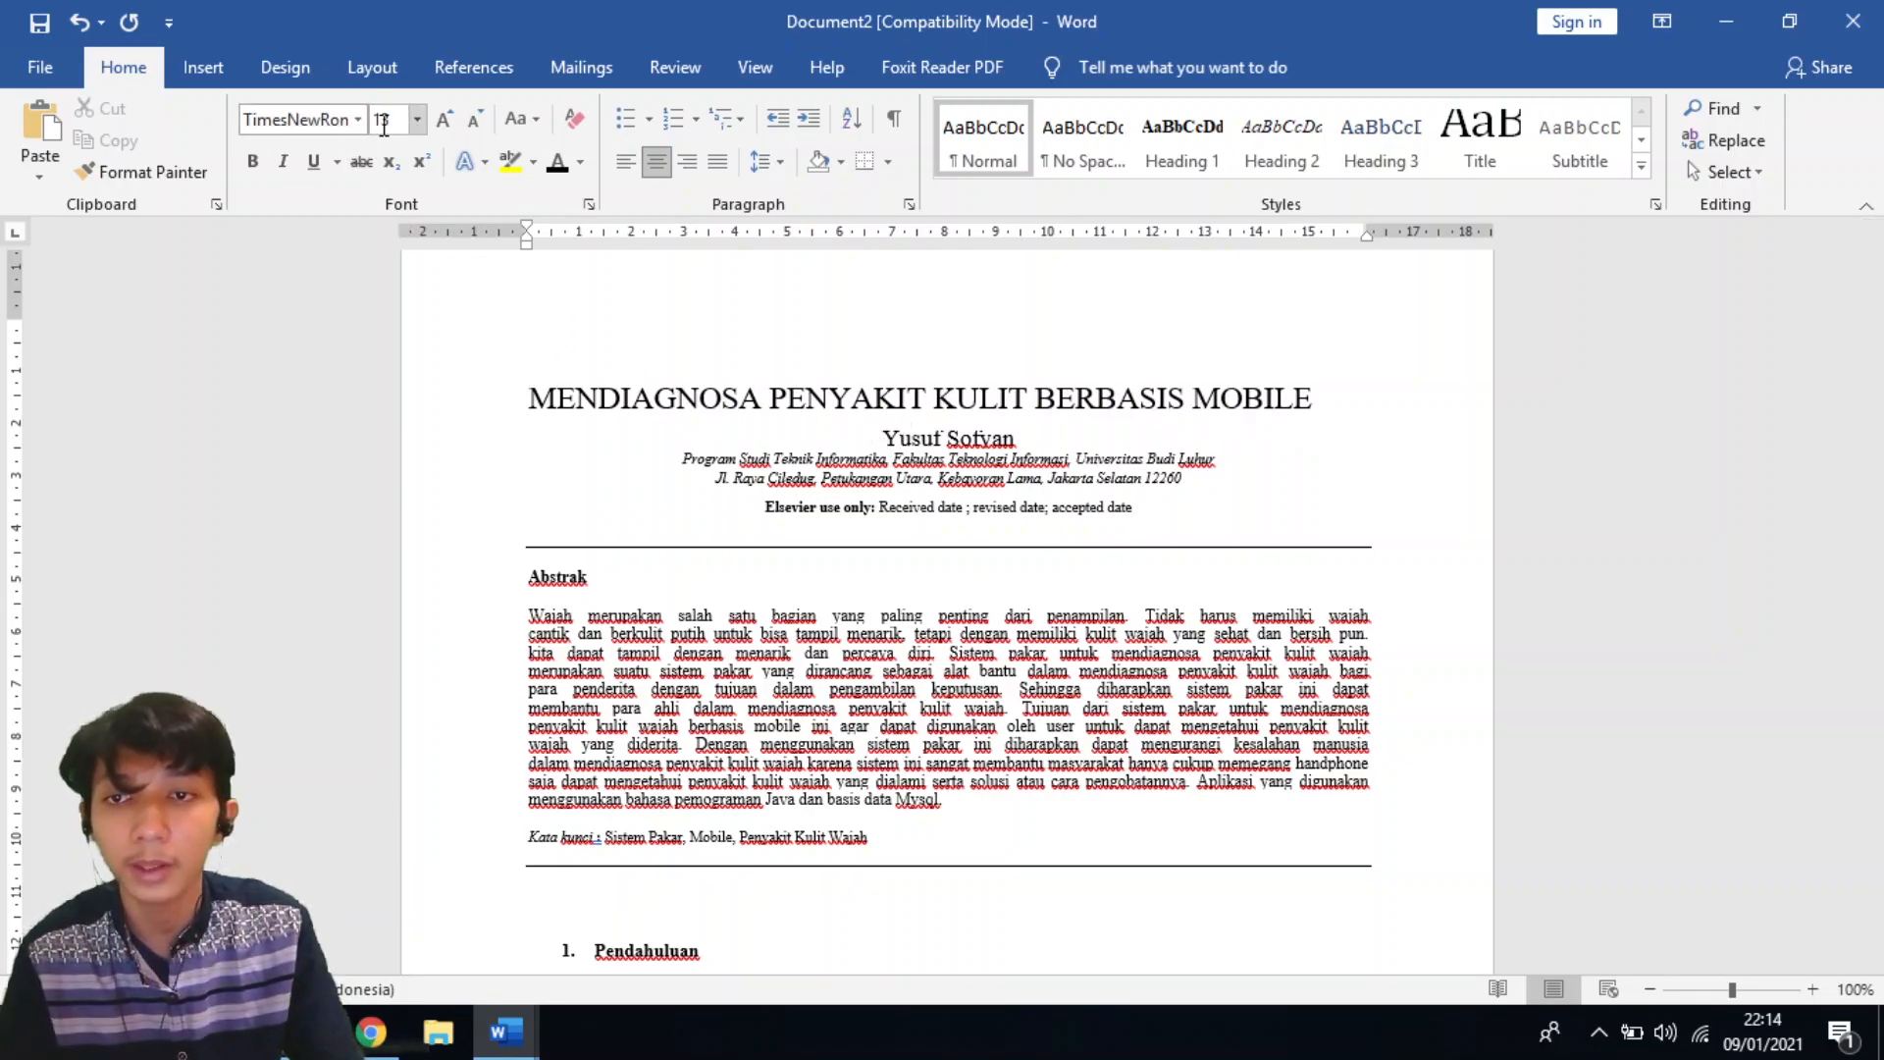
{"action": "left_click", "coordinate": [908, 204]}
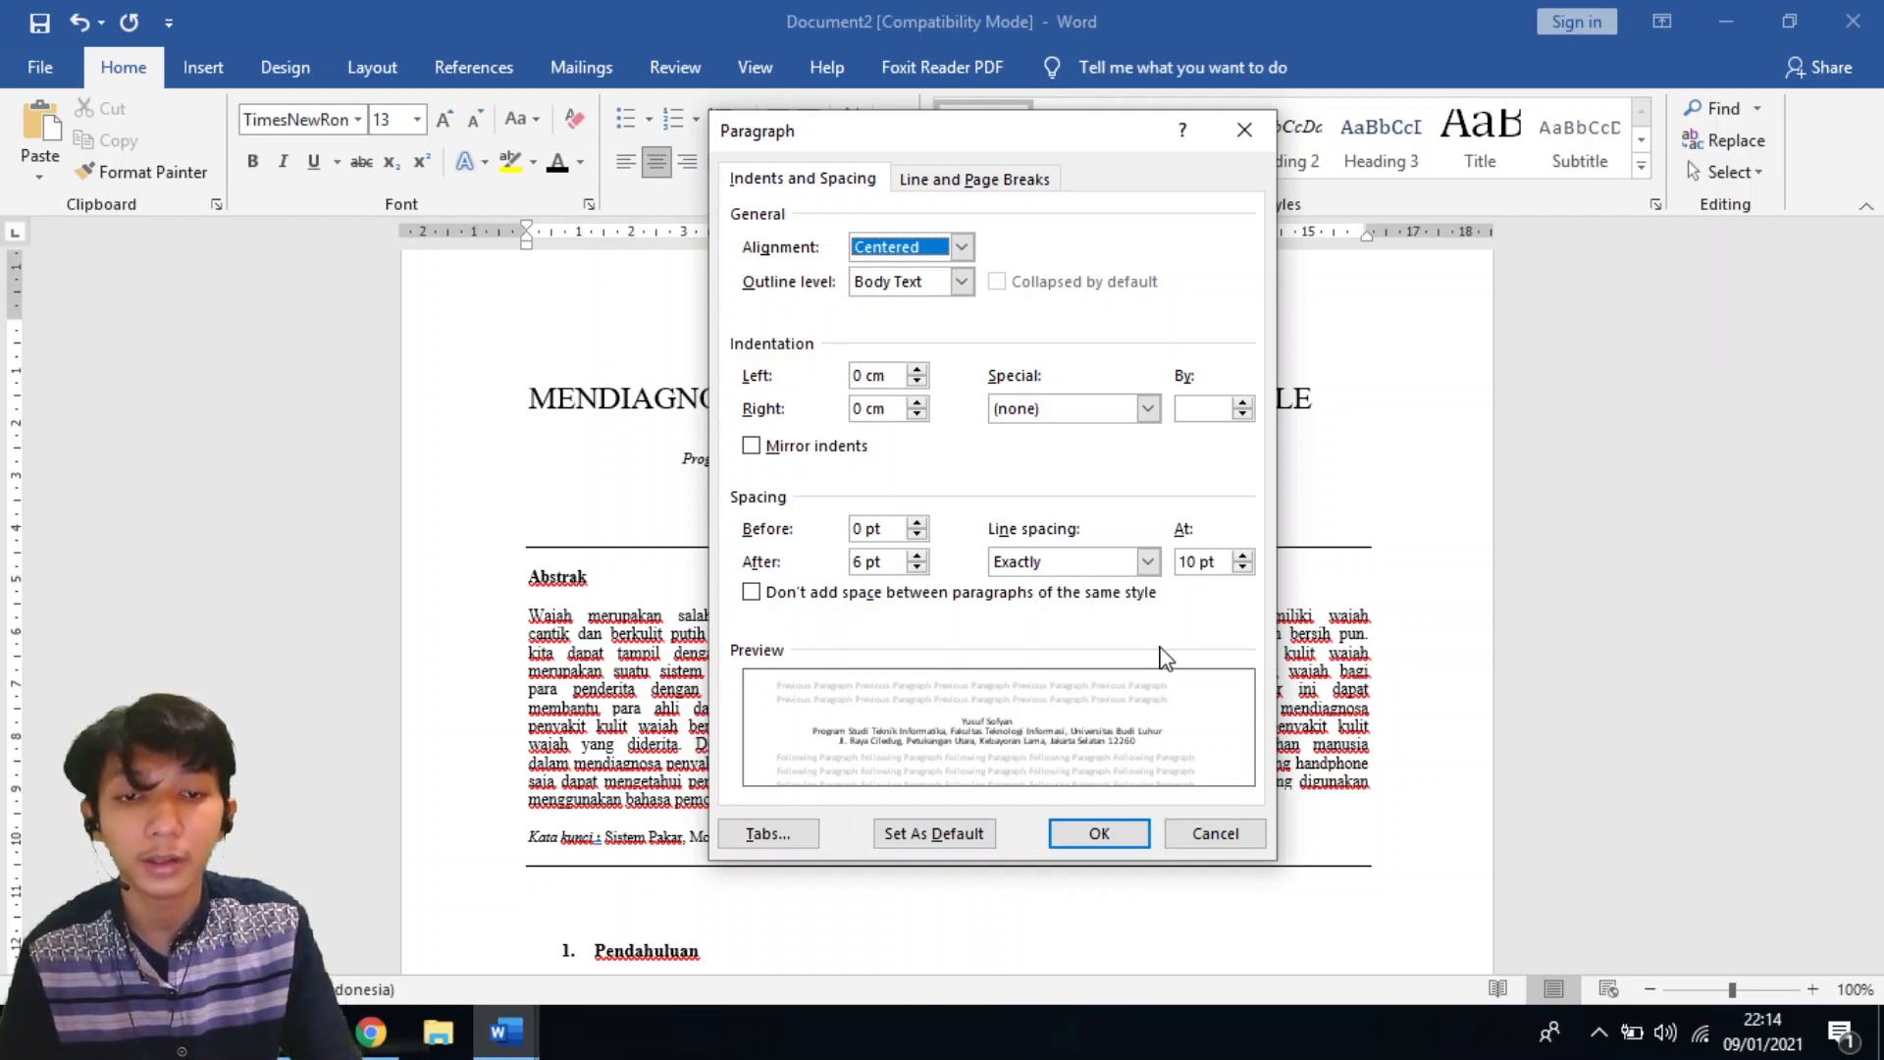
{"action": "left_click", "coordinate": [1099, 834]}
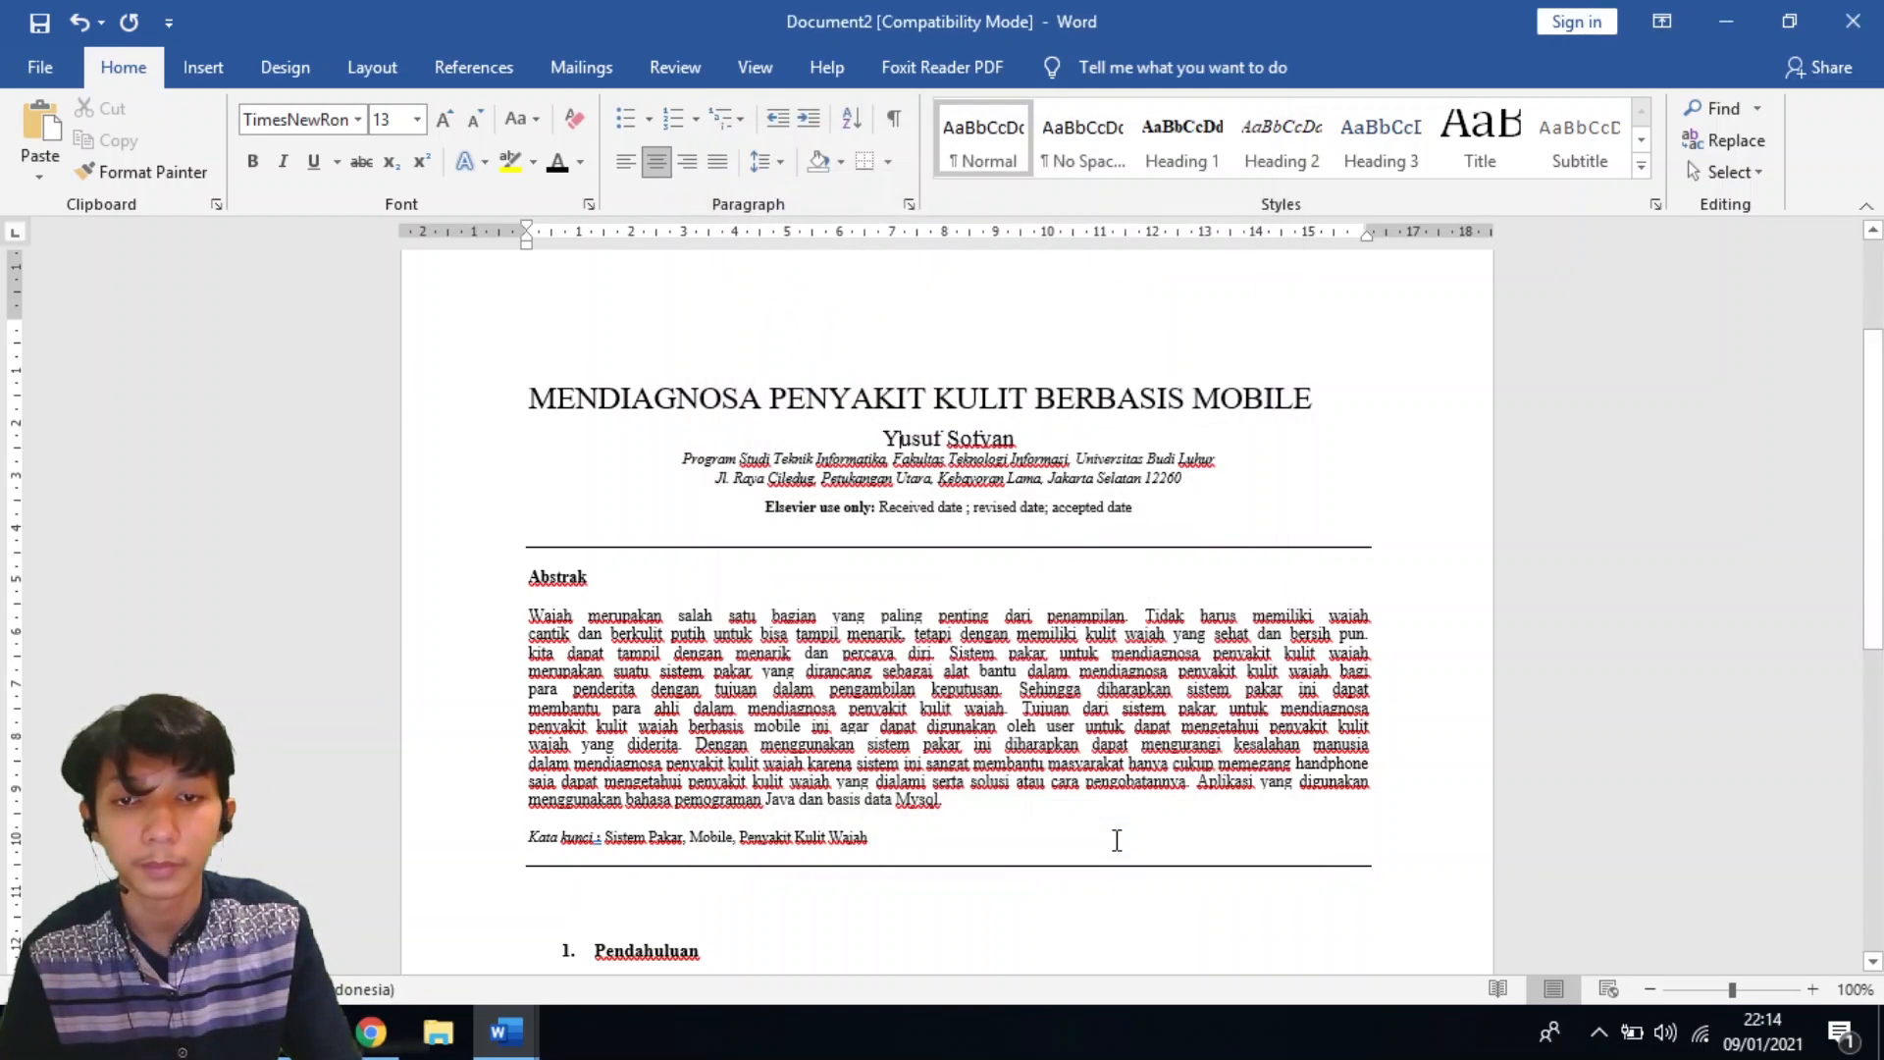
Check the font and paragraph spacing of the affiliation lines beneath the author name.
{"action": "left_click", "coordinate": [691, 467]}
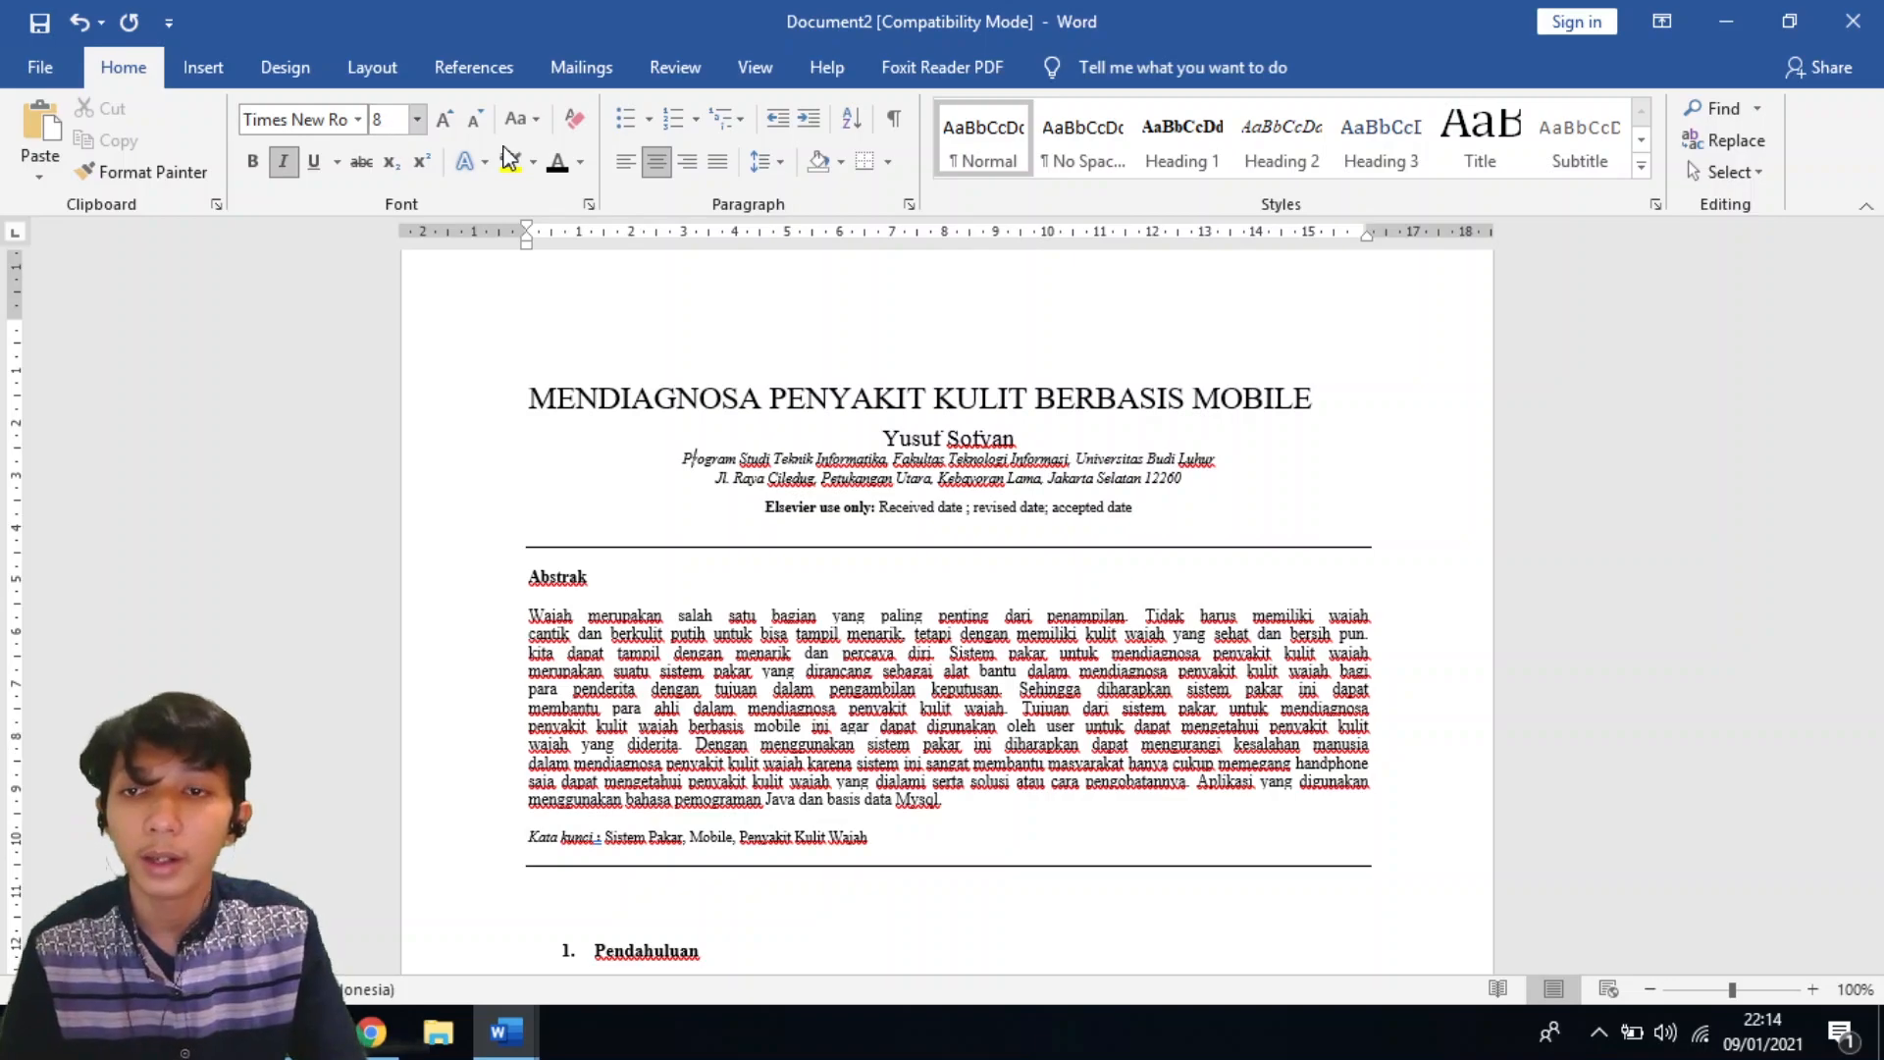
{"action": "left_click", "coordinate": [909, 204]}
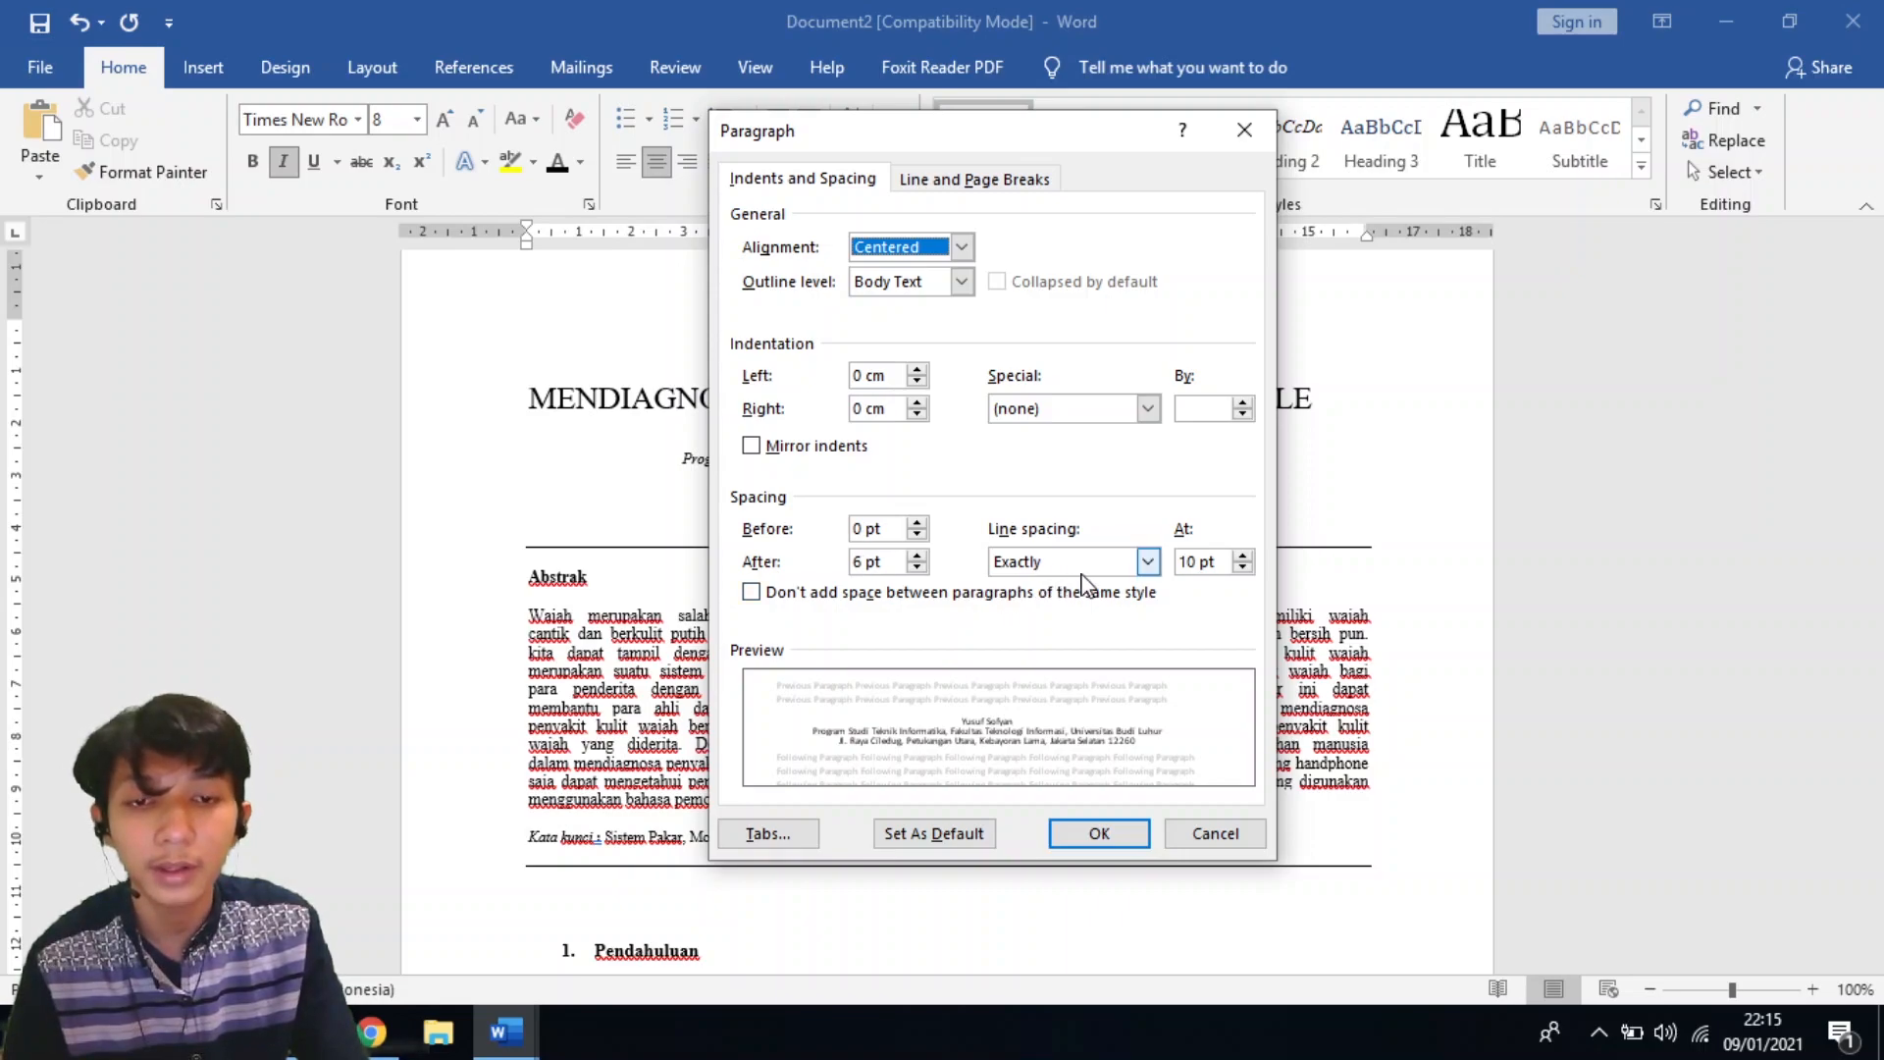
{"action": "left_click", "coordinate": [1104, 837]}
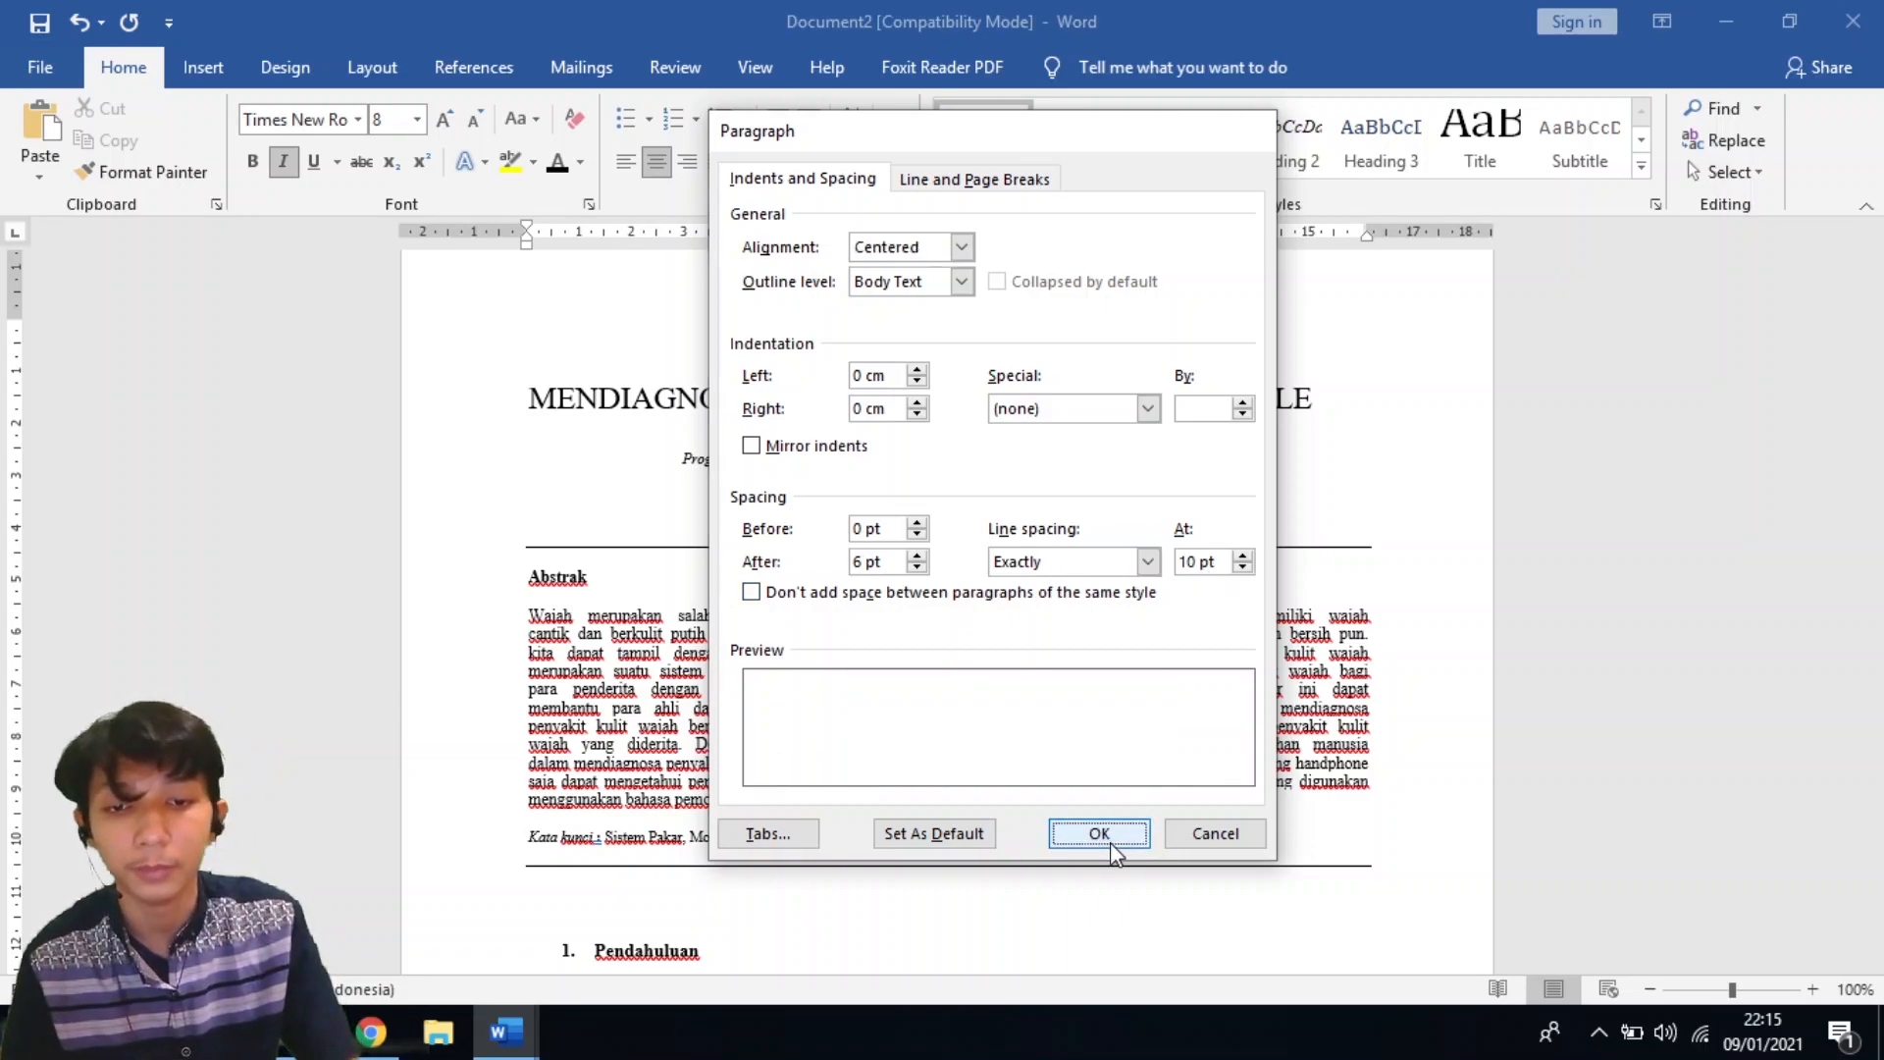
Inspect the font and paragraph spacing of the "Elsevier use only" line.
{"action": "left_click", "coordinate": [883, 508]}
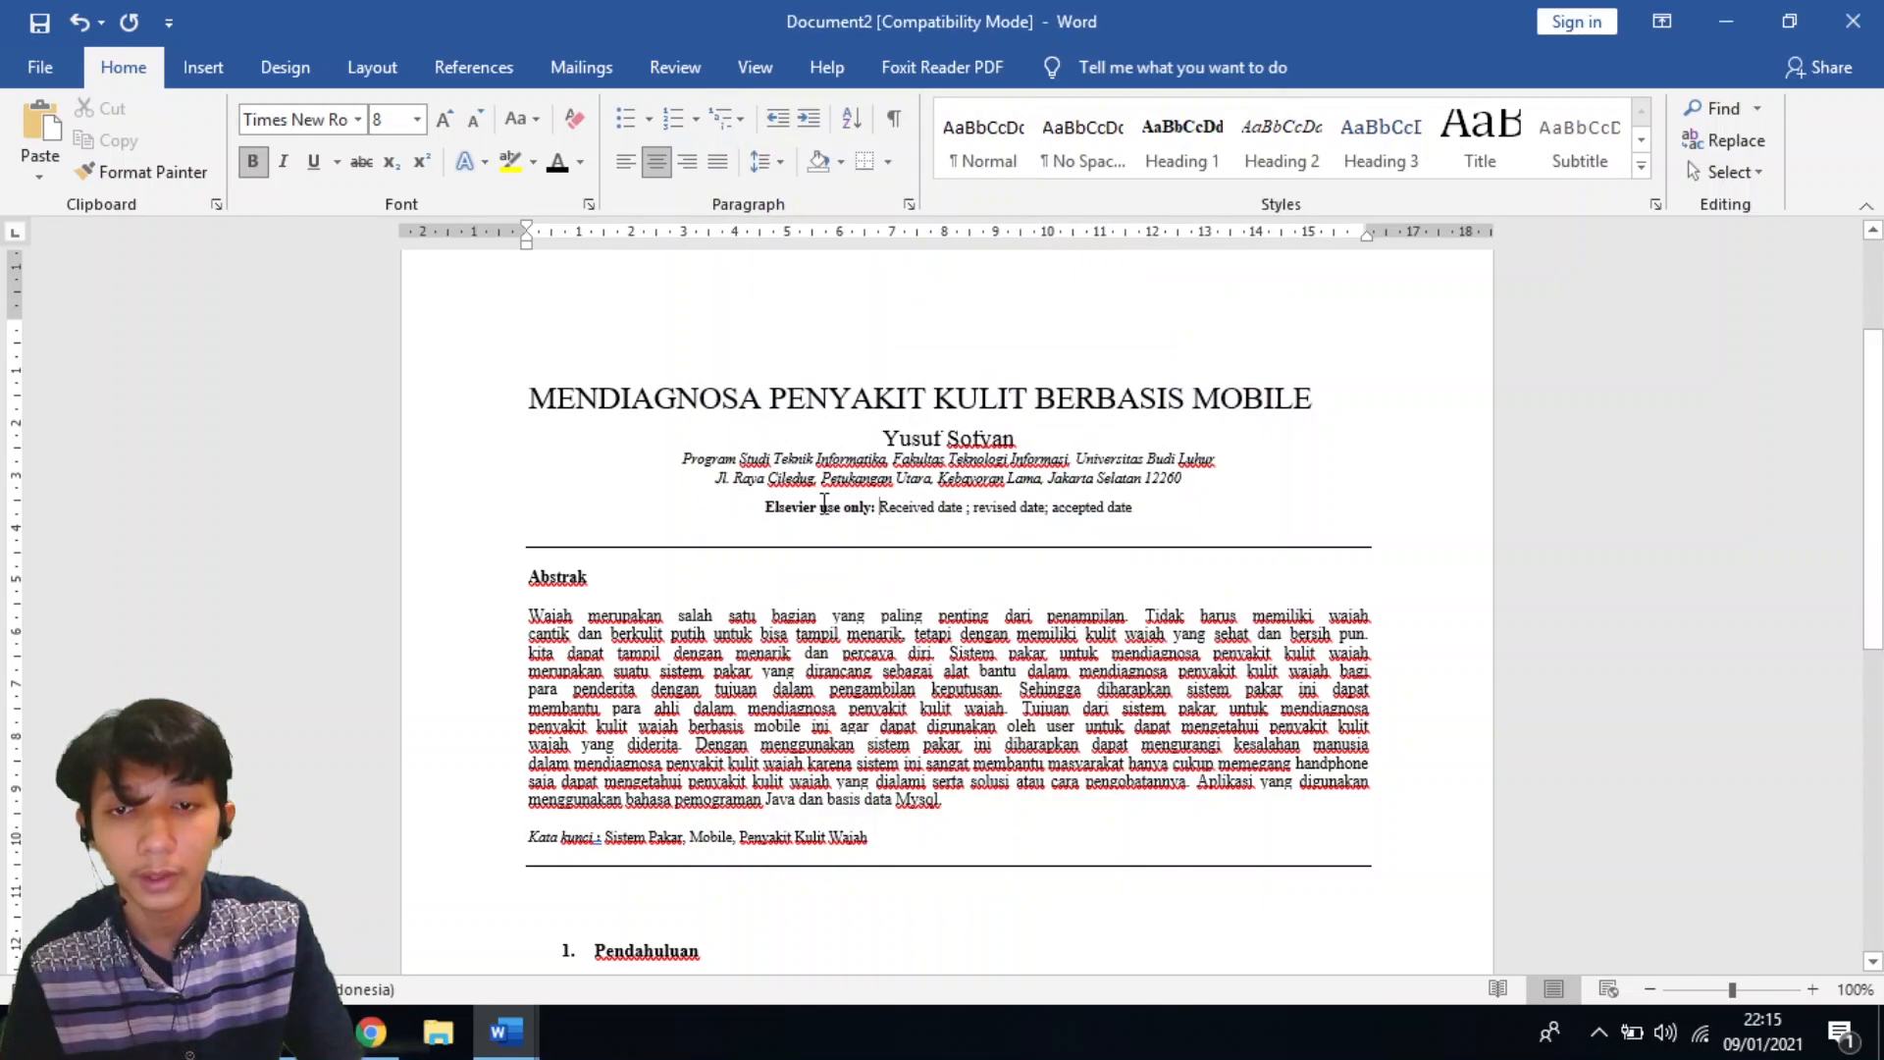
{"action": "left_click_drag", "start_coordinate": [823, 507], "coordinate": [1019, 507]}
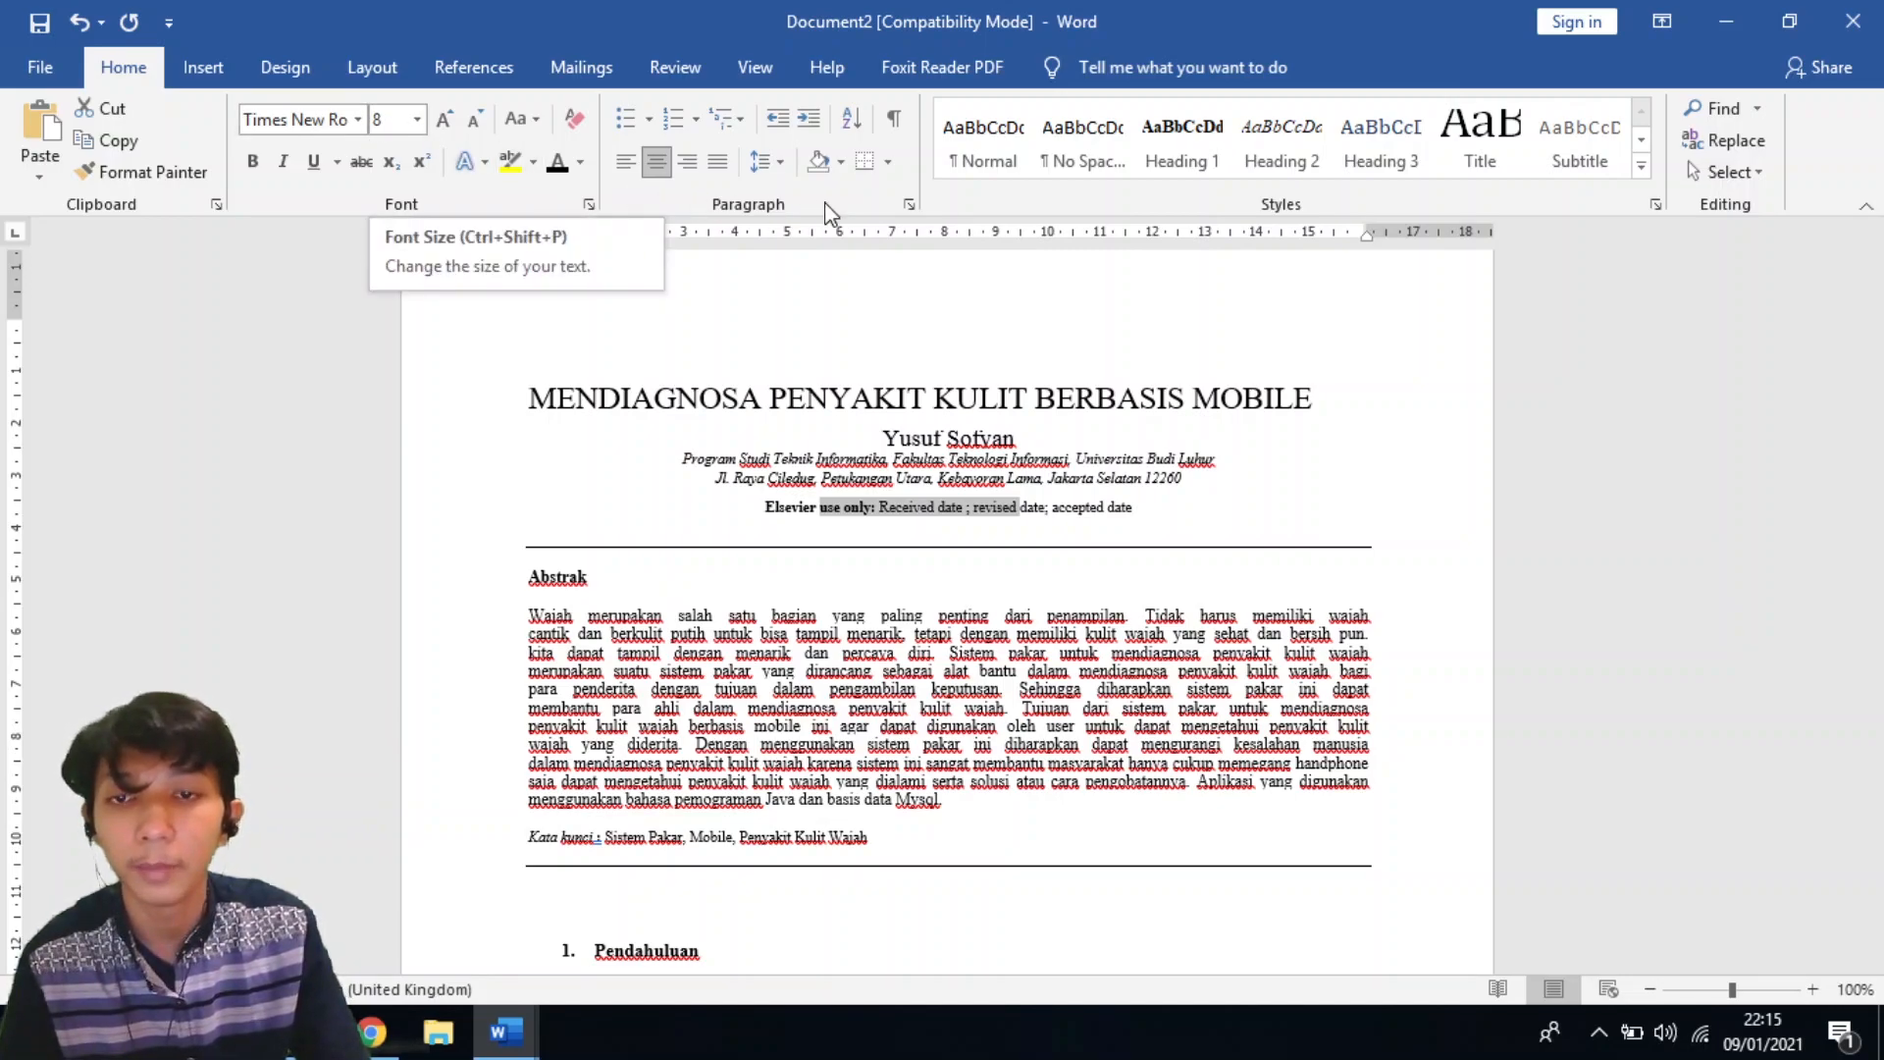
{"action": "left_click", "coordinate": [907, 206]}
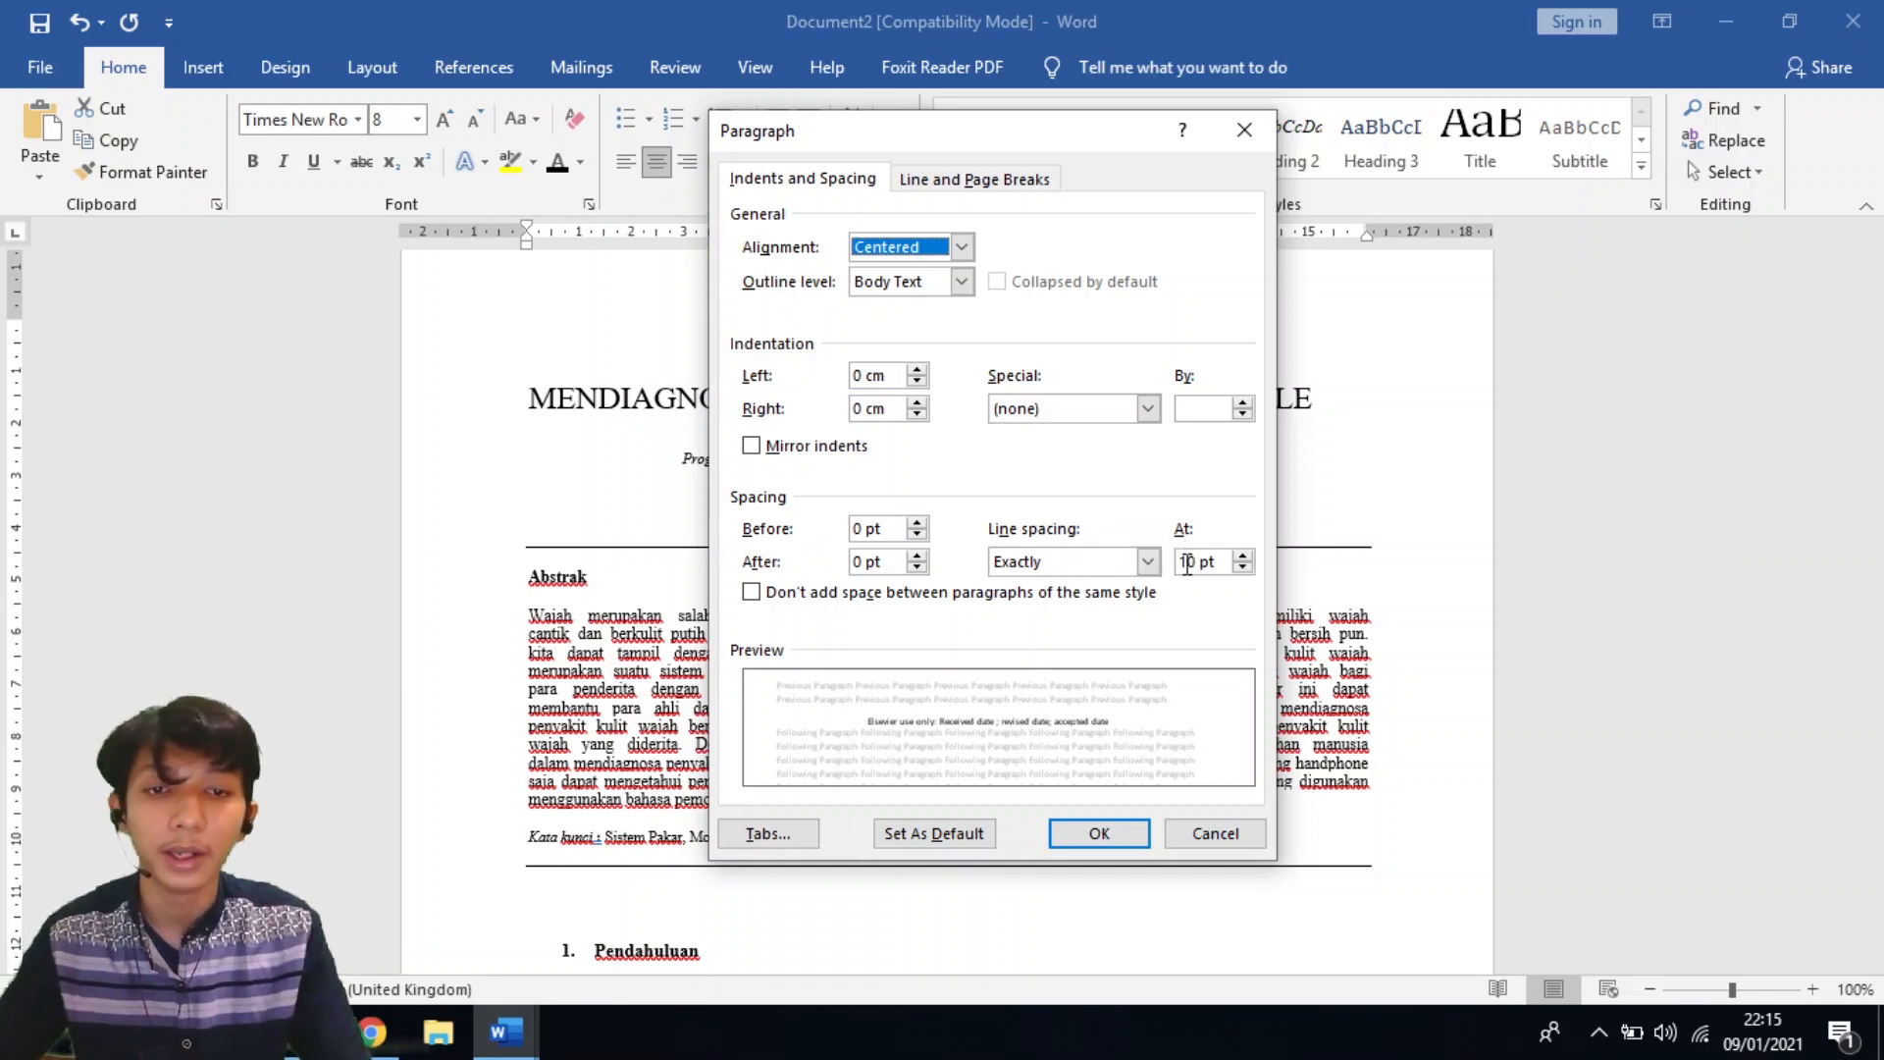
{"action": "left_click", "coordinate": [1099, 833]}
Inspect the font, alignment and paragraph spacing of the "Abstrak" heading.
{"action": "scroll", "coordinate": [802, 592], "scroll_direction": "down", "scroll_amount": 3}
{"action": "scroll", "coordinate": [802, 592], "scroll_direction": "up", "scroll_amount": 3}
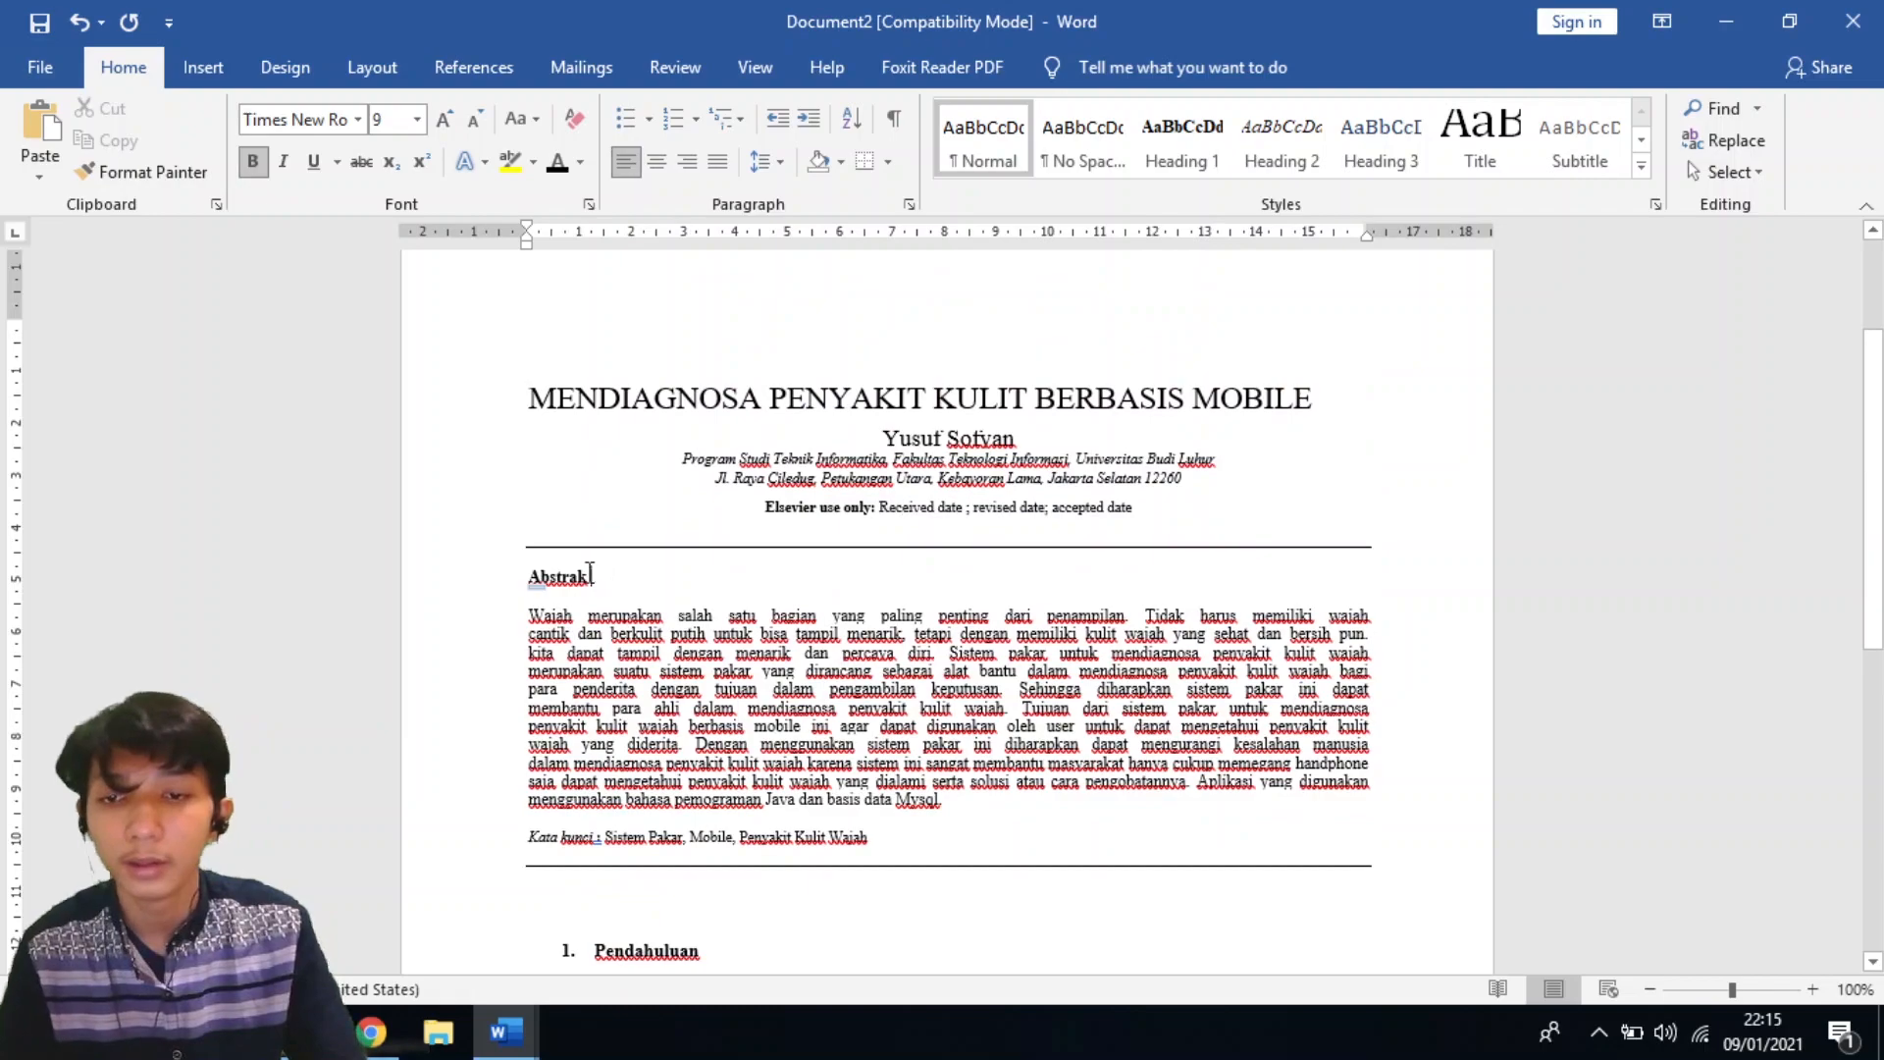
{"action": "double_click", "coordinate": [587, 579]}
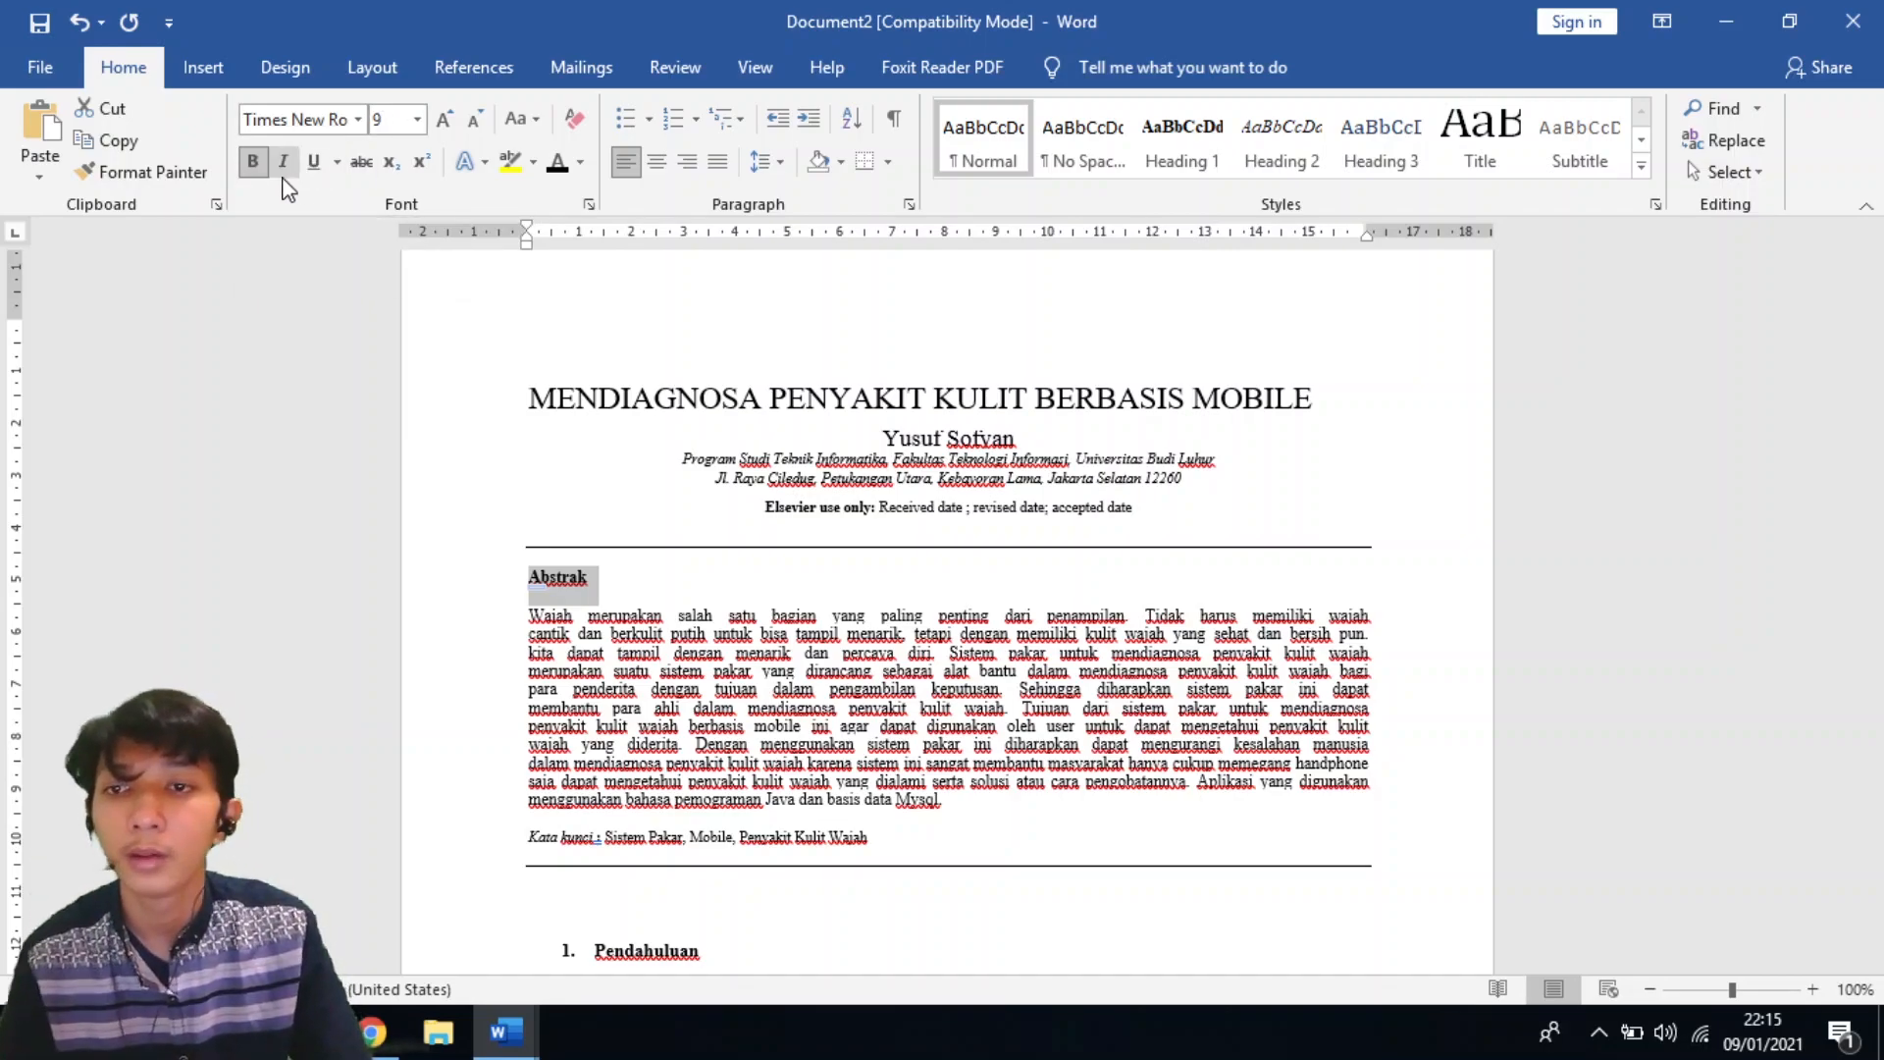
{"action": "left_click", "coordinate": [909, 205]}
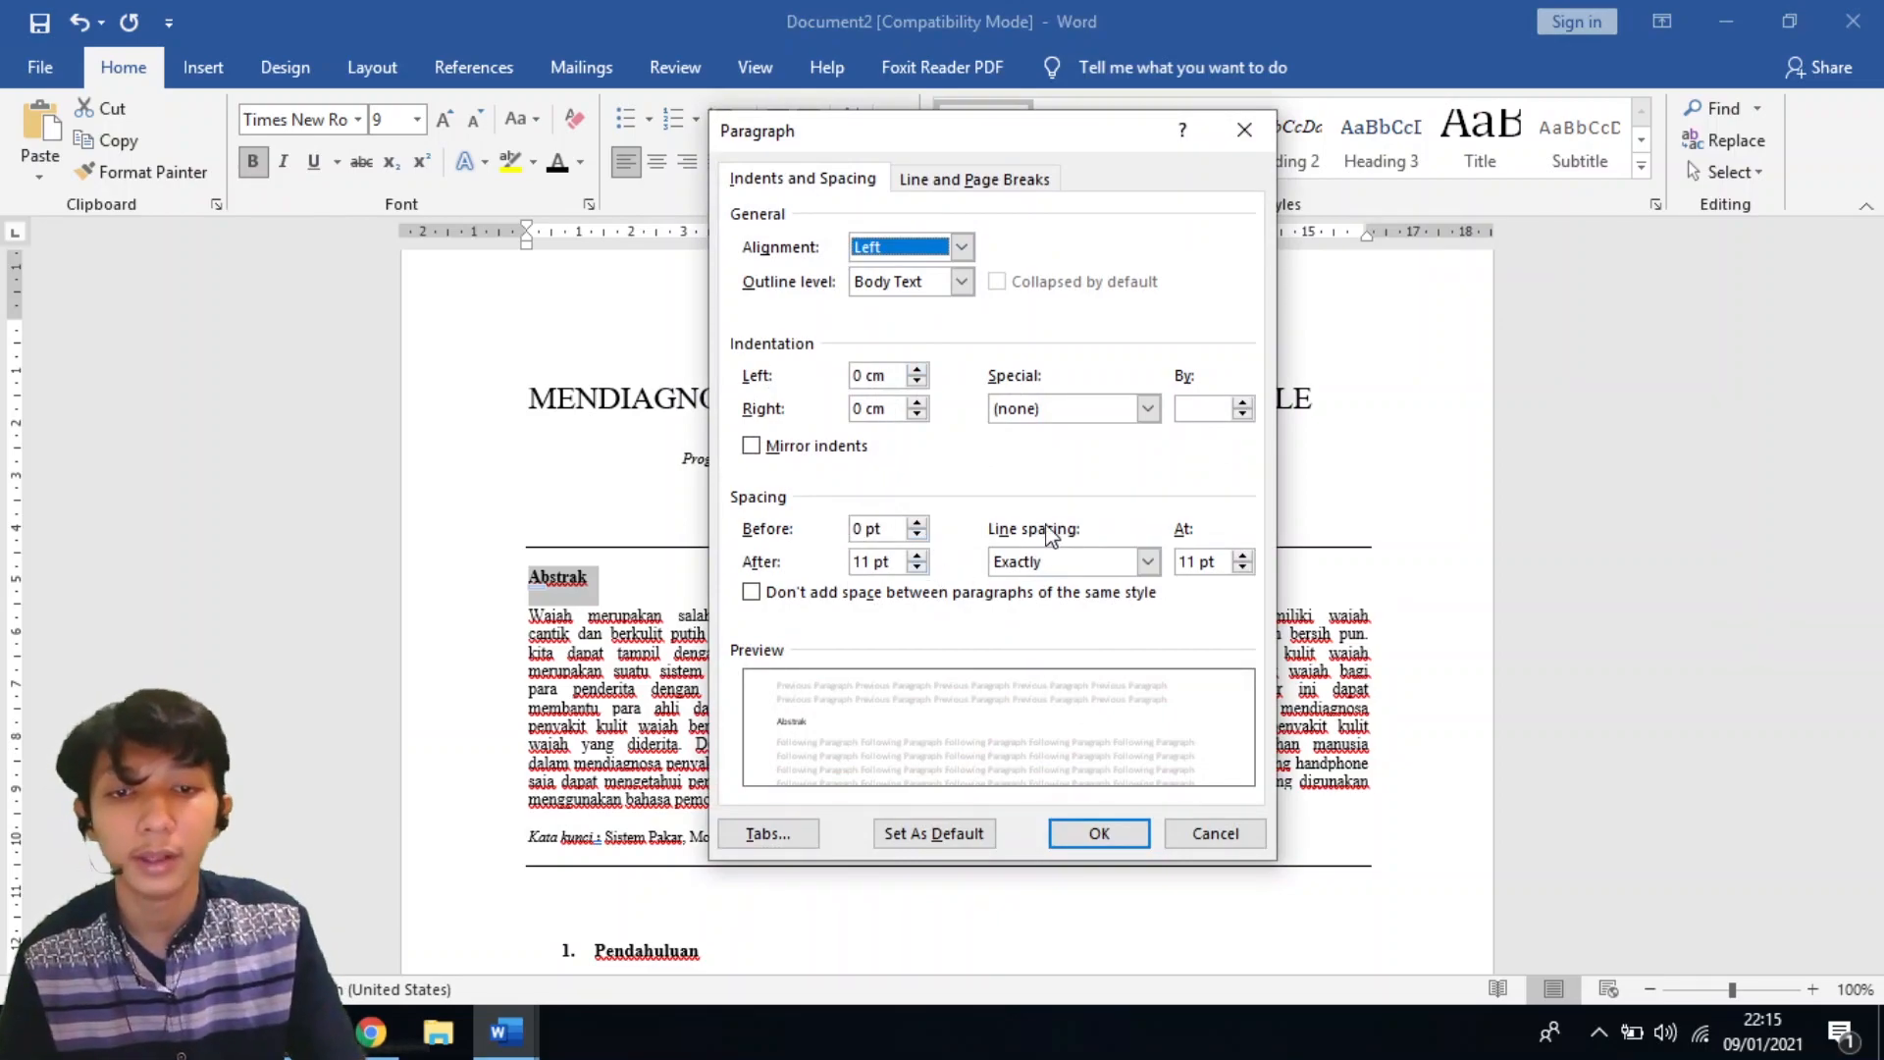
{"action": "left_click", "coordinate": [1101, 833]}
Review the font, alignment and line spacing of the whole abstract body paragraph.
{"action": "scroll", "coordinate": [537, 653], "scroll_direction": "down", "scroll_amount": 2}
{"action": "scroll", "coordinate": [537, 651], "scroll_direction": "down", "scroll_amount": 3}
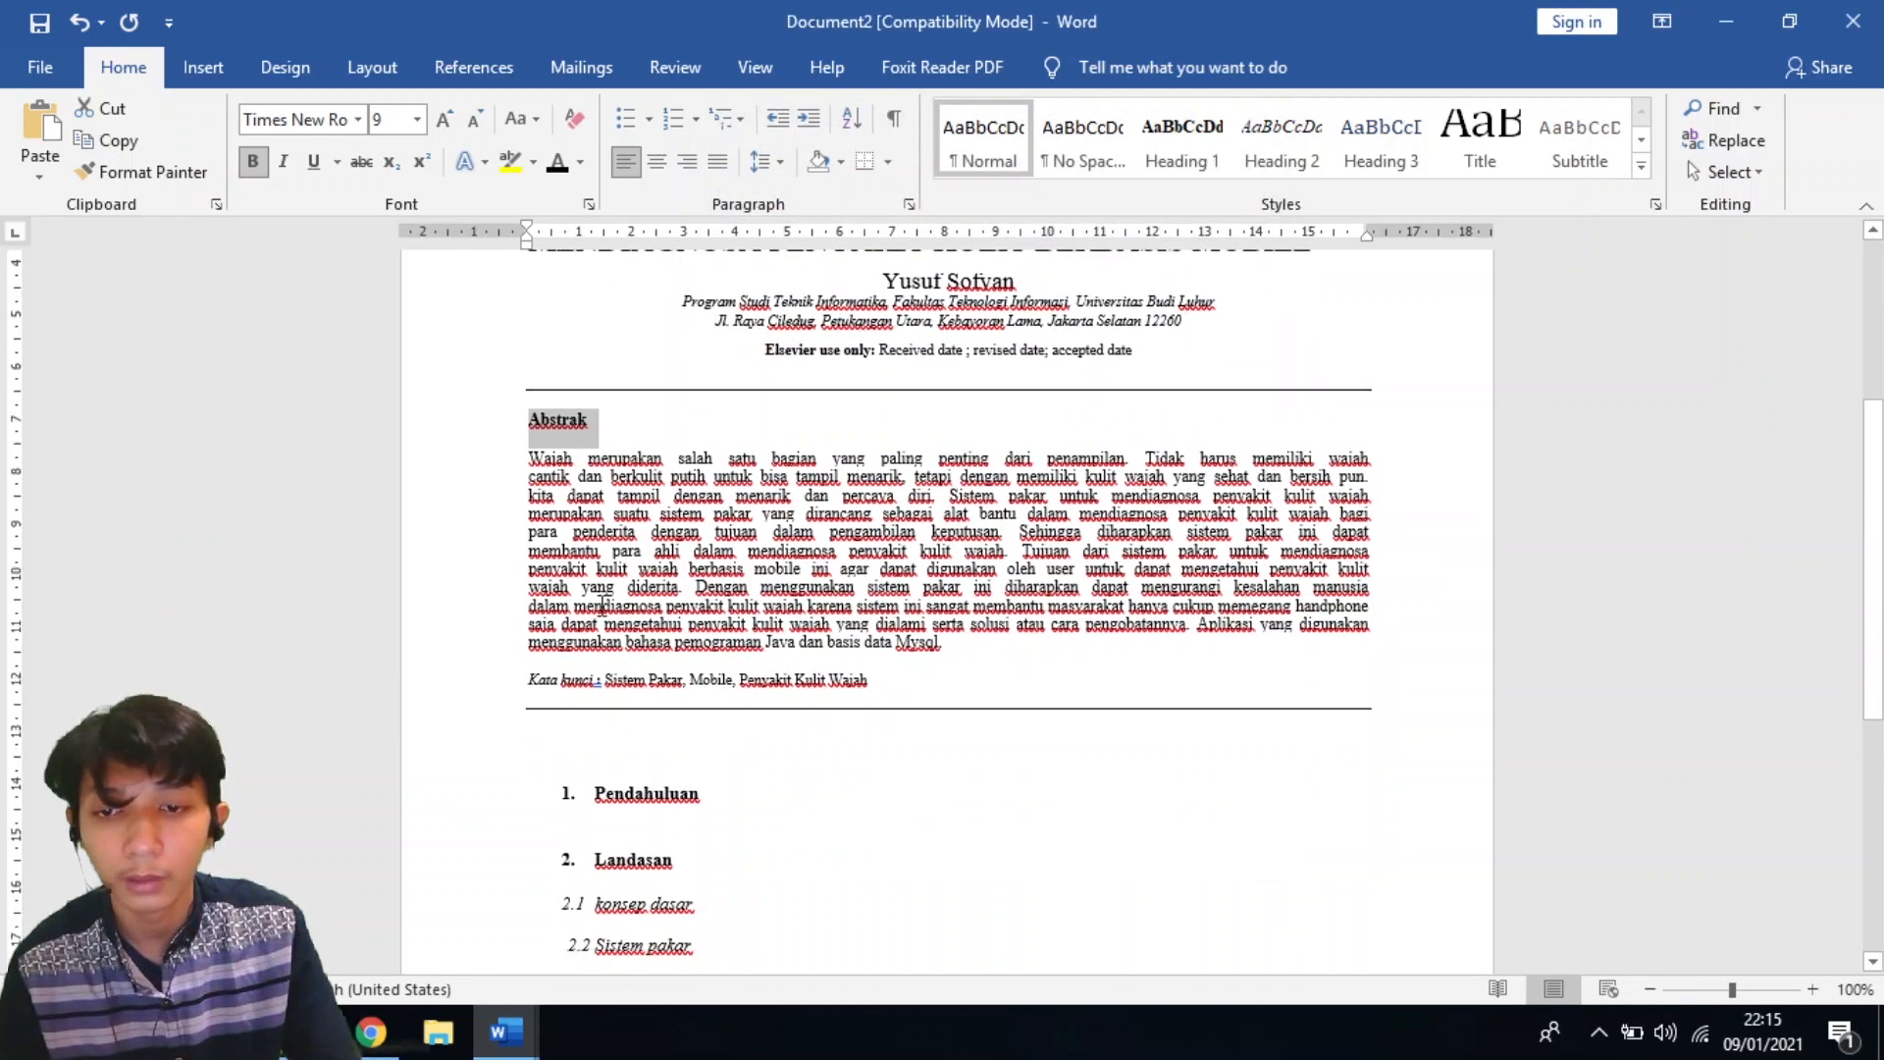
{"action": "scroll", "coordinate": [540, 550], "scroll_direction": "up", "scroll_amount": 1}
{"action": "left_click", "coordinate": [543, 491]}
{"action": "left_click_drag", "start_coordinate": [526, 425], "coordinate": [942, 600]}
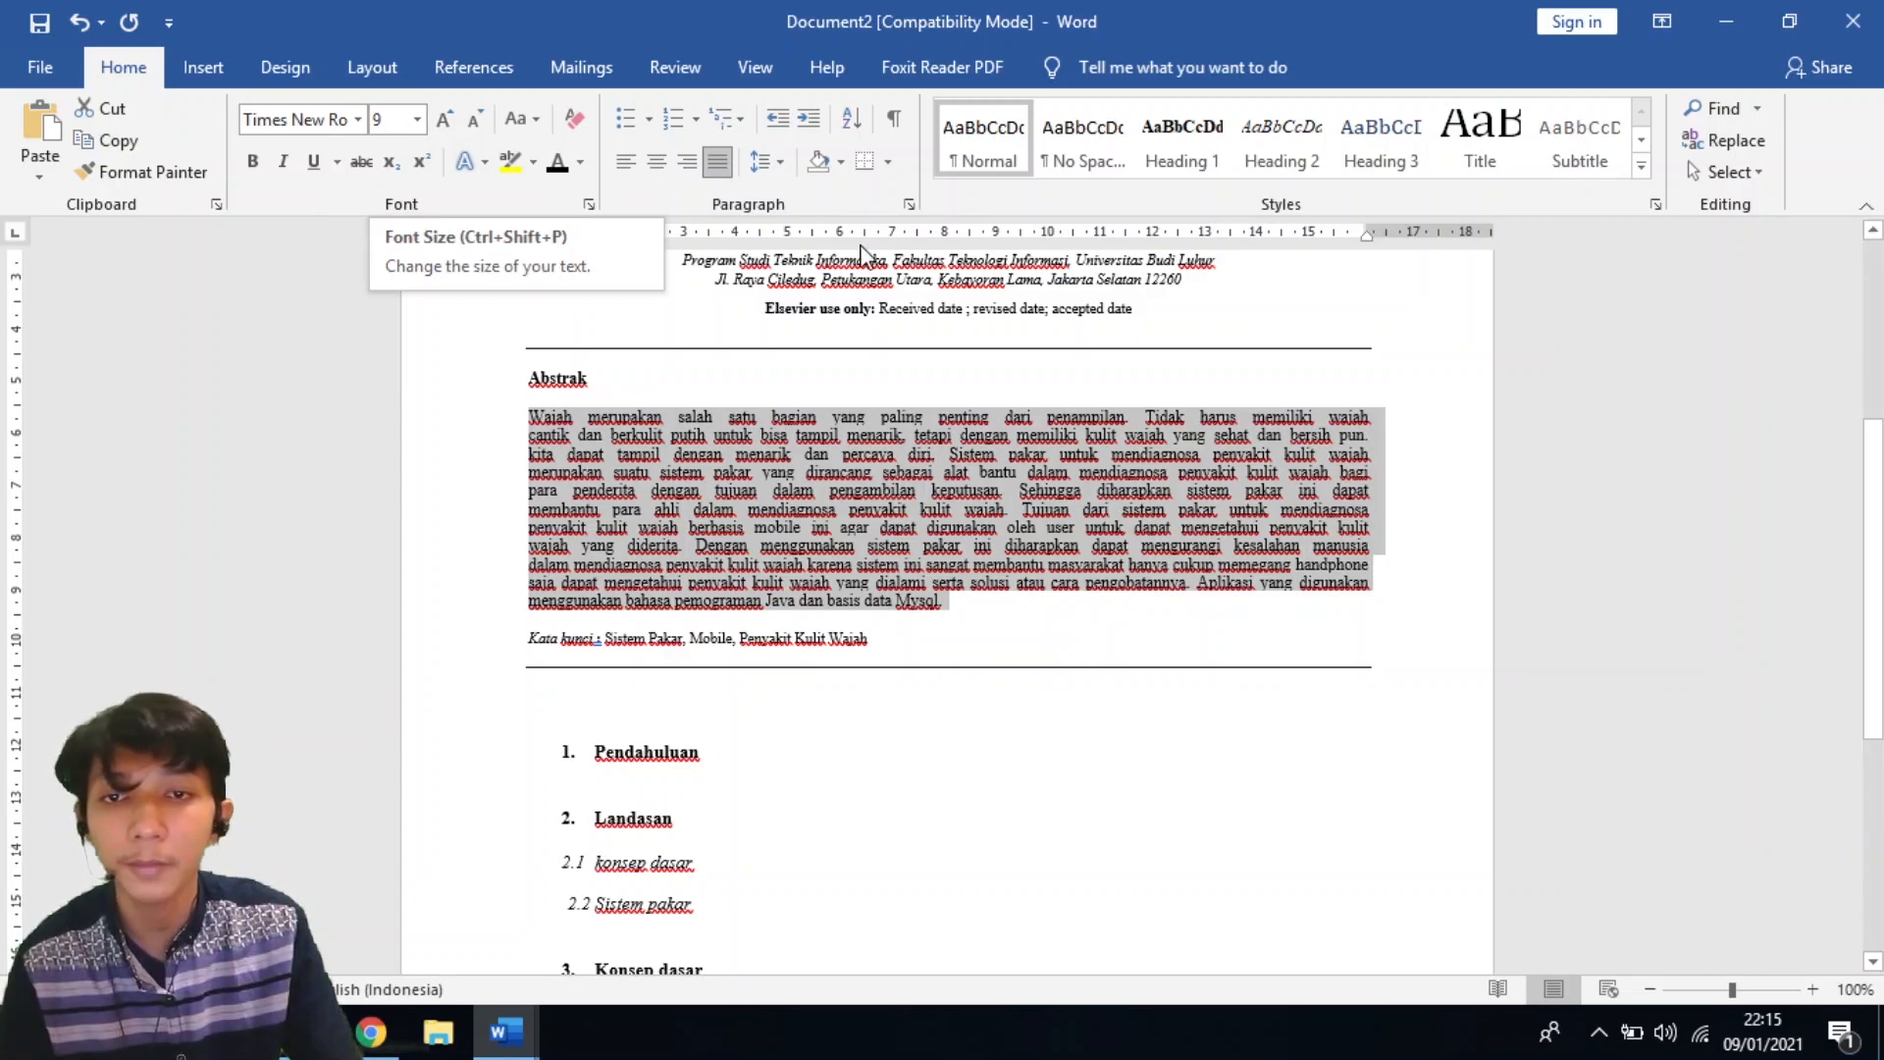
{"action": "left_click", "coordinate": [908, 204]}
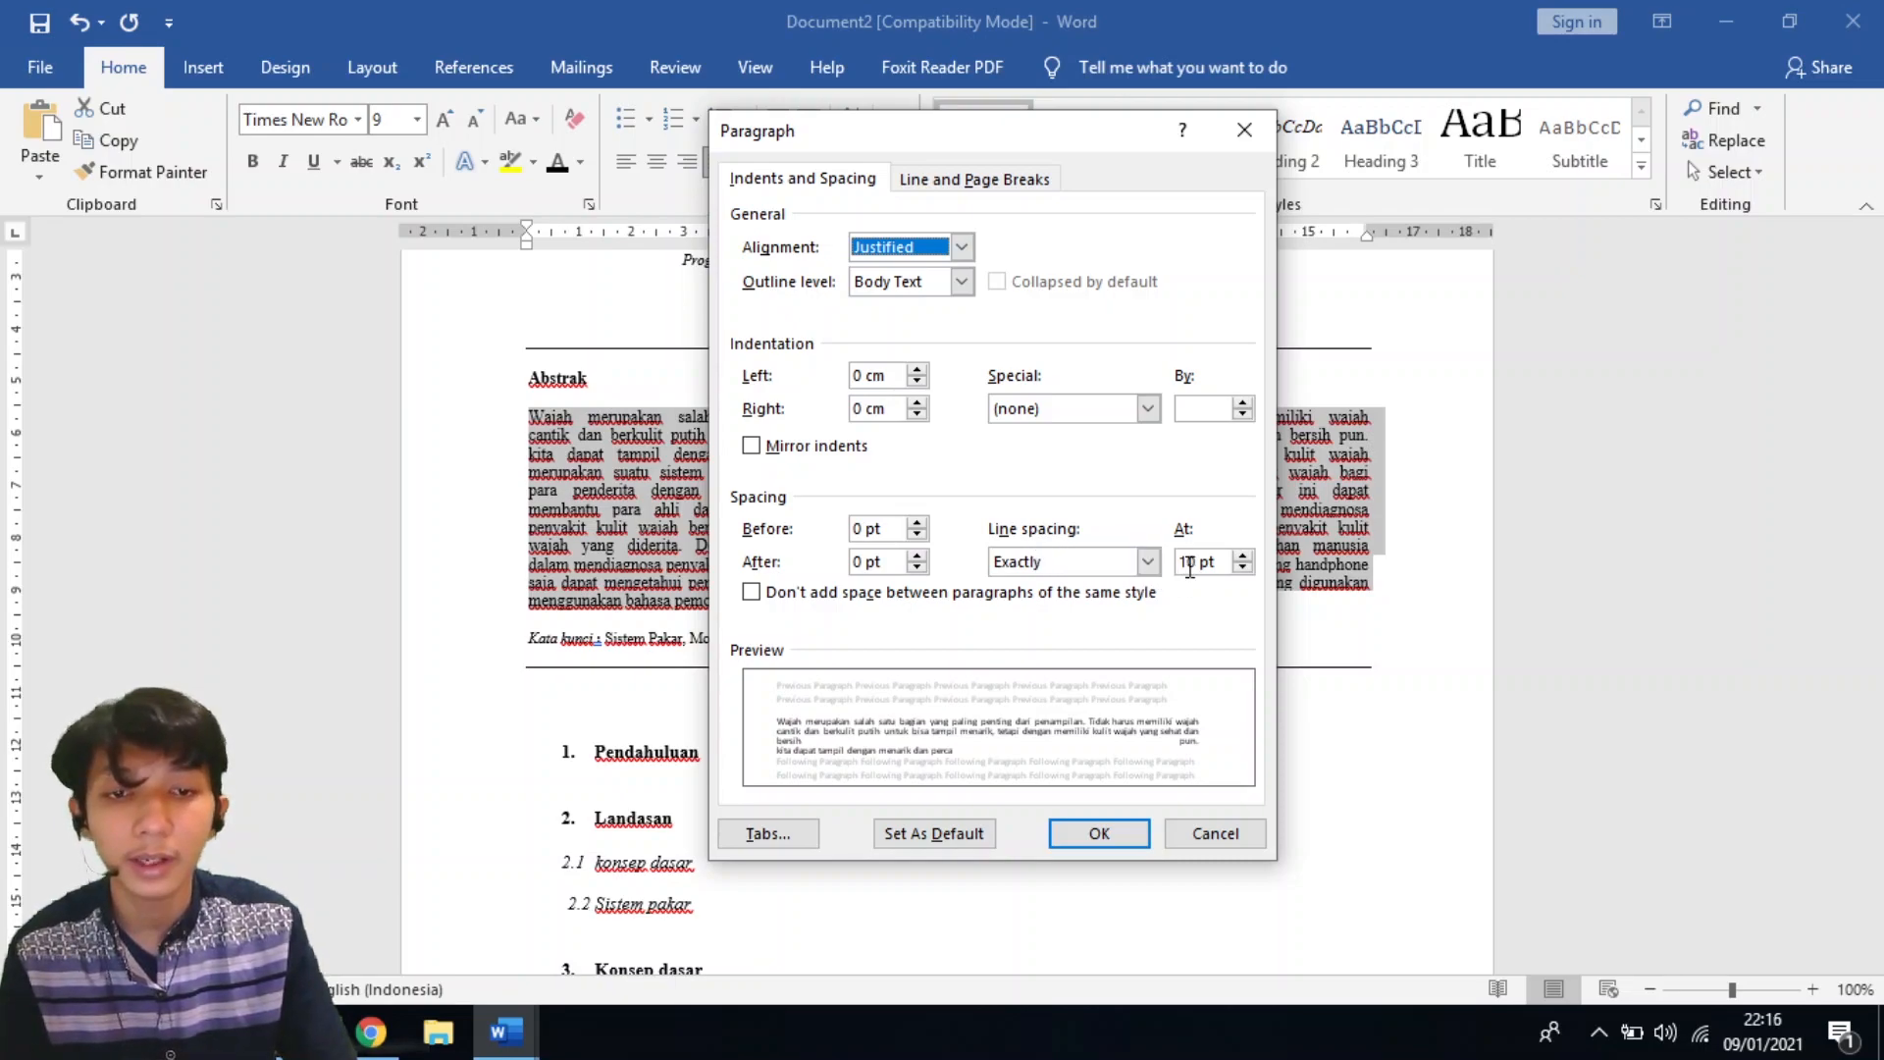
{"action": "left_click", "coordinate": [1130, 838]}
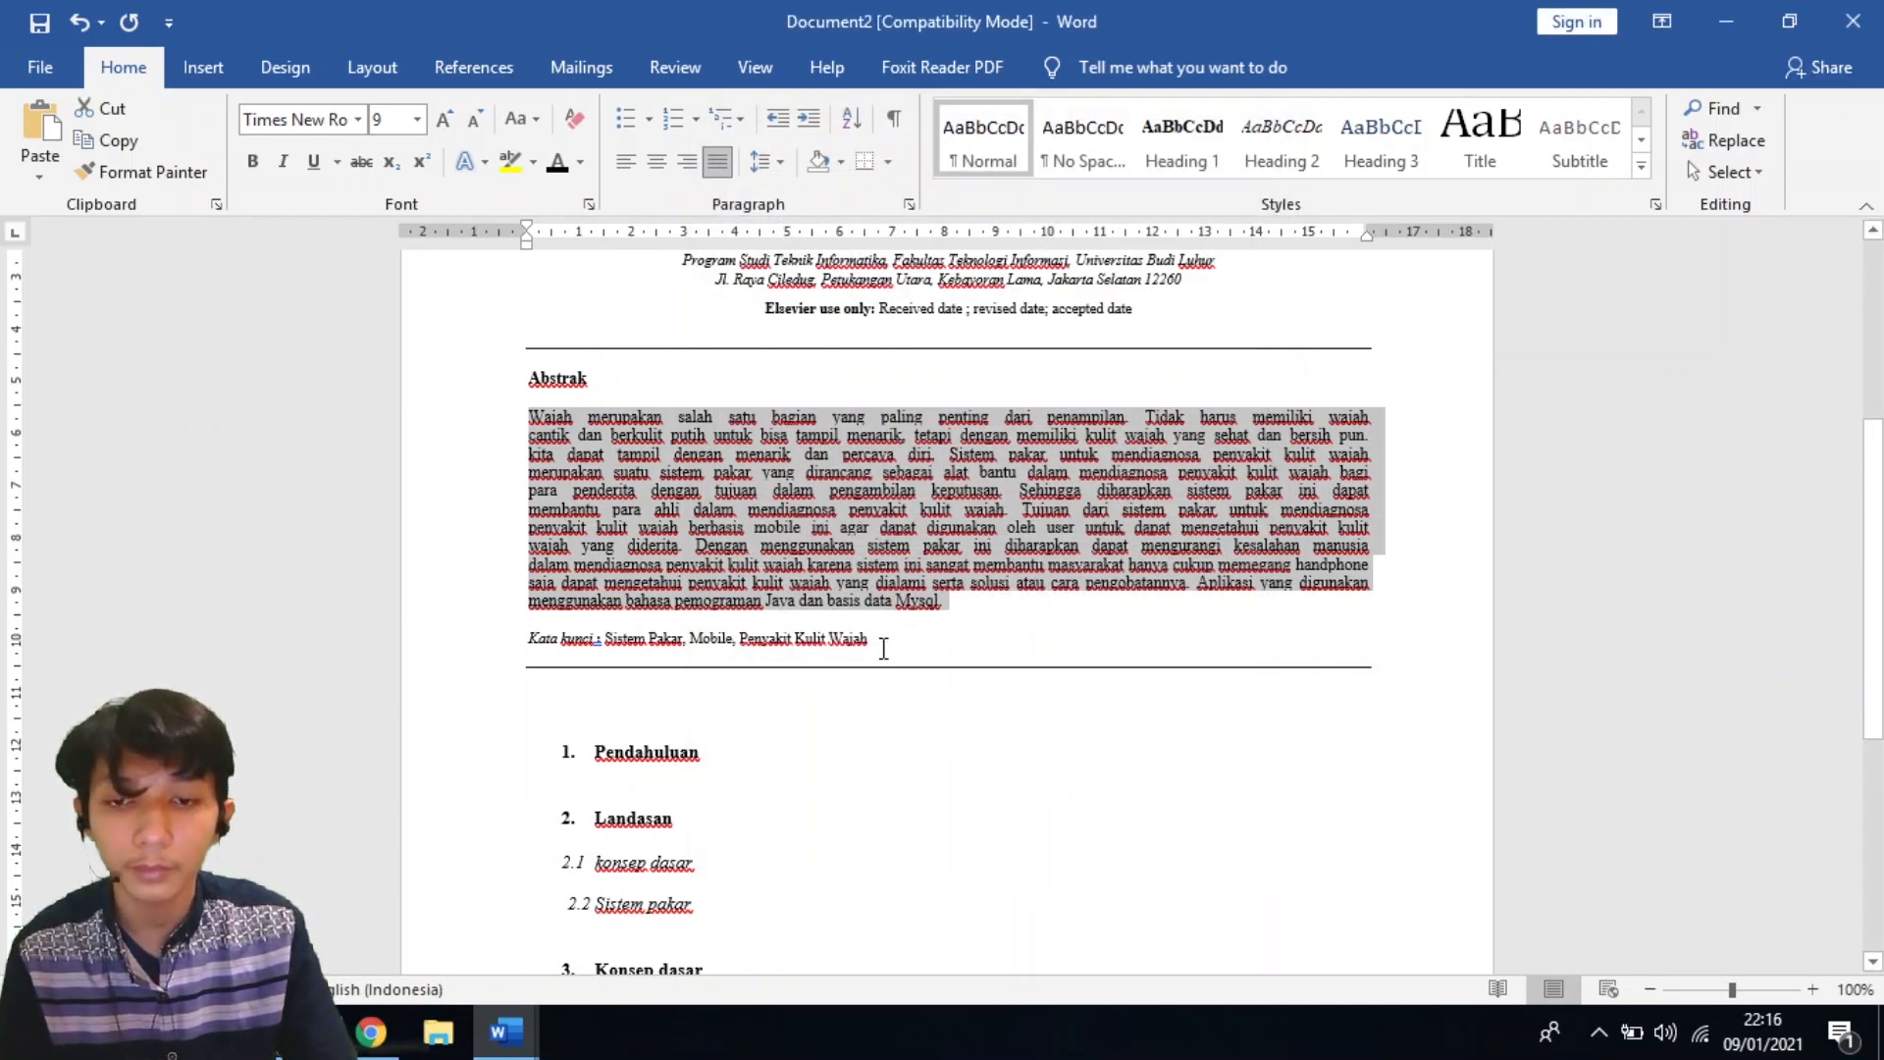
Review the font and paragraph spacing of the "Kata kunci" keywords line.
{"action": "left_click", "coordinate": [883, 648]}
{"action": "left_click", "coordinate": [649, 638], "text": "shift"}
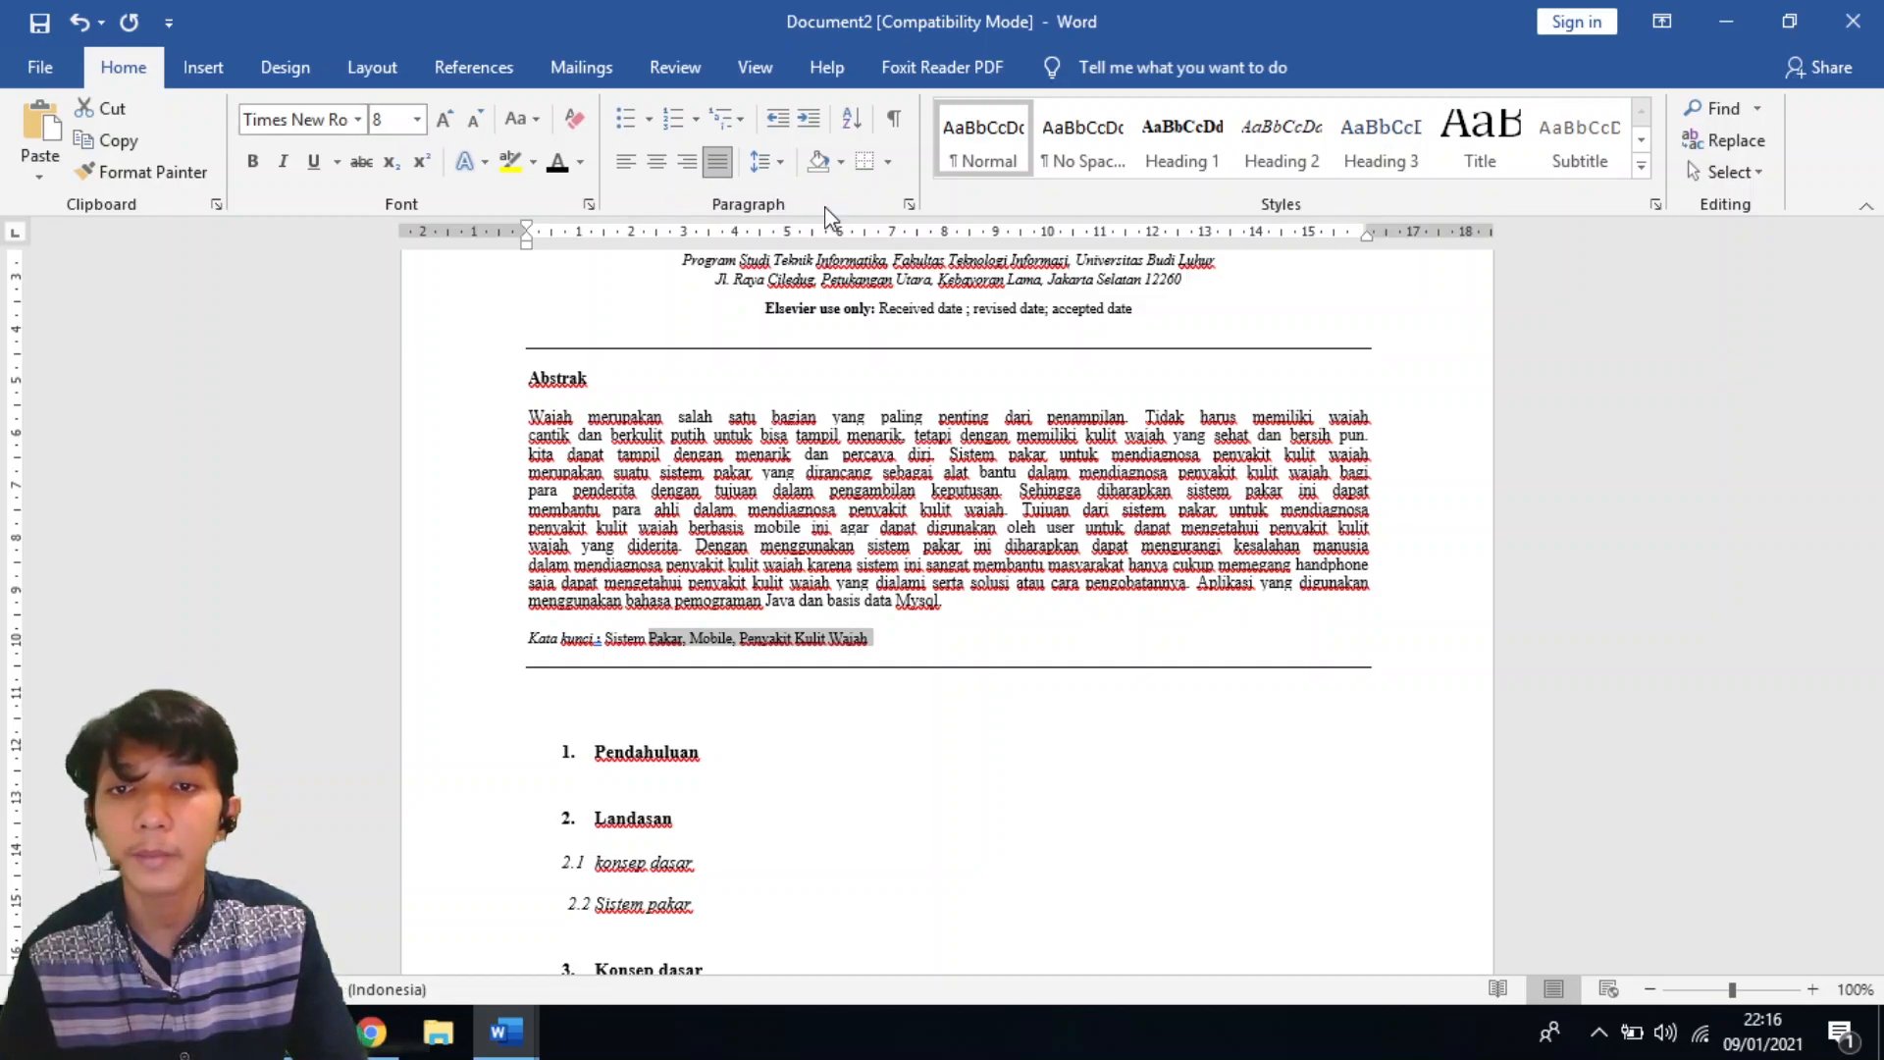
{"action": "left_click", "coordinate": [909, 204]}
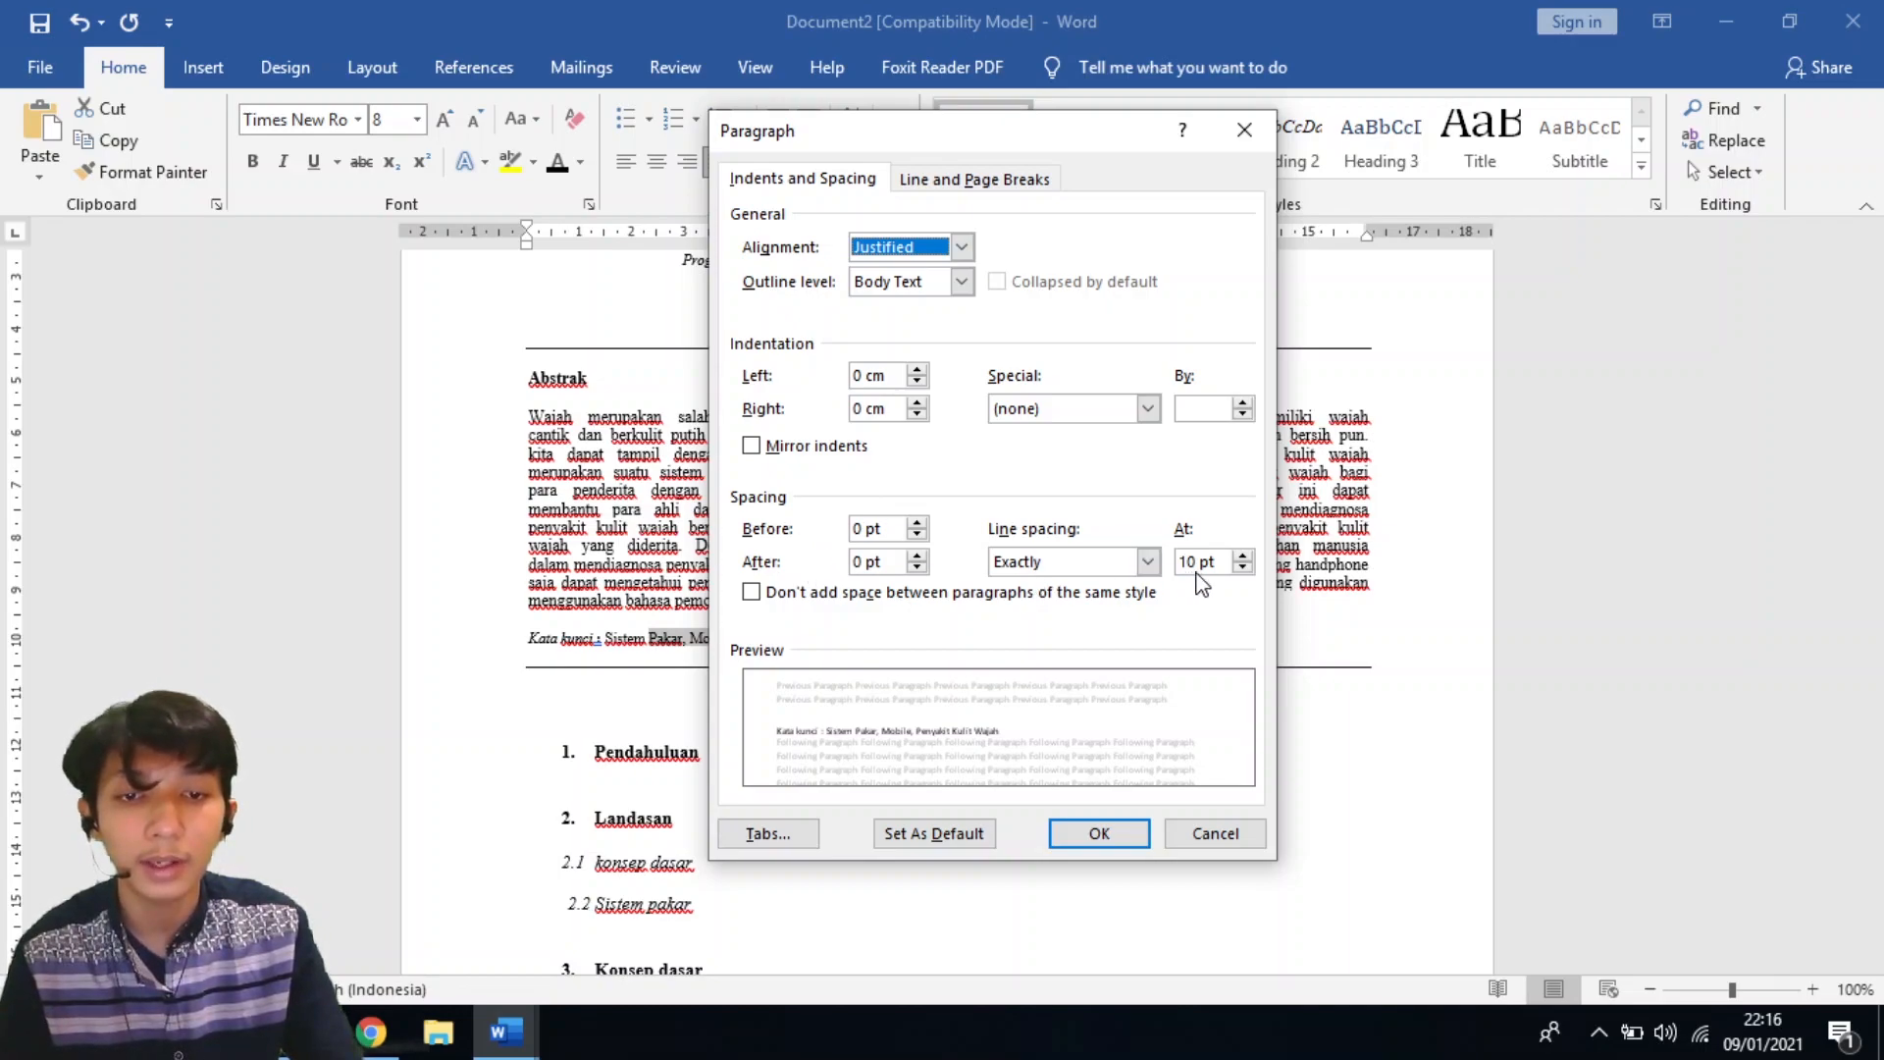
{"action": "left_click", "coordinate": [1099, 832]}
Examine the Heading 1 style of the "Pendahuluan" section title, including its font formatting and paragraph spacing.
{"action": "scroll", "coordinate": [828, 686], "scroll_direction": "down", "scroll_amount": 4}
{"action": "scroll", "coordinate": [828, 686], "scroll_direction": "up", "scroll_amount": 2}
{"action": "scroll", "coordinate": [790, 740], "scroll_direction": "down", "scroll_amount": 3}
{"action": "scroll", "coordinate": [790, 740], "scroll_direction": "down", "scroll_amount": 1}
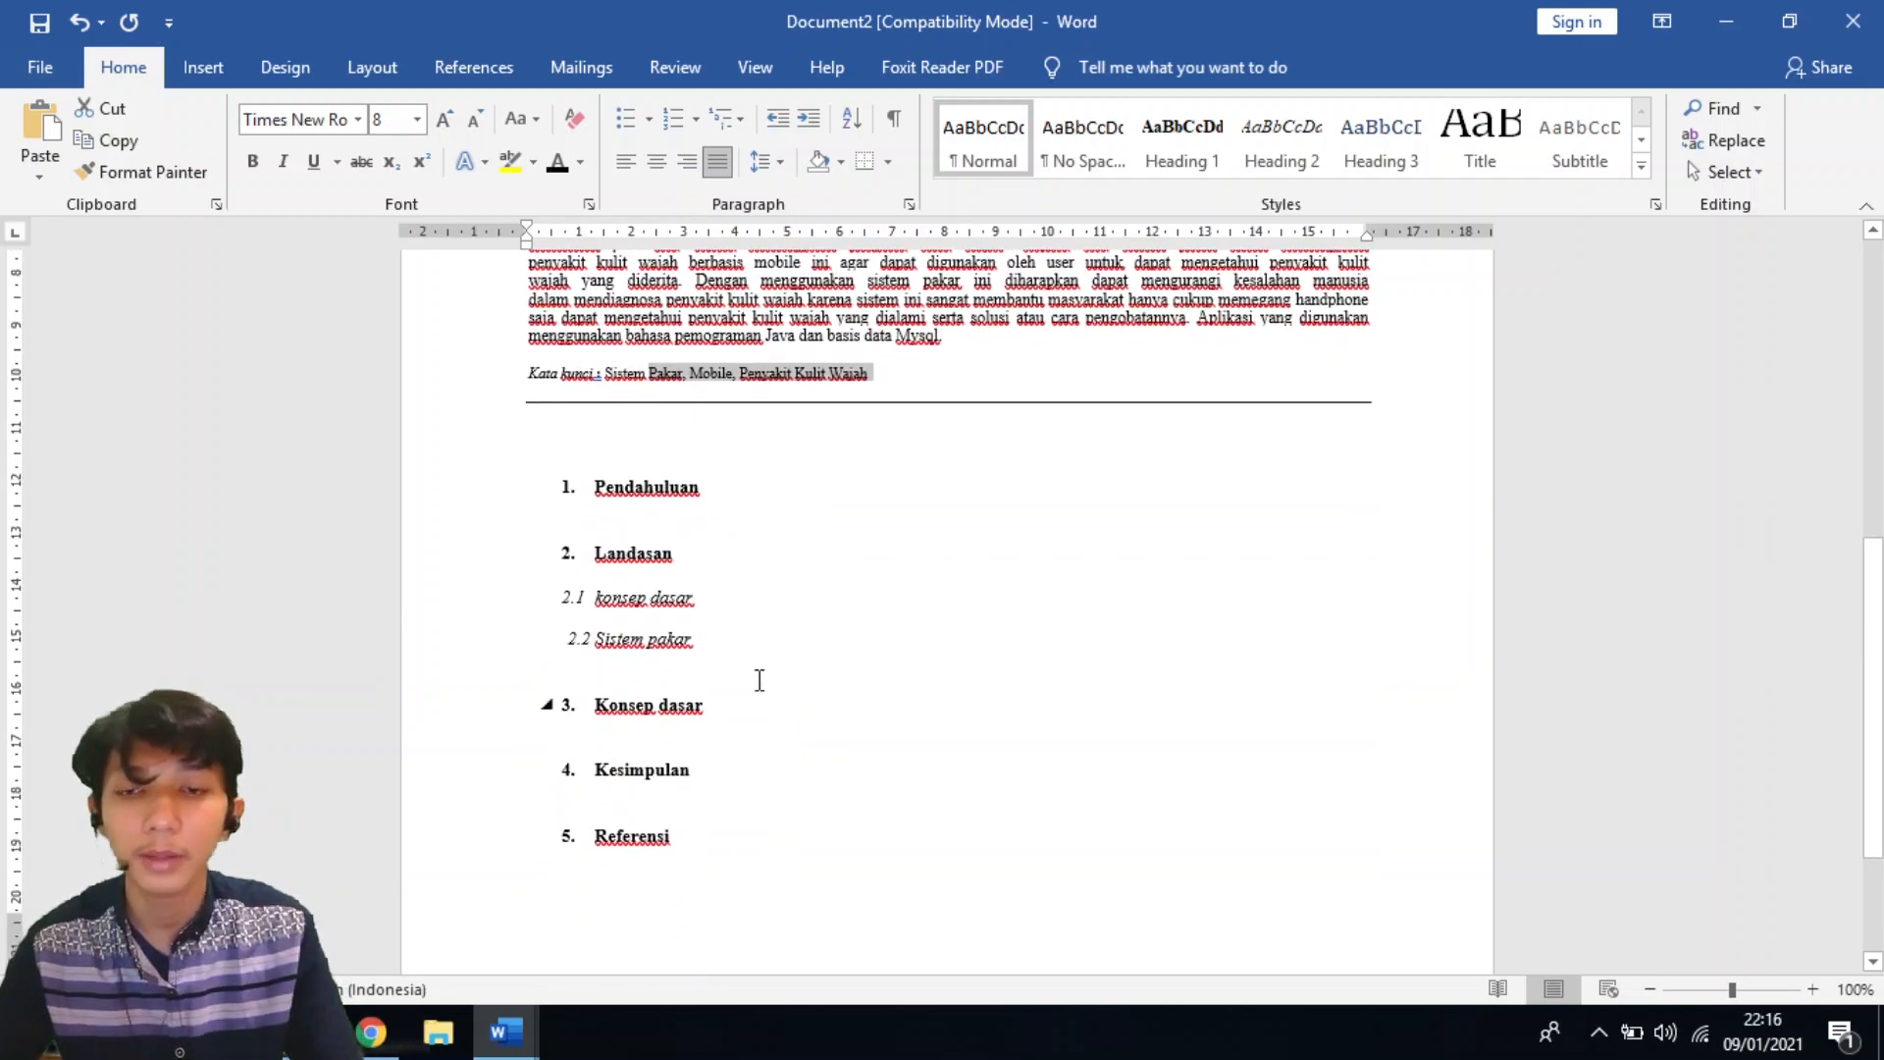
{"action": "left_click", "coordinate": [700, 487]}
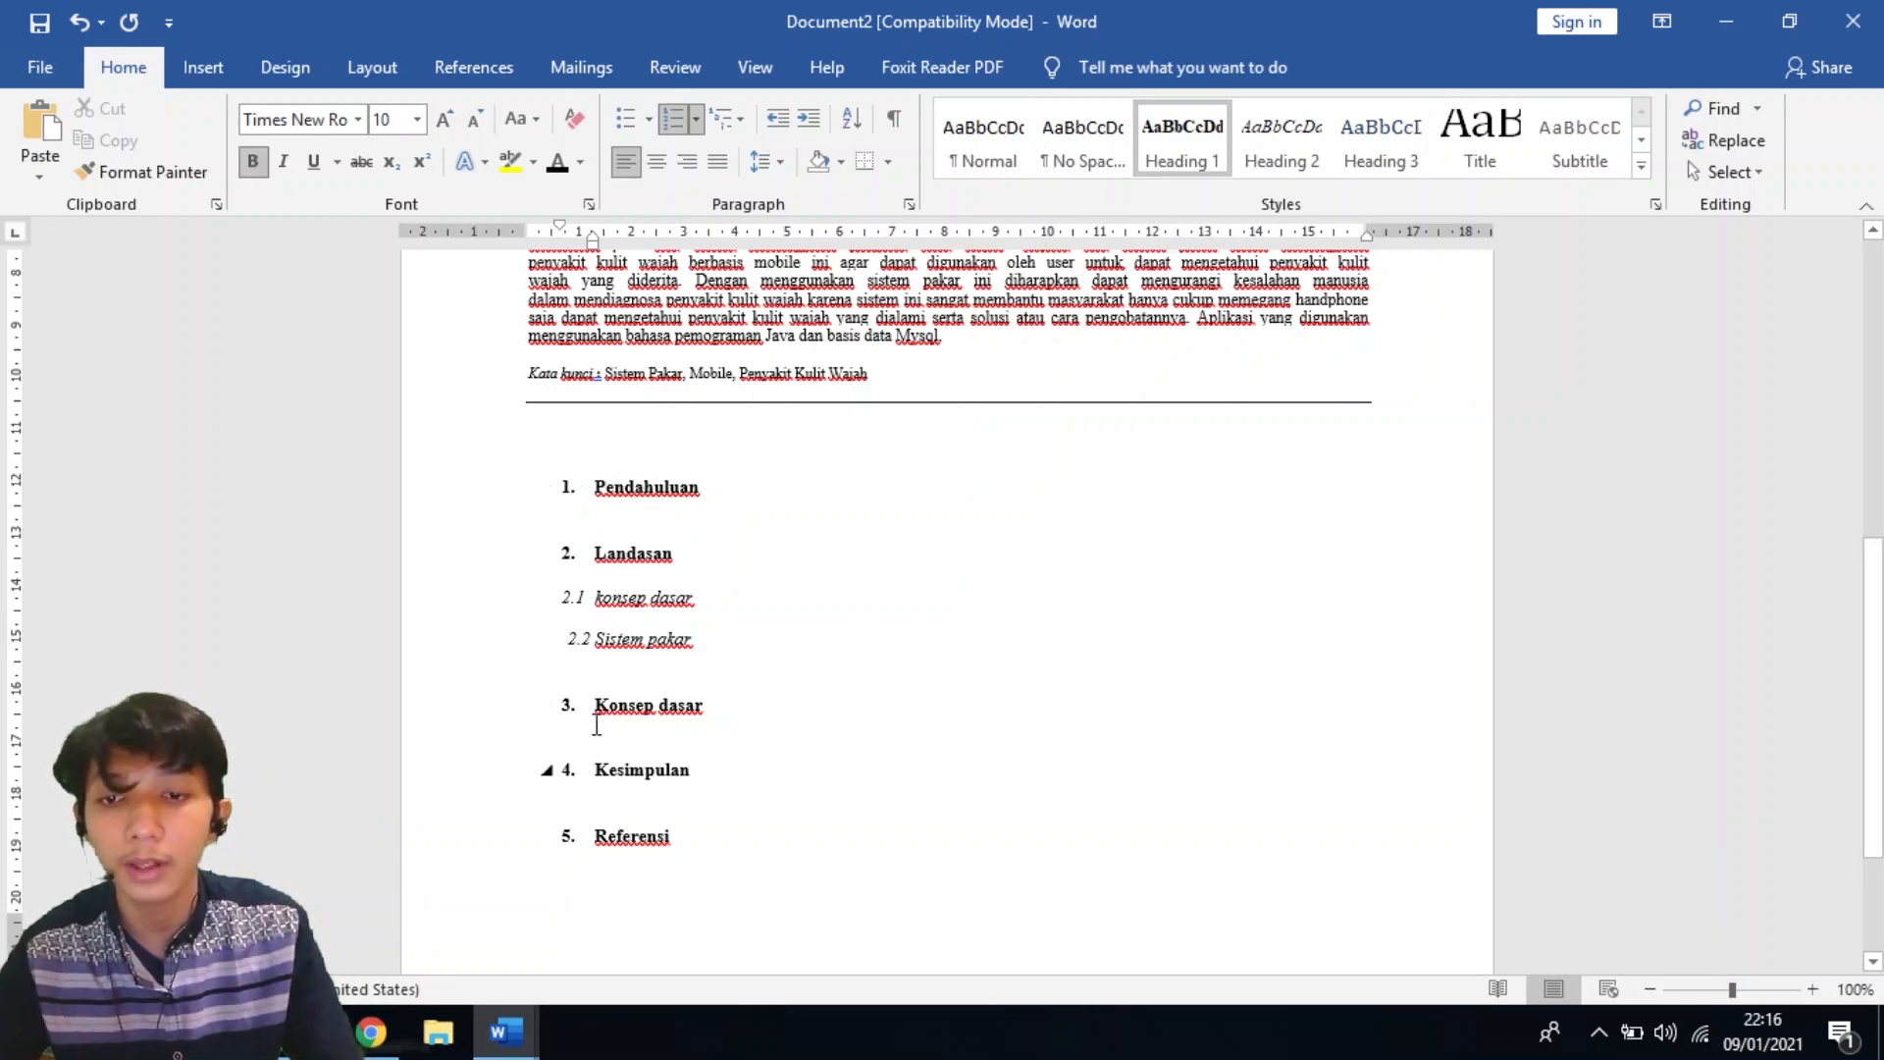
{"action": "right_click", "coordinate": [1169, 127]}
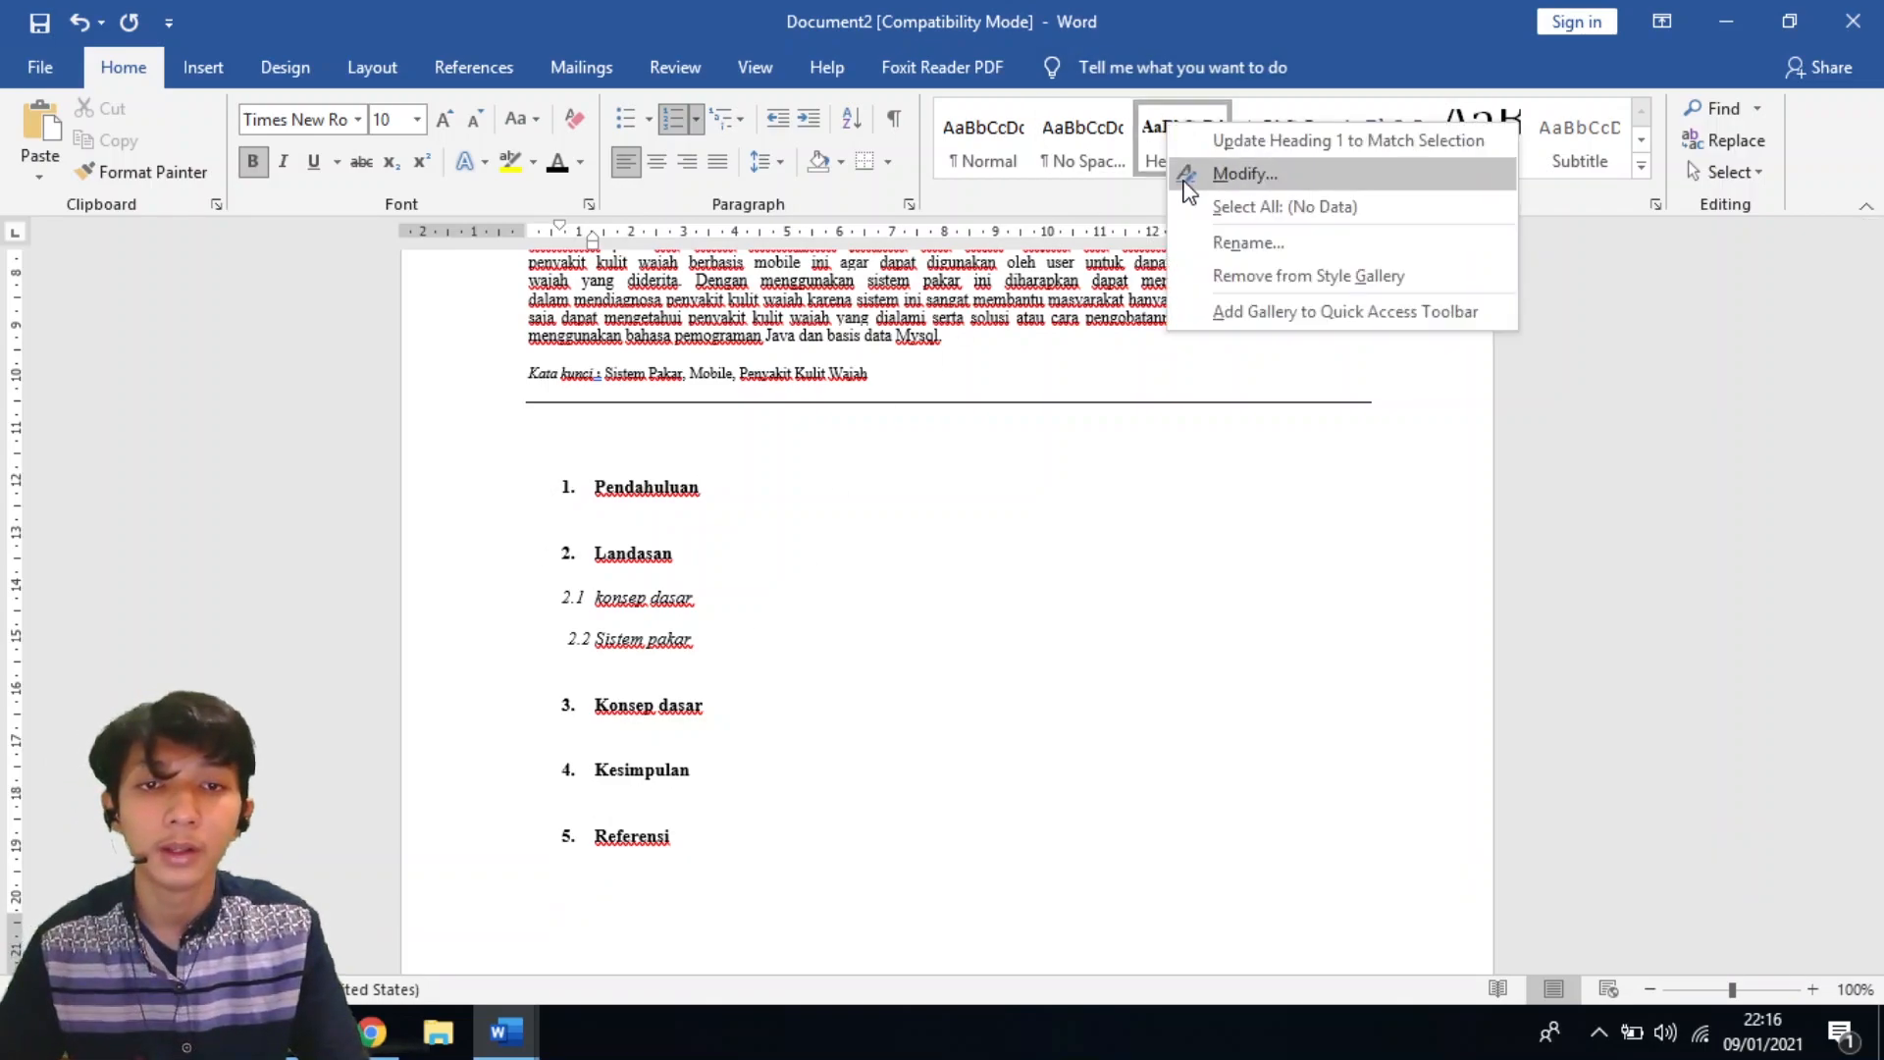
{"action": "left_click", "coordinate": [1196, 188]}
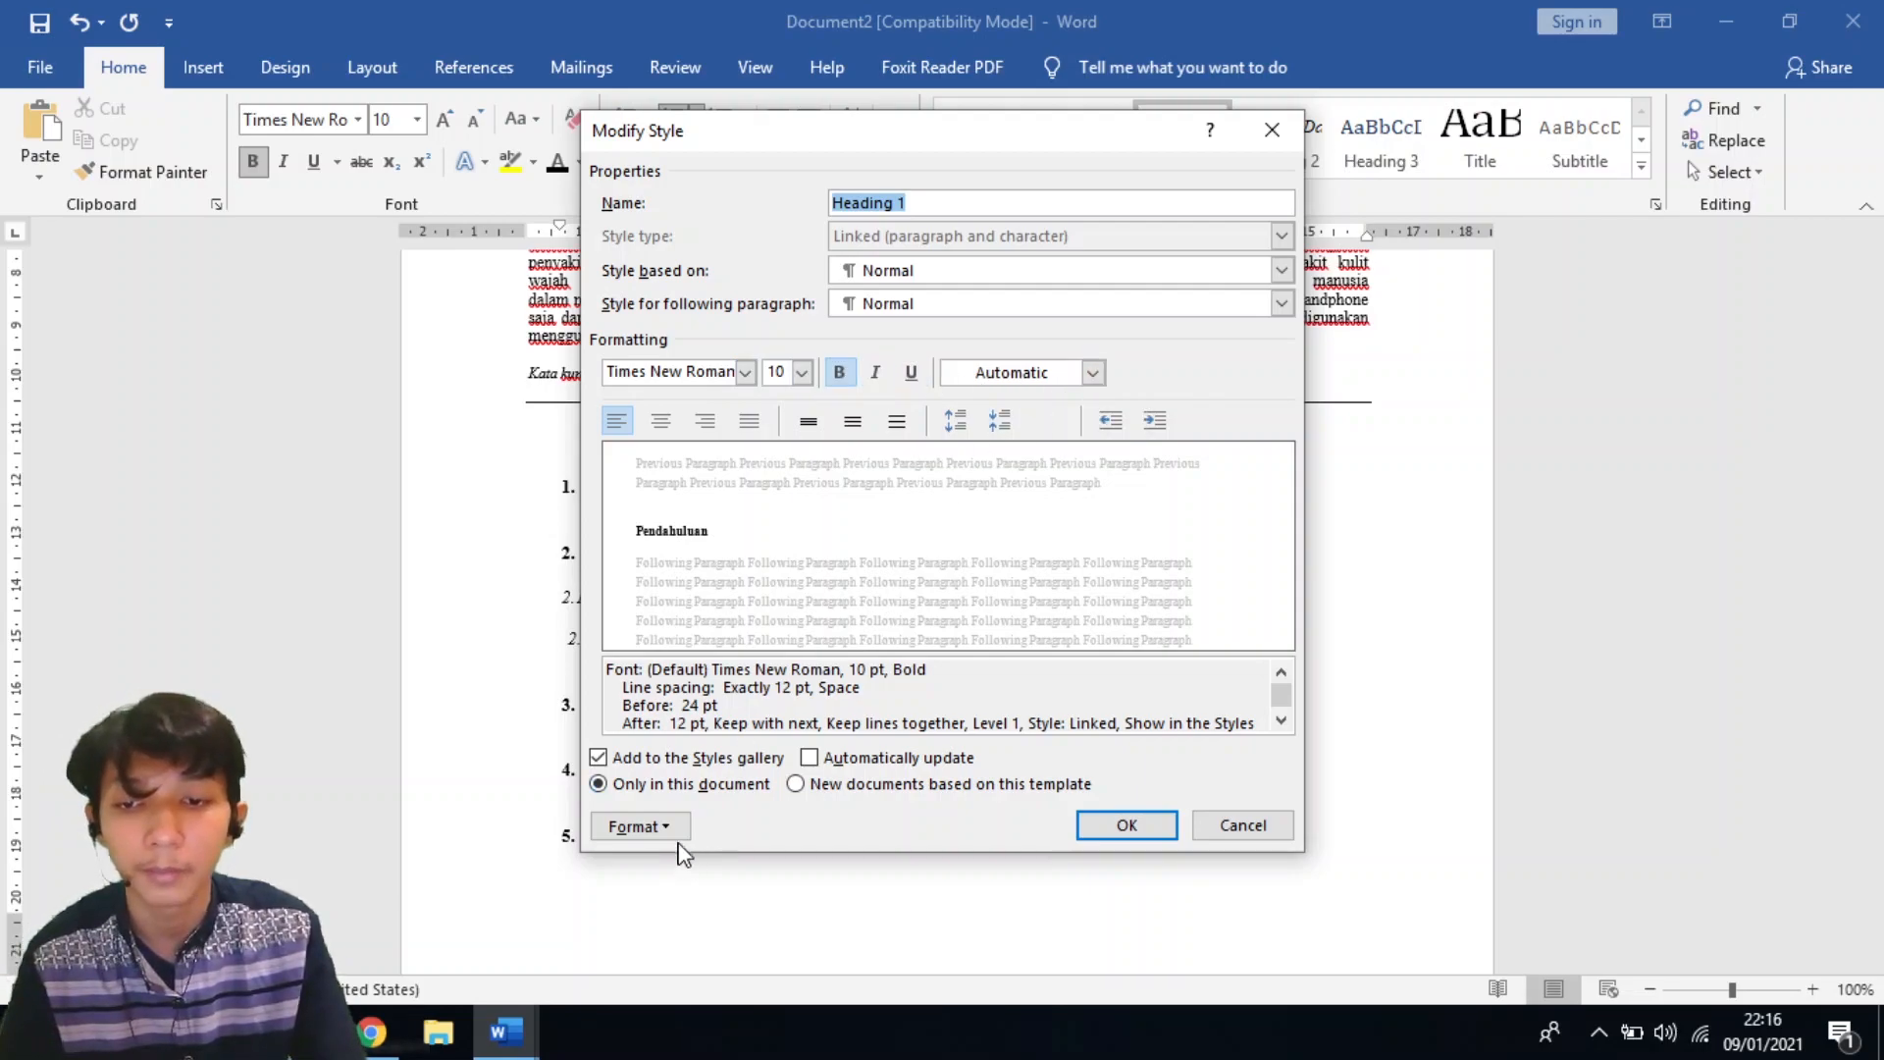
{"action": "left_click", "coordinate": [636, 826]}
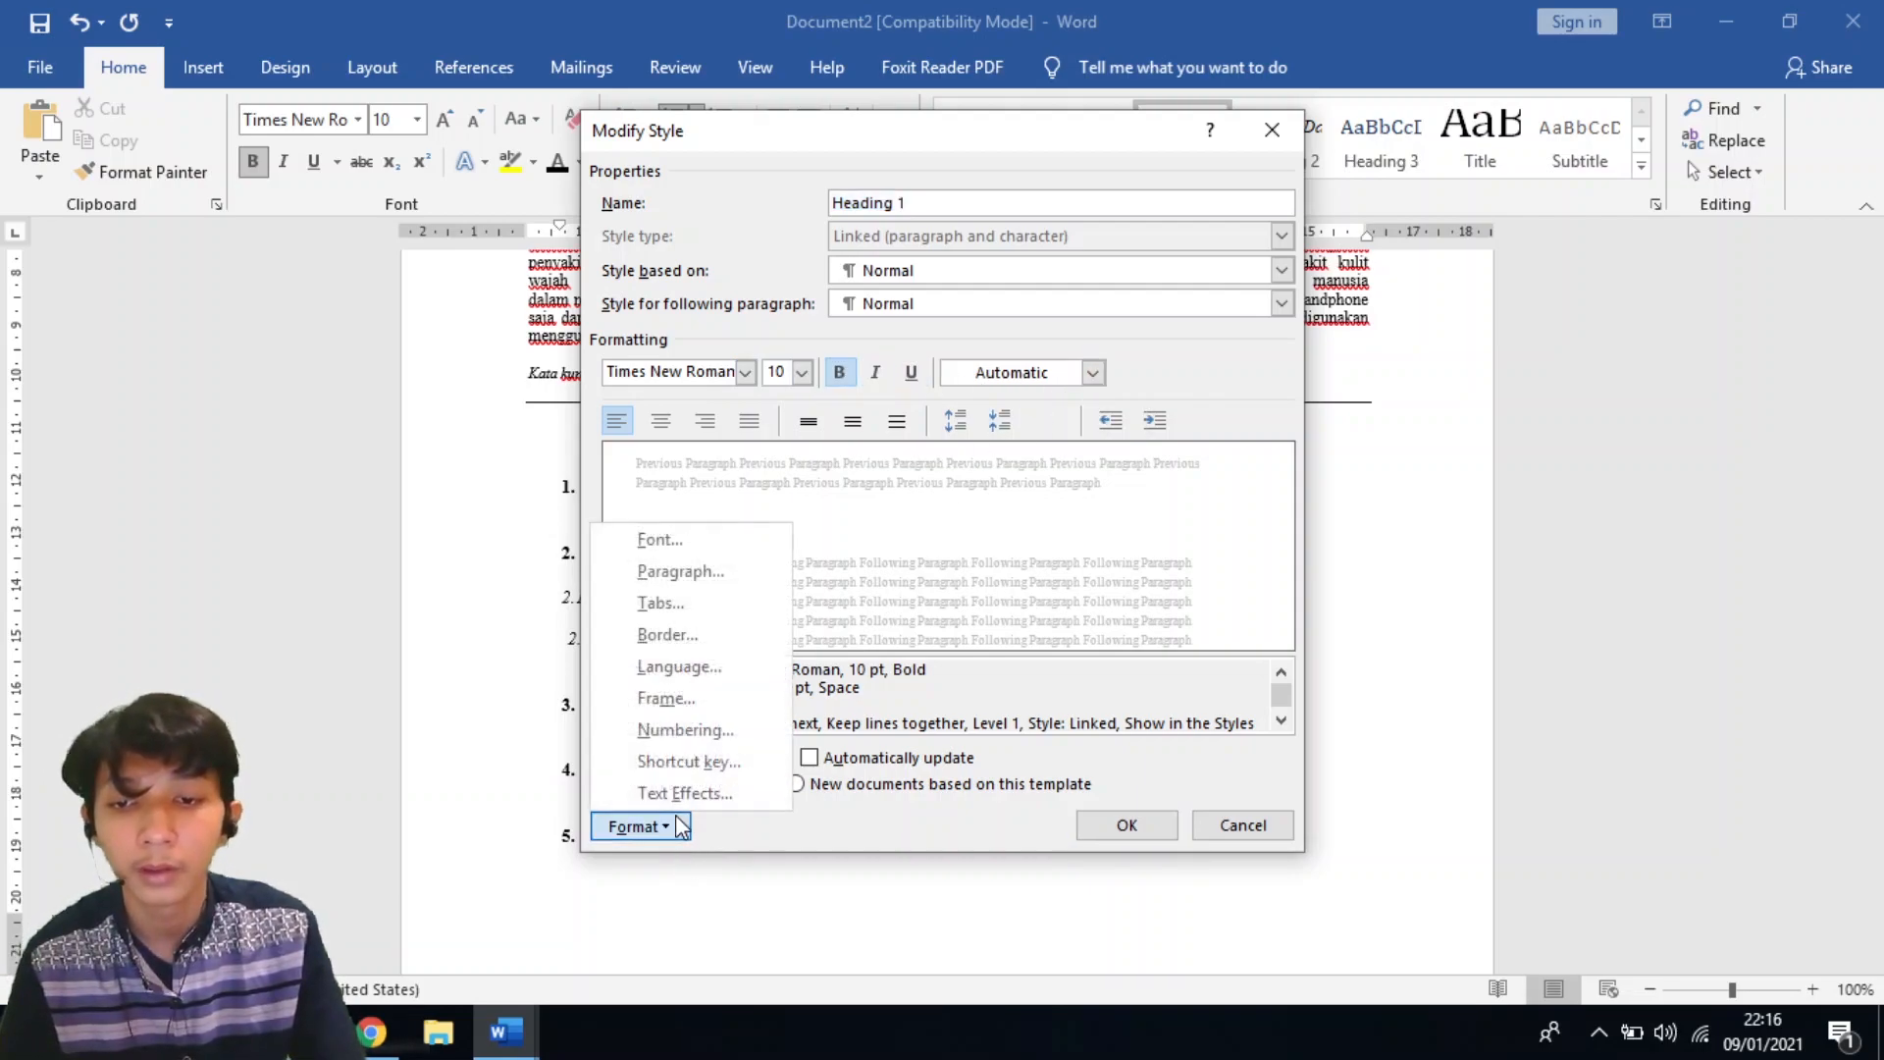
{"action": "left_click", "coordinate": [706, 572]}
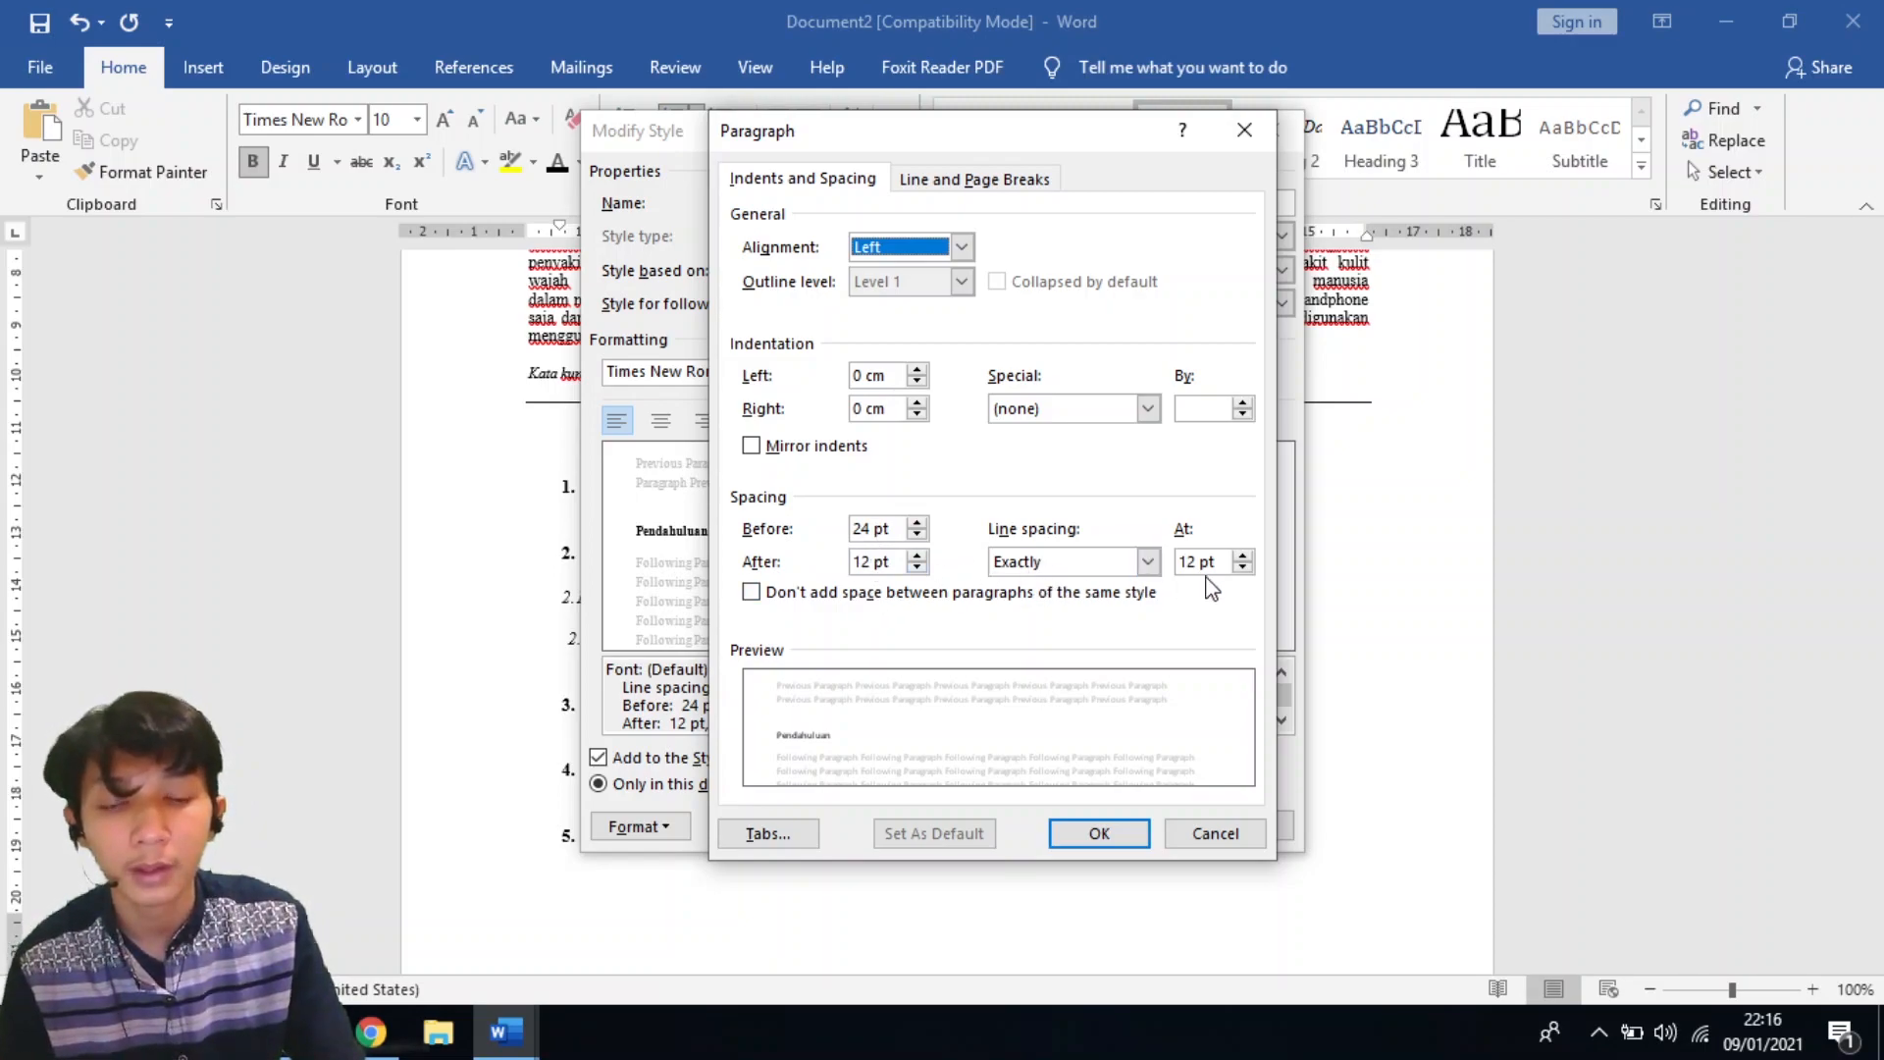
{"action": "left_click", "coordinate": [1093, 836]}
{"action": "left_click", "coordinate": [1089, 829]}
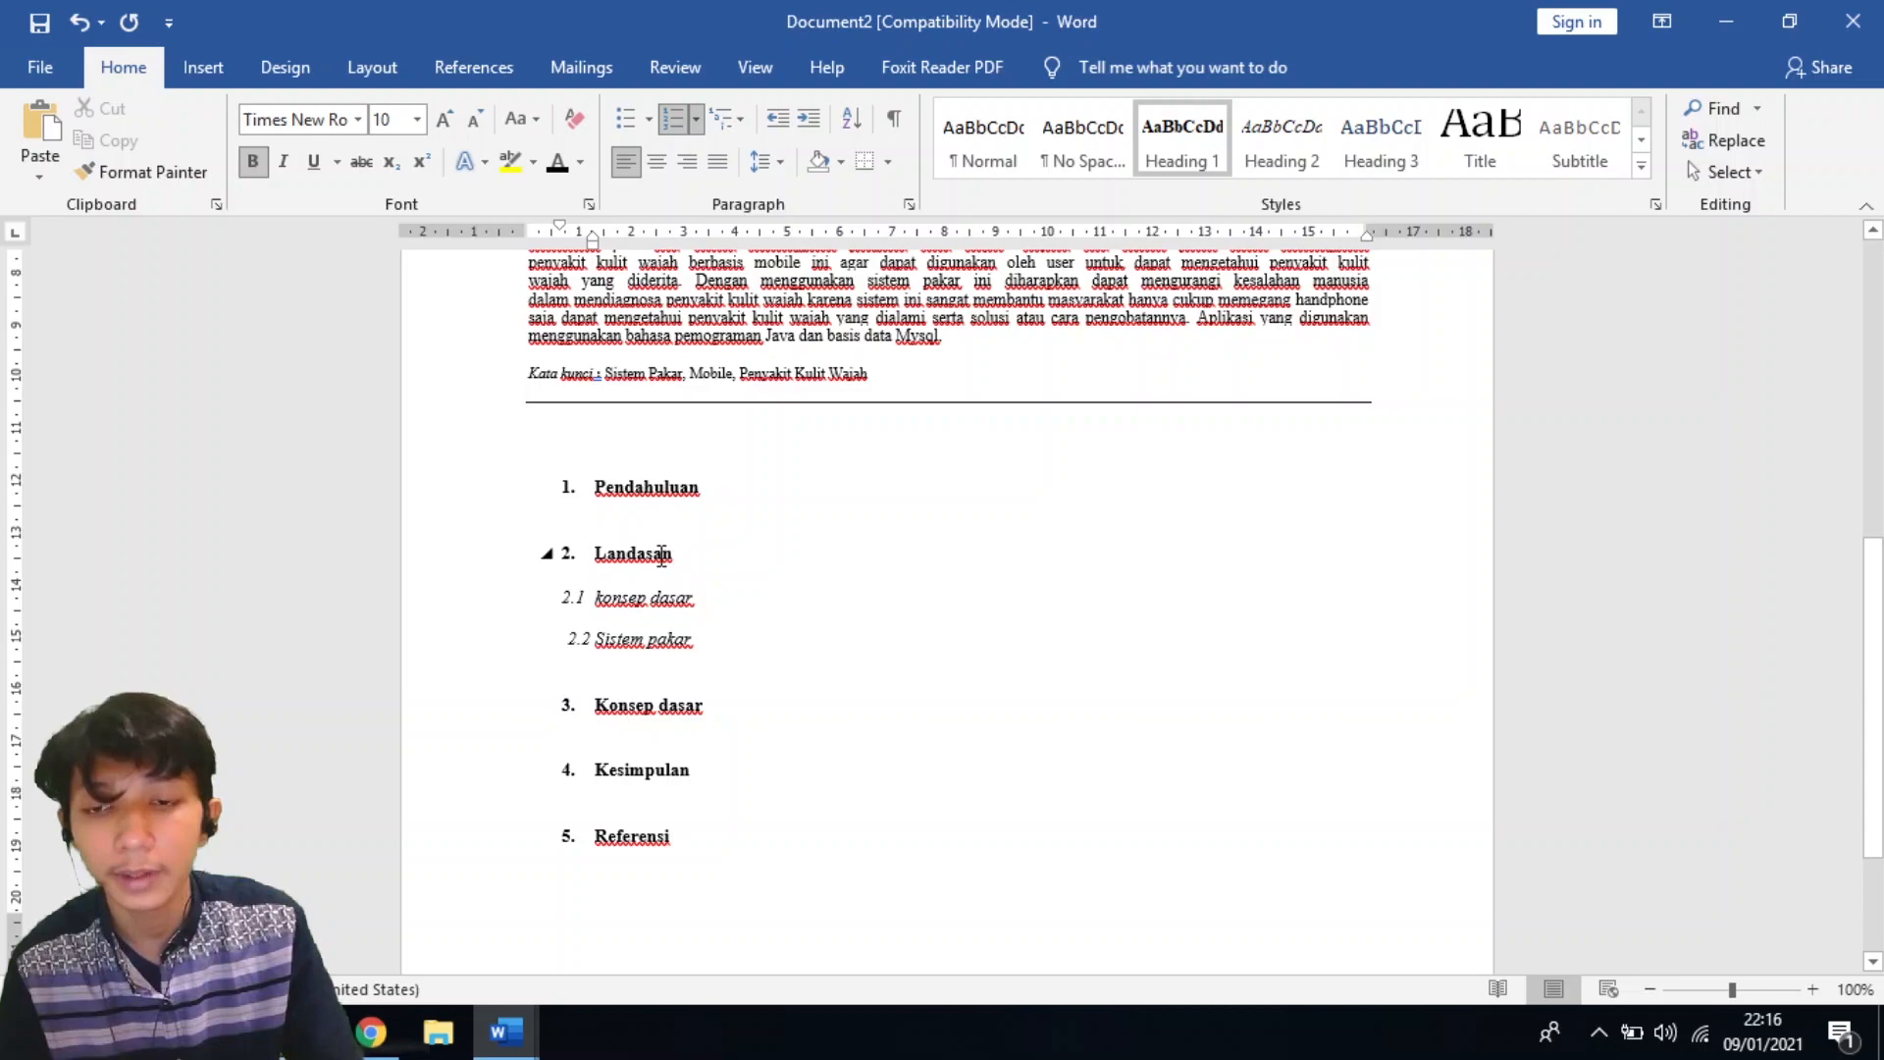
Review the Heading 2 style of the "konsep dasar" subheading, including its font, italic formatting, colour and paragraph spacing.
{"action": "left_click", "coordinate": [628, 606]}
{"action": "right_click", "coordinate": [1280, 147]}
{"action": "left_click", "coordinate": [1339, 204]}
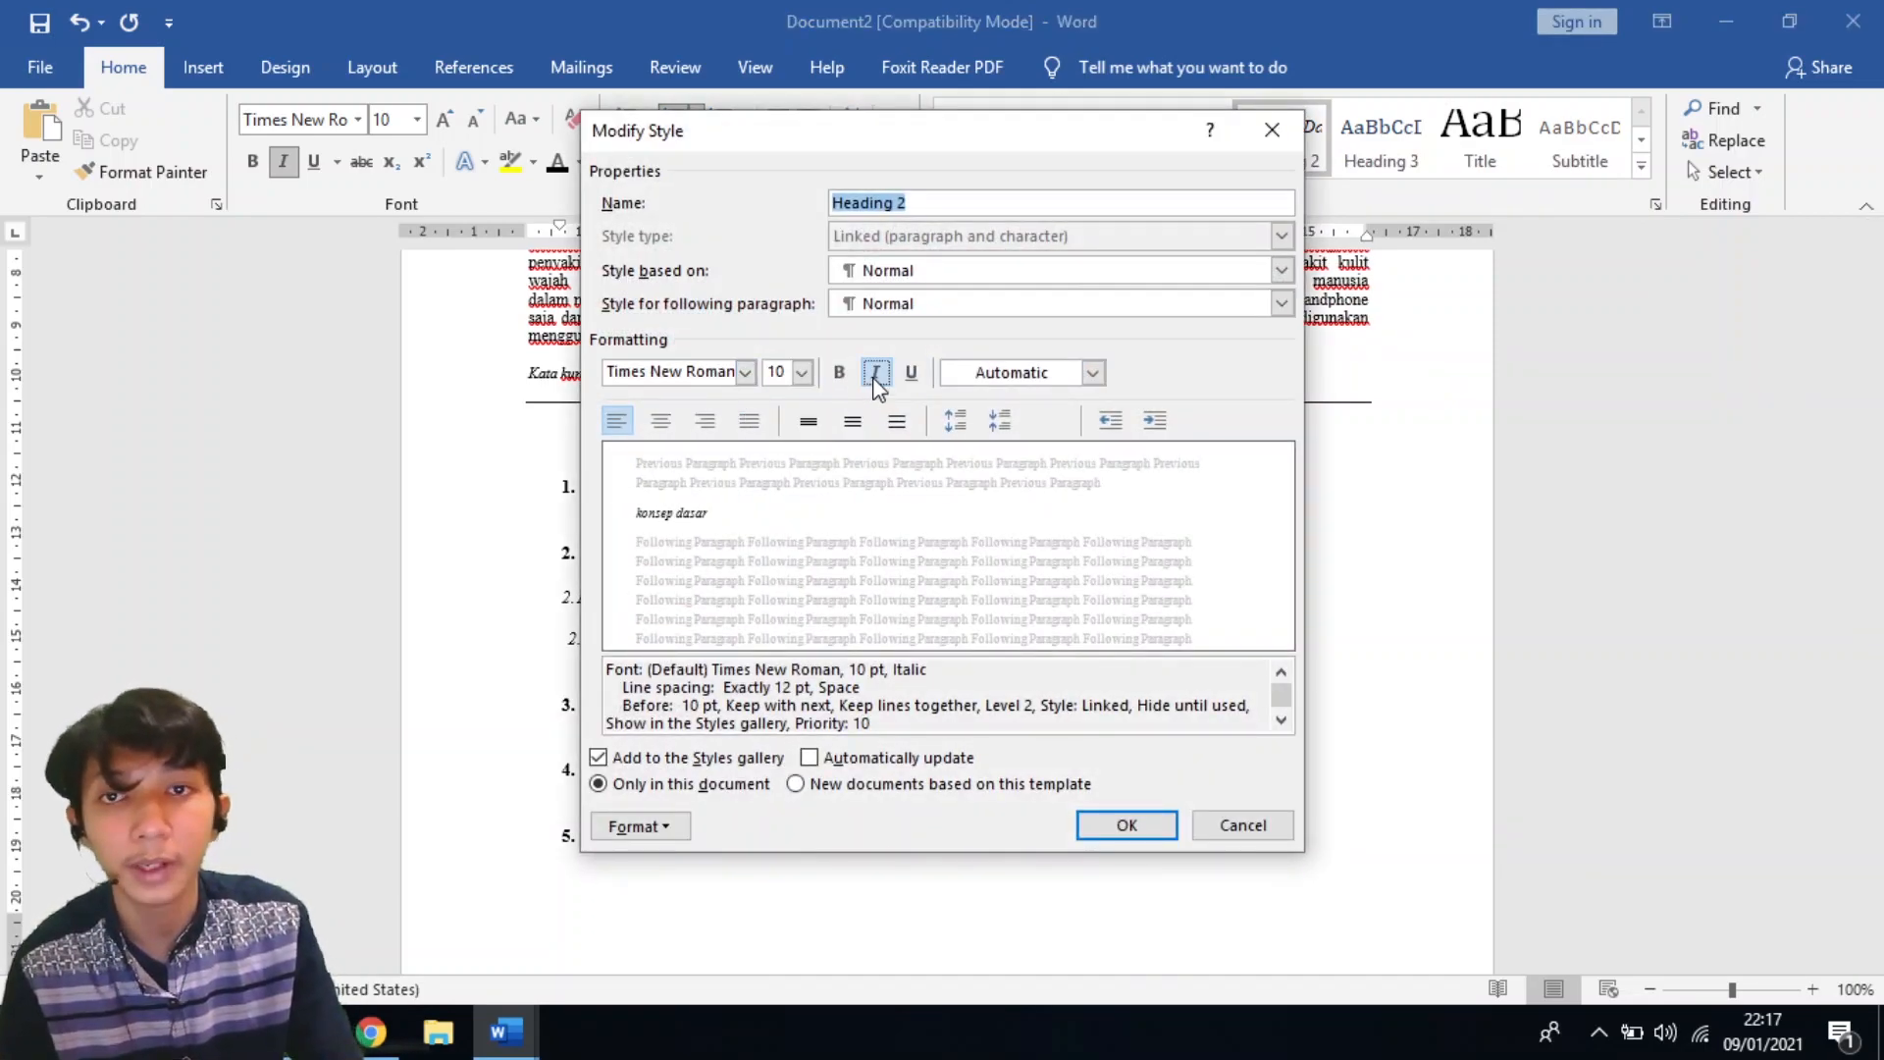
{"action": "left_click", "coordinate": [1089, 374]}
{"action": "left_click", "coordinate": [1068, 406]}
{"action": "left_click", "coordinate": [659, 827]}
{"action": "left_click", "coordinate": [719, 585]}
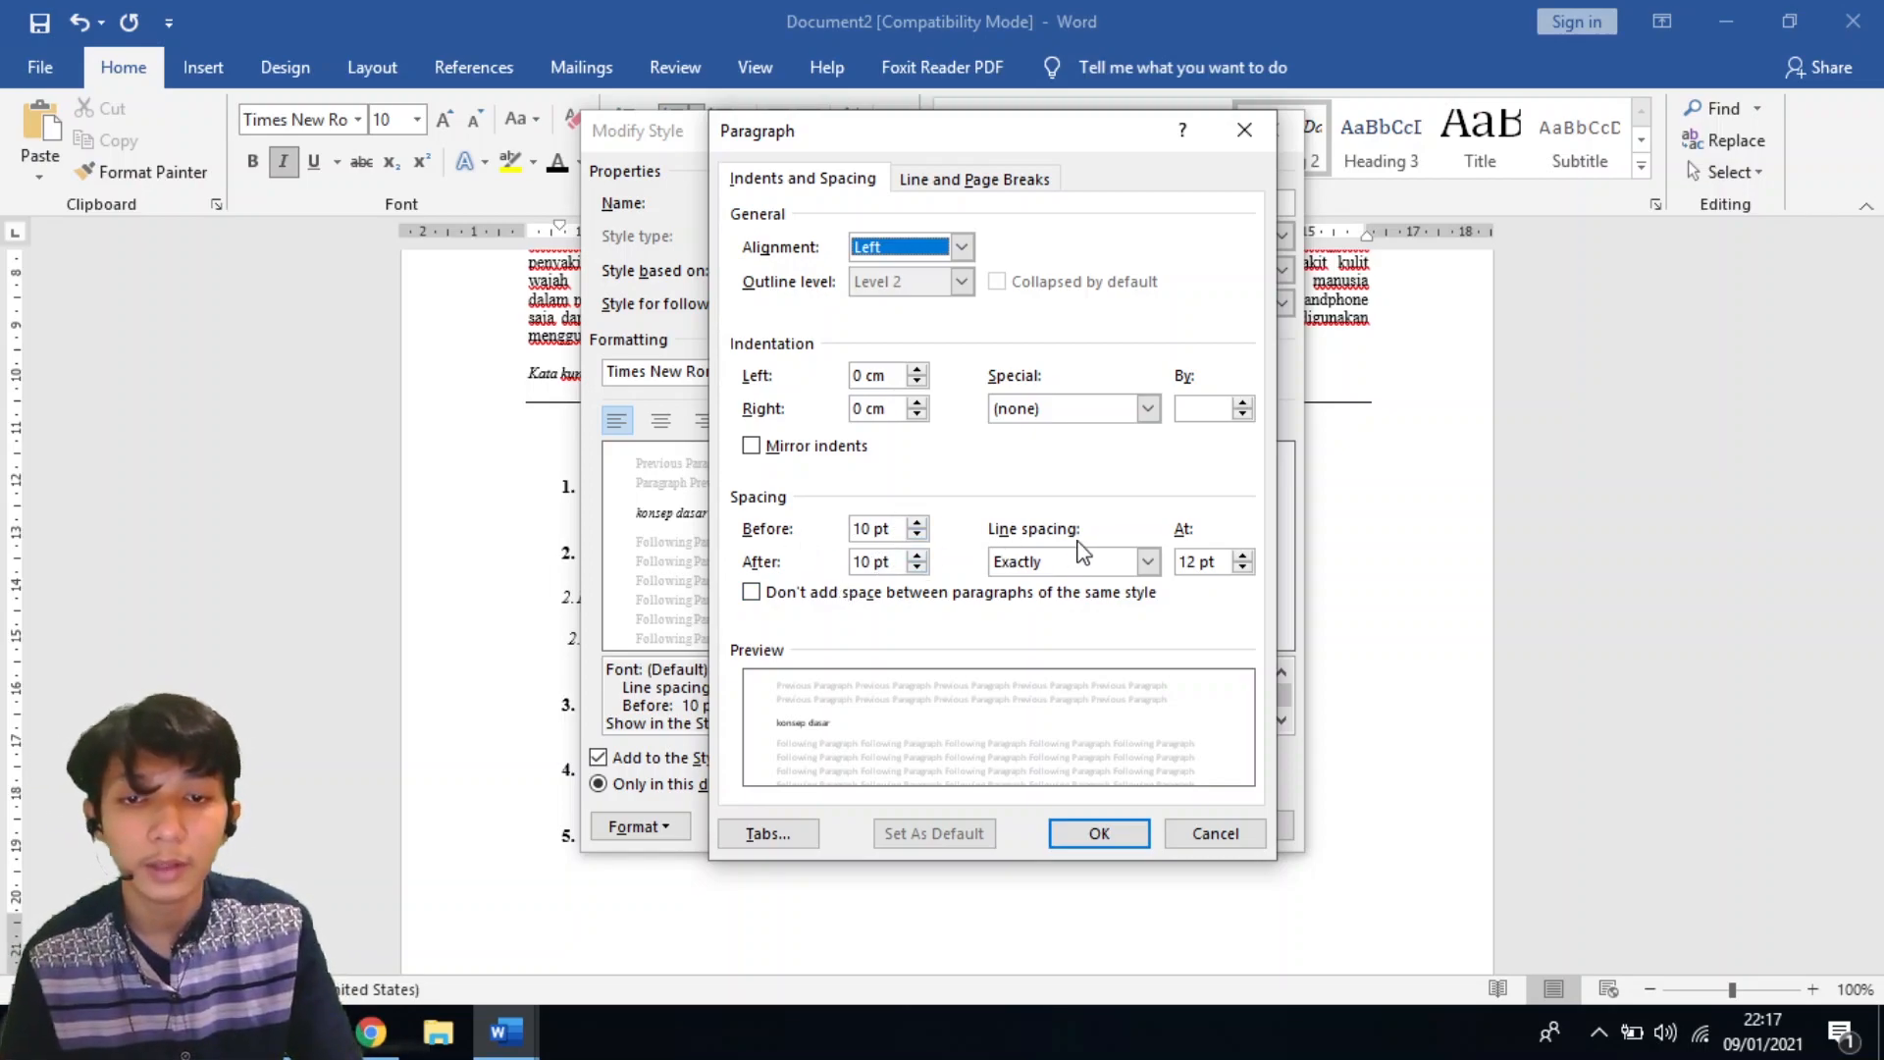
{"action": "left_click", "coordinate": [1099, 833]}
{"action": "left_click", "coordinate": [1125, 825]}
Set the font size of the body paragraph under "Pendahuluan" to 10.
{"action": "scroll", "coordinate": [862, 786], "scroll_direction": "up", "scroll_amount": 4}
{"action": "scroll", "coordinate": [862, 780], "scroll_direction": "down", "scroll_amount": 10}
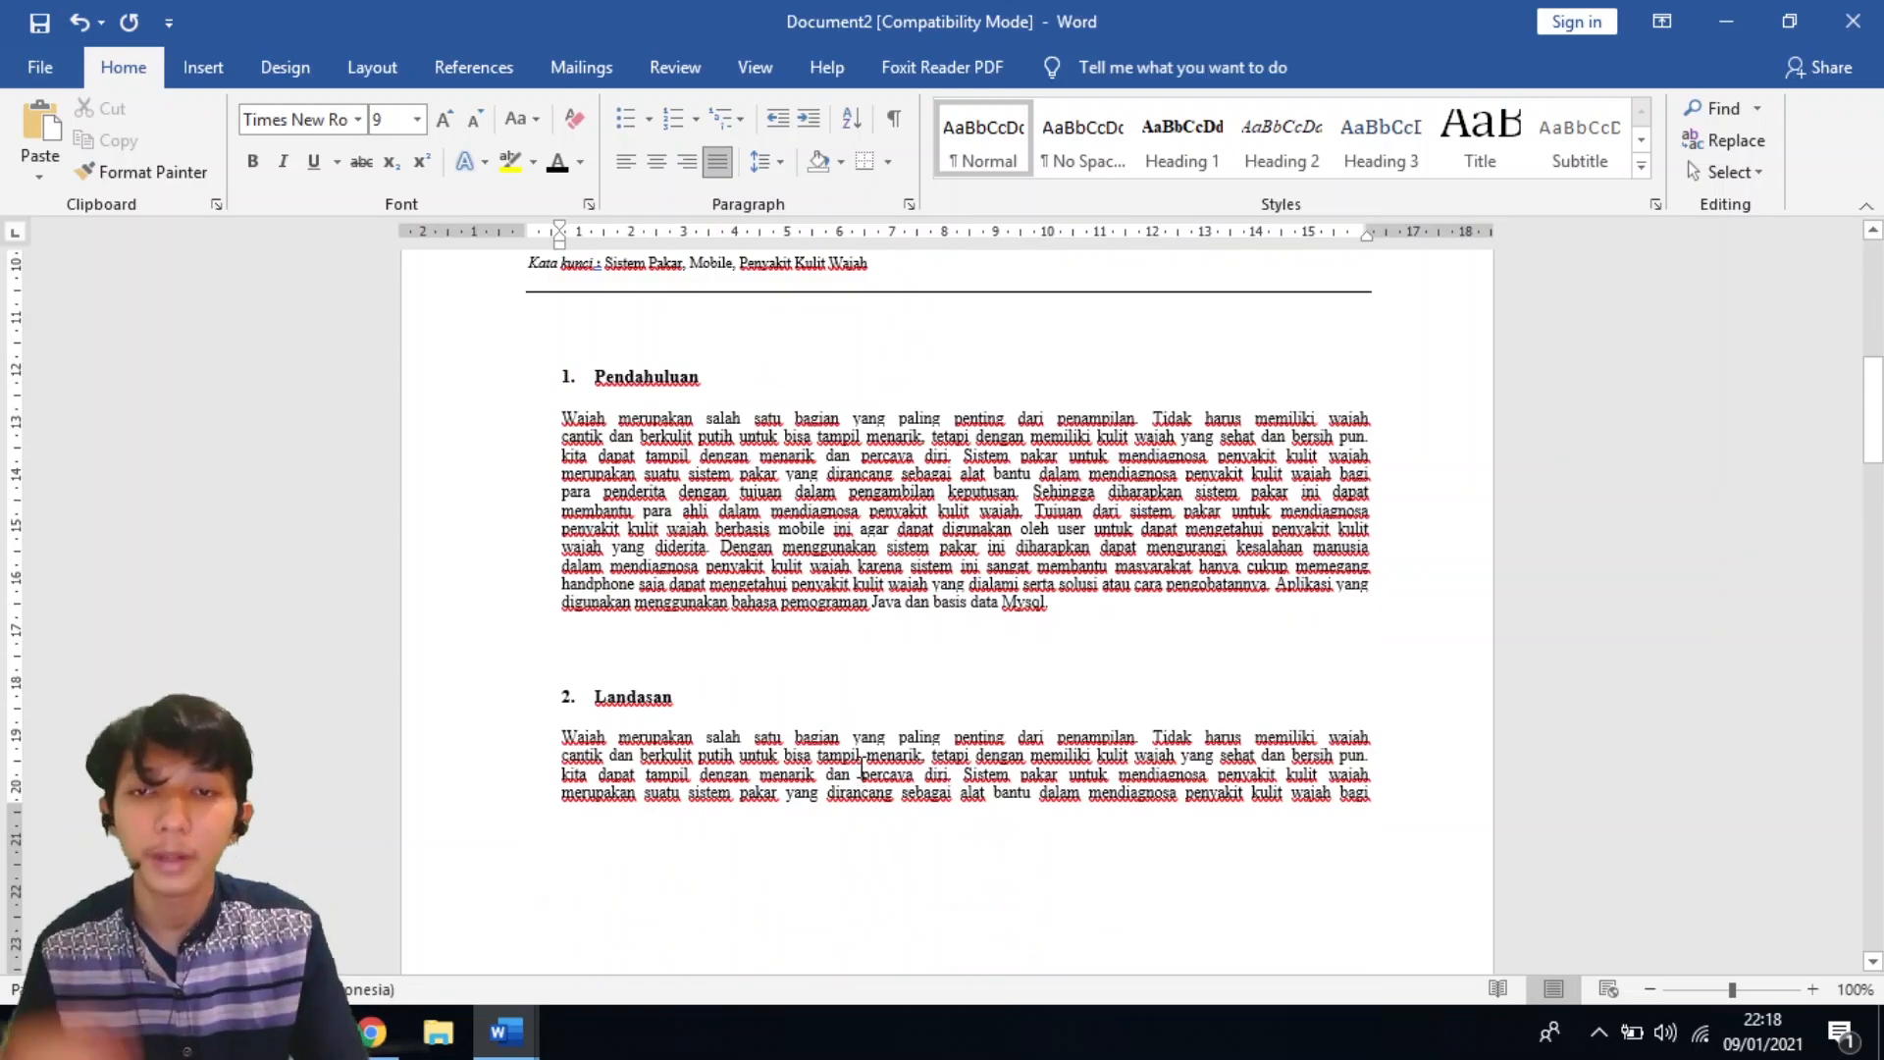
{"action": "scroll", "coordinate": [861, 765], "scroll_direction": "down", "scroll_amount": 8}
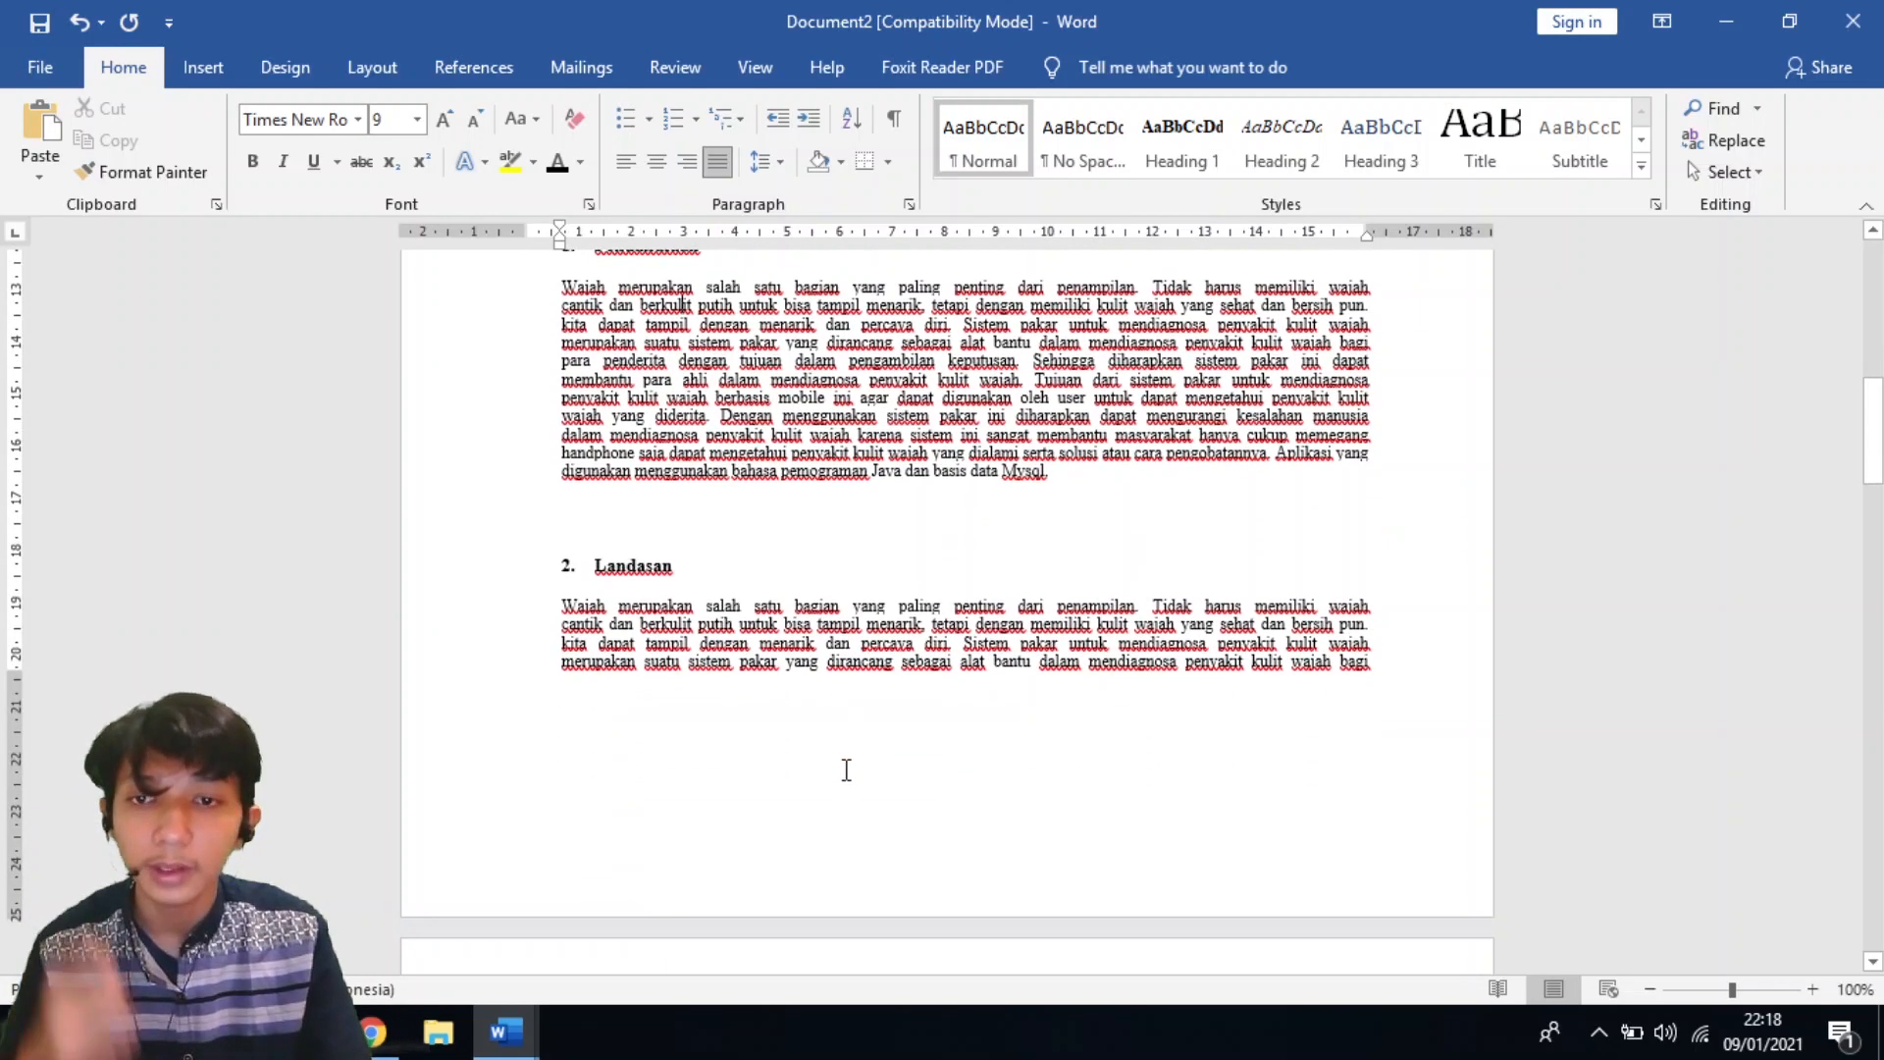
{"action": "scroll", "coordinate": [814, 677], "scroll_direction": "down", "scroll_amount": 5}
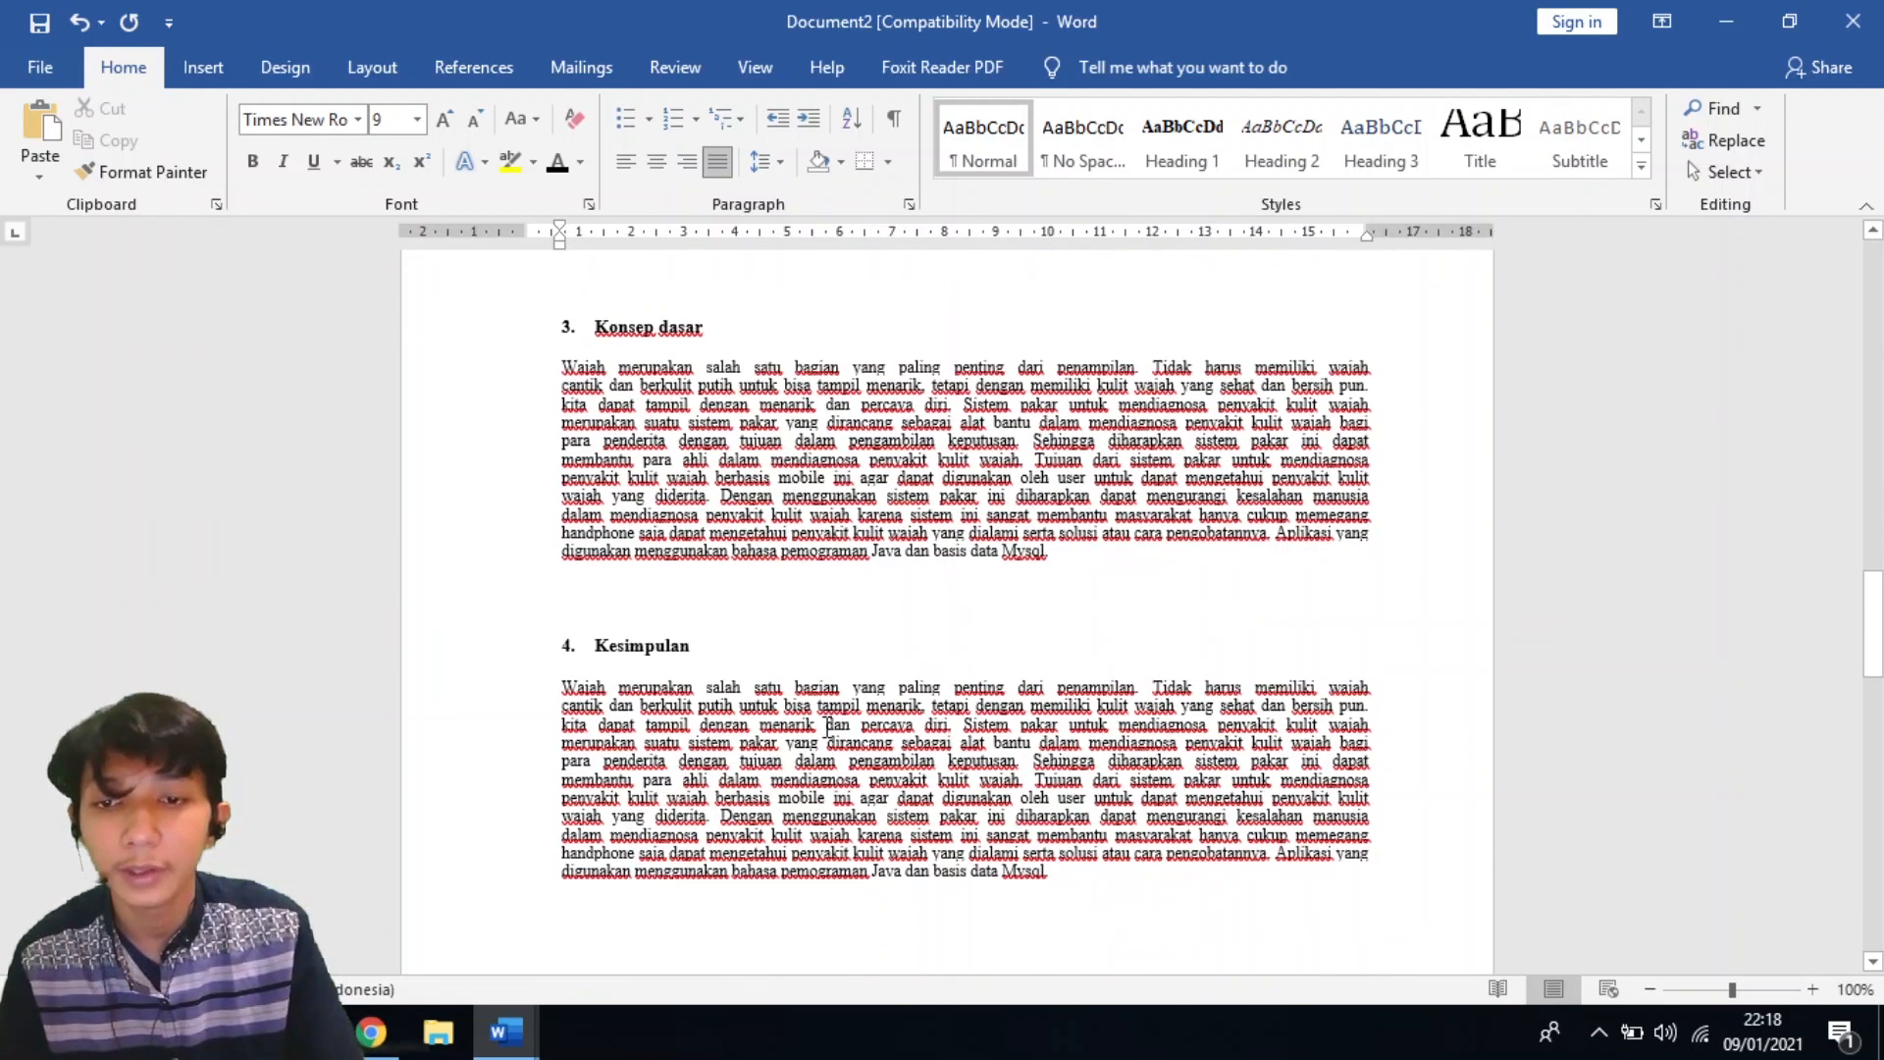
{"action": "scroll", "coordinate": [802, 626], "scroll_direction": "up", "scroll_amount": 12}
{"action": "scroll", "coordinate": [802, 626], "scroll_direction": "up", "scroll_amount": 5}
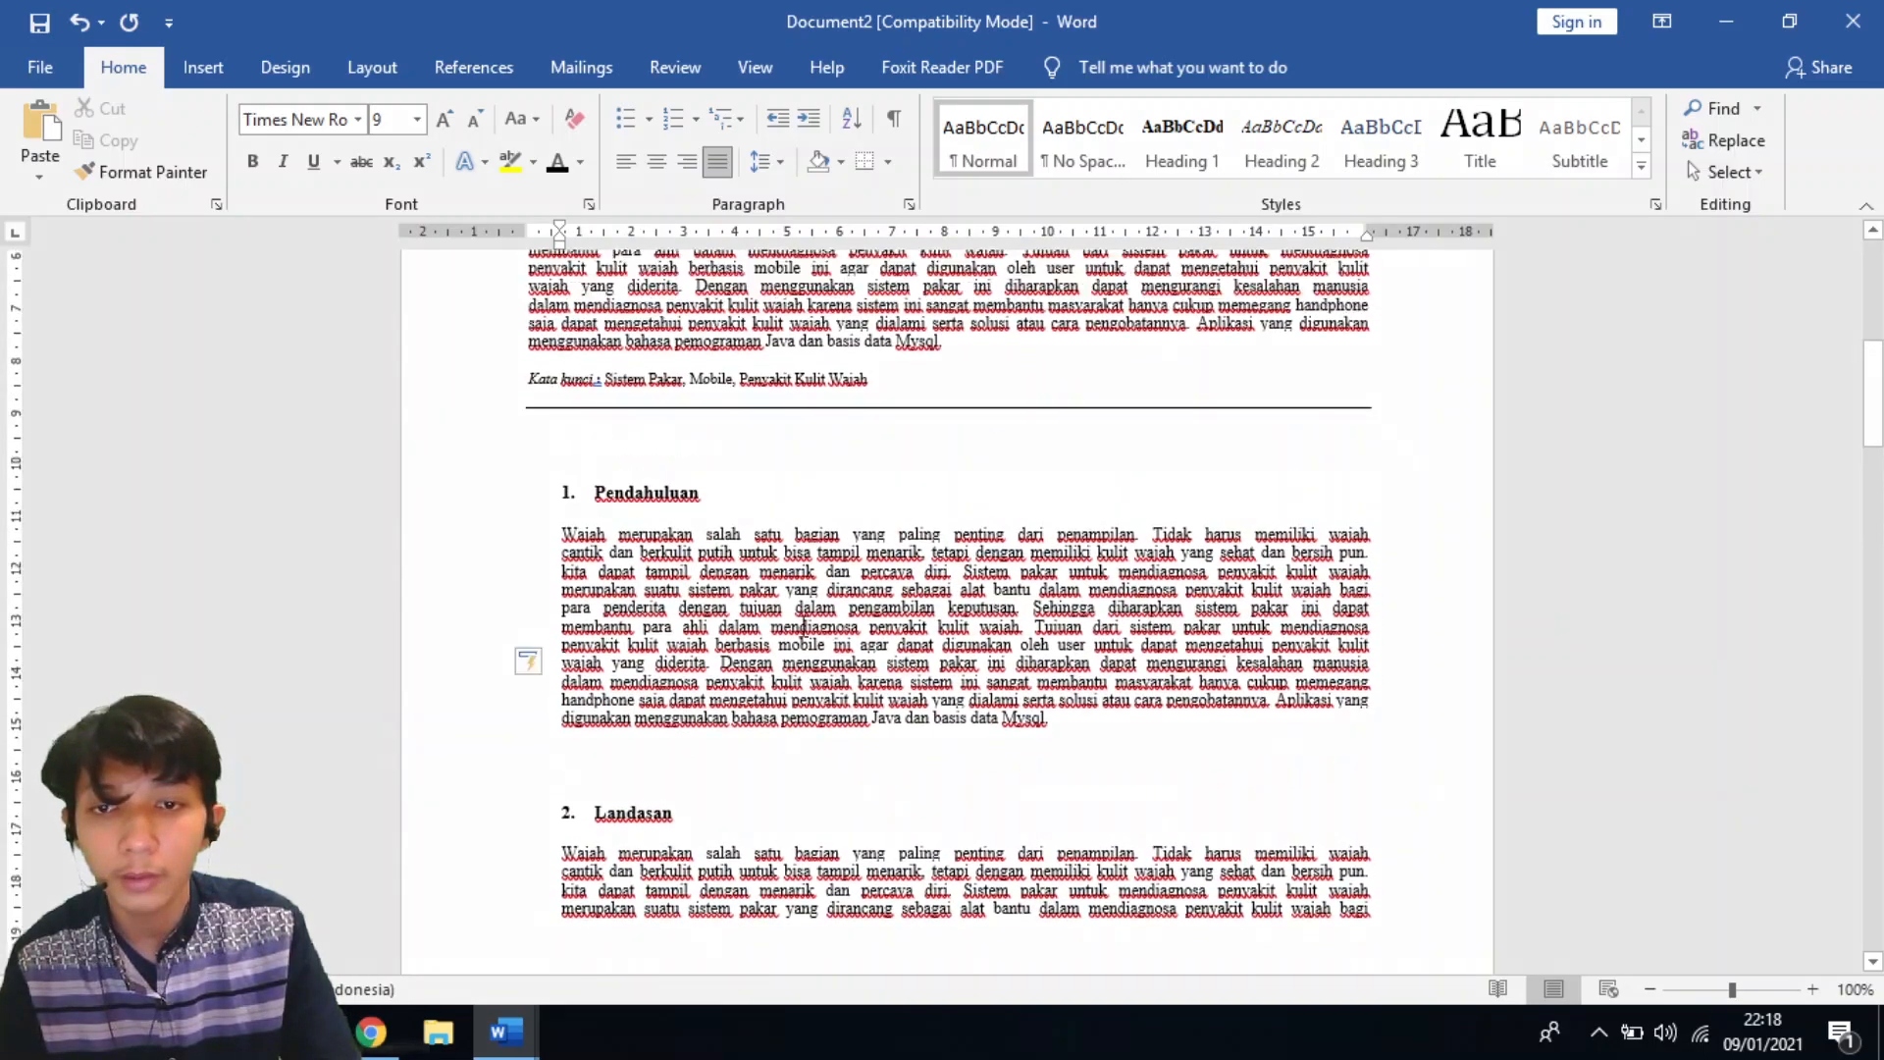
{"action": "left_click_drag", "start_coordinate": [561, 616], "coordinate": [1059, 803]}
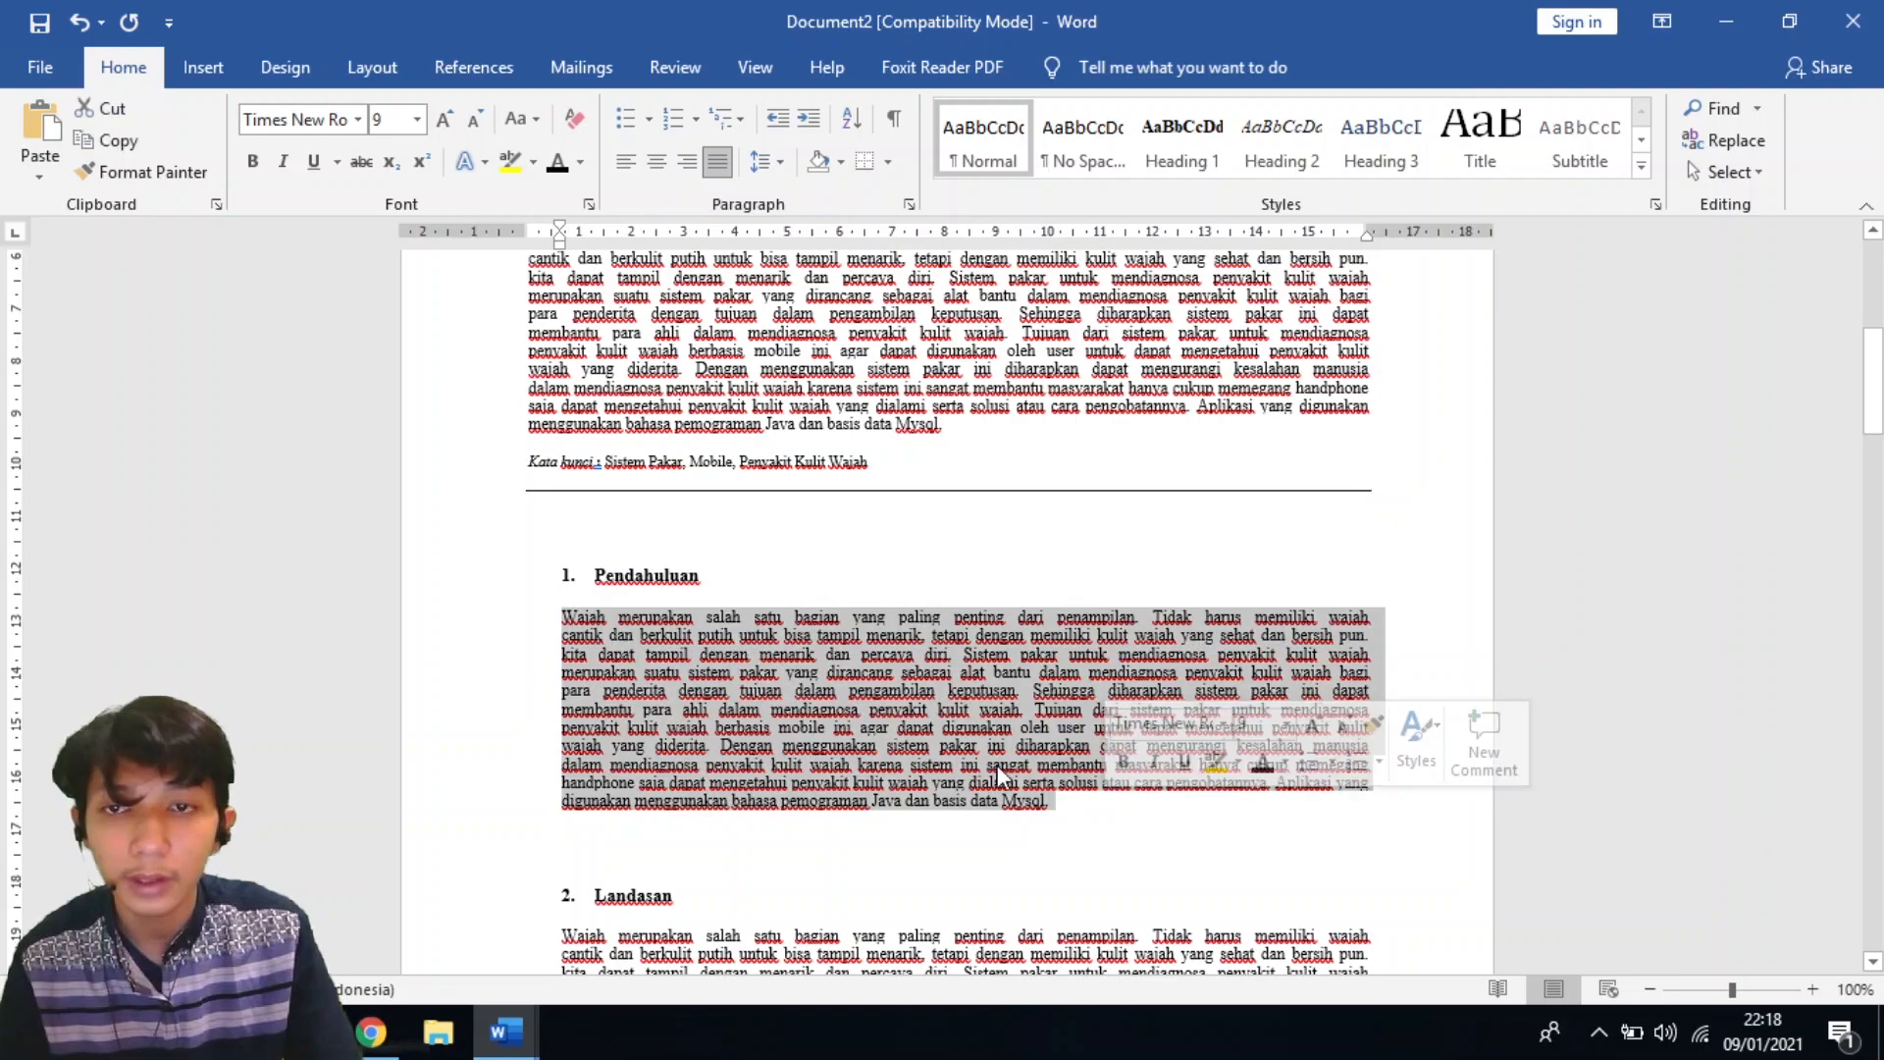
{"action": "left_click", "coordinate": [417, 119]}
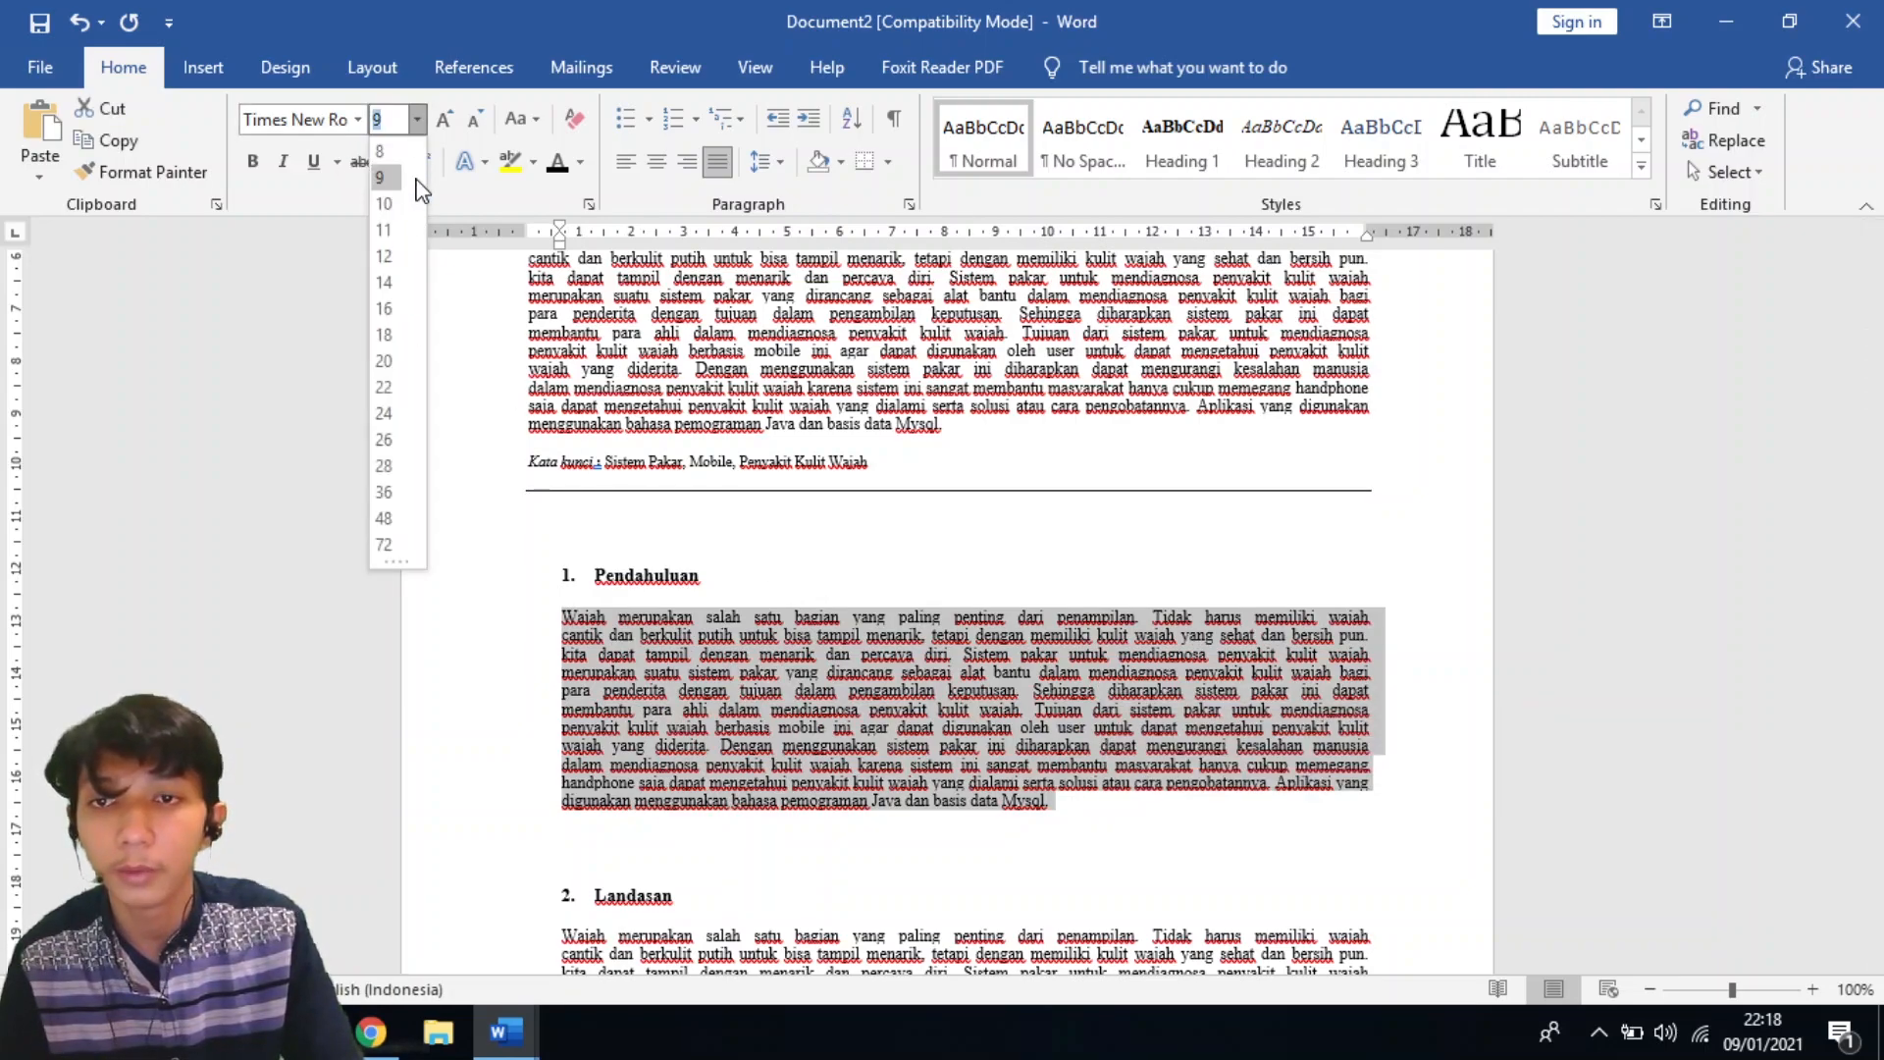
{"action": "left_click", "coordinate": [388, 201]}
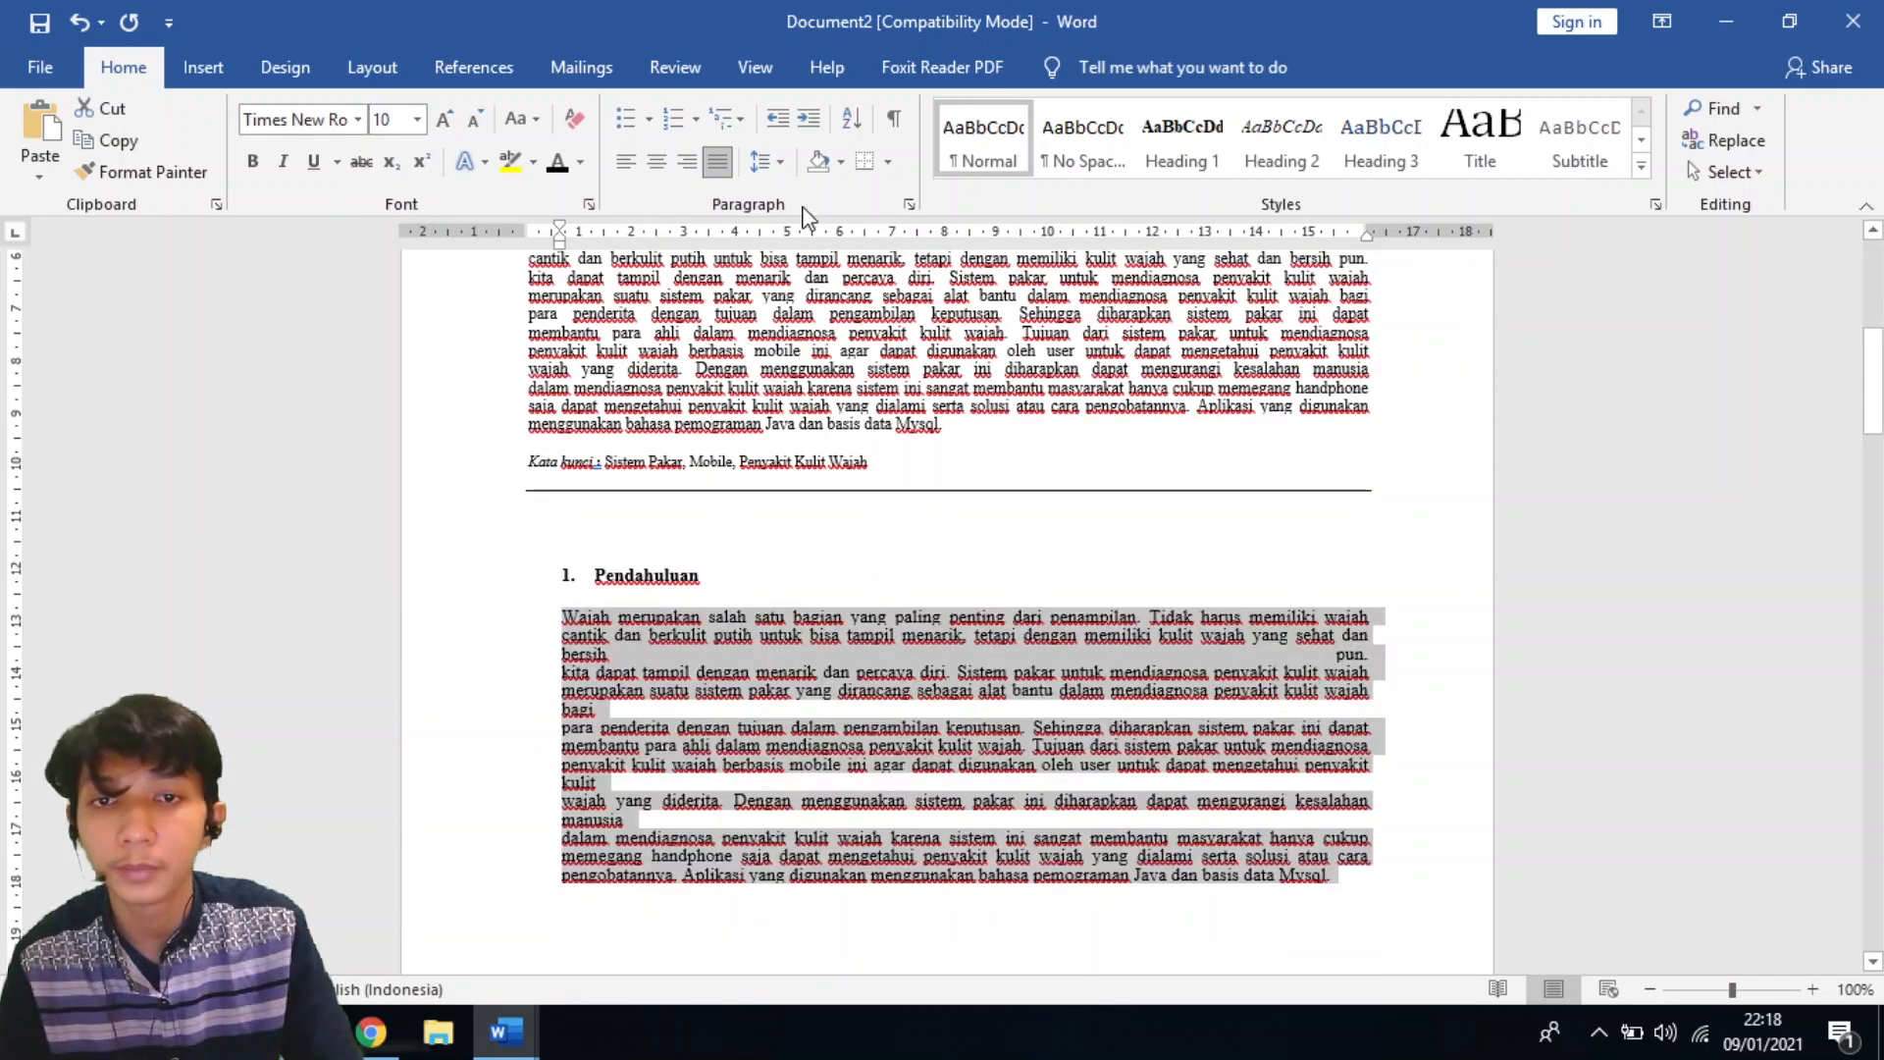
Set the line spacing of the "Pendahuluan" body paragraph to exactly 12 pt.
{"action": "left_click", "coordinate": [906, 201]}
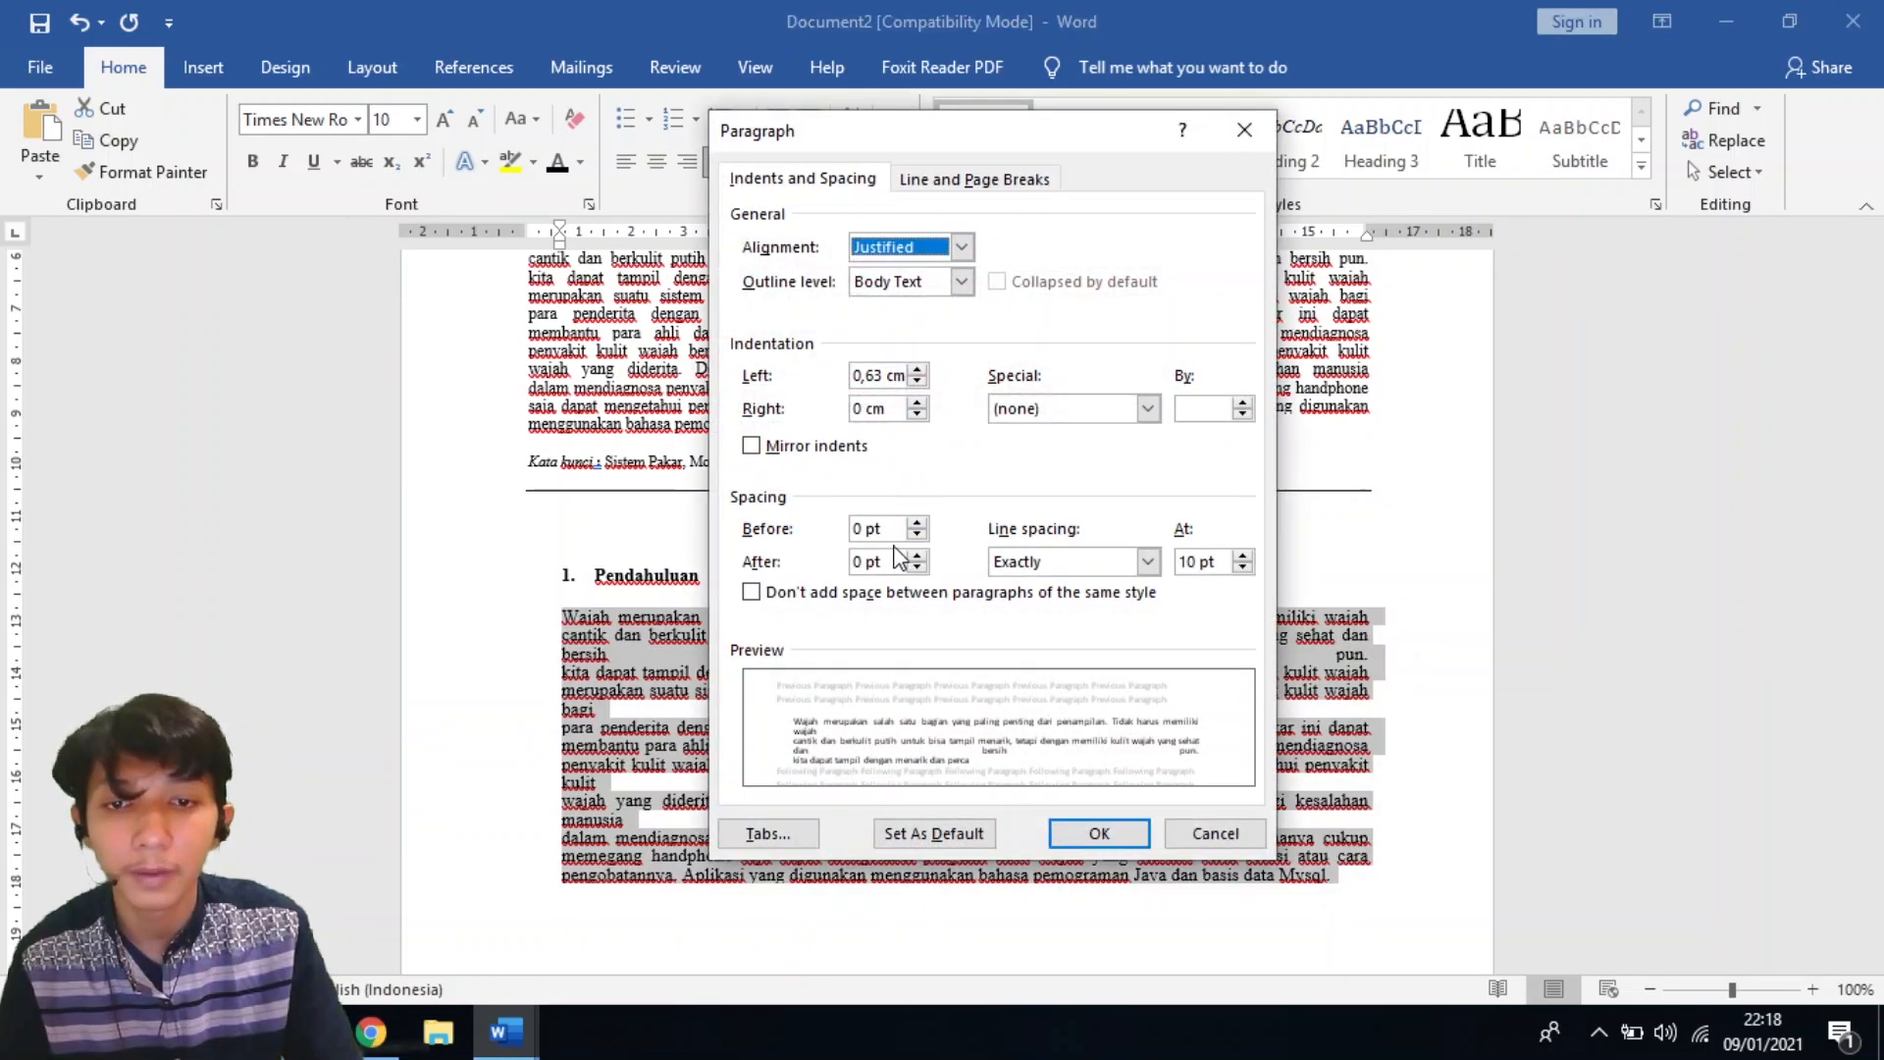
{"action": "left_click", "coordinate": [1242, 555]}
{"action": "left_click", "coordinate": [1242, 554]}
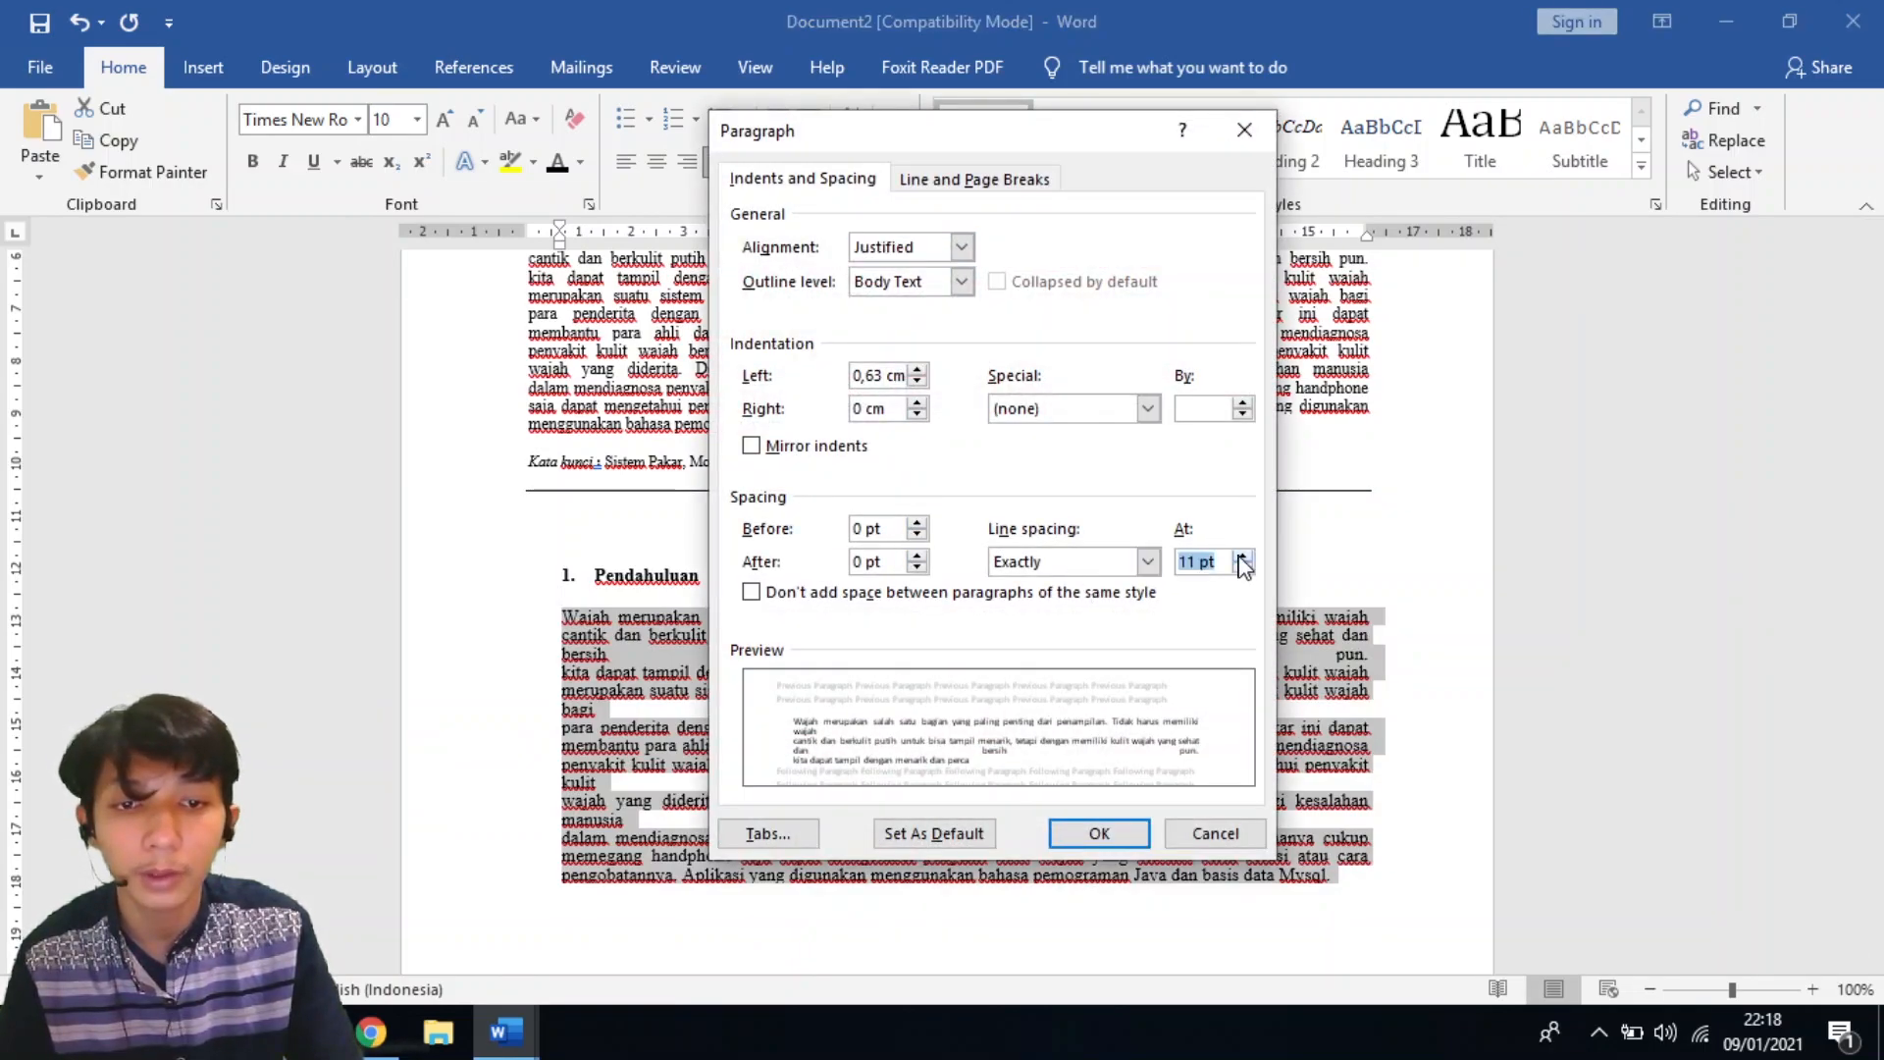
{"action": "left_click", "coordinate": [1110, 833]}
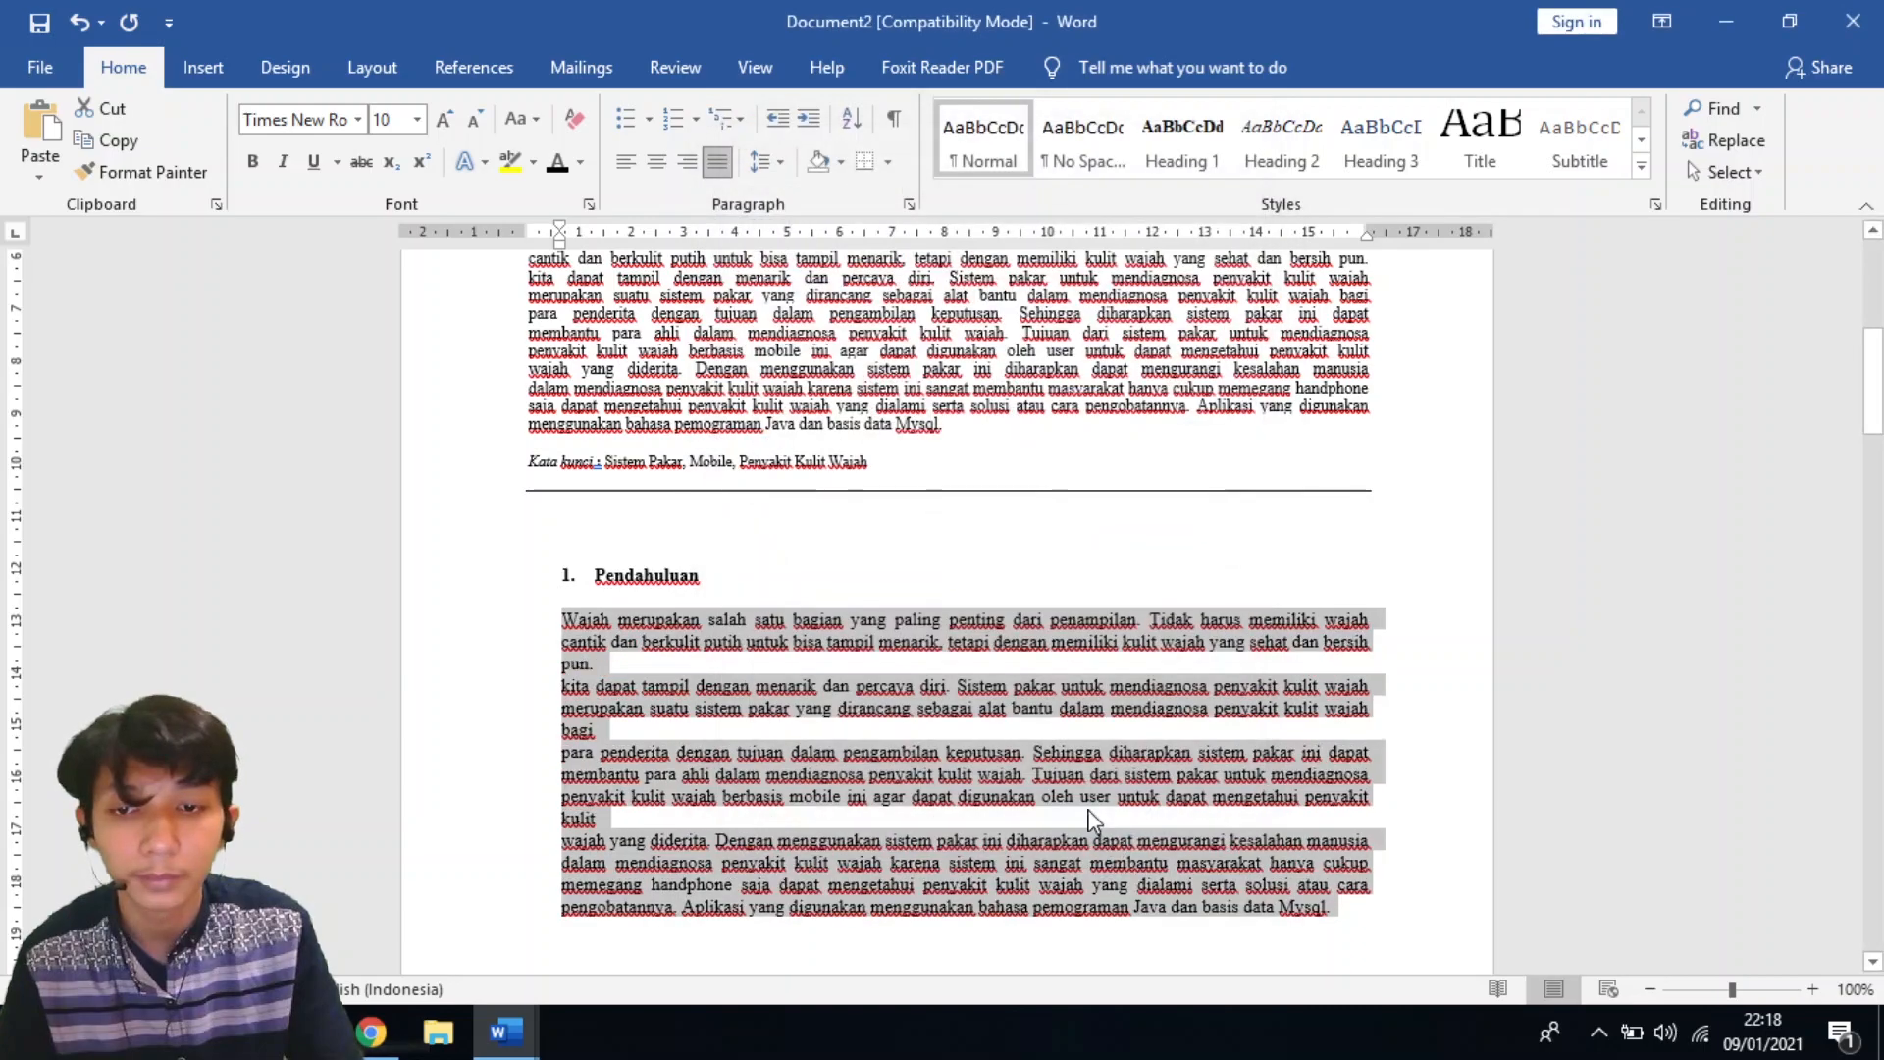
Set the line spacing of the body paragraph under "Landasan" to exactly 12 pt.
{"action": "scroll", "coordinate": [1055, 778], "scroll_direction": "down", "scroll_amount": 10}
{"action": "scroll", "coordinate": [1055, 778], "scroll_direction": "down", "scroll_amount": 3}
{"action": "left_click_drag", "start_coordinate": [1008, 547], "coordinate": [562, 371]}
{"action": "left_click", "coordinate": [909, 204]}
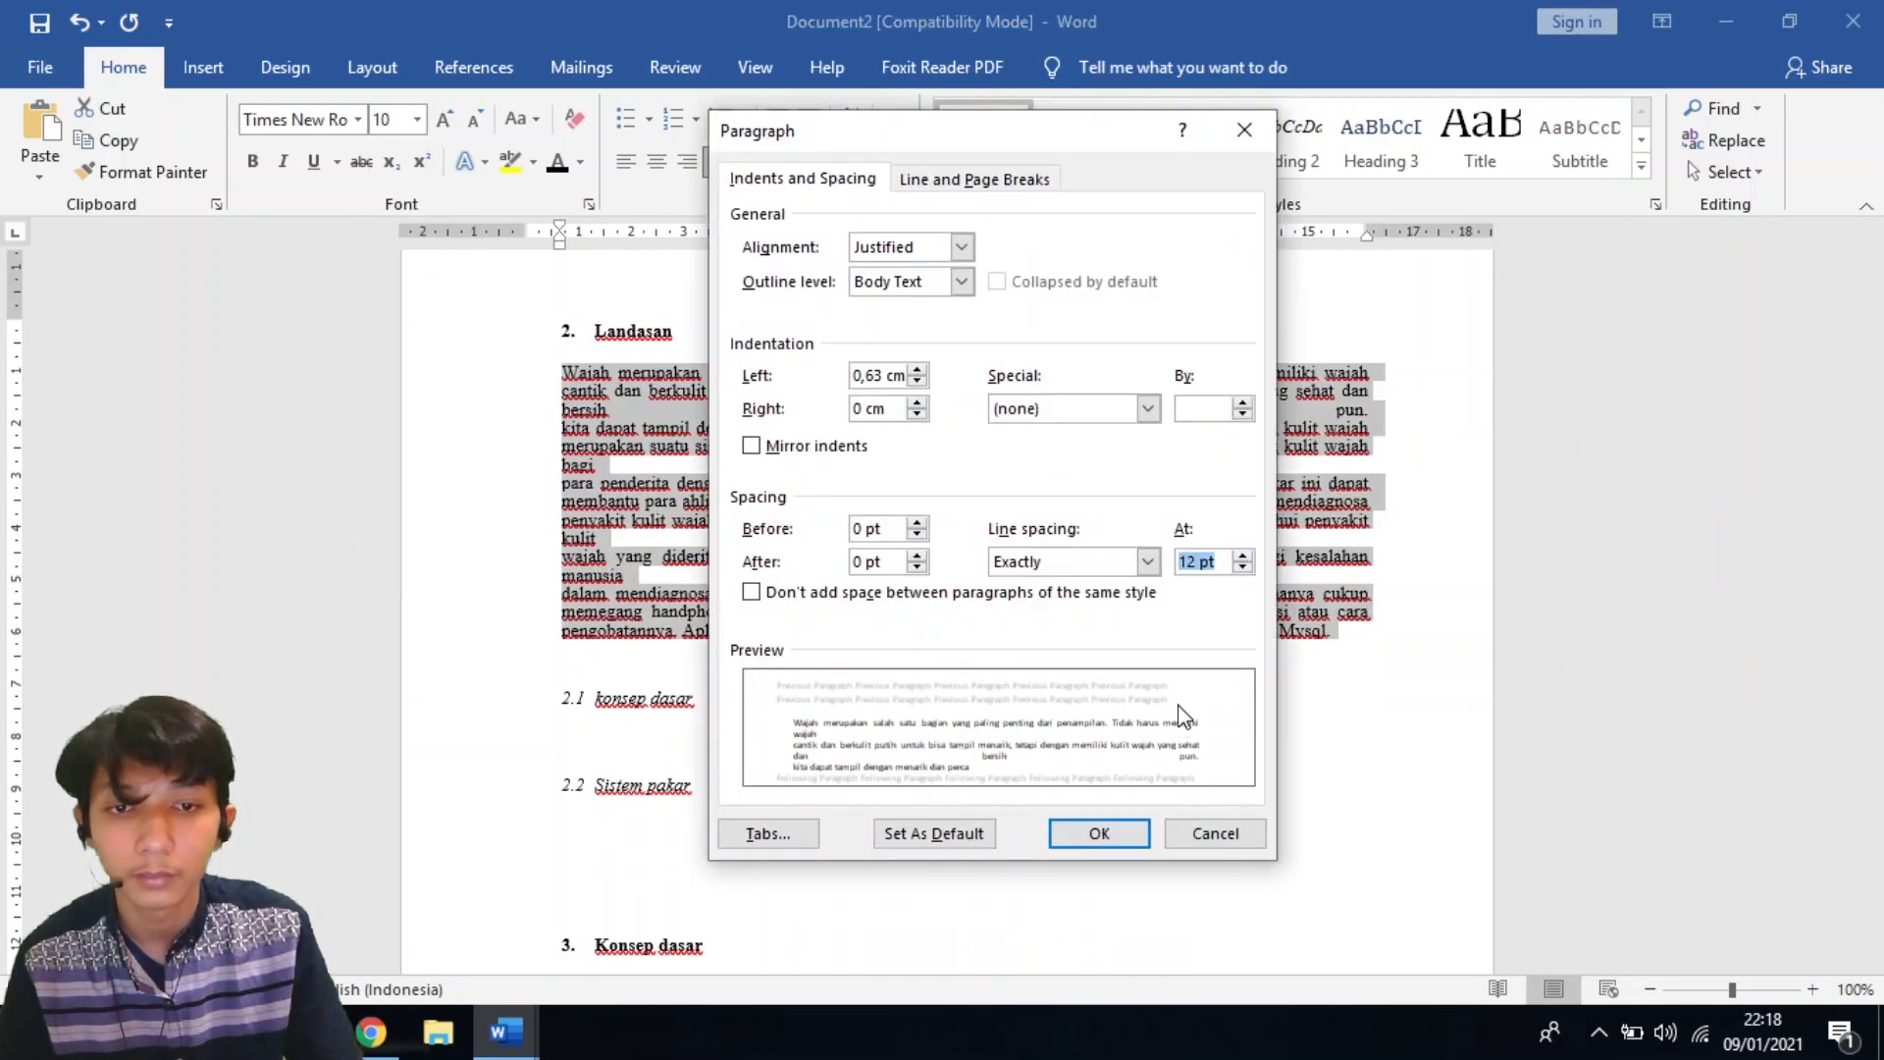
{"action": "left_click", "coordinate": [1114, 832]}
Format the body paragraph under "Konsep dasar" with font size 10 and exactly 12 pt line spacing.
{"action": "scroll", "coordinate": [1114, 824], "scroll_direction": "down", "scroll_amount": 9}
{"action": "left_click_drag", "start_coordinate": [1051, 677], "coordinate": [563, 488]}
{"action": "left_click", "coordinate": [417, 120]}
{"action": "left_click", "coordinate": [405, 200]}
{"action": "left_click", "coordinate": [910, 204]}
{"action": "double_click", "coordinate": [1242, 556]}
{"action": "left_click", "coordinate": [1121, 829]}
Format the body paragraph under "Kesimpulan" with font size 10 and exactly 12 pt line spacing.
{"action": "scroll", "coordinate": [1125, 824], "scroll_direction": "down", "scroll_amount": 15}
{"action": "left_click_drag", "start_coordinate": [1051, 405], "coordinate": [554, 335]}
{"action": "left_click", "coordinate": [417, 119]}
{"action": "left_click", "coordinate": [396, 257]}
{"action": "left_click", "coordinate": [417, 120]}
{"action": "left_click", "coordinate": [400, 201]}
{"action": "left_click", "coordinate": [909, 204]}
{"action": "left_click", "coordinate": [1090, 829]}
Arrange all text from the "Pendahuluan" heading through the "Referensi" heading in two columns.
{"action": "scroll", "coordinate": [1011, 750], "scroll_direction": "up", "scroll_amount": 20}
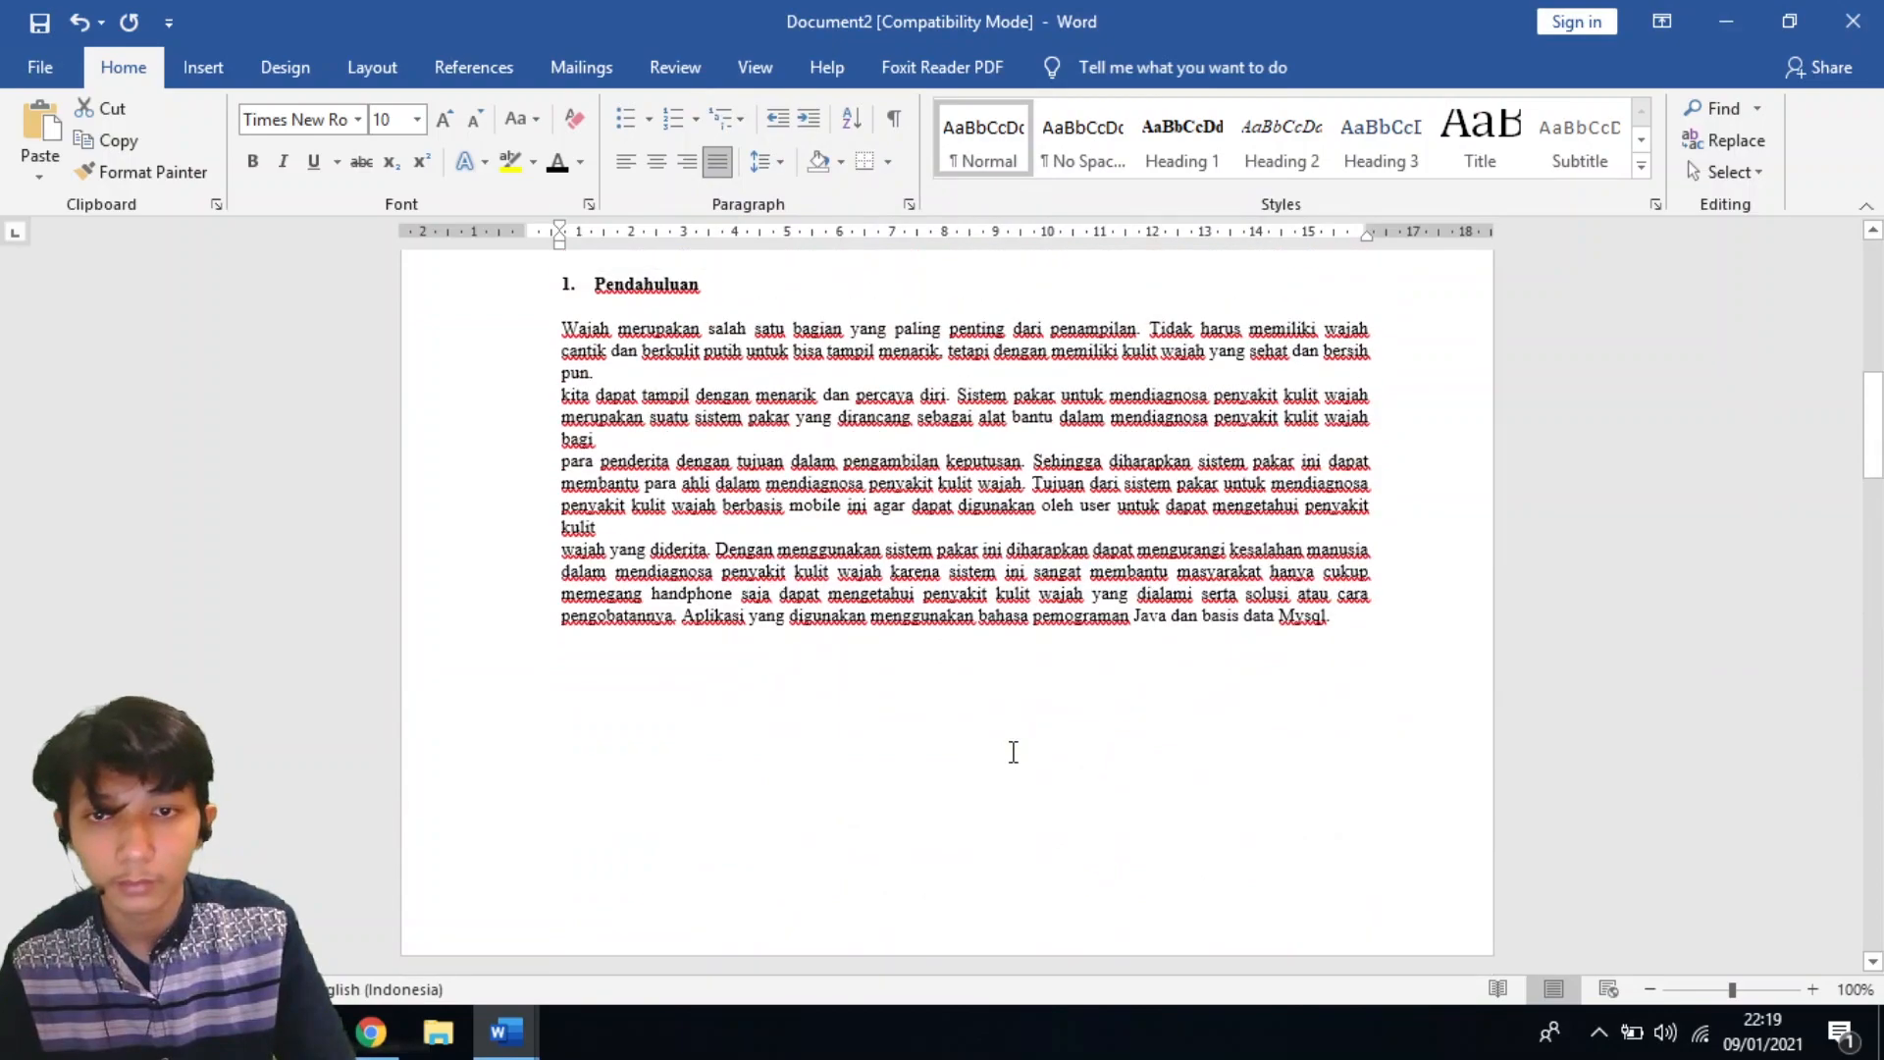
{"action": "scroll", "coordinate": [1013, 751], "scroll_direction": "up", "scroll_amount": 3}
{"action": "left_click", "coordinate": [888, 584]}
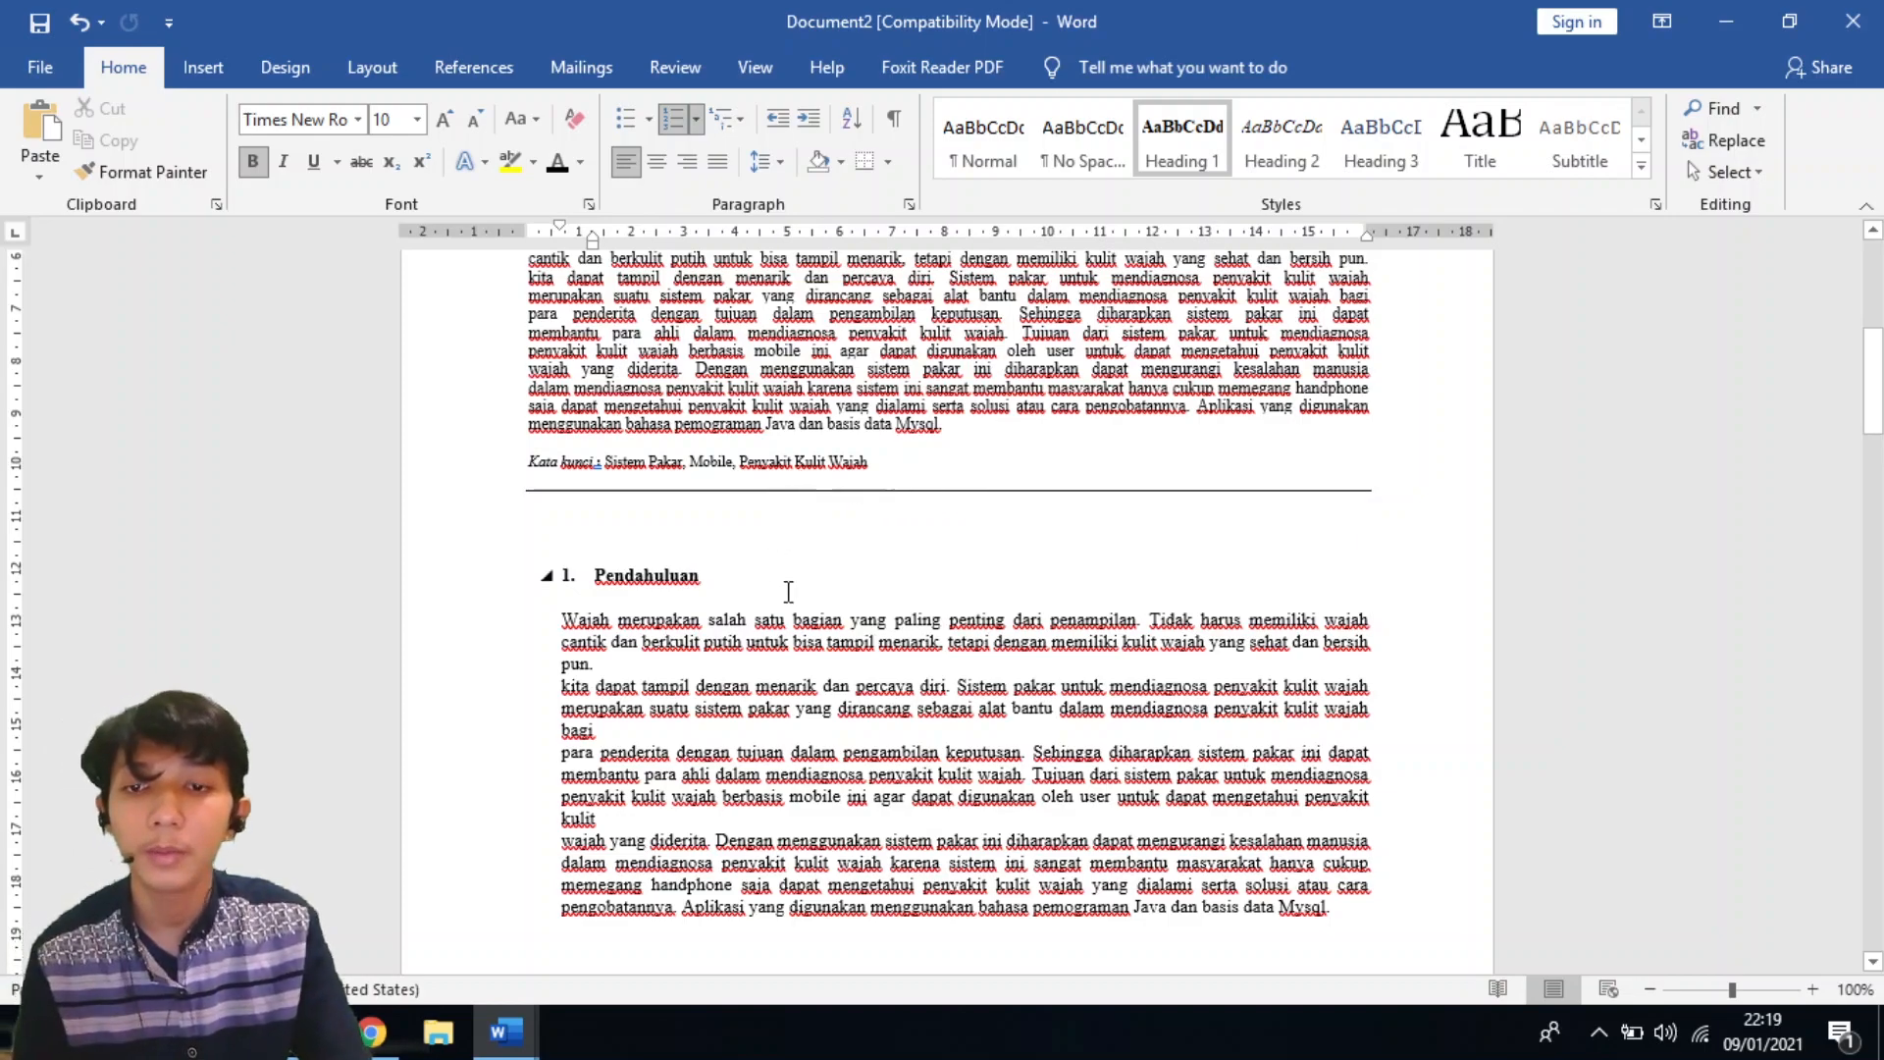
{"action": "left_click_drag", "start_coordinate": [559, 572], "coordinate": [1060, 496]}
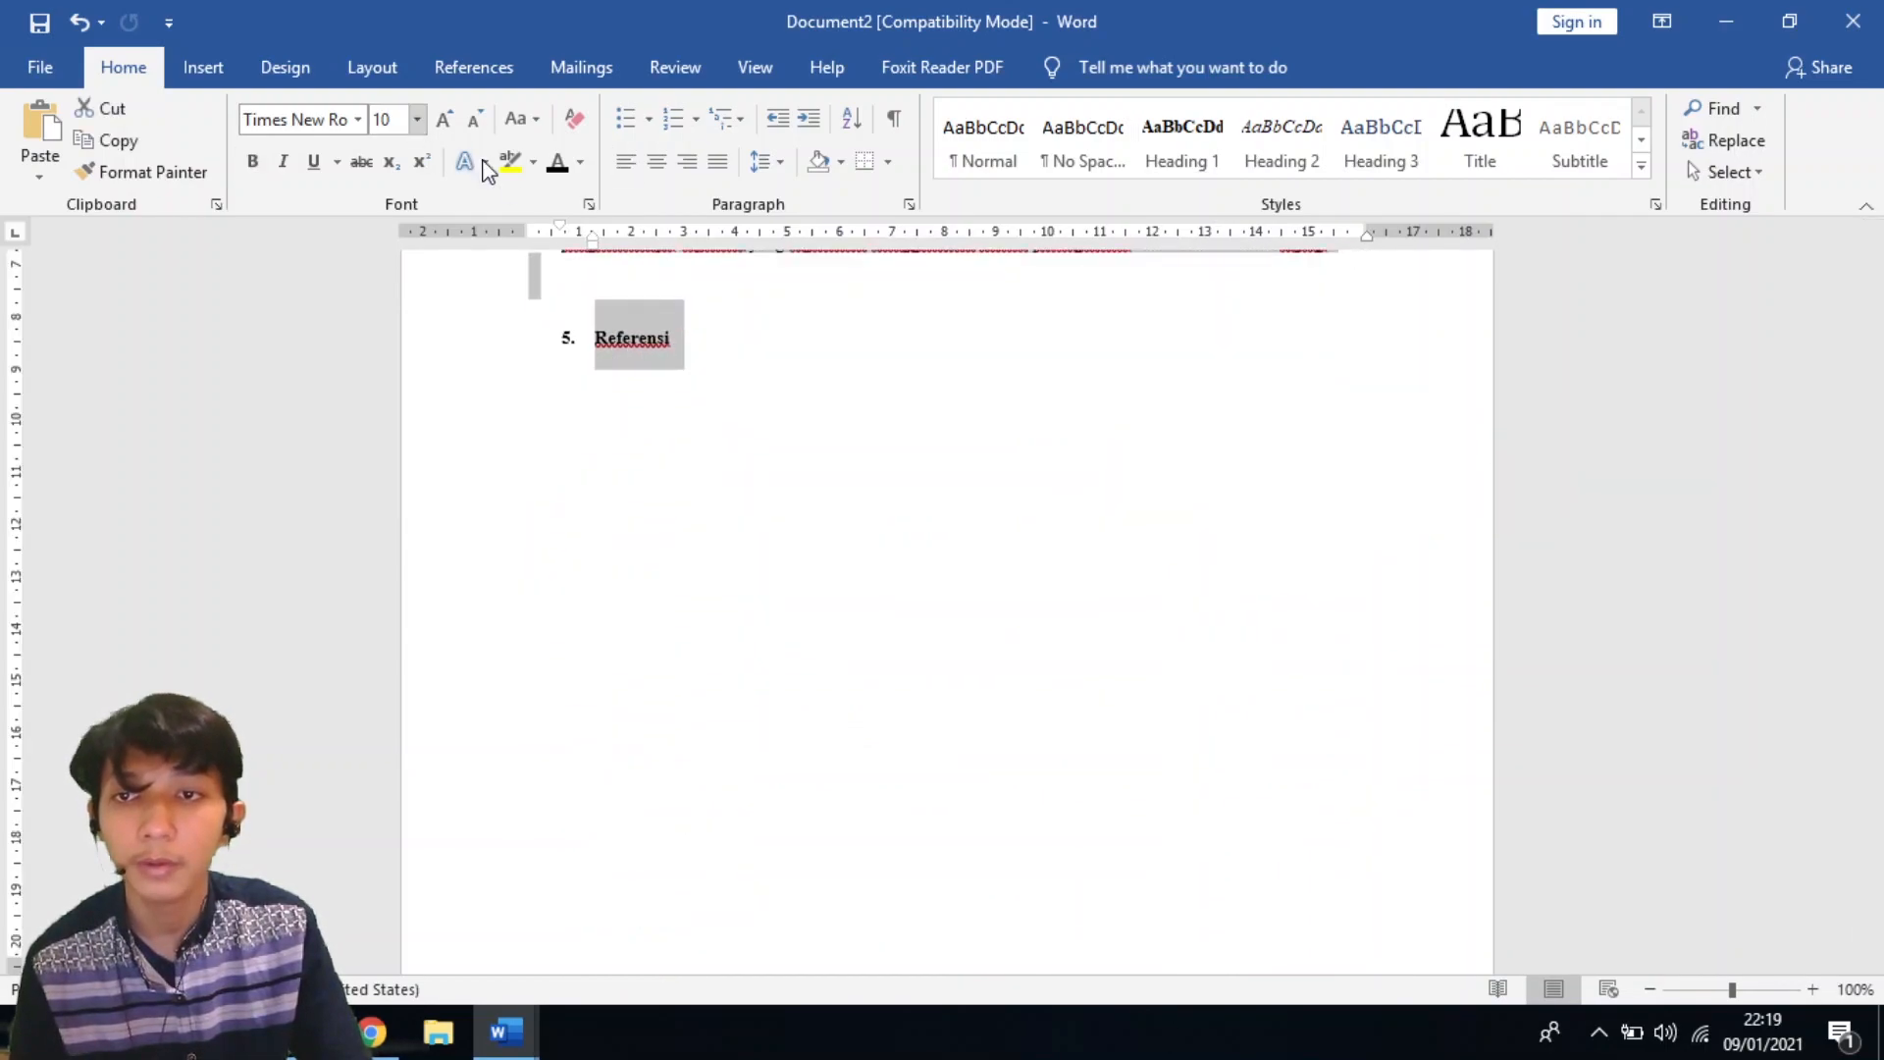
{"action": "scroll", "coordinate": [628, 386], "scroll_direction": "up", "scroll_amount": 6}
{"action": "left_click", "coordinate": [378, 78]}
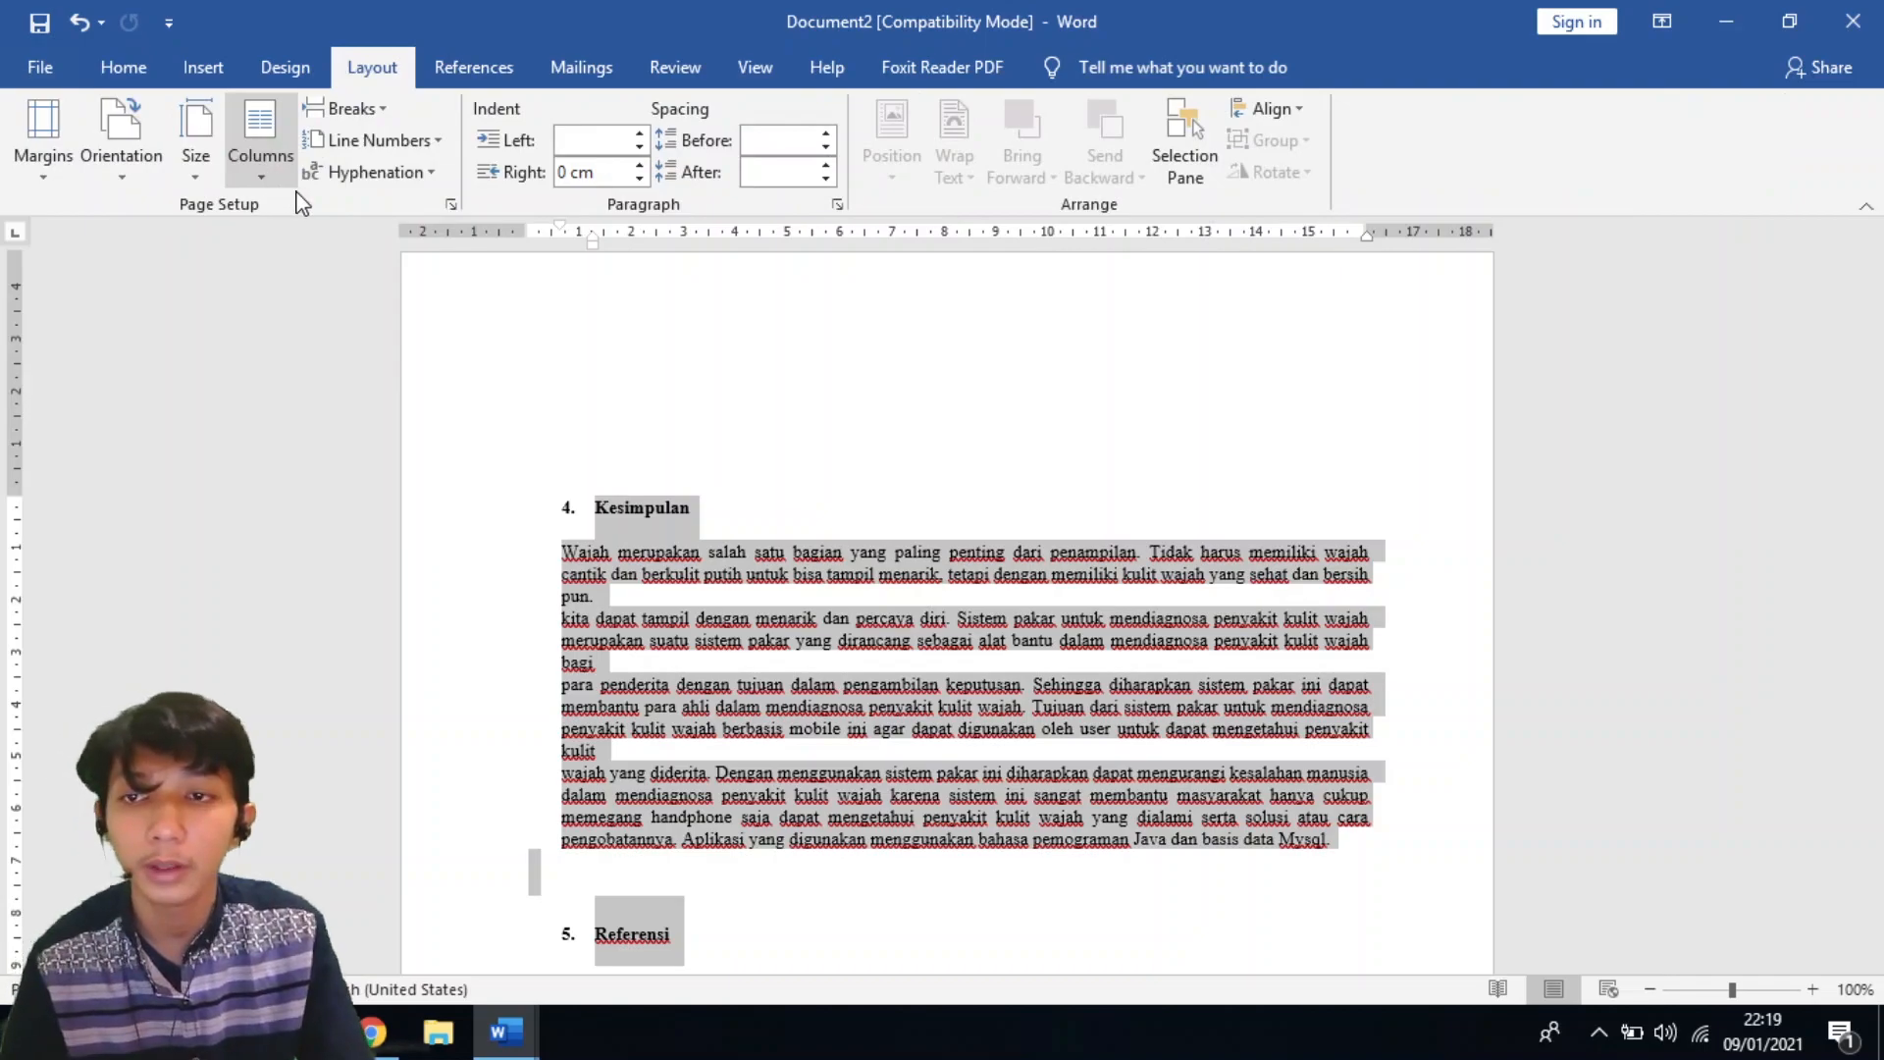
{"action": "scroll", "coordinate": [790, 474], "scroll_direction": "up", "scroll_amount": 10}
{"action": "left_click", "coordinate": [116, 73]}
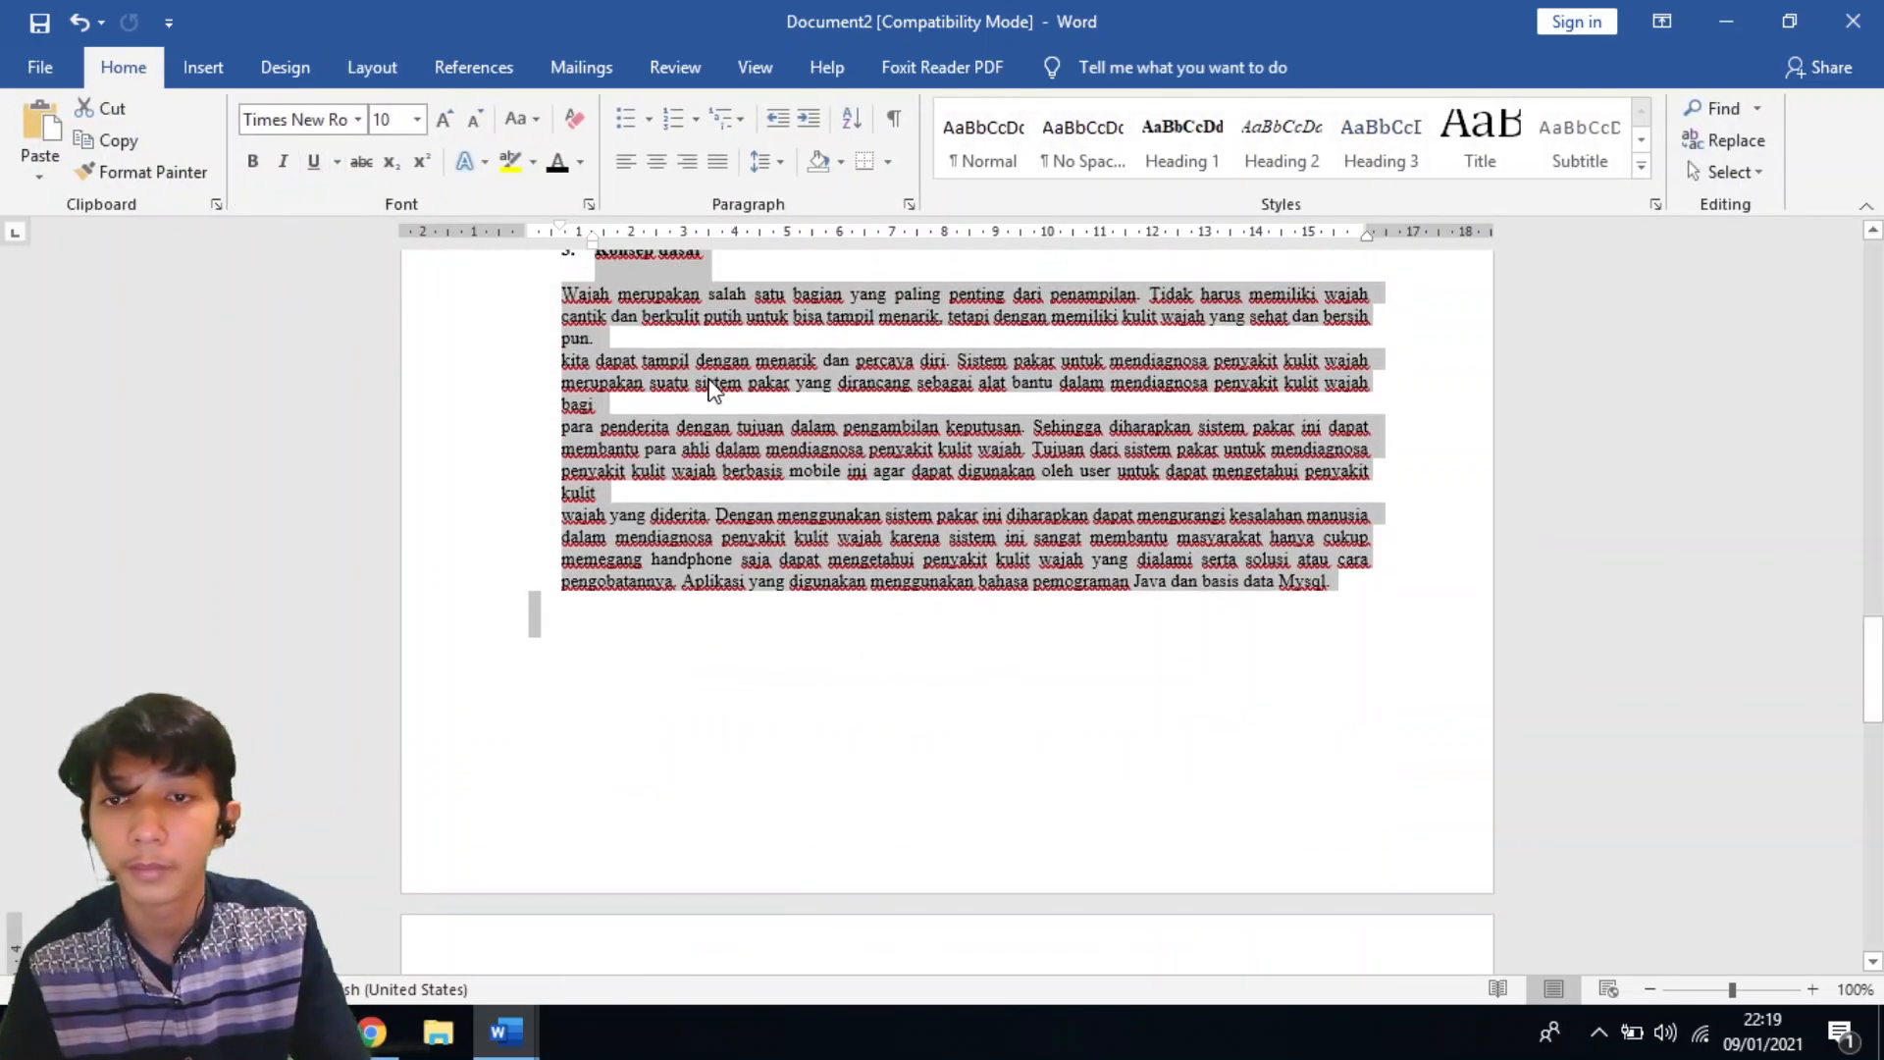
{"action": "scroll", "coordinate": [702, 383], "scroll_direction": "up", "scroll_amount": 7}
{"action": "left_click", "coordinate": [375, 68]}
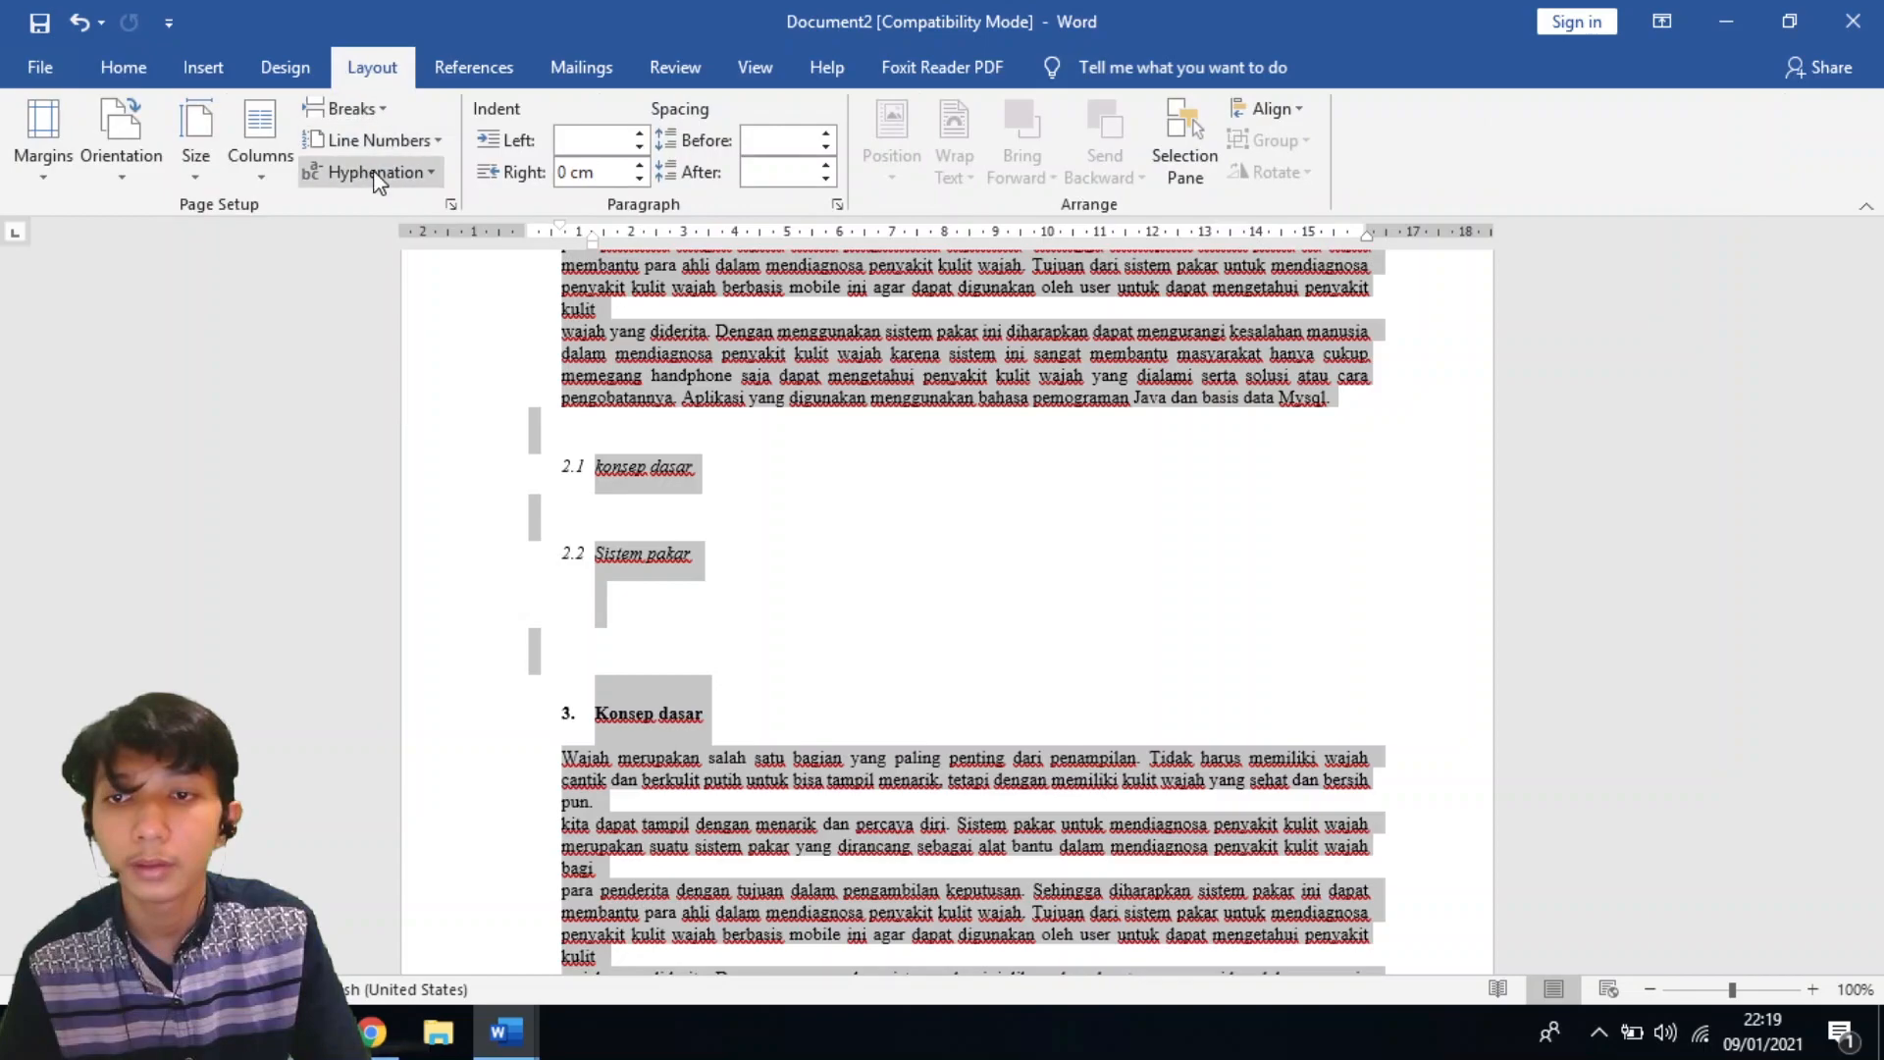
{"action": "left_click", "coordinate": [261, 163]}
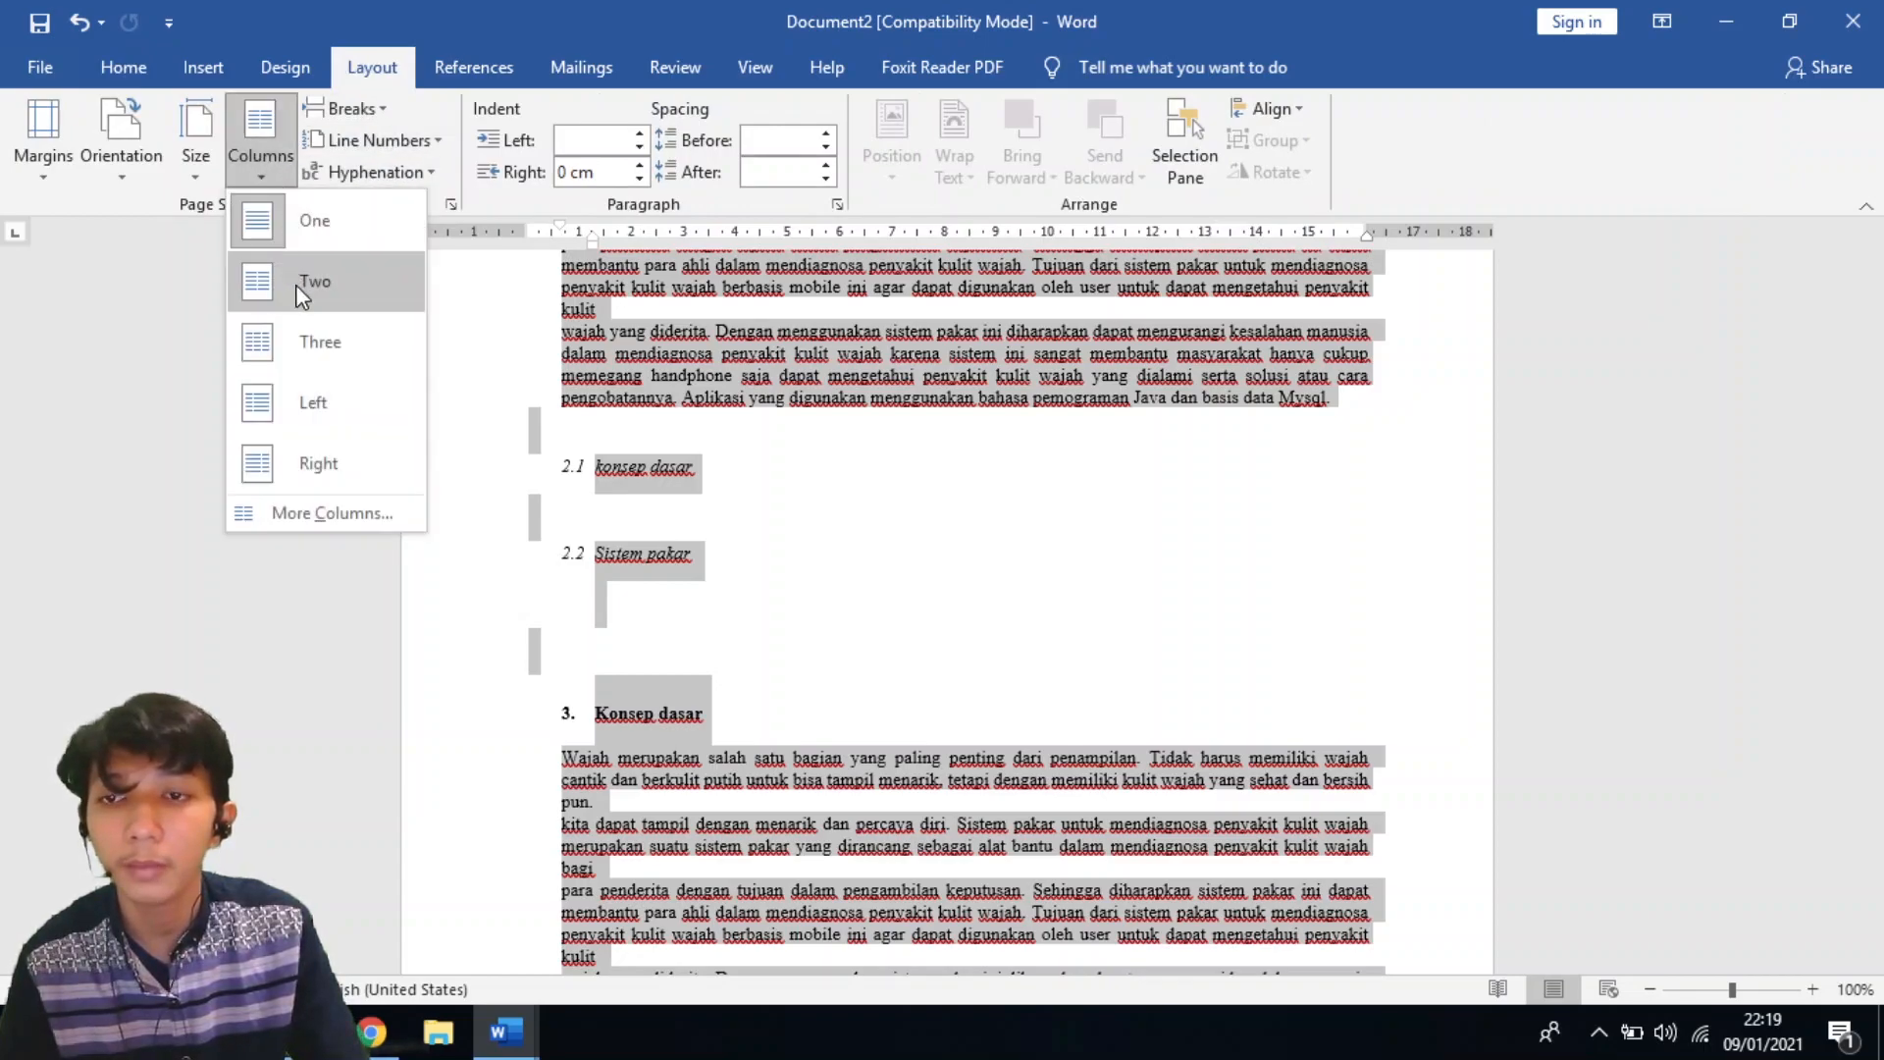
{"action": "left_click", "coordinate": [285, 282]}
Examine how the "Pendahuluan" and "Landasan" sections flow across the two-column layout.
{"action": "scroll", "coordinate": [1116, 518], "scroll_direction": "up", "scroll_amount": 13}
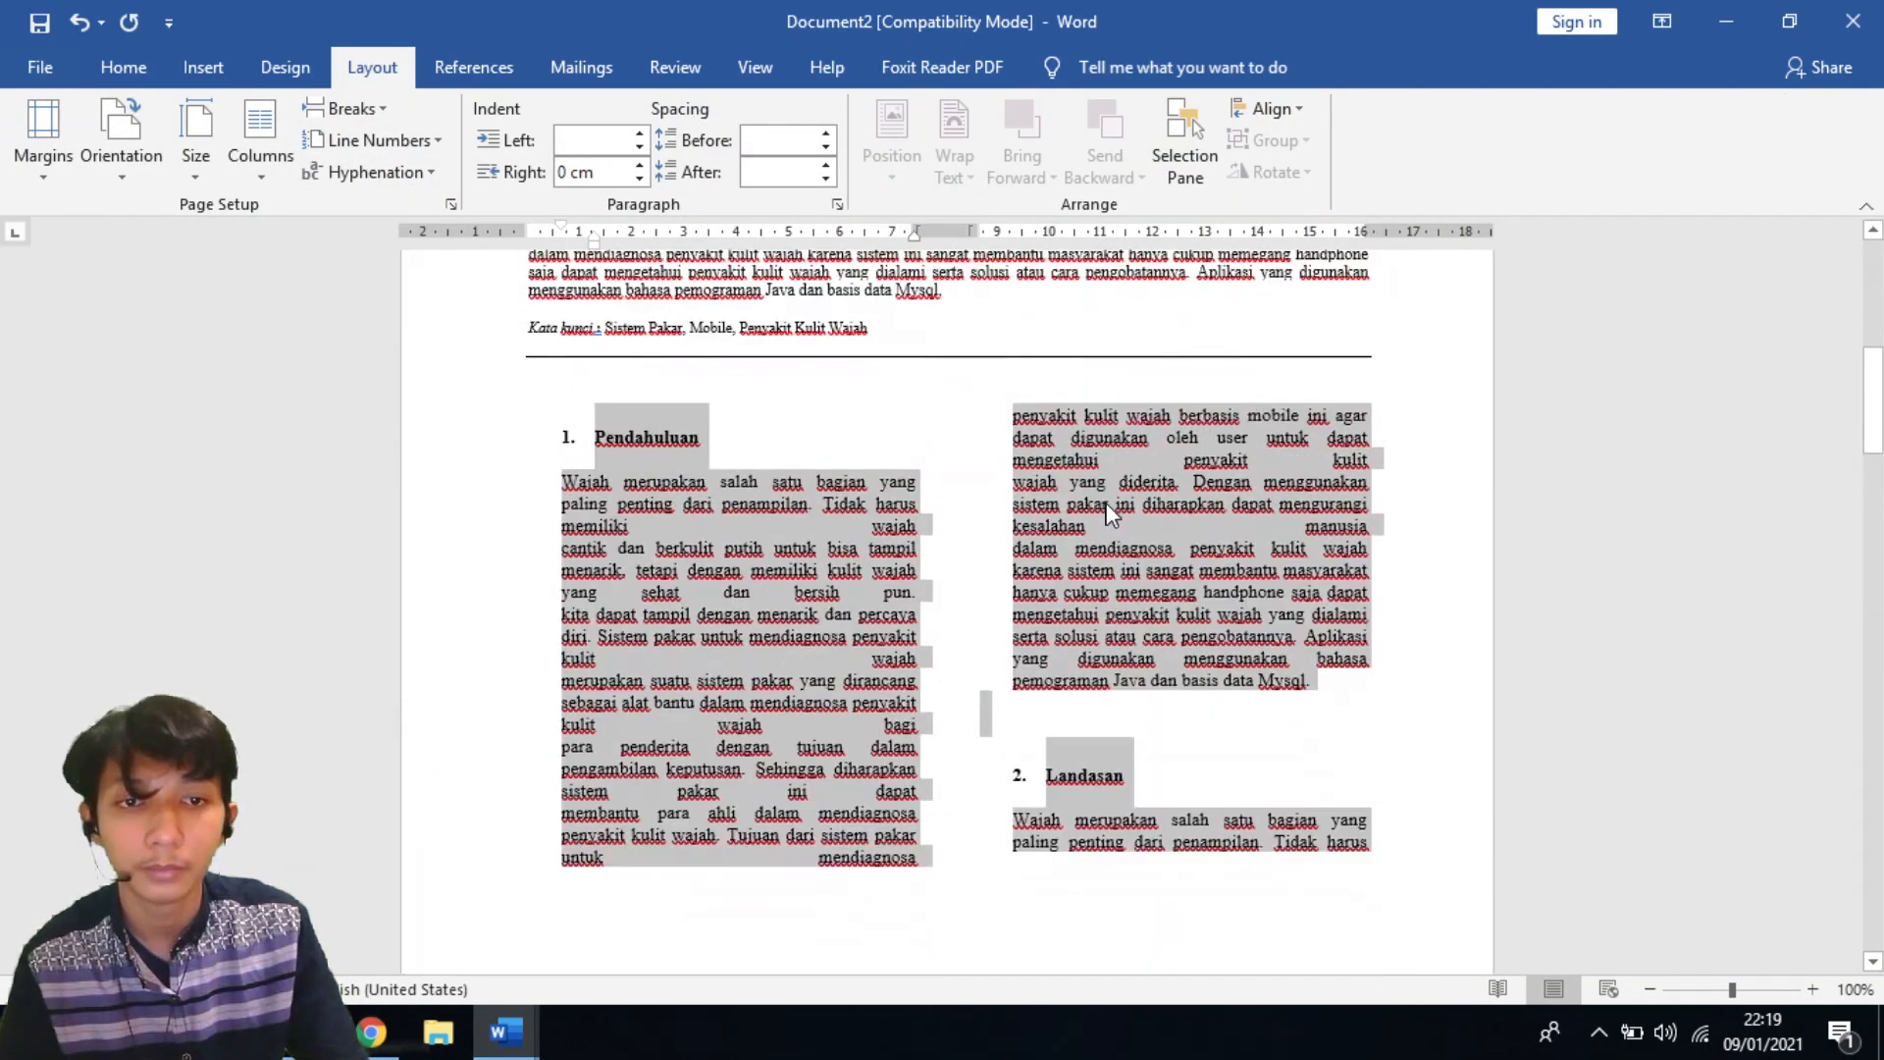
{"action": "scroll", "coordinate": [1107, 520], "scroll_direction": "down", "scroll_amount": 4}
{"action": "left_click", "coordinate": [981, 549]}
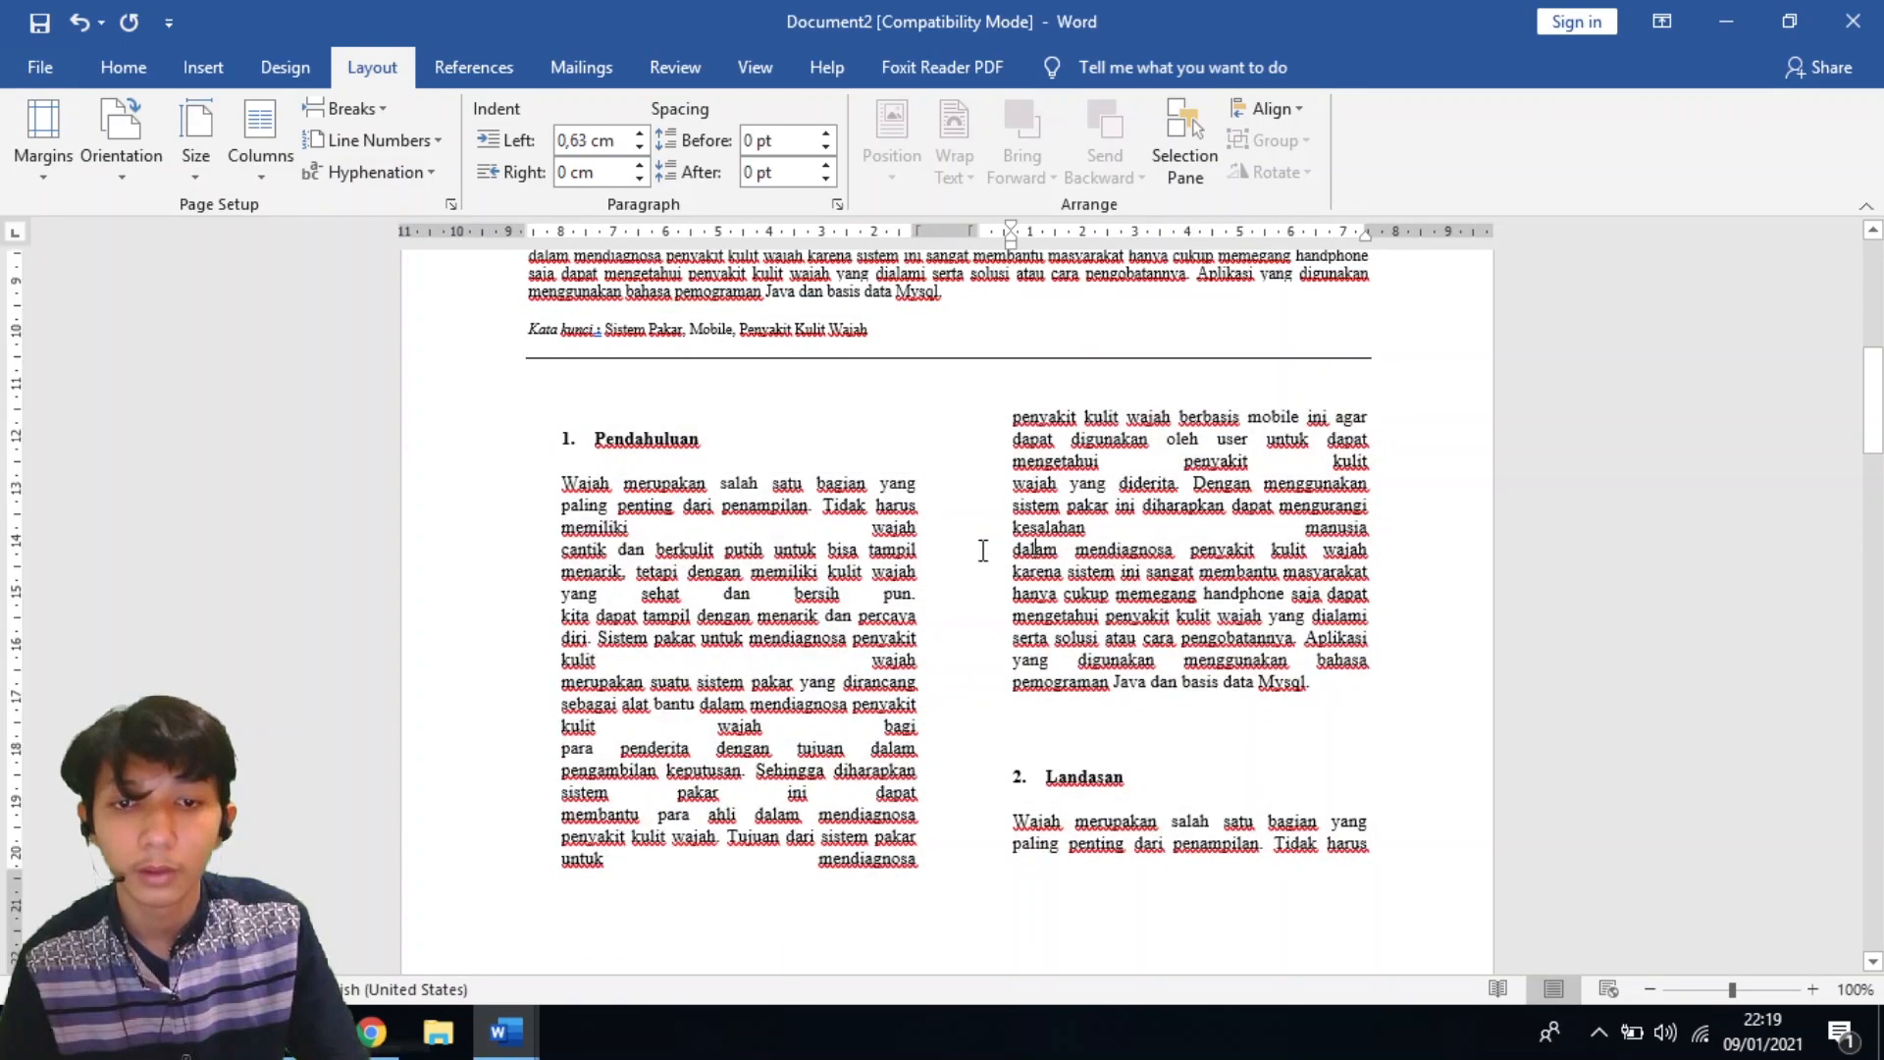
{"action": "scroll", "coordinate": [981, 559], "scroll_direction": "down", "scroll_amount": 3}
{"action": "scroll", "coordinate": [980, 569], "scroll_direction": "up", "scroll_amount": 2}
{"action": "scroll", "coordinate": [978, 566], "scroll_direction": "down", "scroll_amount": 4}
{"action": "scroll", "coordinate": [967, 566], "scroll_direction": "up", "scroll_amount": 4}
{"action": "scroll", "coordinate": [923, 550], "scroll_direction": "down", "scroll_amount": 5}
{"action": "scroll", "coordinate": [932, 535], "scroll_direction": "down", "scroll_amount": 5}
{"action": "scroll", "coordinate": [972, 525], "scroll_direction": "up", "scroll_amount": 8}
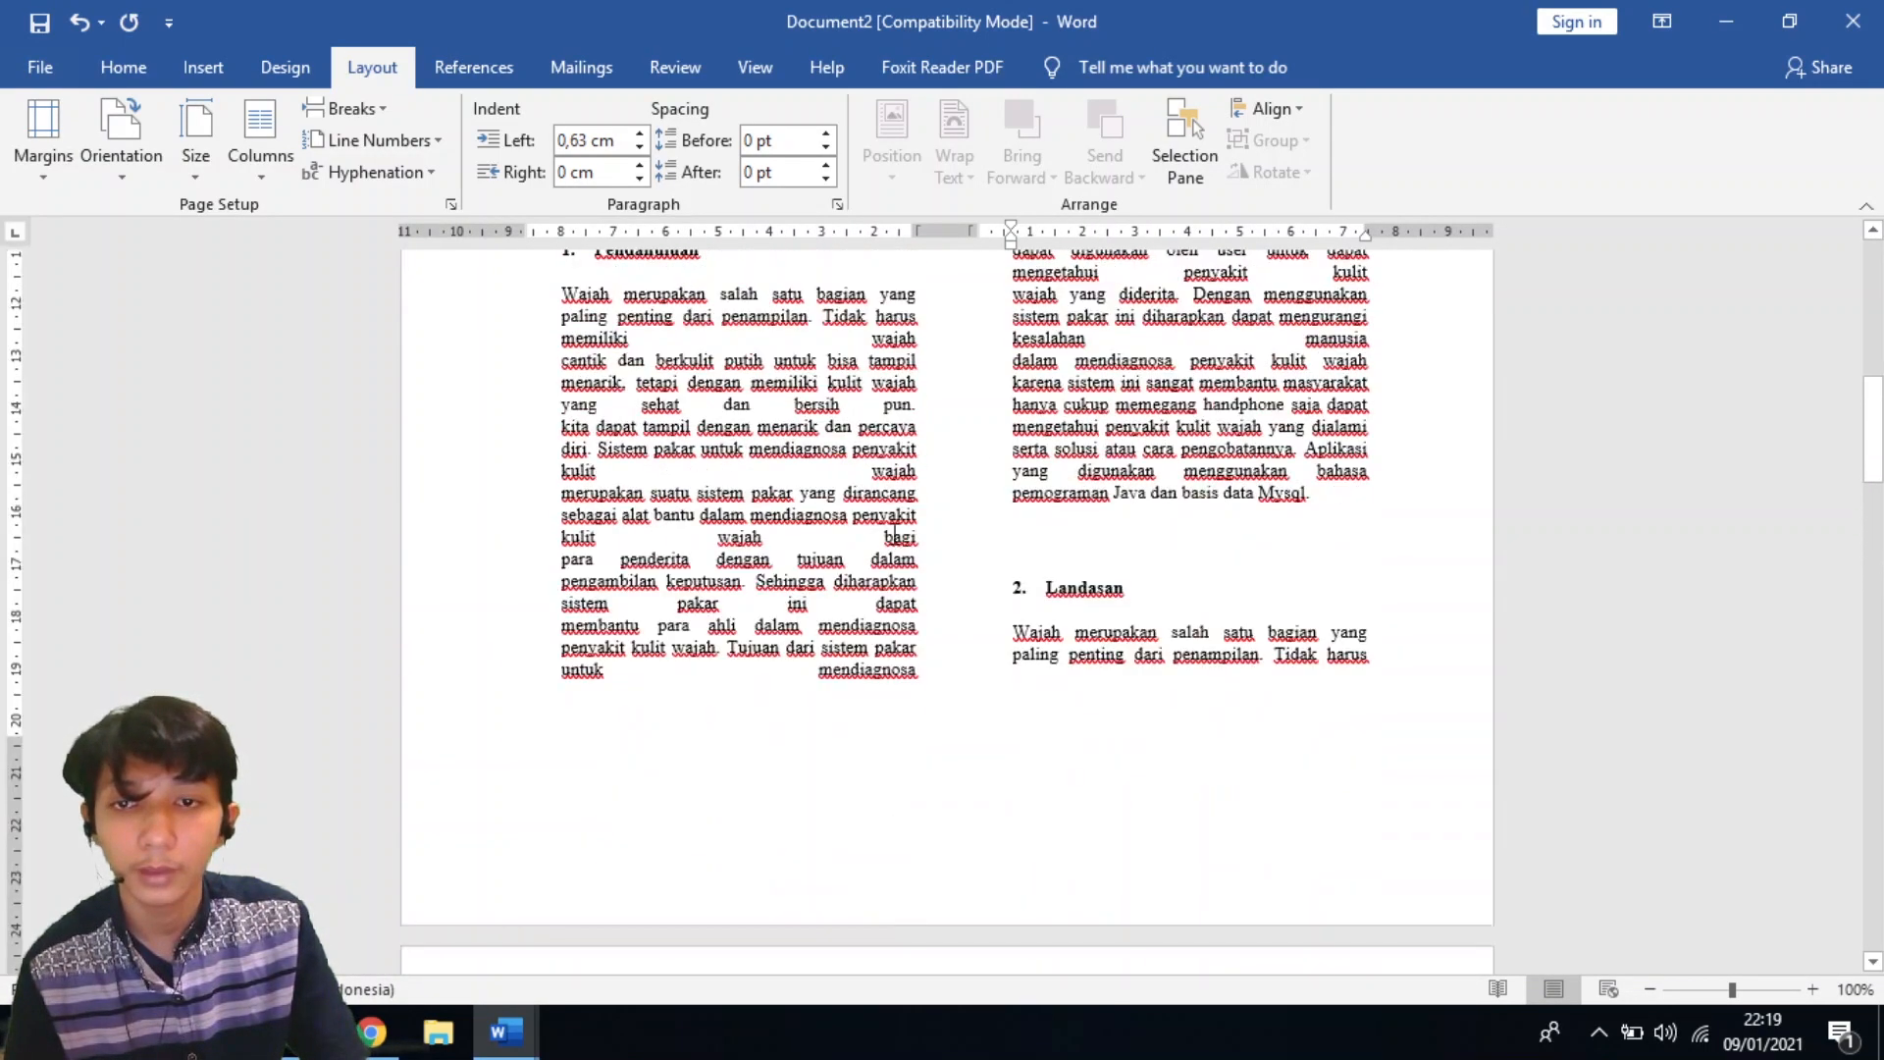
{"action": "scroll", "coordinate": [1007, 507], "scroll_direction": "down", "scroll_amount": 3}
{"action": "scroll", "coordinate": [981, 520], "scroll_direction": "up", "scroll_amount": 3}
{"action": "scroll", "coordinate": [950, 534], "scroll_direction": "down", "scroll_amount": 8}
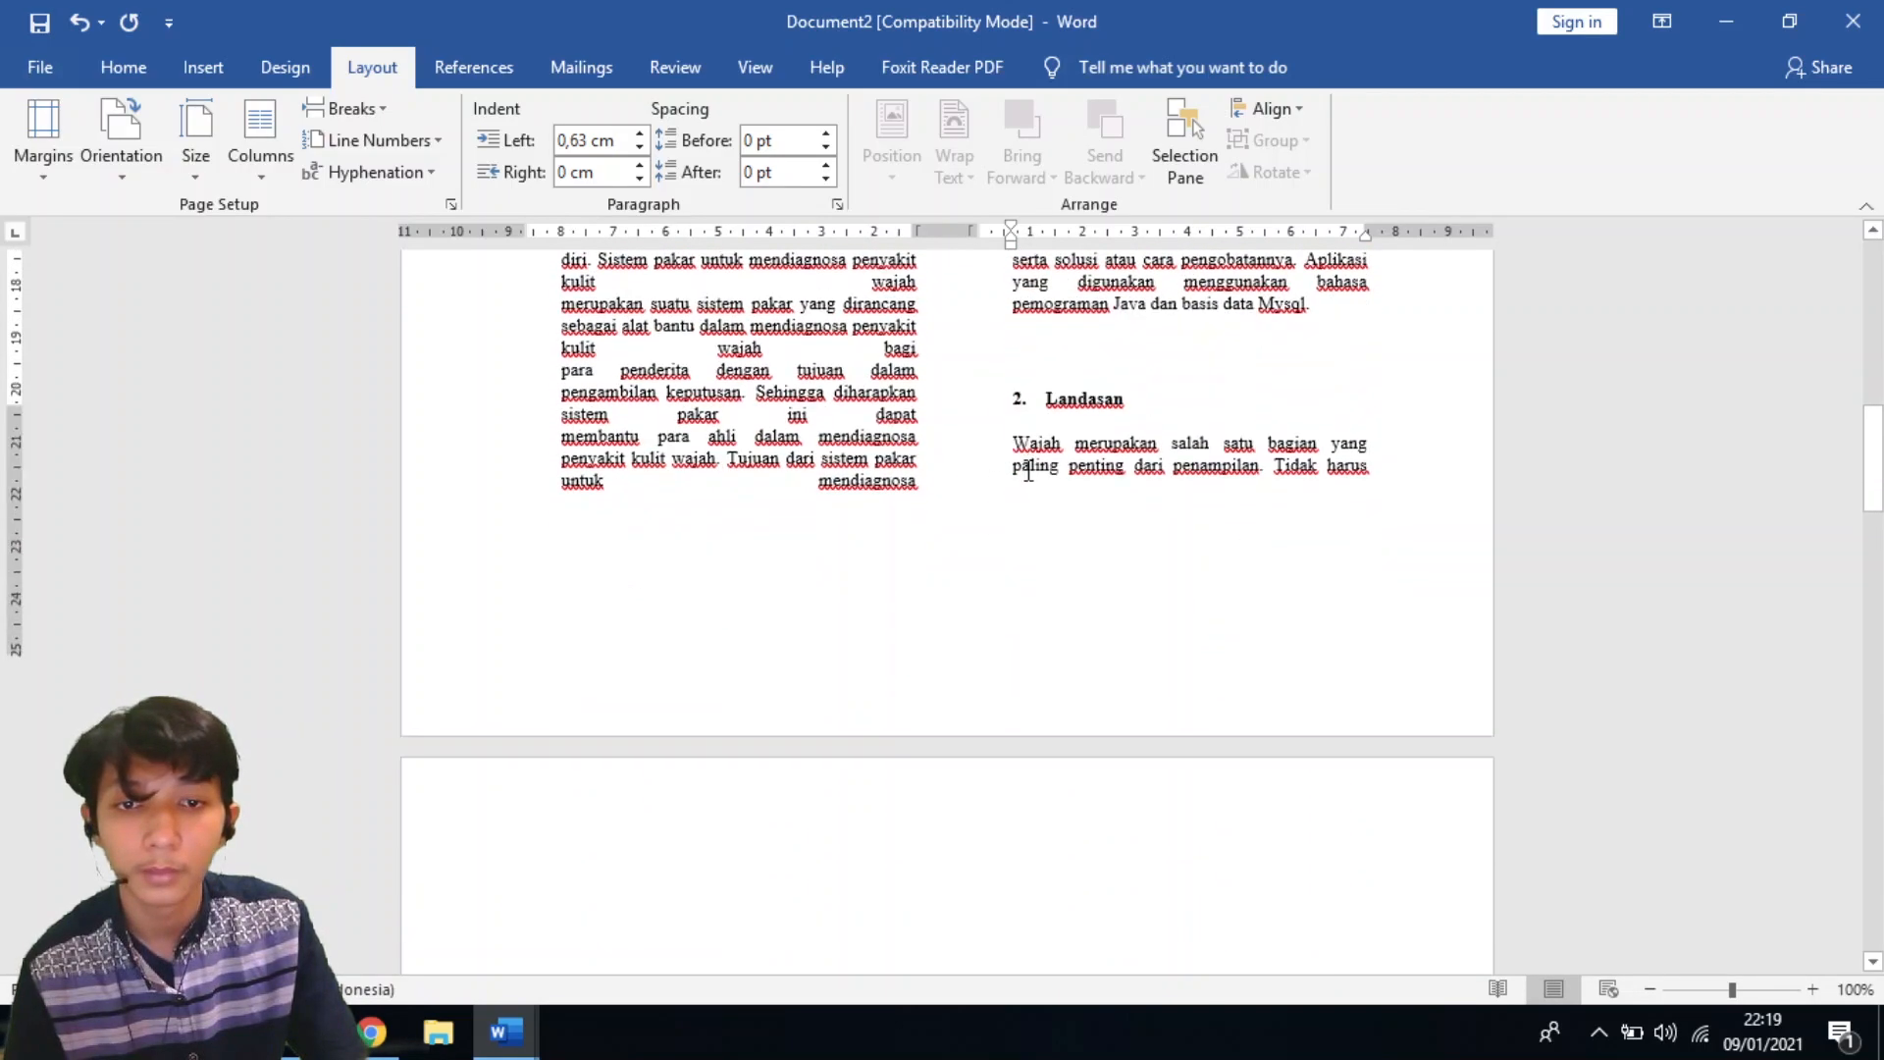
Examine the placement of the two AI pictures and their "Sistem Pakar" captions within the columns.
{"action": "scroll", "coordinate": [695, 679], "scroll_direction": "down", "scroll_amount": 5}
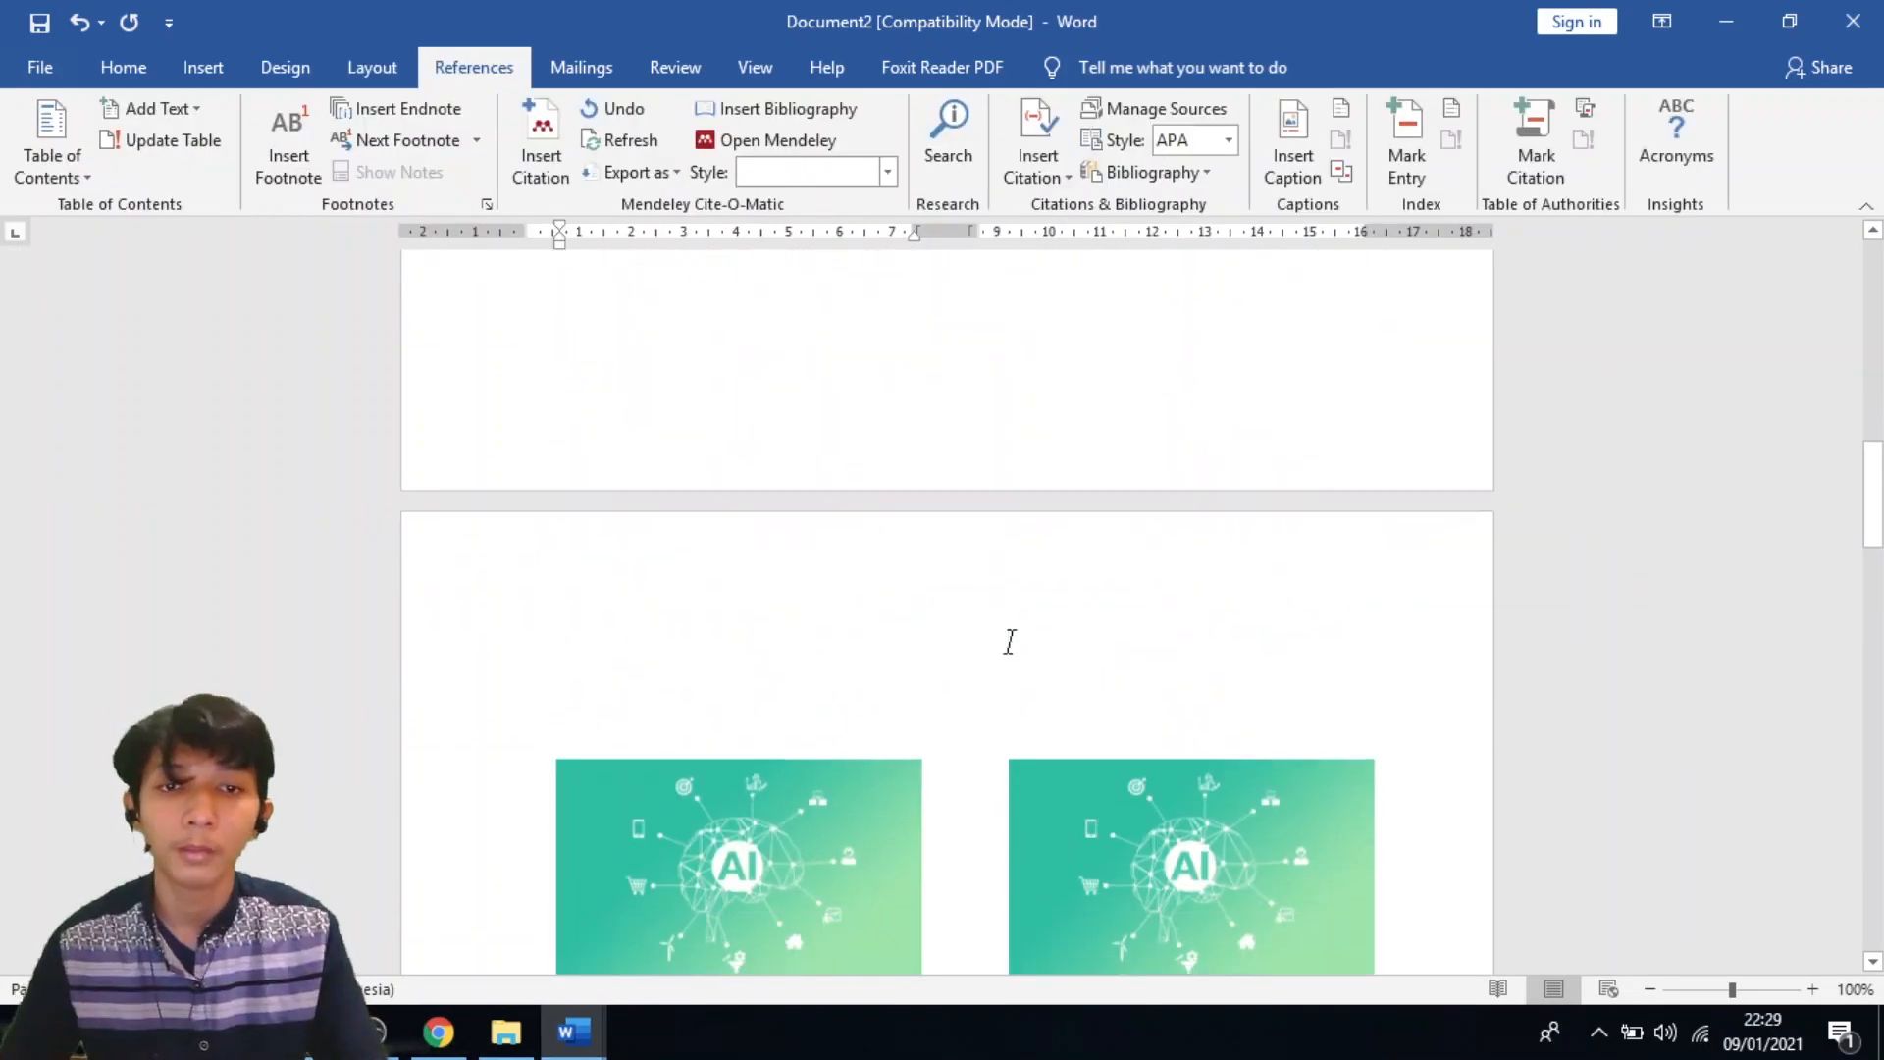
{"action": "scroll", "coordinate": [1010, 640], "scroll_direction": "down", "scroll_amount": 5}
{"action": "scroll", "coordinate": [988, 616], "scroll_direction": "up", "scroll_amount": 1}
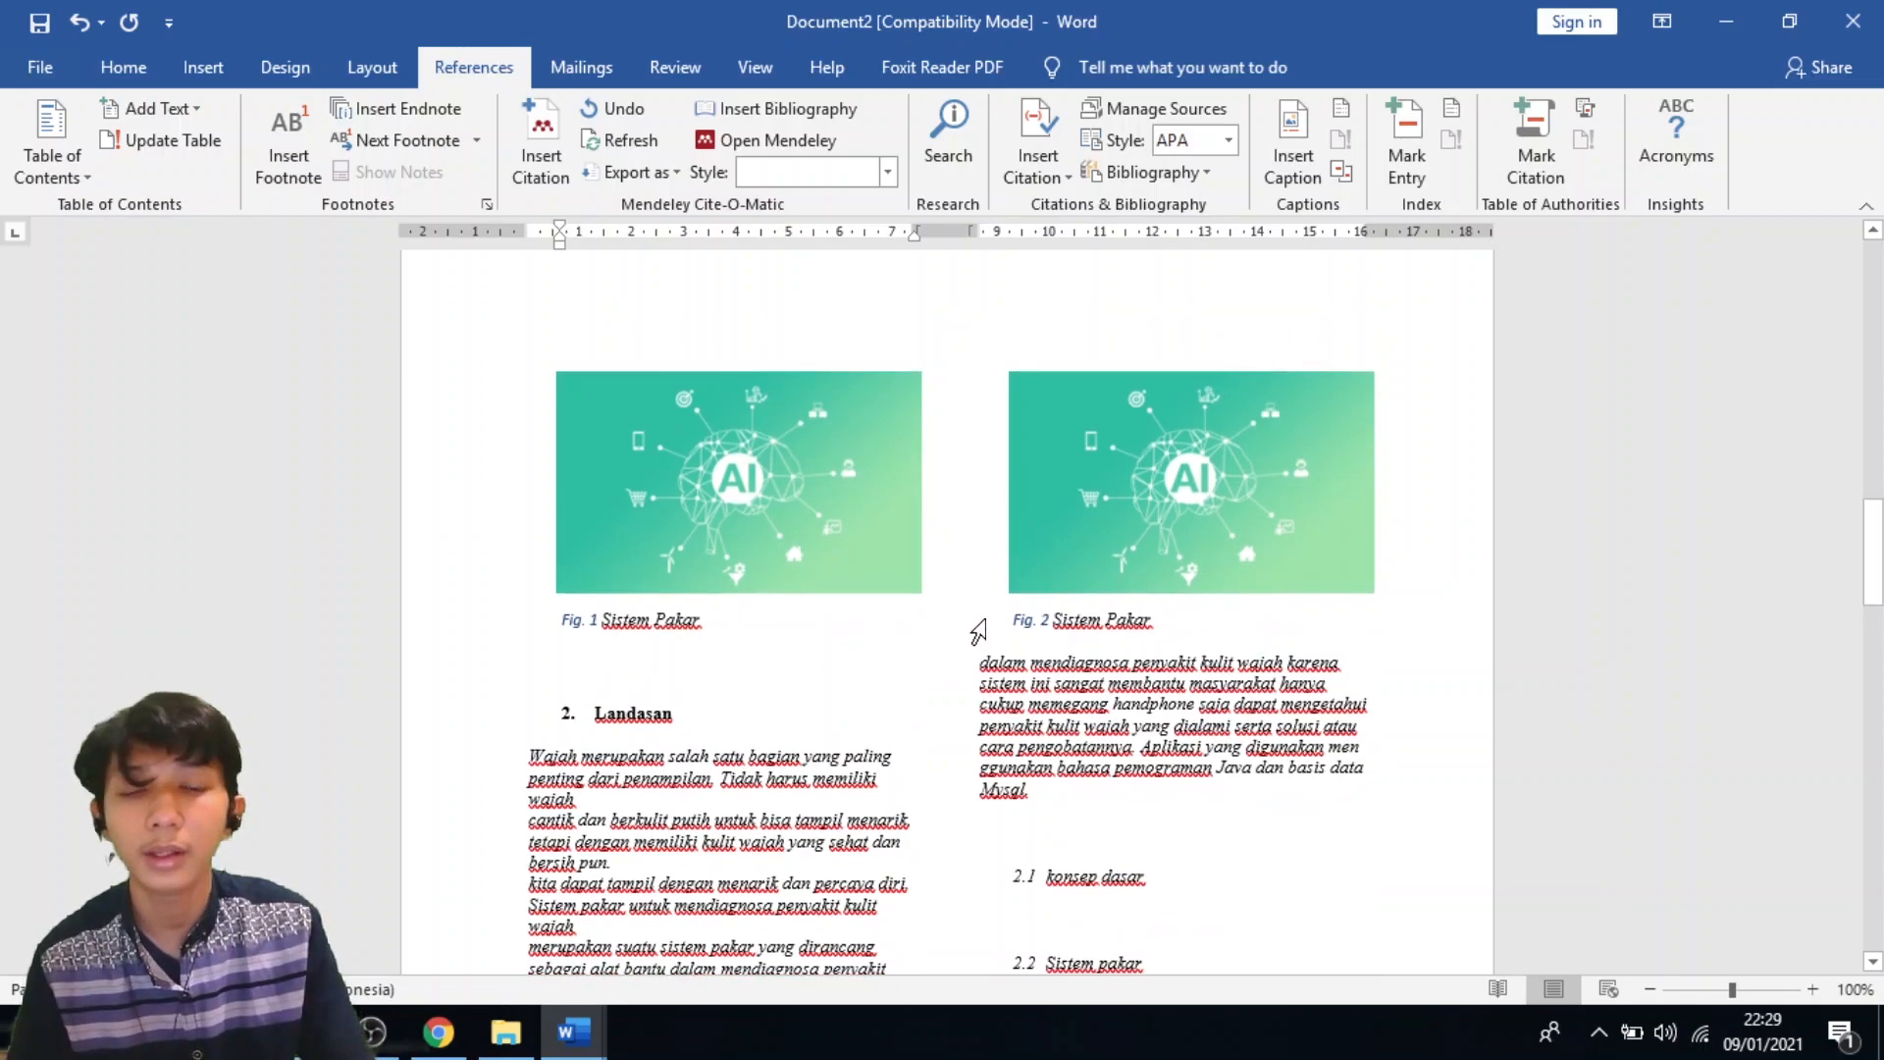
{"action": "scroll", "coordinate": [943, 613], "scroll_direction": "down", "scroll_amount": 1}
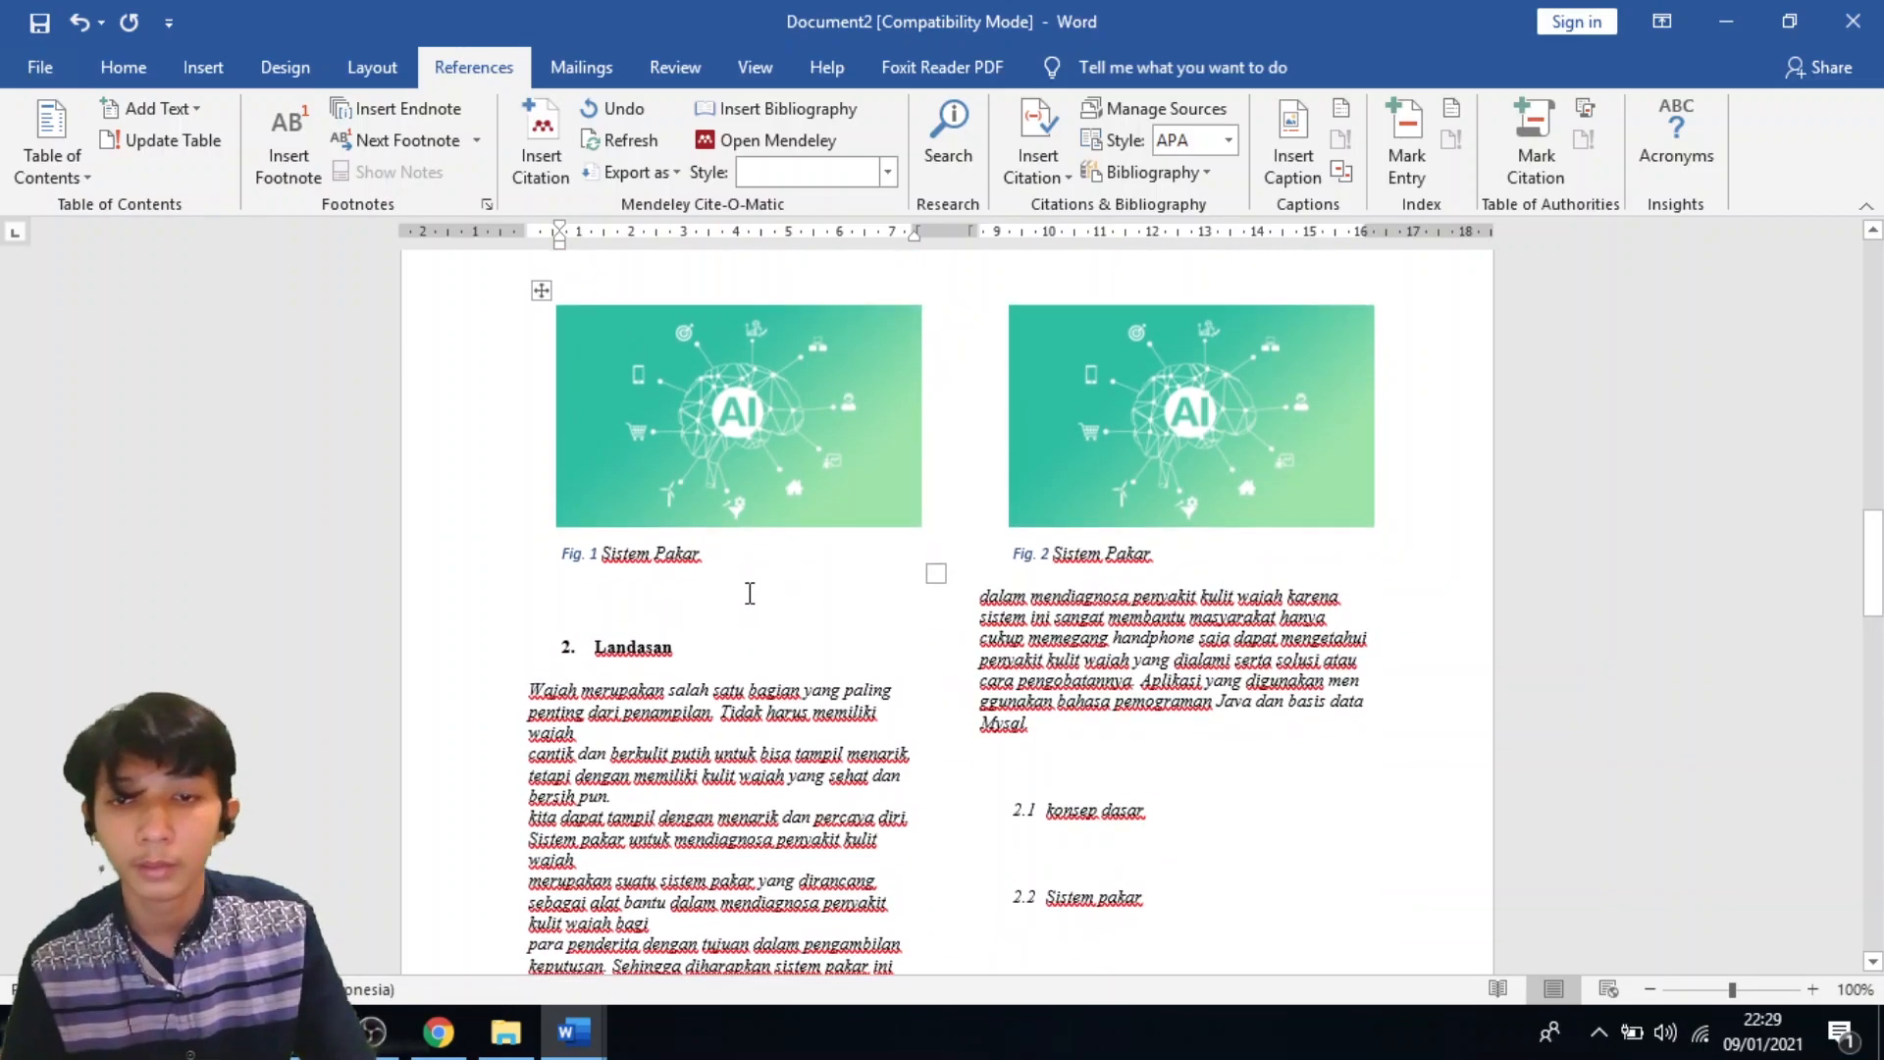
{"action": "scroll", "coordinate": [791, 589], "scroll_direction": "up", "scroll_amount": 7}
{"action": "scroll", "coordinate": [799, 618], "scroll_direction": "down", "scroll_amount": 6}
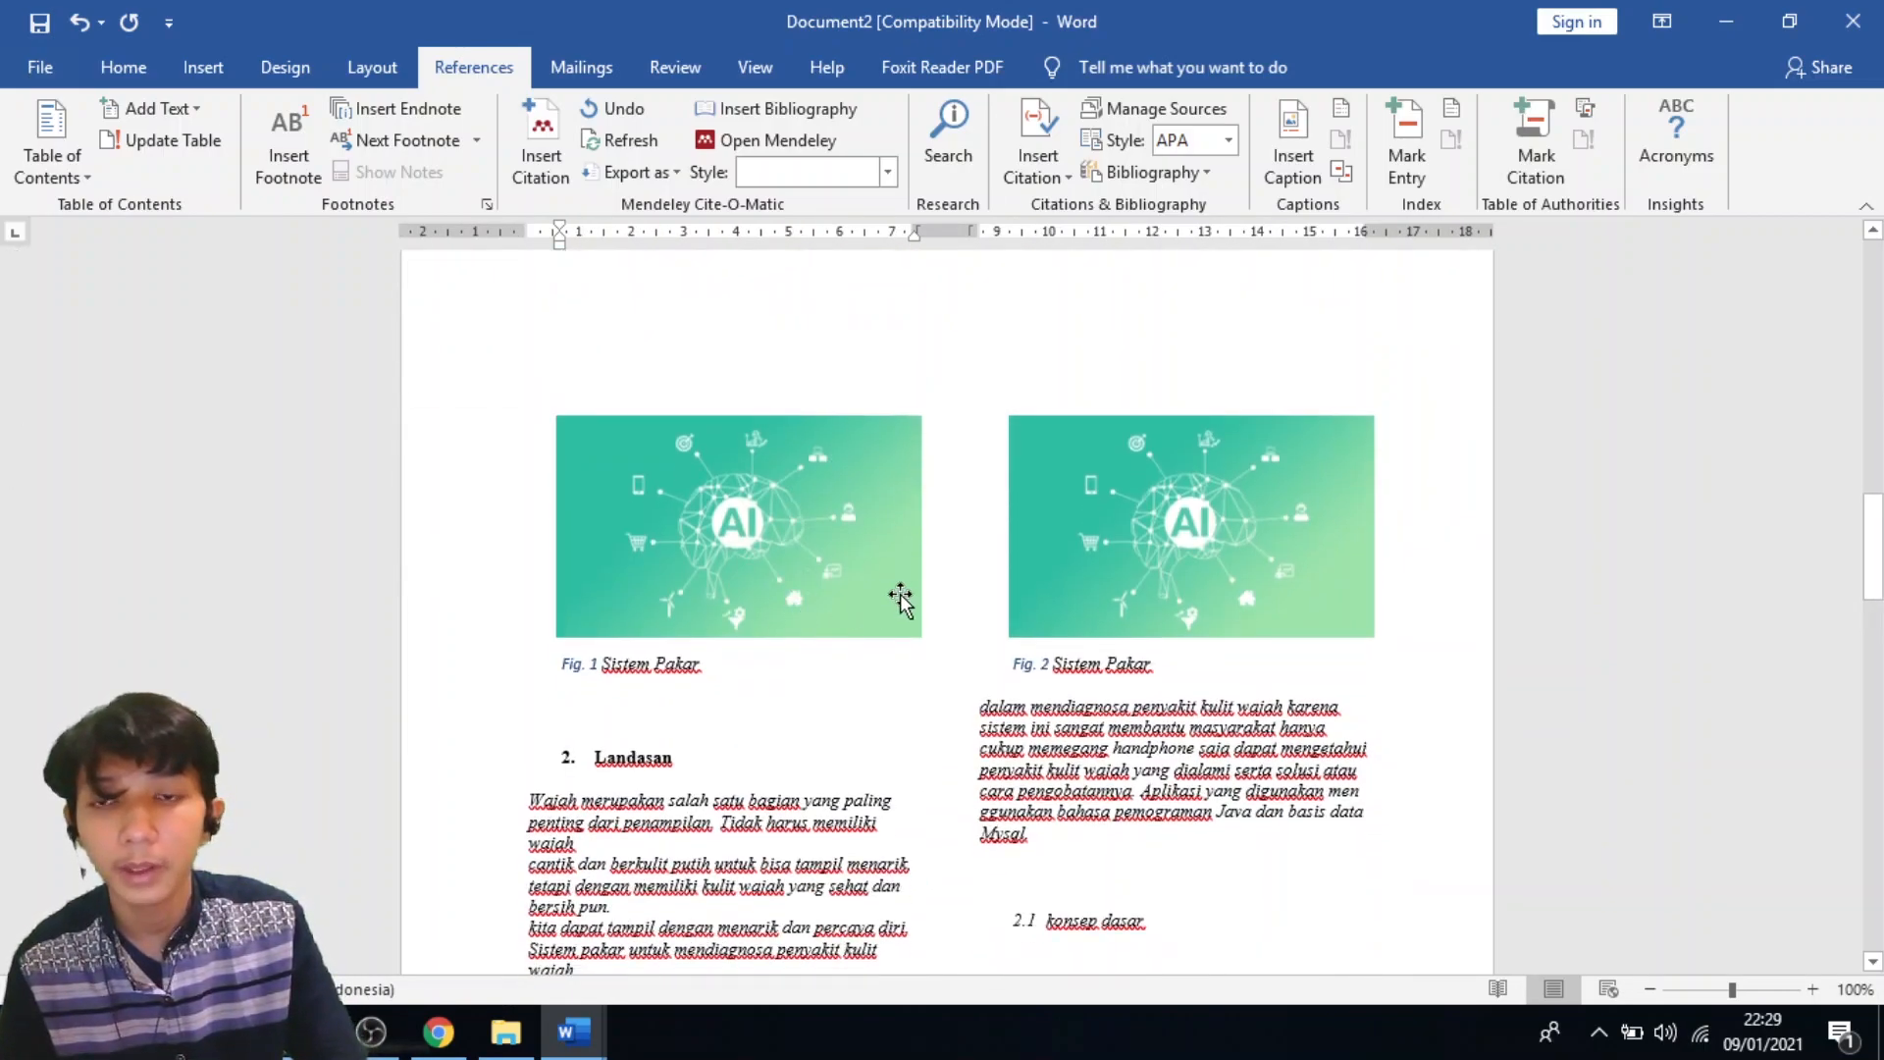
{"action": "scroll", "coordinate": [883, 622], "scroll_direction": "down", "scroll_amount": 1}
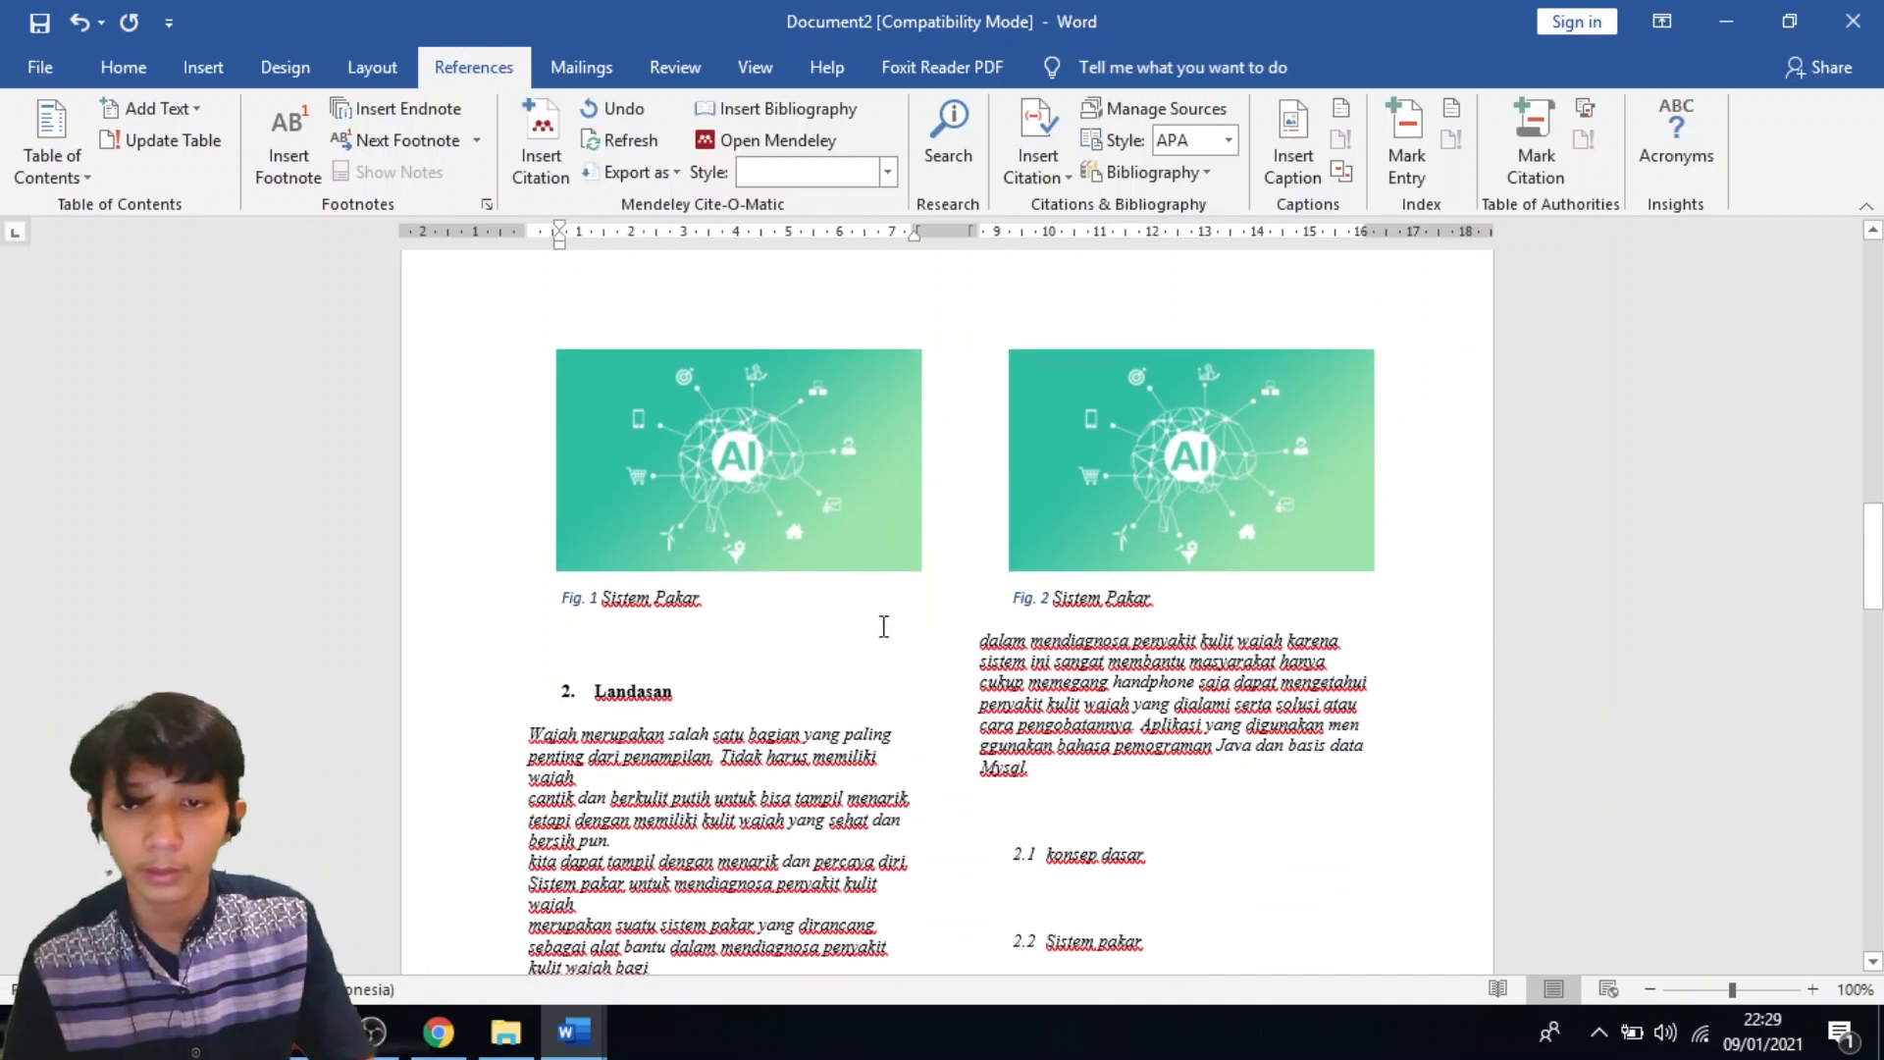
{"action": "scroll", "coordinate": [824, 630], "scroll_direction": "up", "scroll_amount": 1}
Apply all borders to the table holding the first AI picture and its "Sistem Pakar" caption.
{"action": "left_click", "coordinate": [733, 678]}
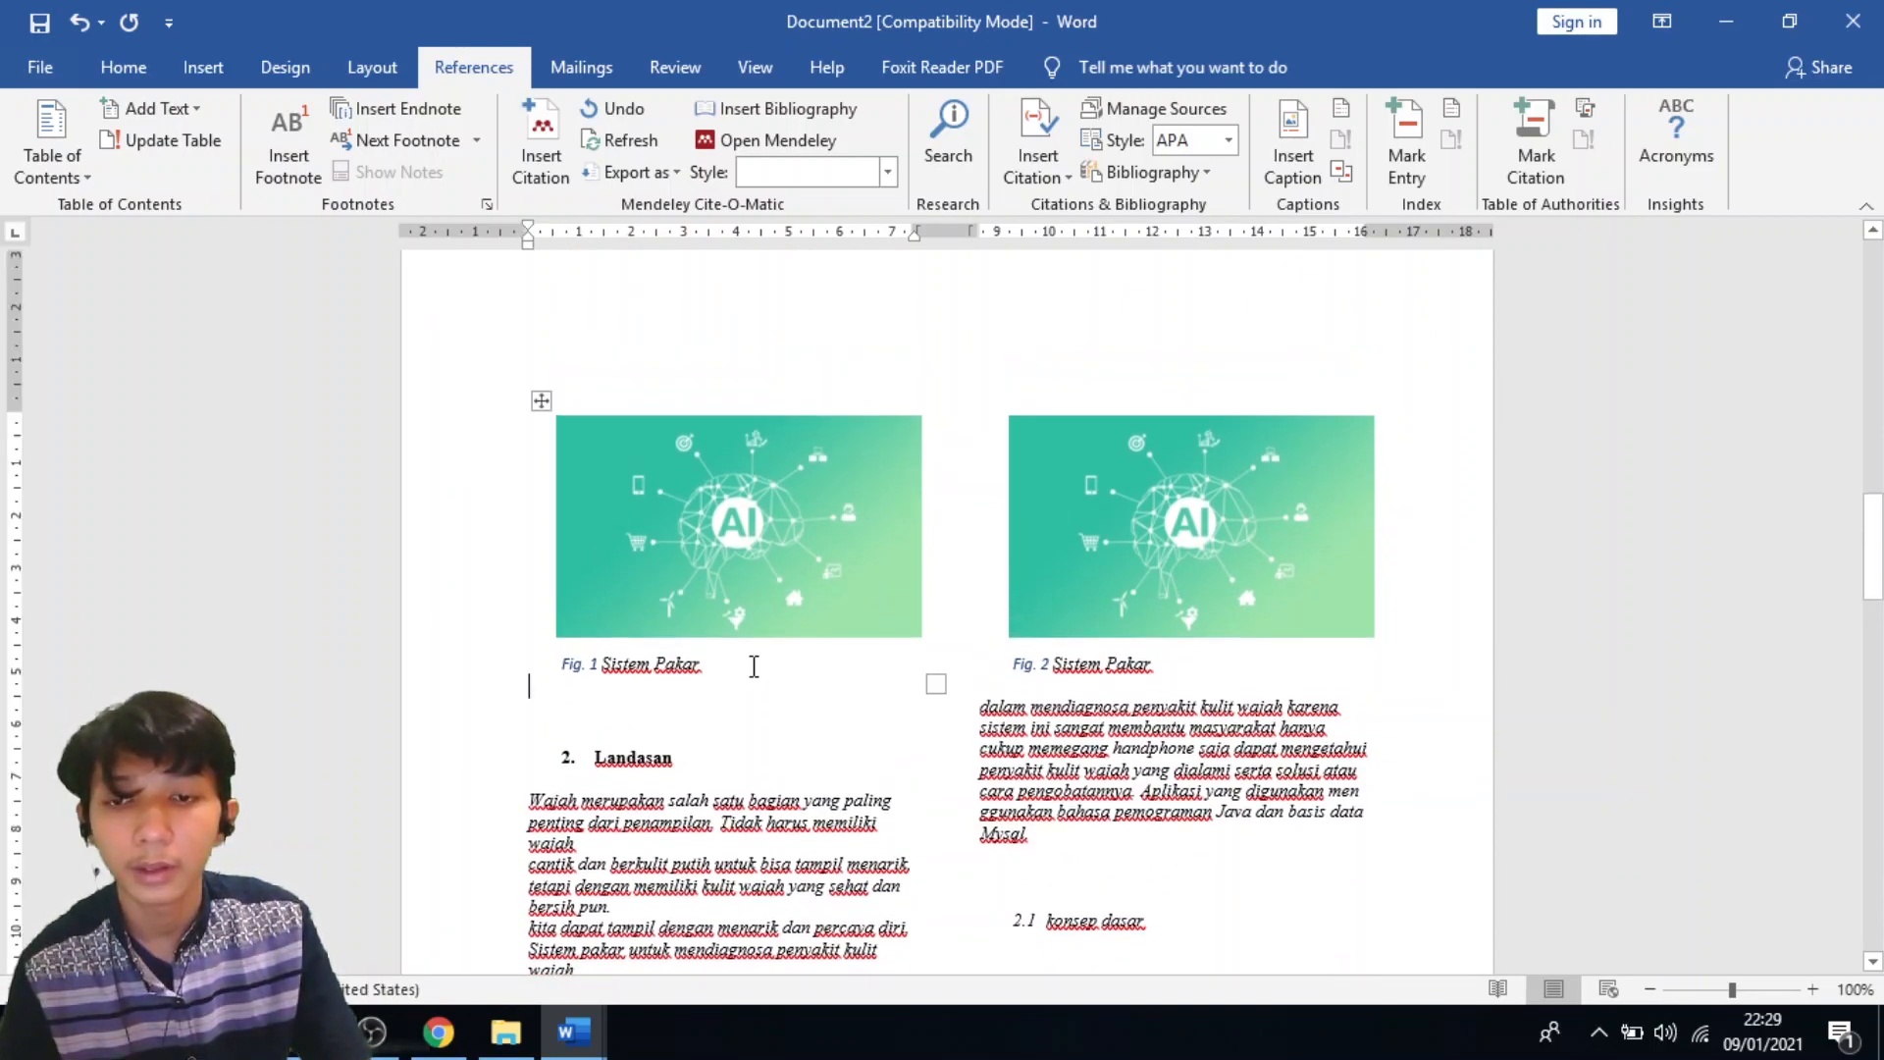
{"action": "left_click", "coordinate": [564, 481]}
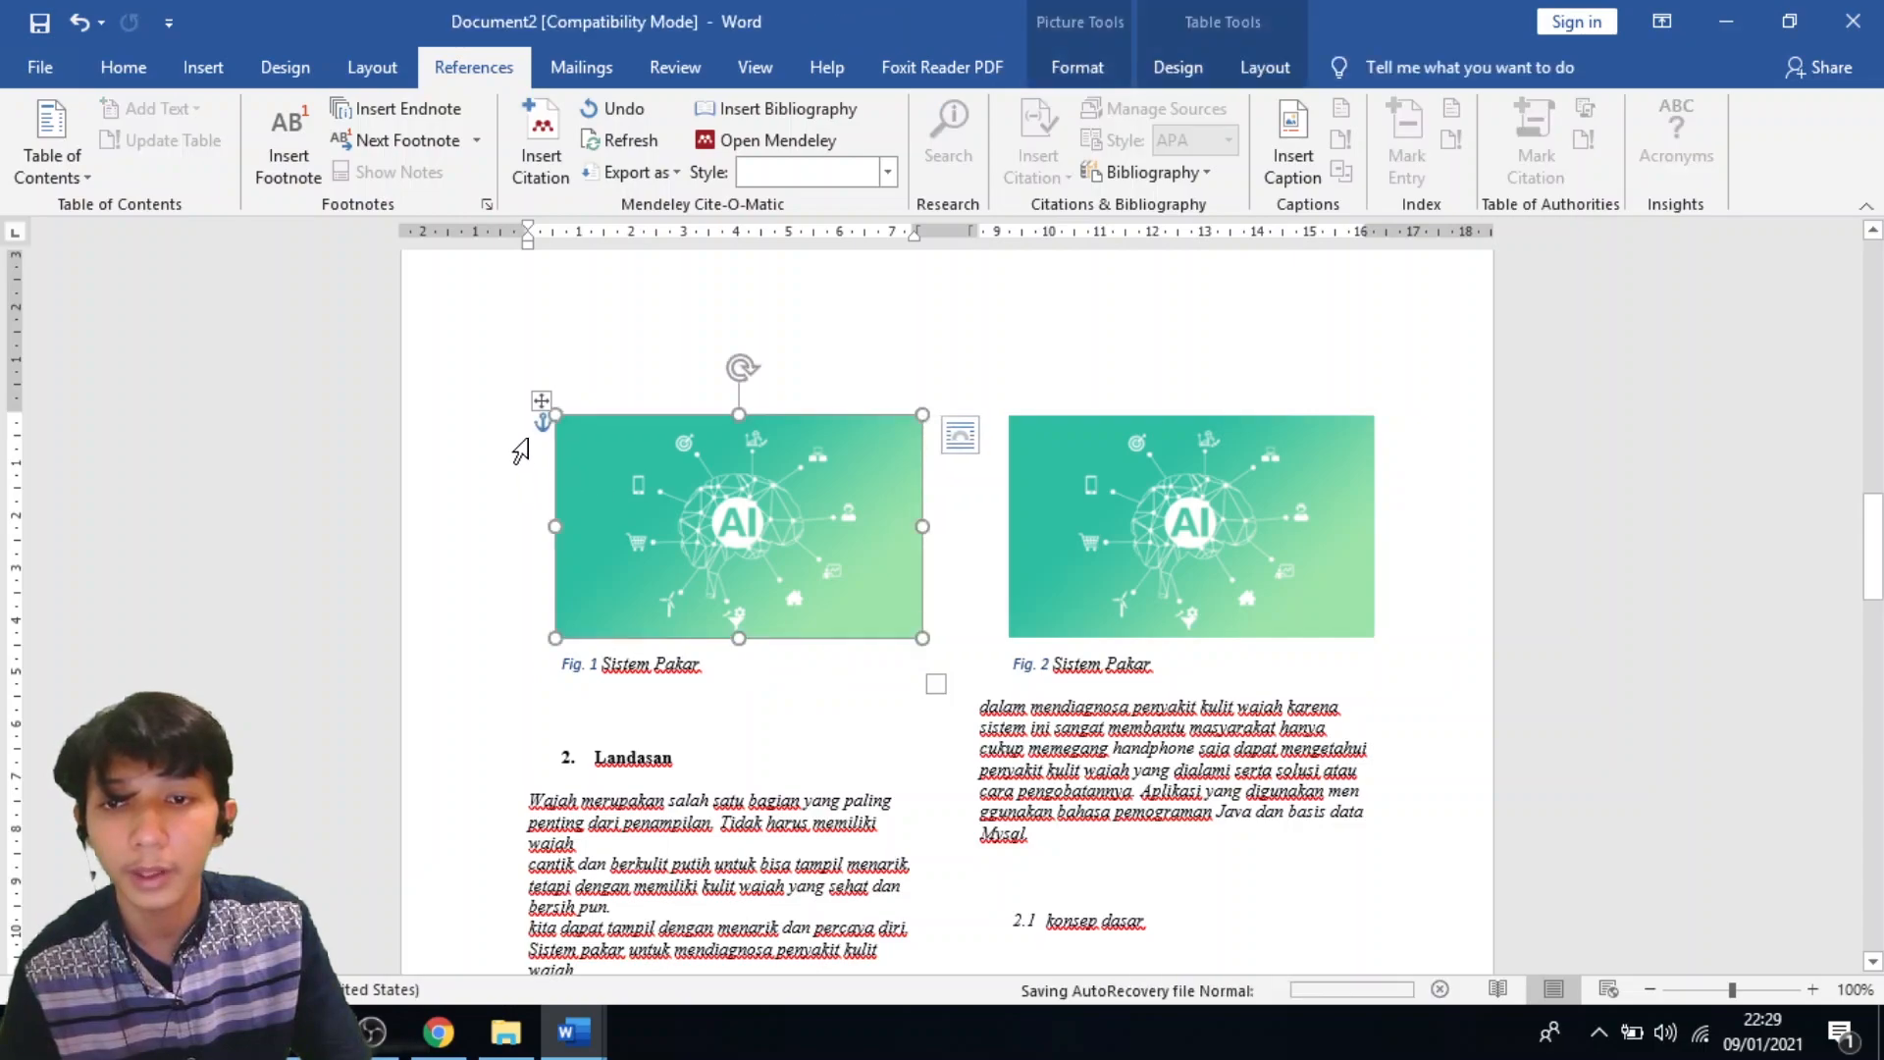
{"action": "left_click", "coordinate": [515, 348]}
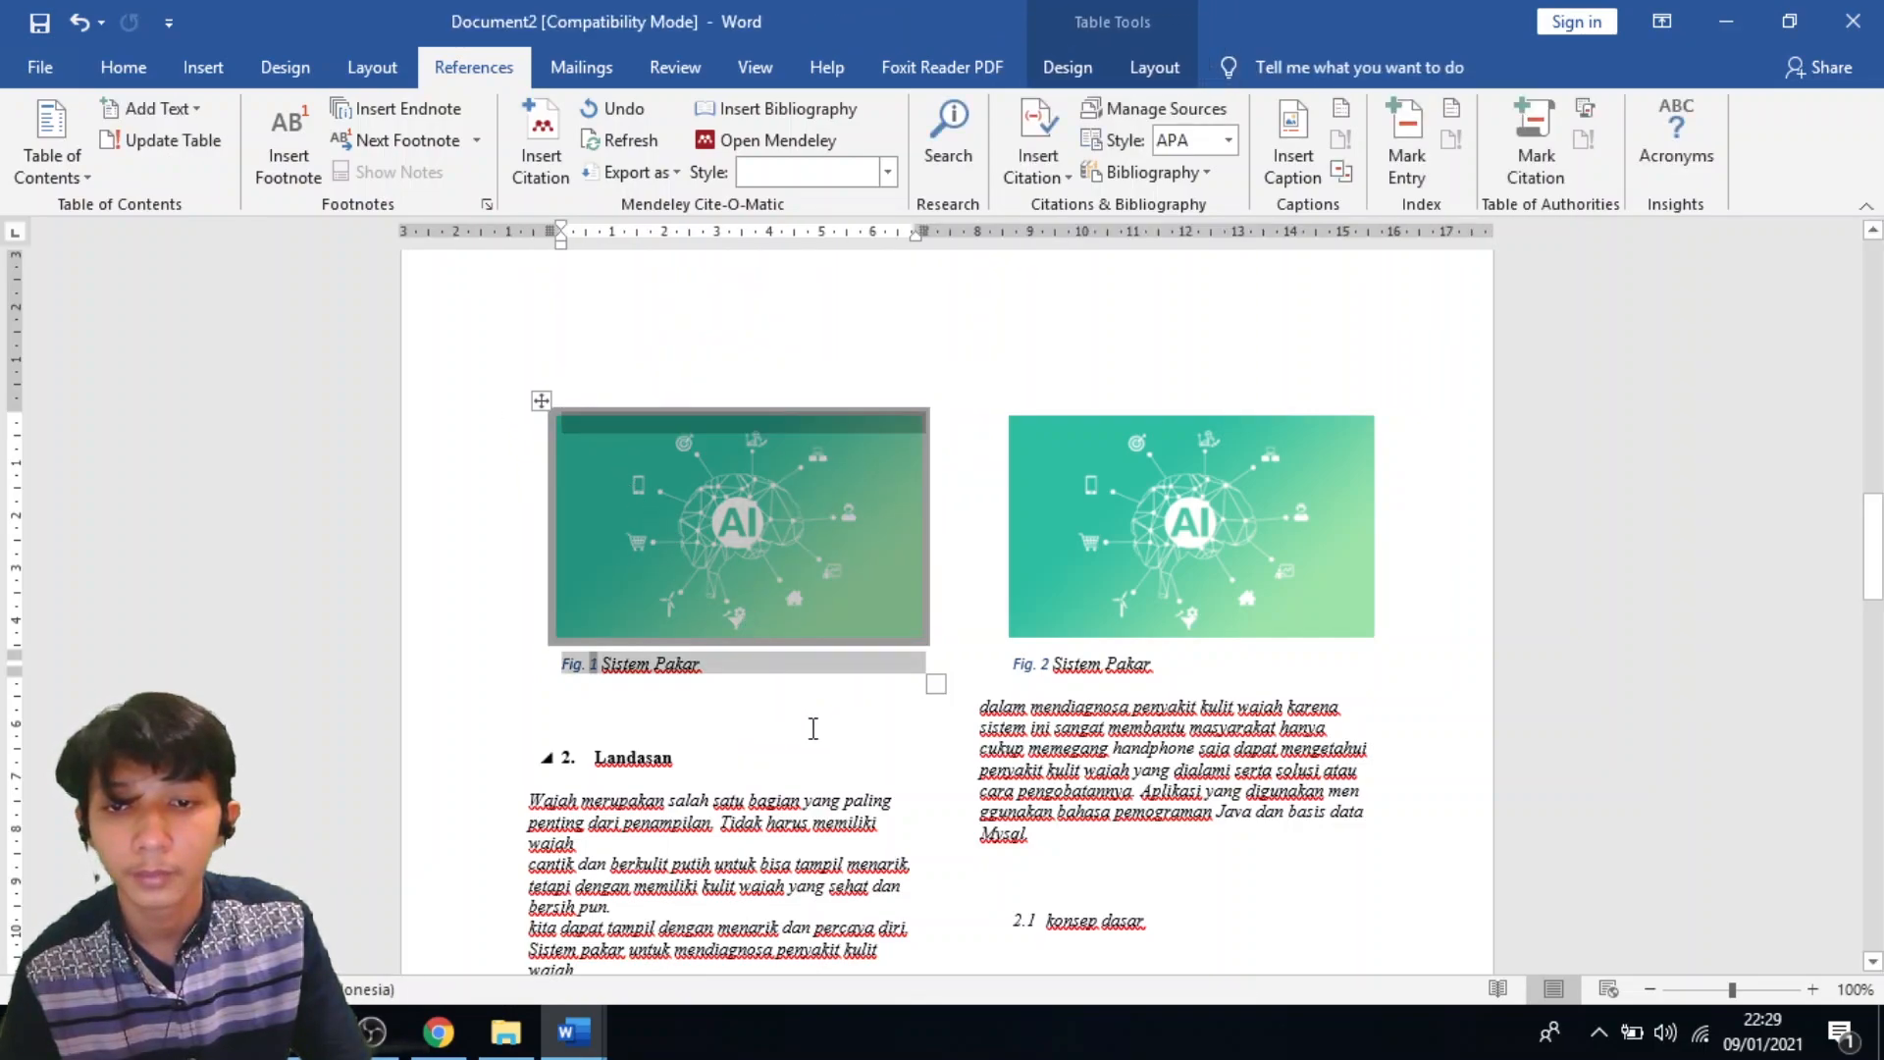
{"action": "left_click", "coordinate": [885, 695]}
{"action": "left_click_drag", "start_coordinate": [940, 720], "coordinate": [615, 419]}
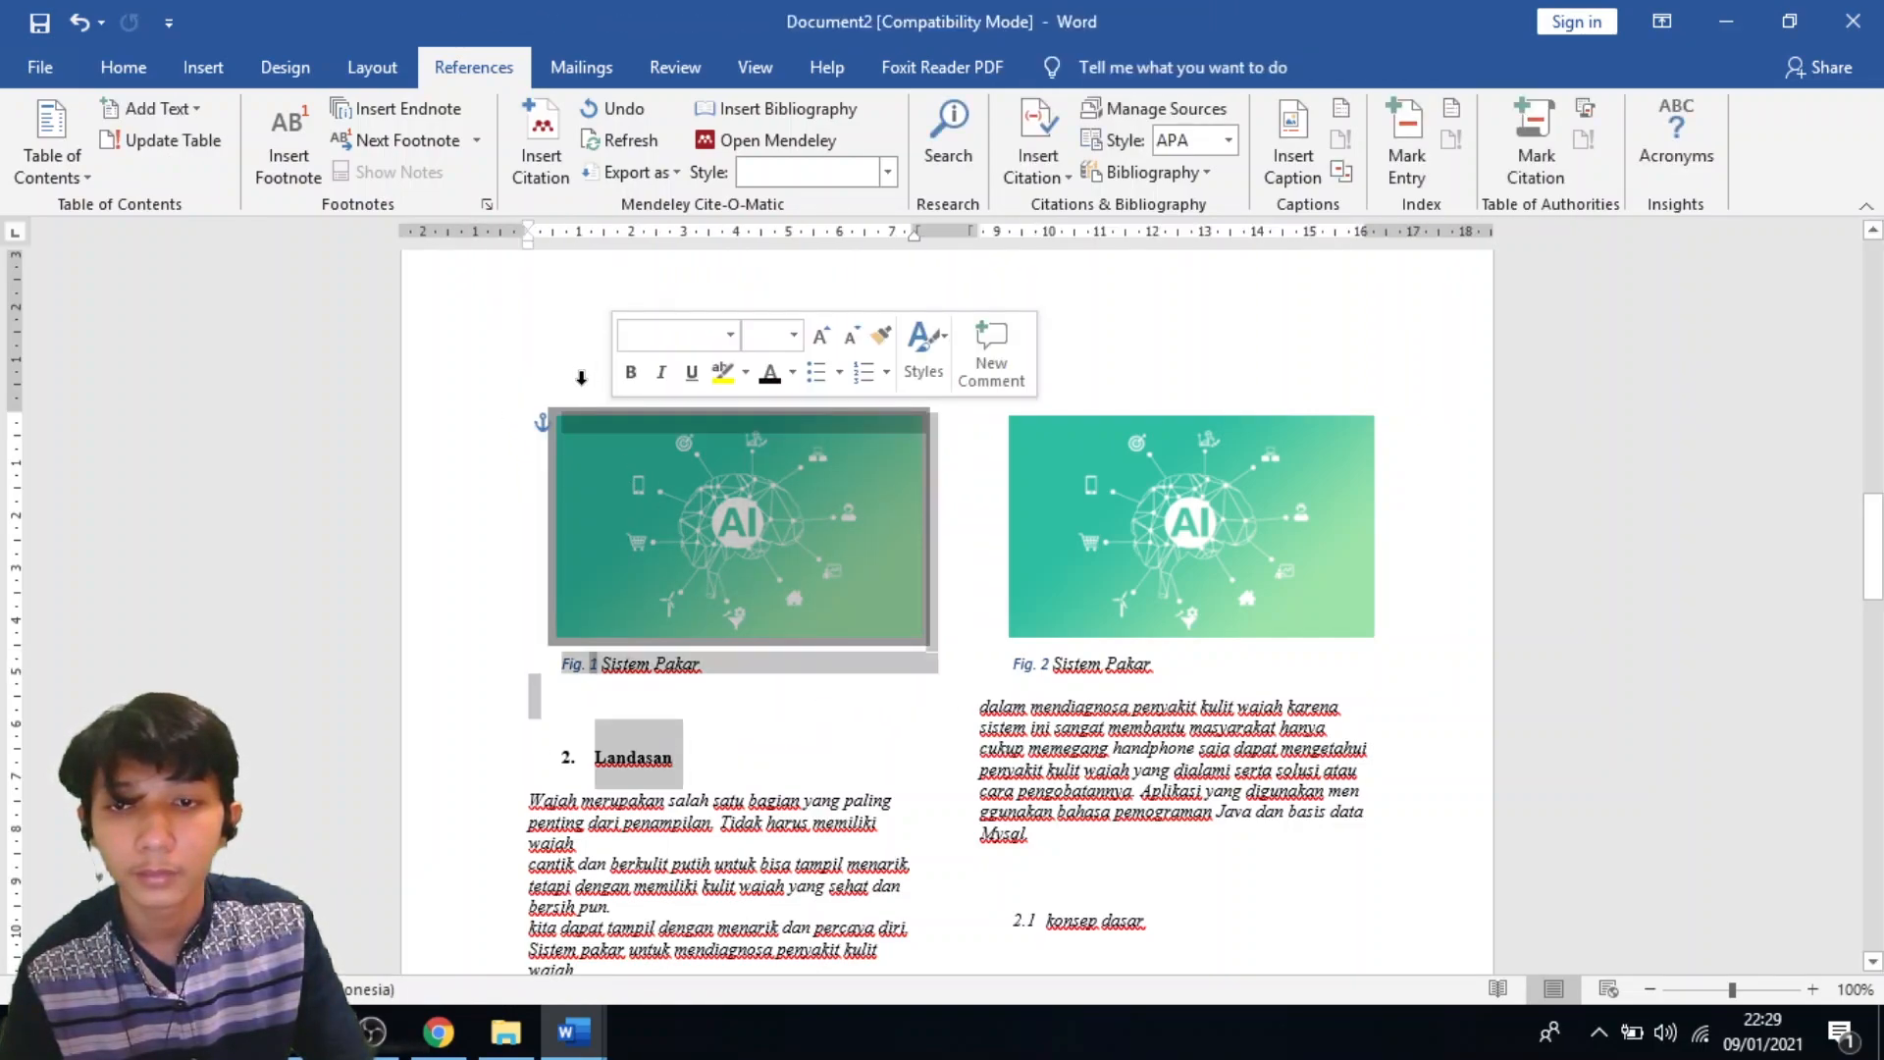
{"action": "left_click", "coordinate": [203, 67]}
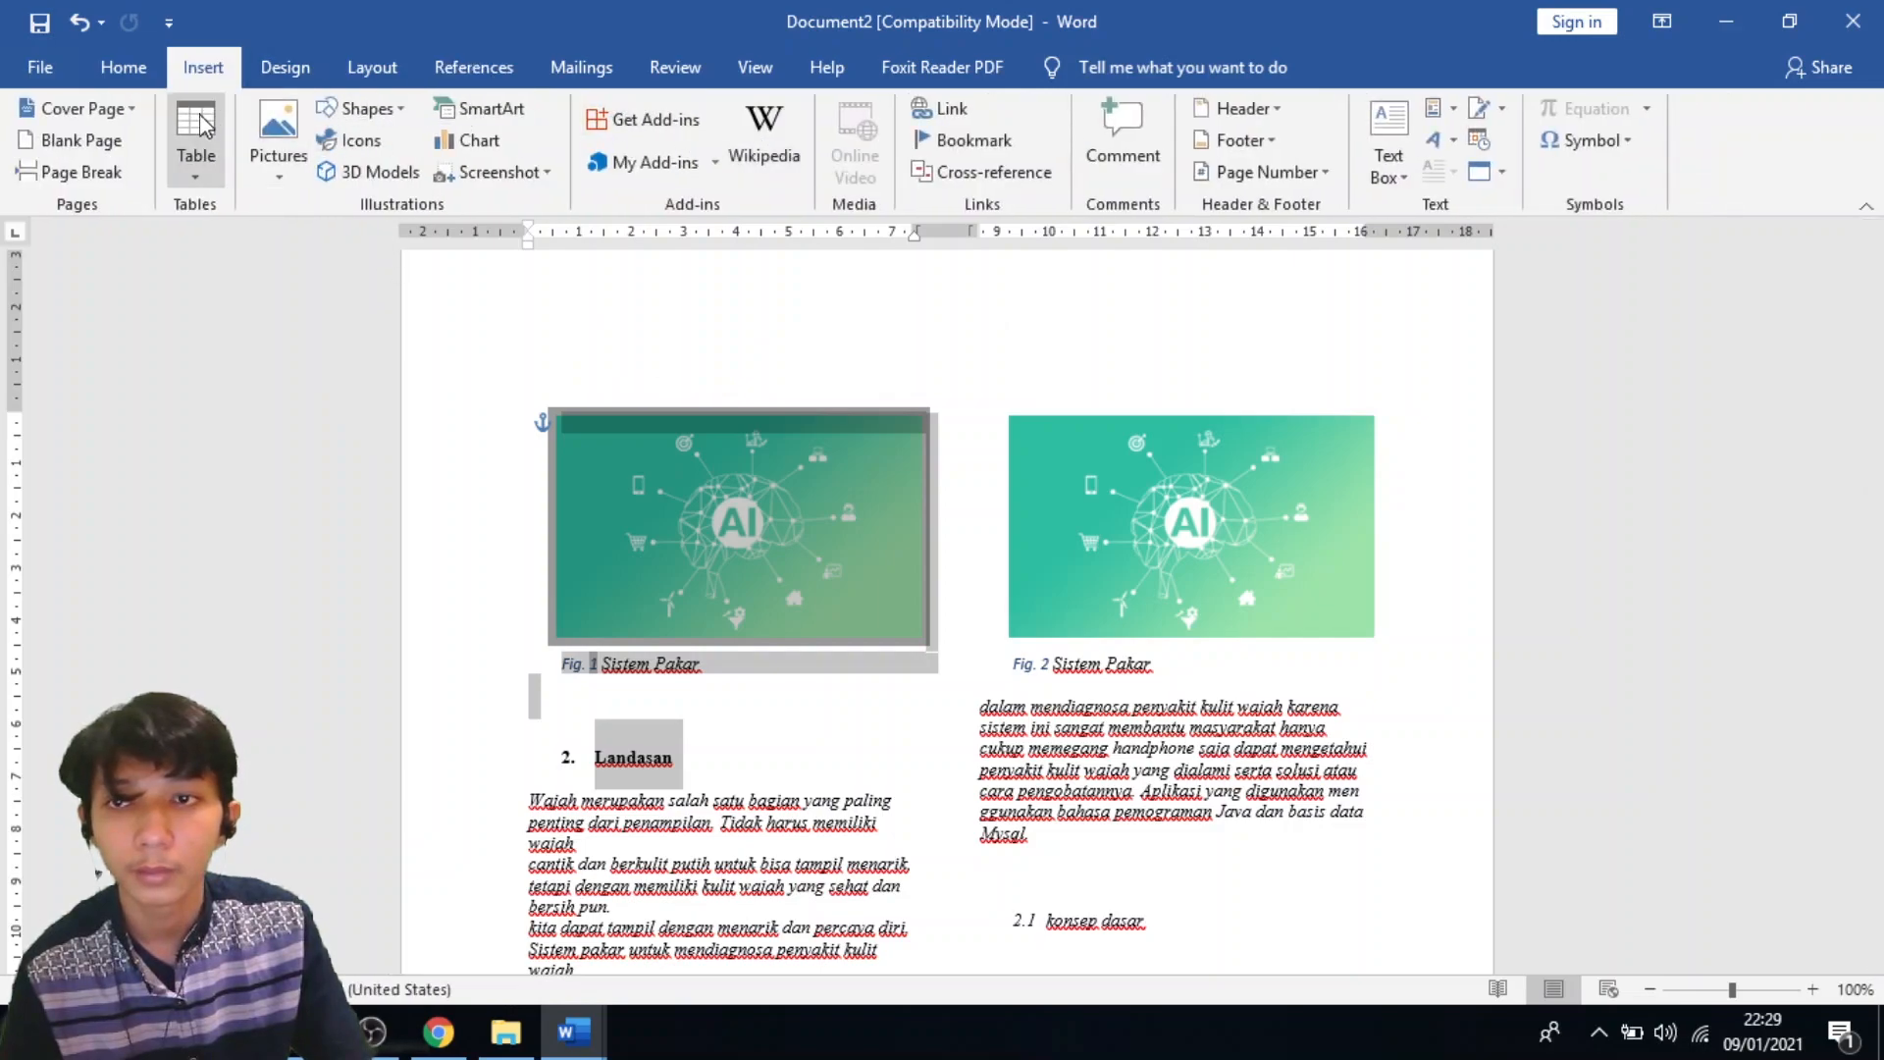
{"action": "left_click", "coordinate": [146, 70]}
{"action": "left_click", "coordinate": [638, 408]}
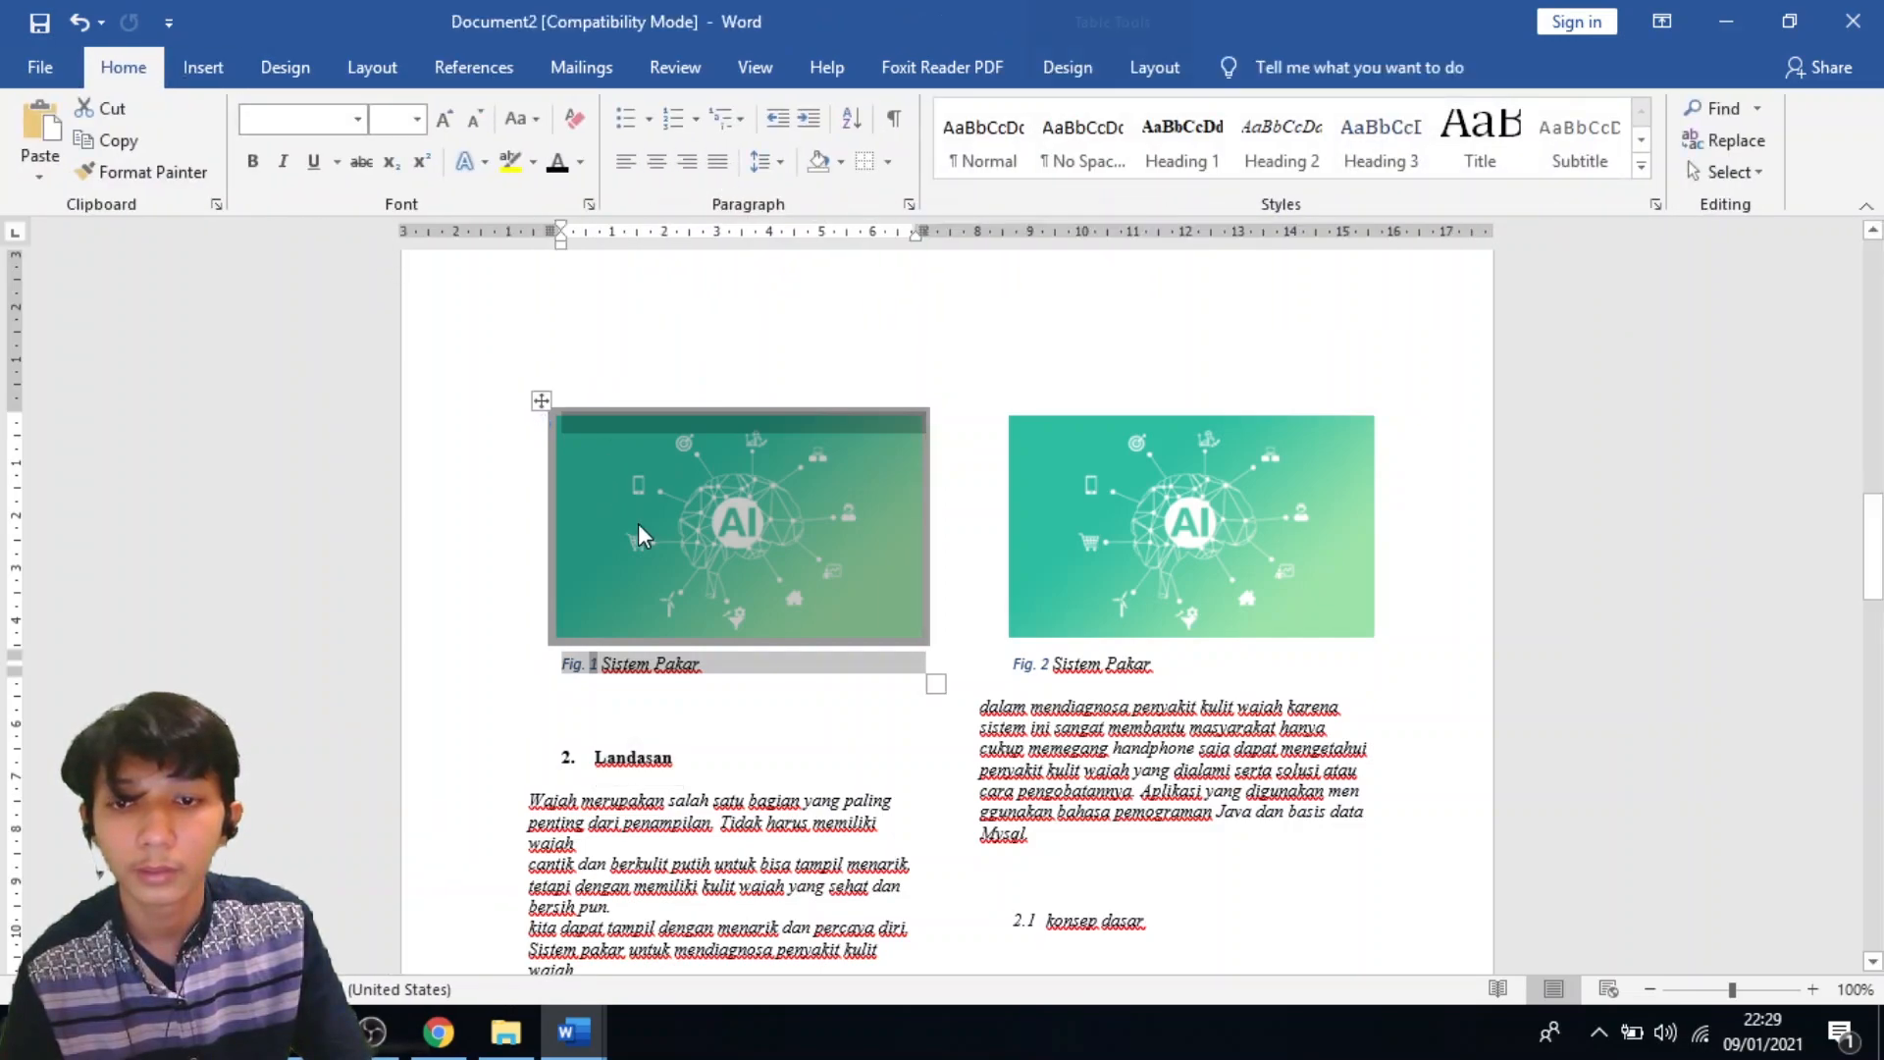
{"action": "left_click", "coordinate": [856, 687]}
{"action": "left_click_drag", "start_coordinate": [904, 698], "coordinate": [717, 597]}
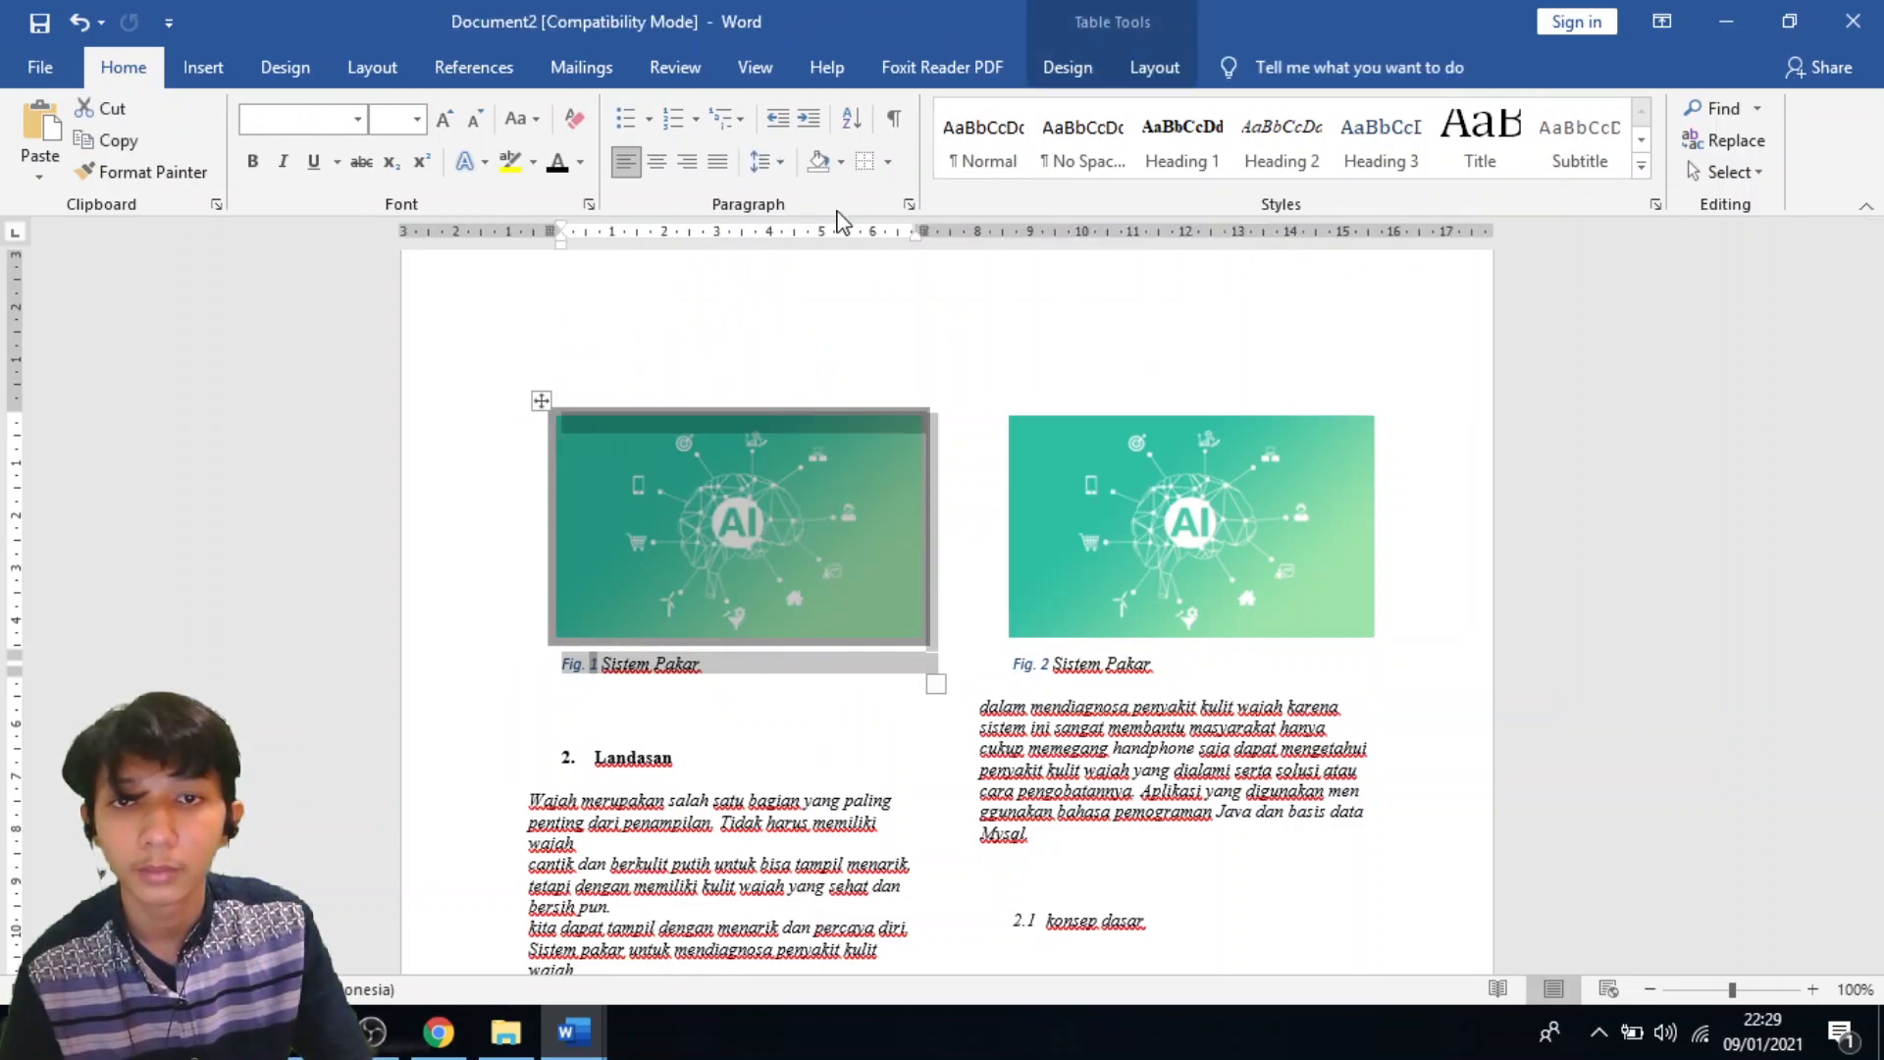
{"action": "left_click", "coordinate": [865, 163]}
{"action": "left_click", "coordinate": [888, 162]}
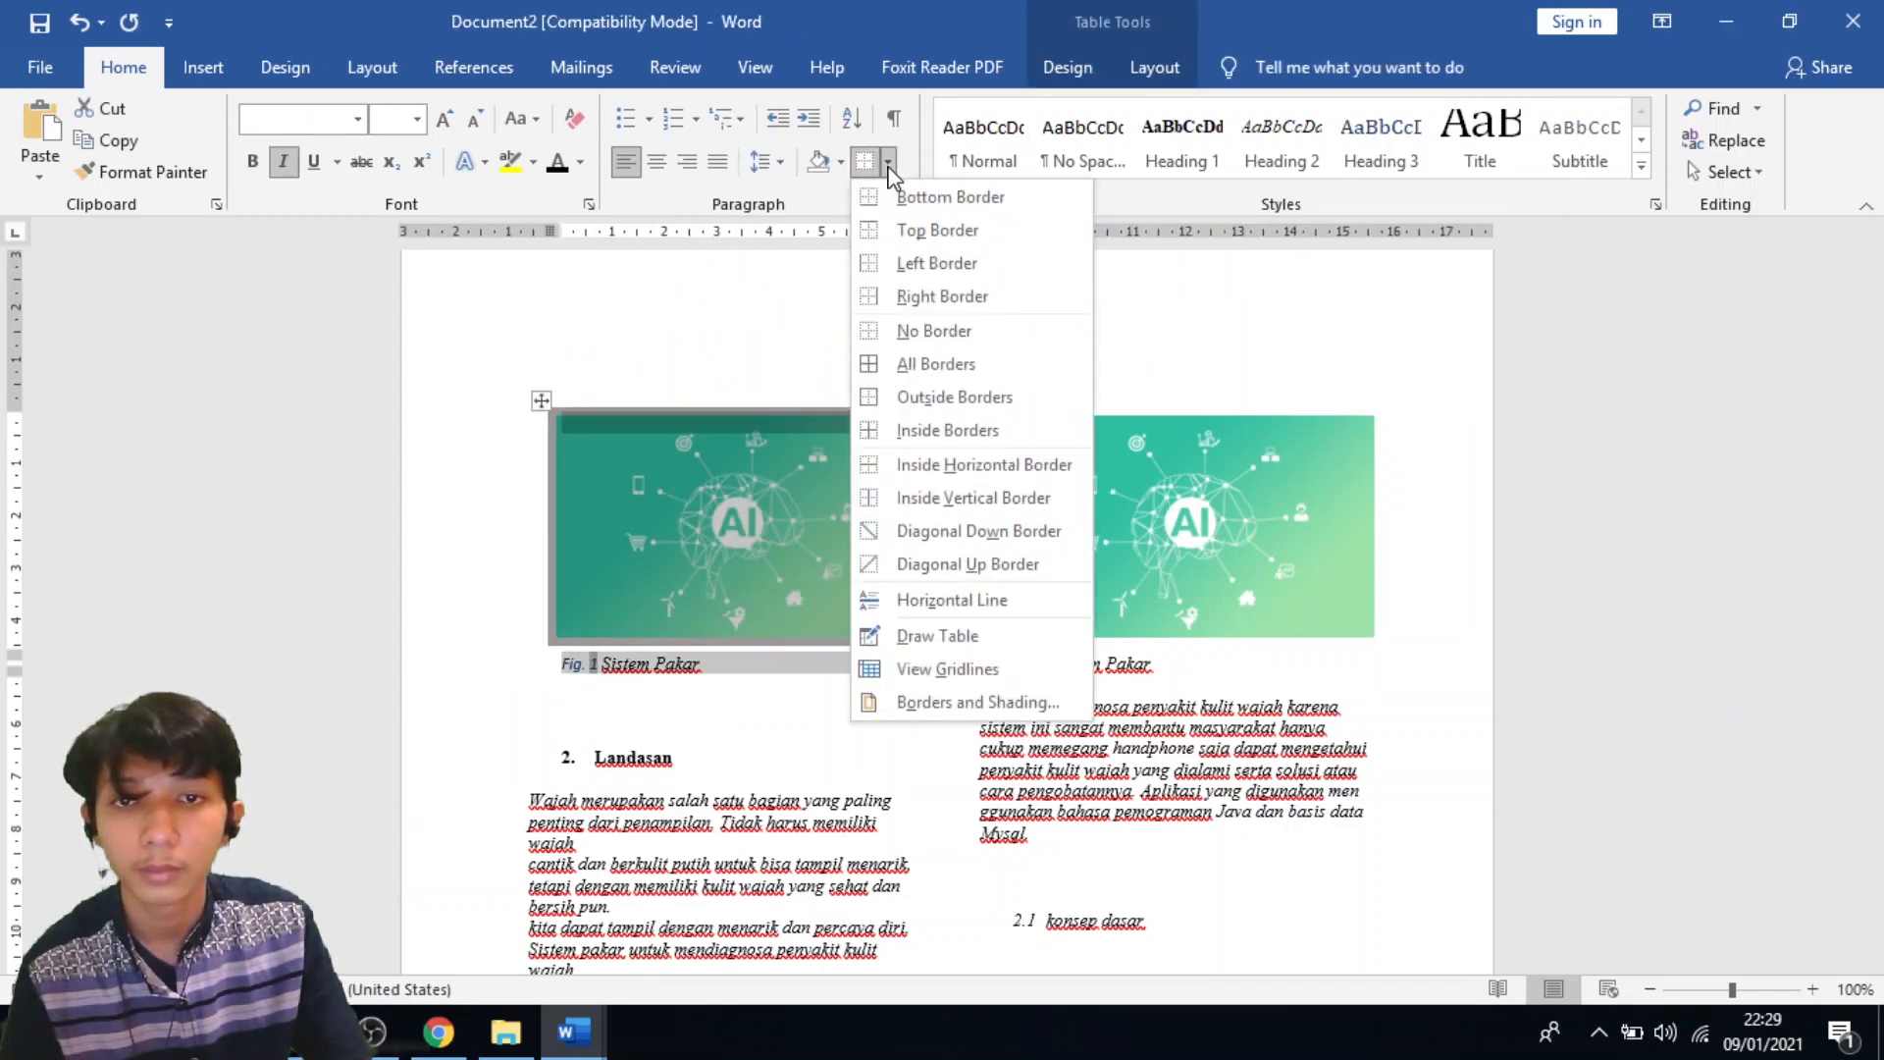
{"action": "left_click", "coordinate": [888, 364]}
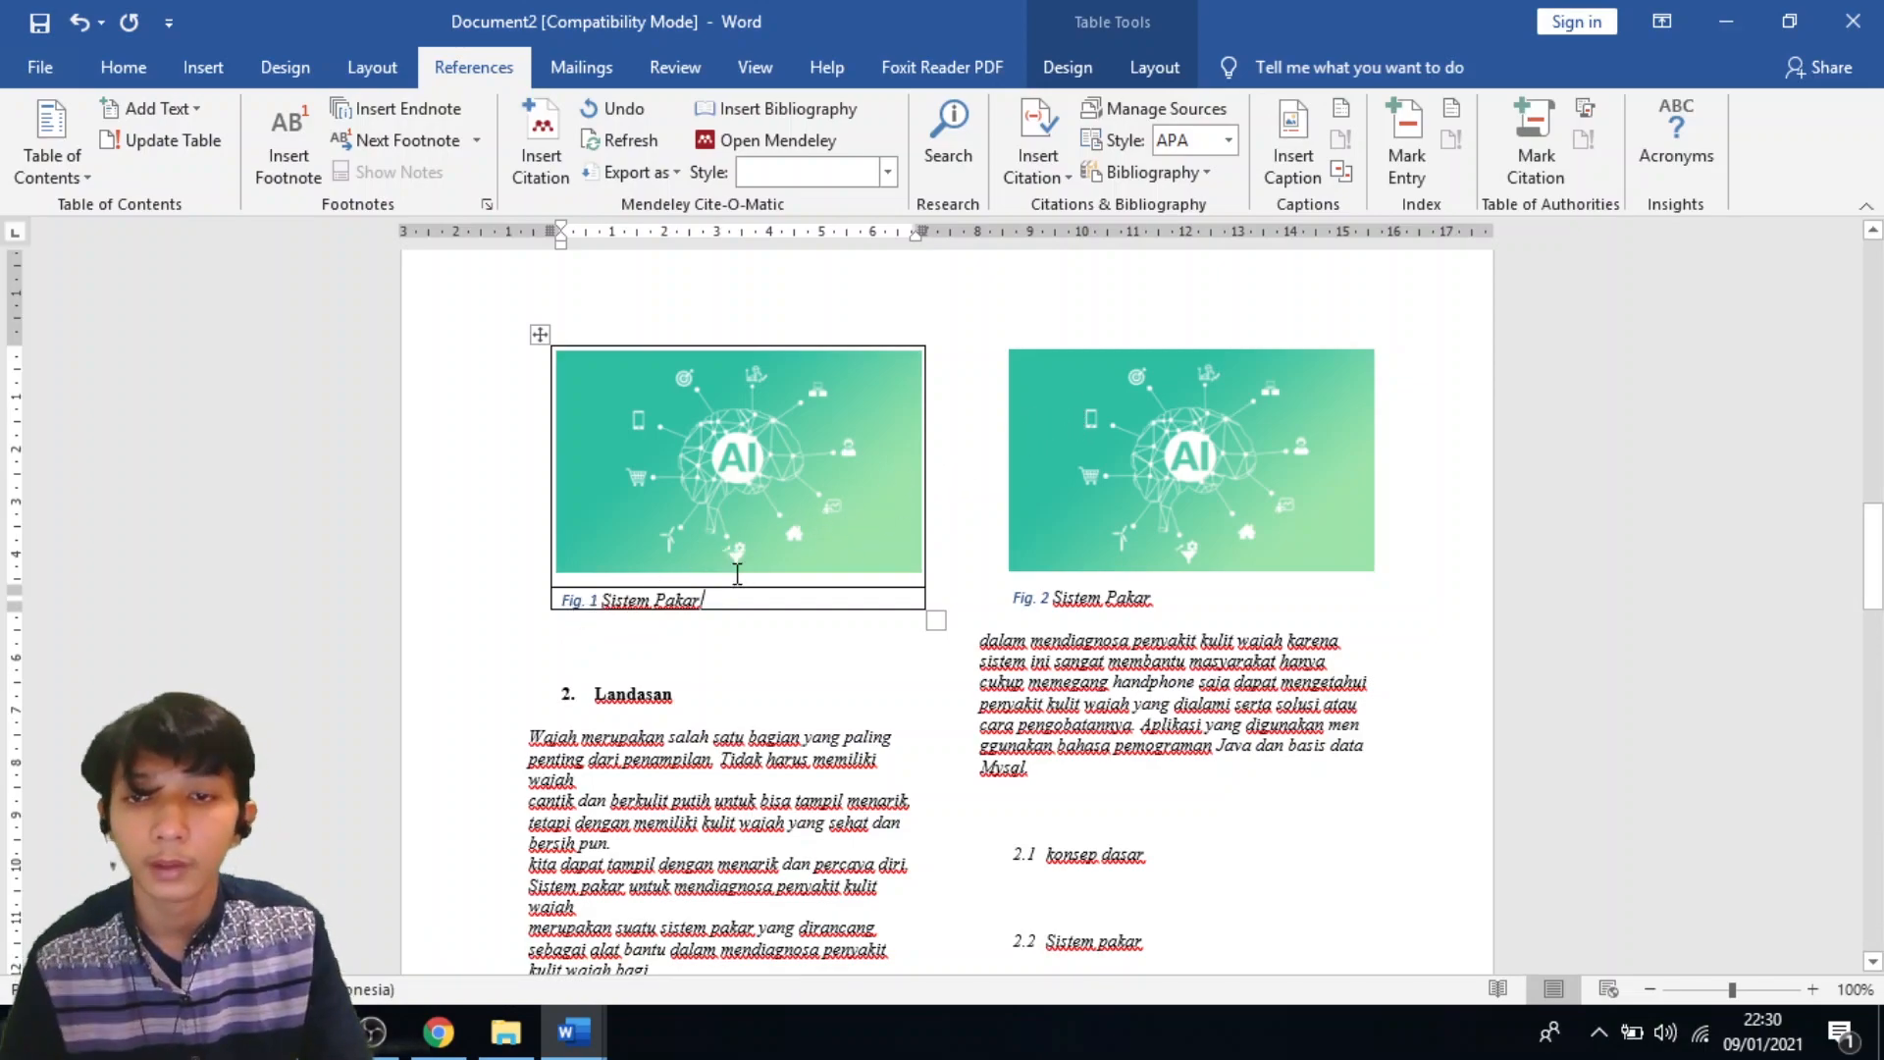
Remove every border from the table around the first AI picture and its caption.
{"action": "left_click", "coordinate": [123, 67]}
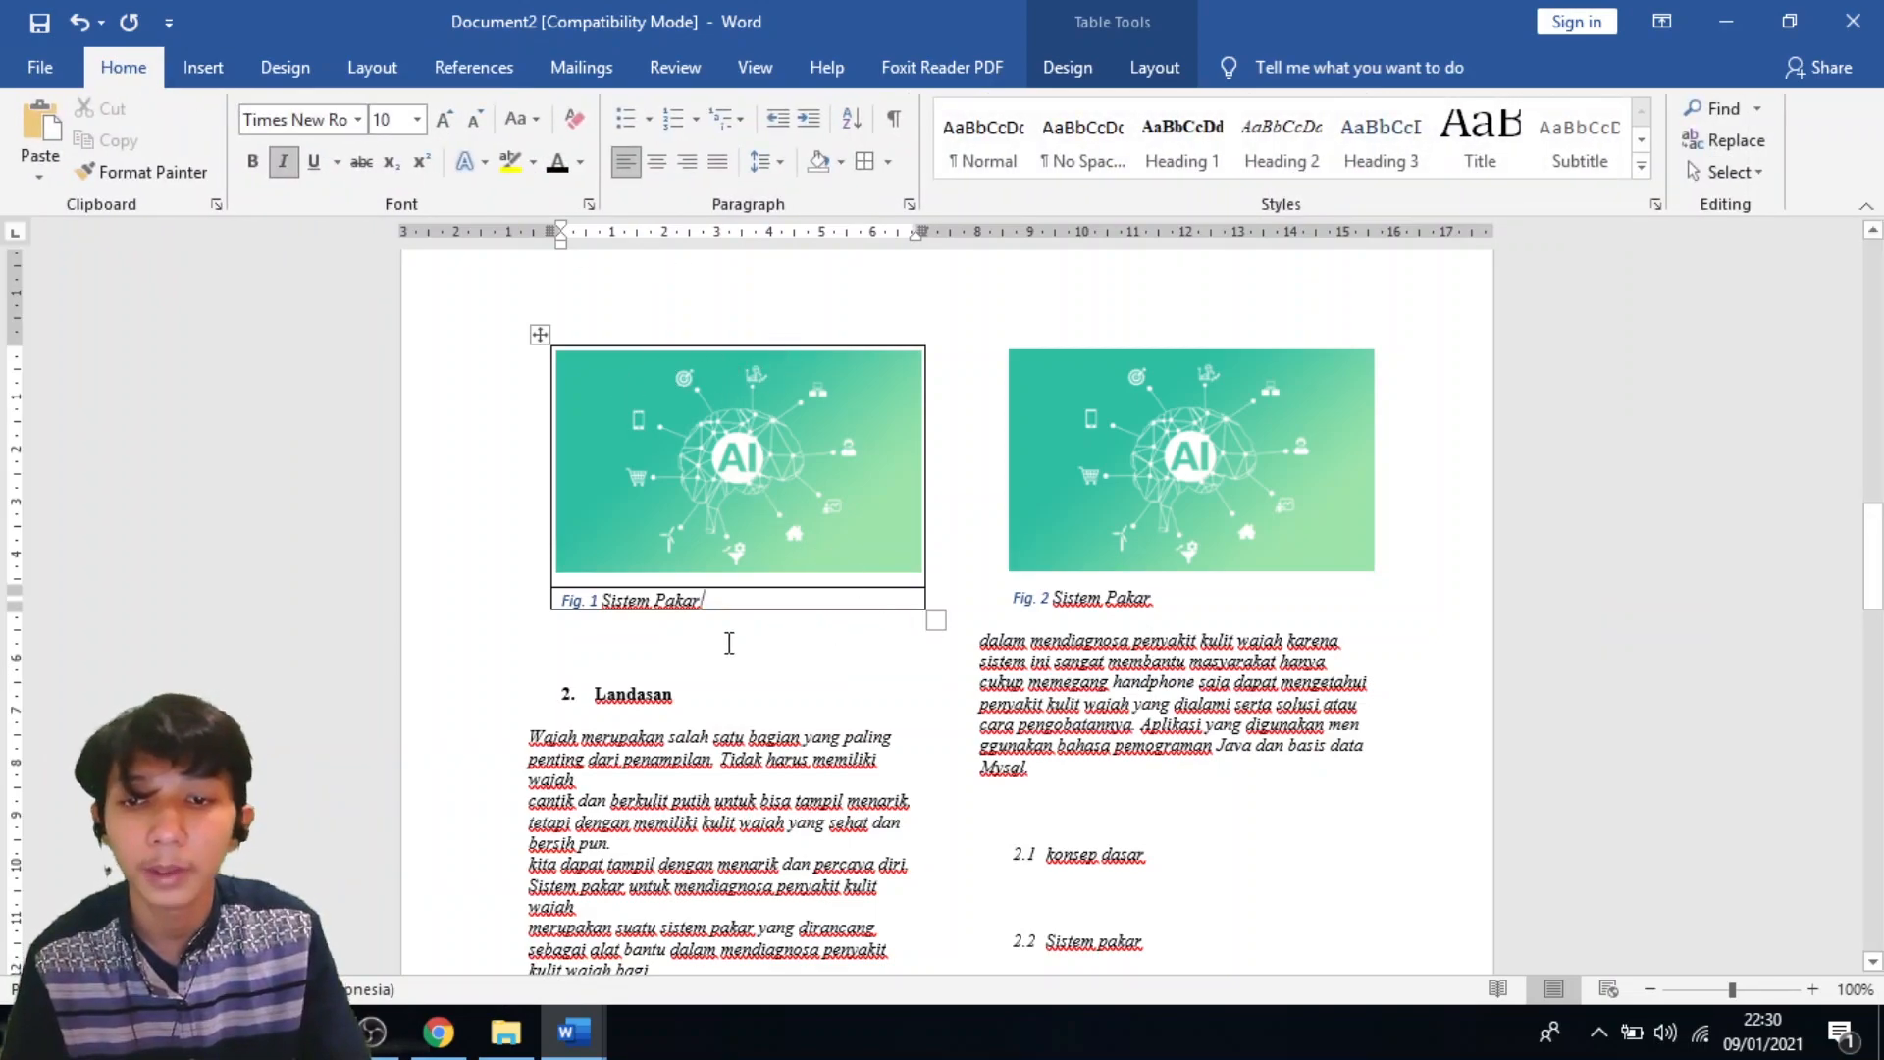
{"action": "left_click", "coordinate": [661, 621]}
{"action": "left_click_drag", "start_coordinate": [632, 610], "coordinate": [628, 373]}
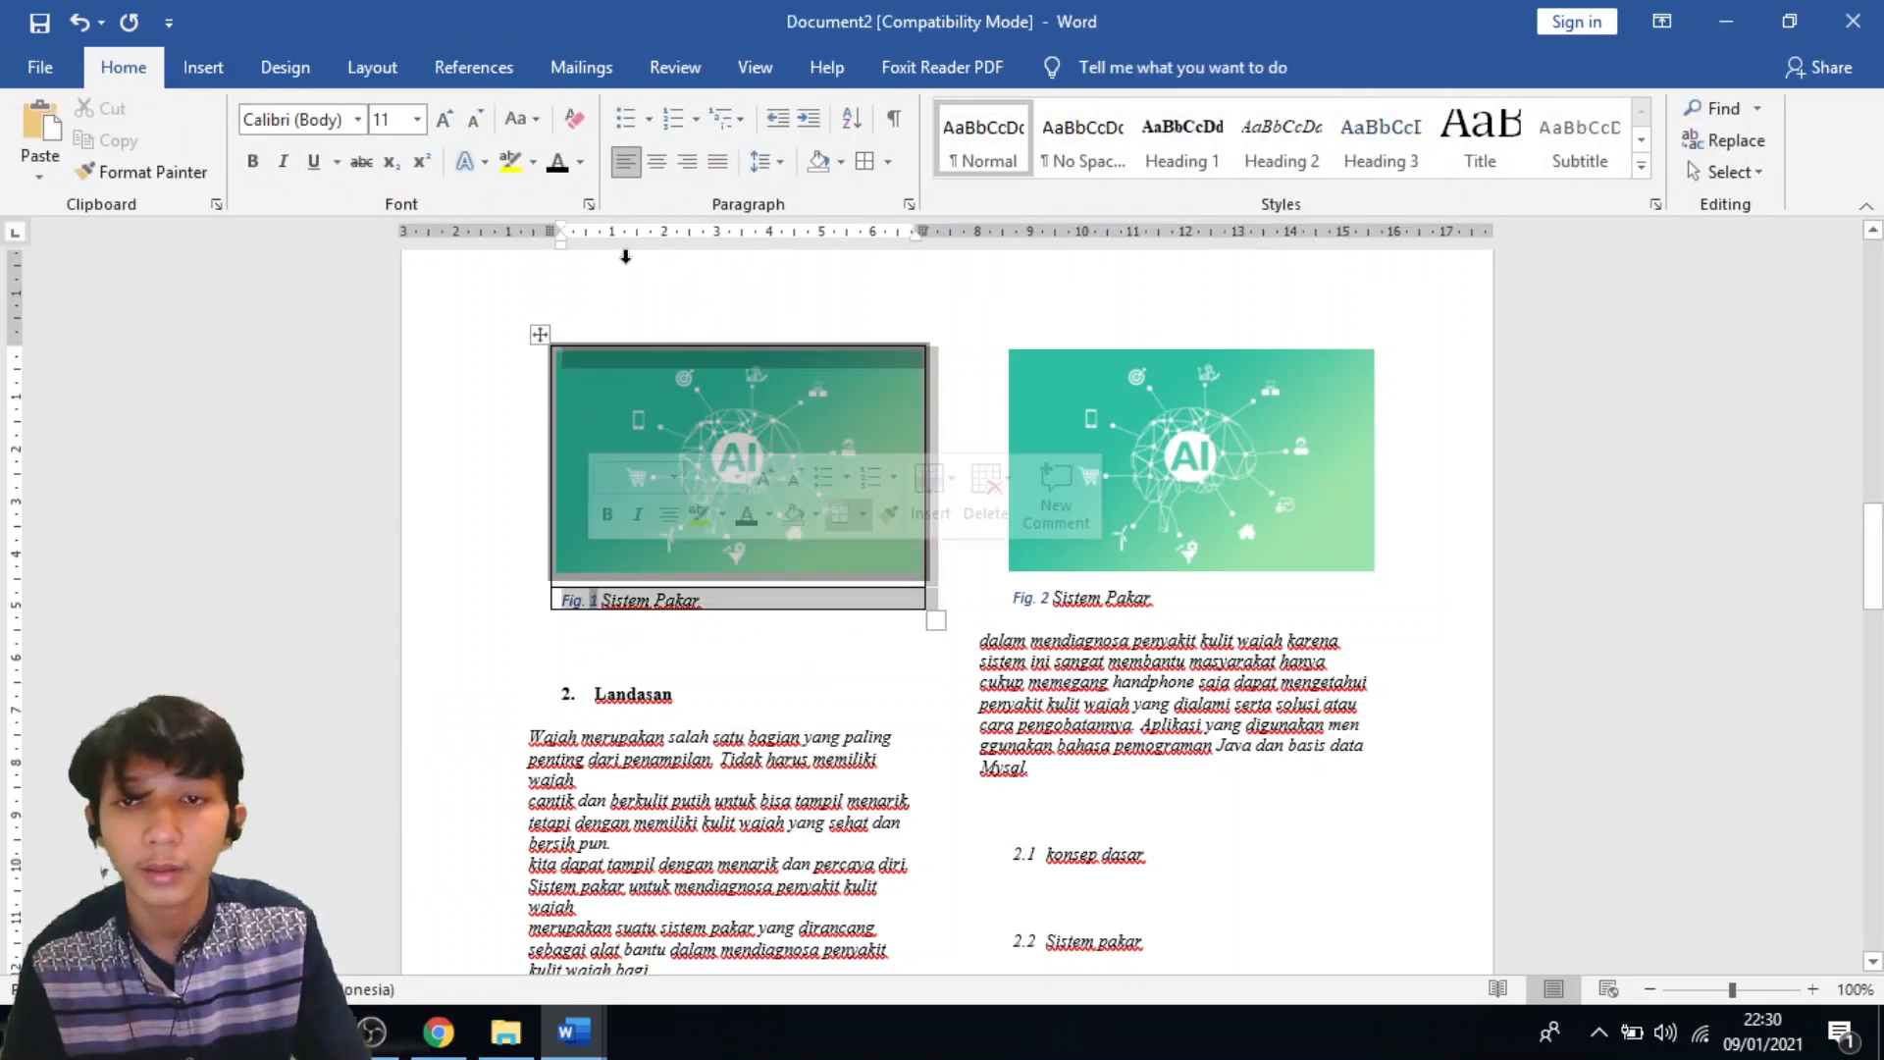
{"action": "left_click", "coordinate": [887, 162]}
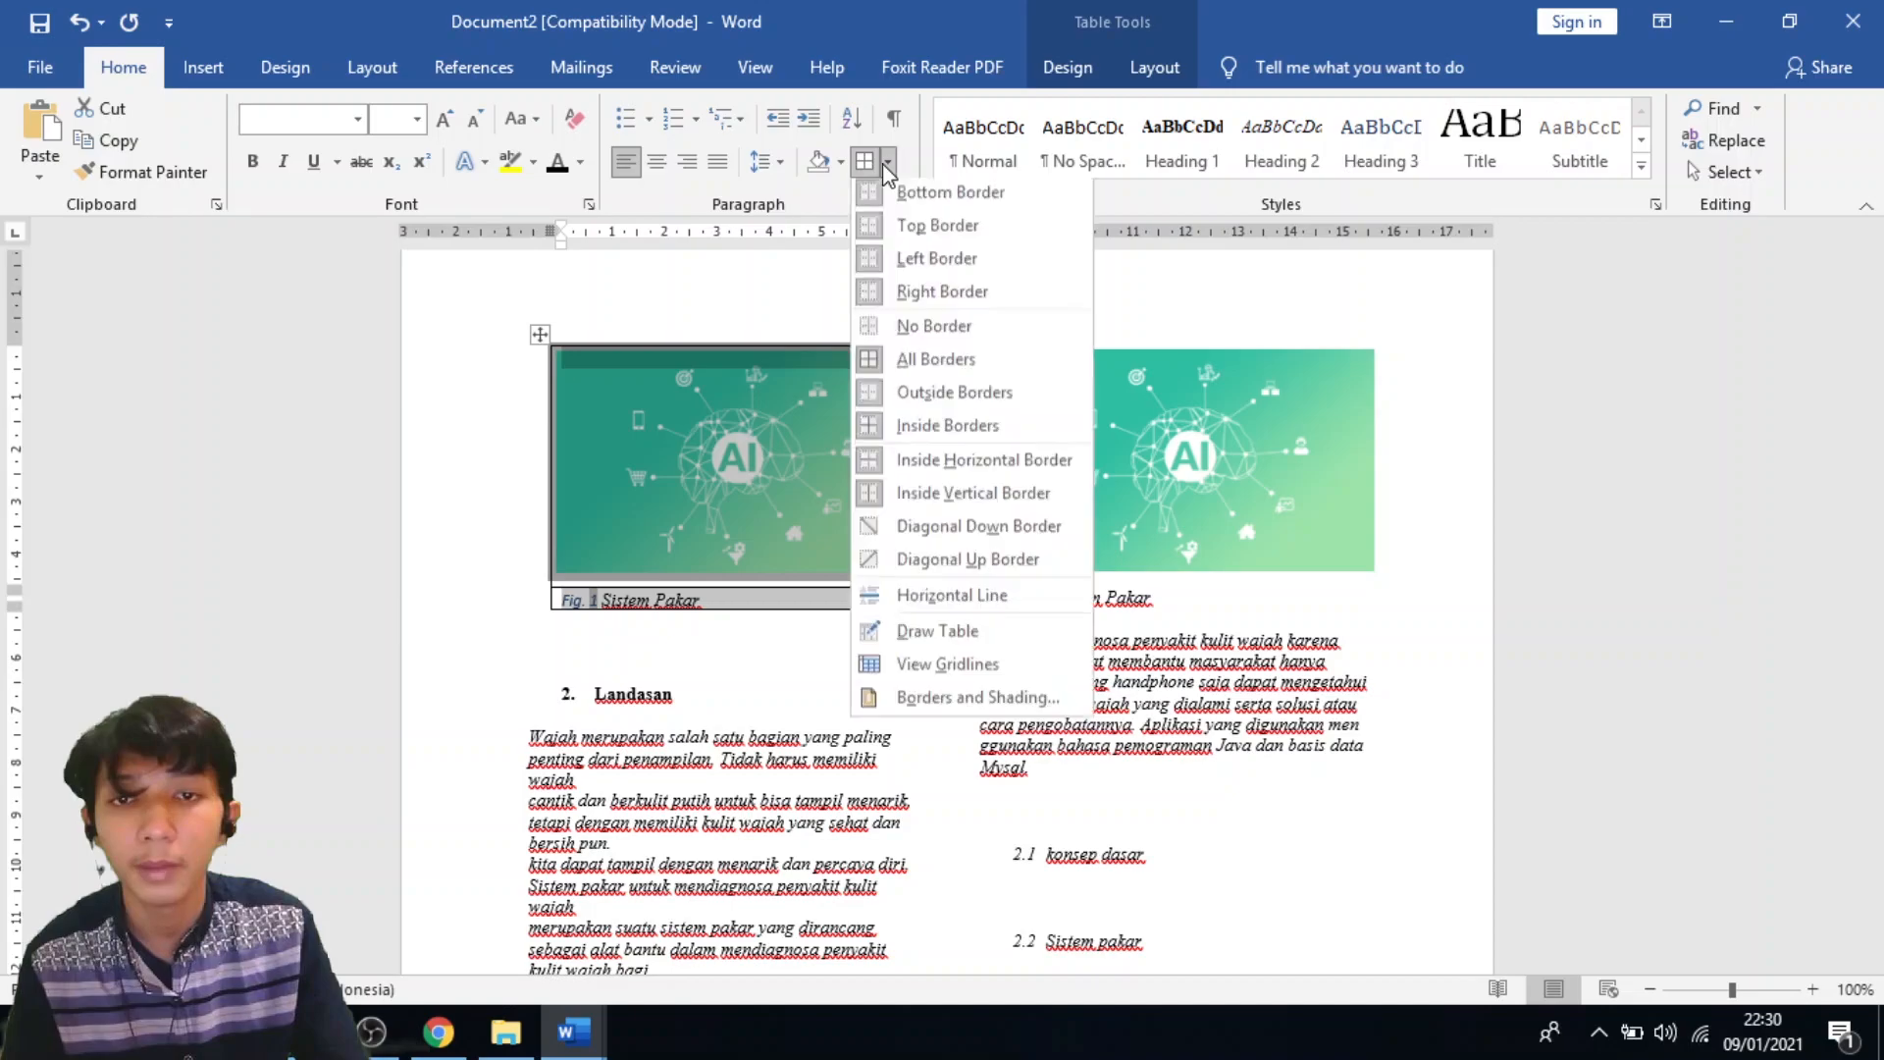
{"action": "left_click", "coordinate": [886, 339]}
{"action": "left_click", "coordinate": [742, 640]}
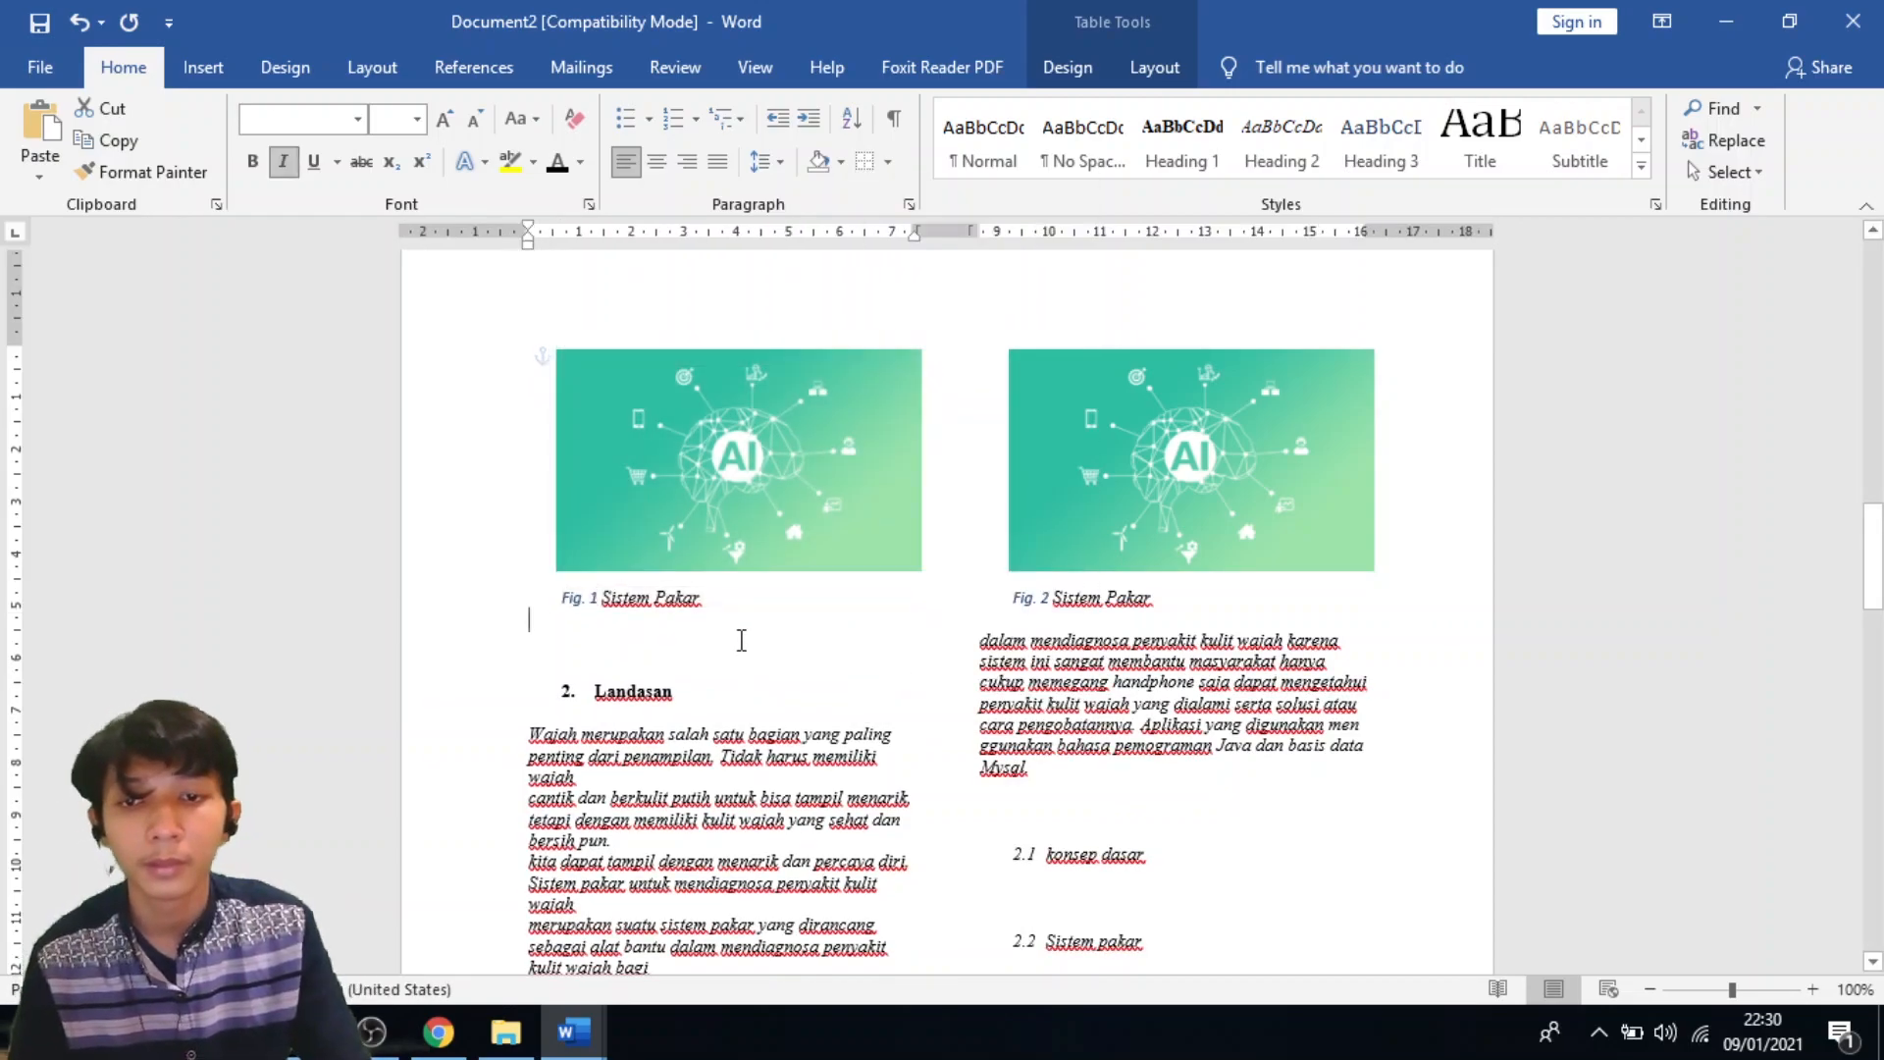
Review the "Landasan" section around the two figures and the editing options for the Fig. 2 caption row.
{"action": "scroll", "coordinate": [696, 633], "scroll_direction": "down", "scroll_amount": 6}
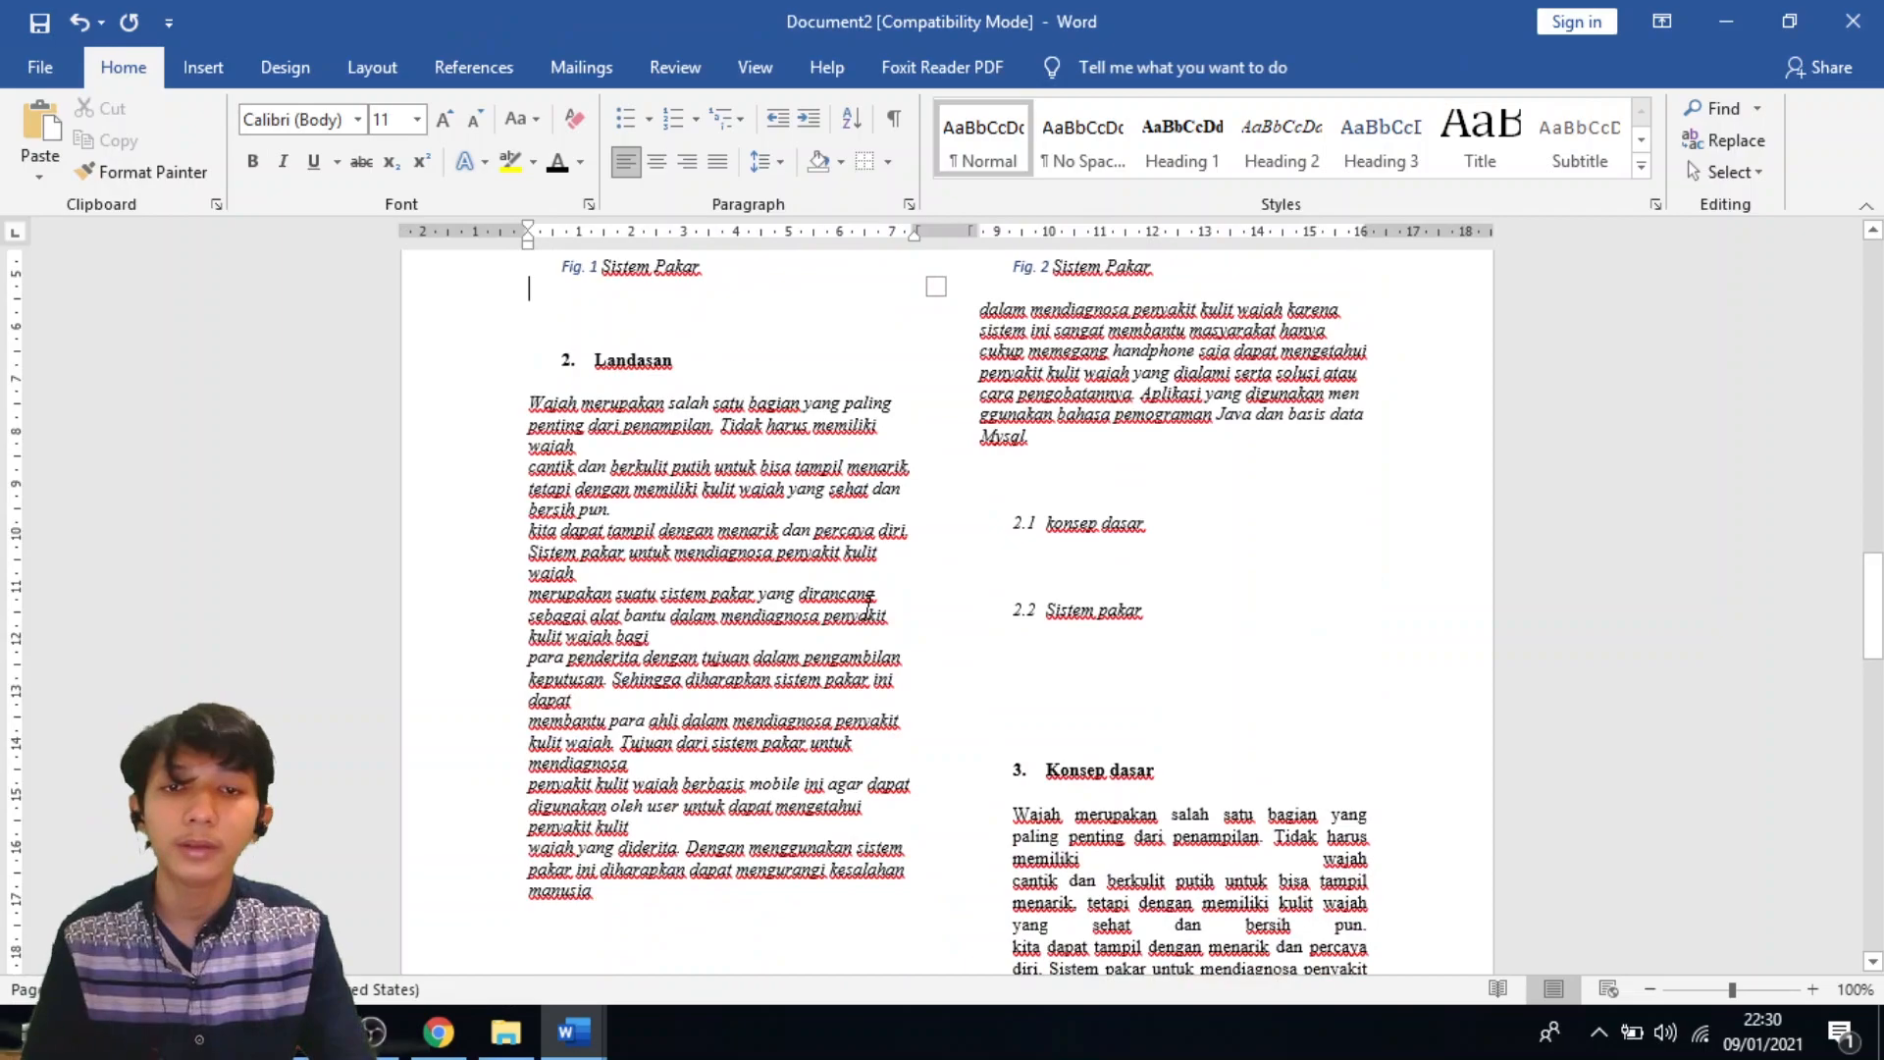
{"action": "scroll", "coordinate": [869, 608], "scroll_direction": "up", "scroll_amount": 6}
{"action": "scroll", "coordinate": [870, 608], "scroll_direction": "down", "scroll_amount": 5}
{"action": "scroll", "coordinate": [869, 609], "scroll_direction": "up", "scroll_amount": 5}
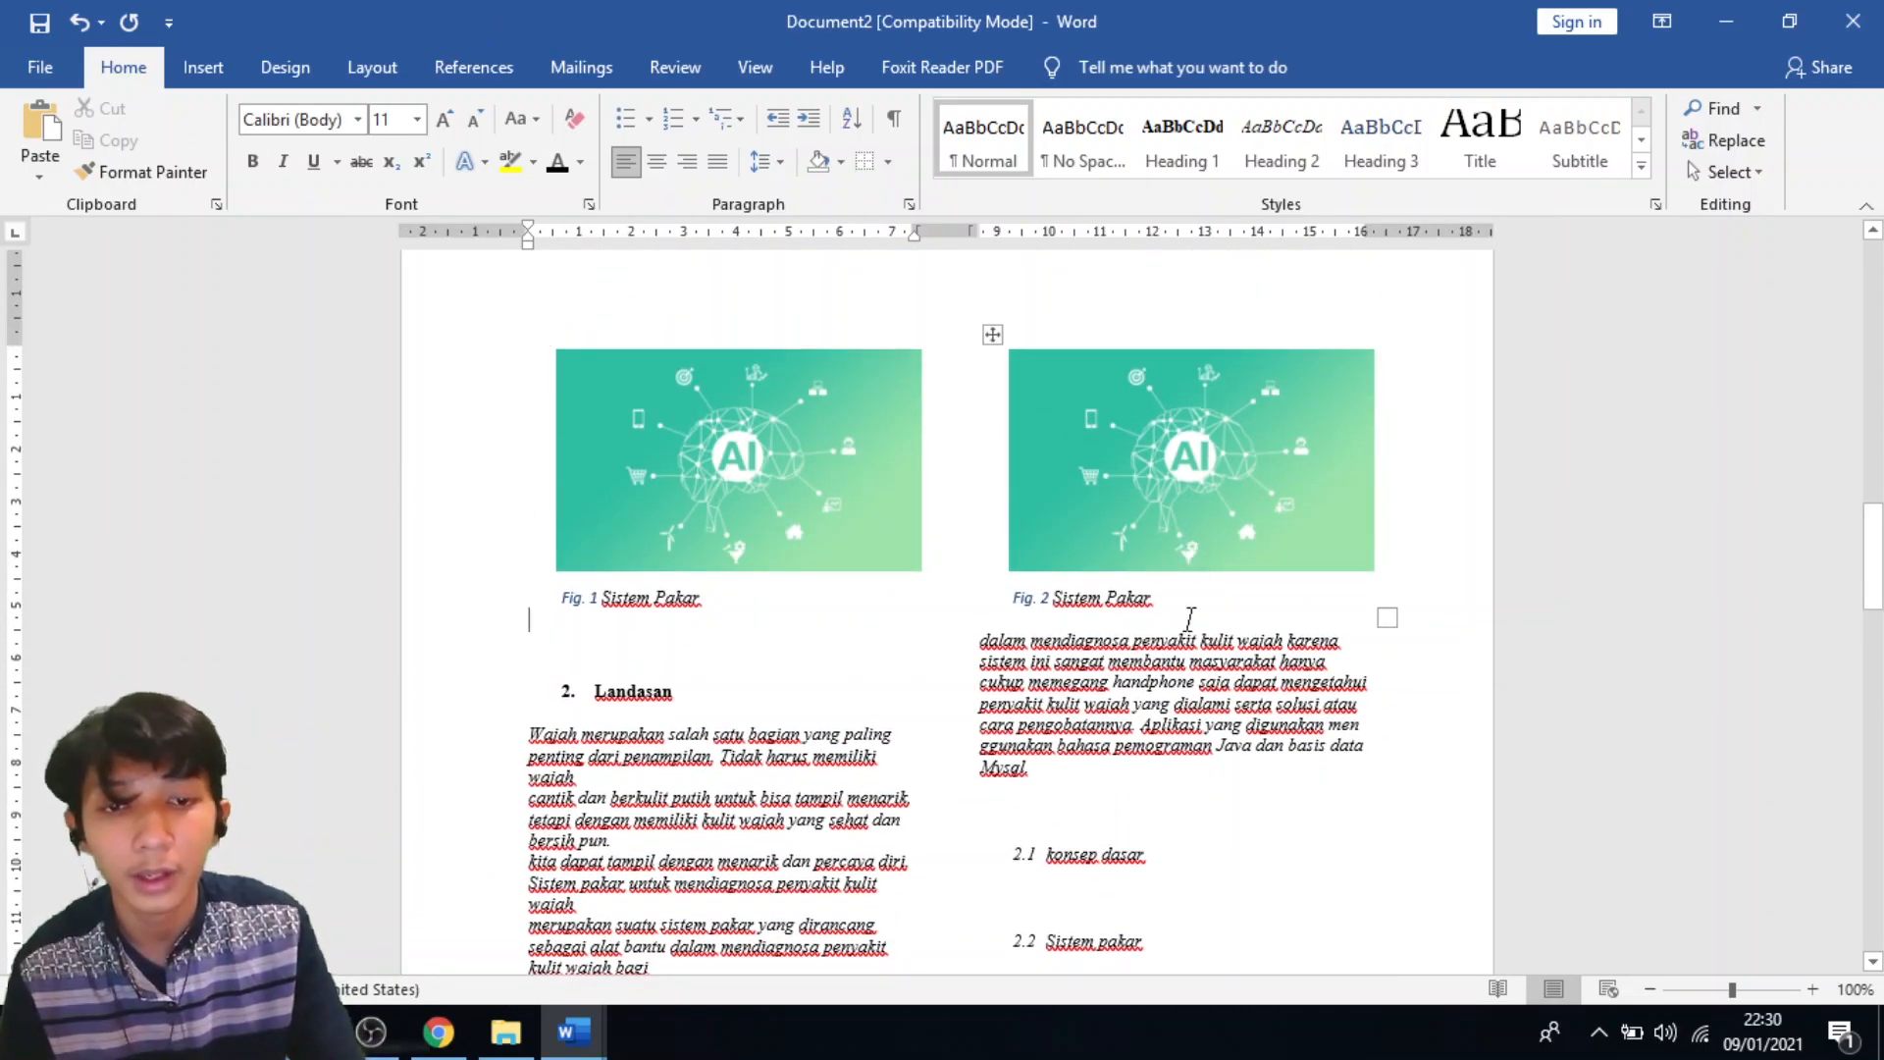
{"action": "left_click_drag", "start_coordinate": [1157, 610], "coordinate": [1034, 611]}
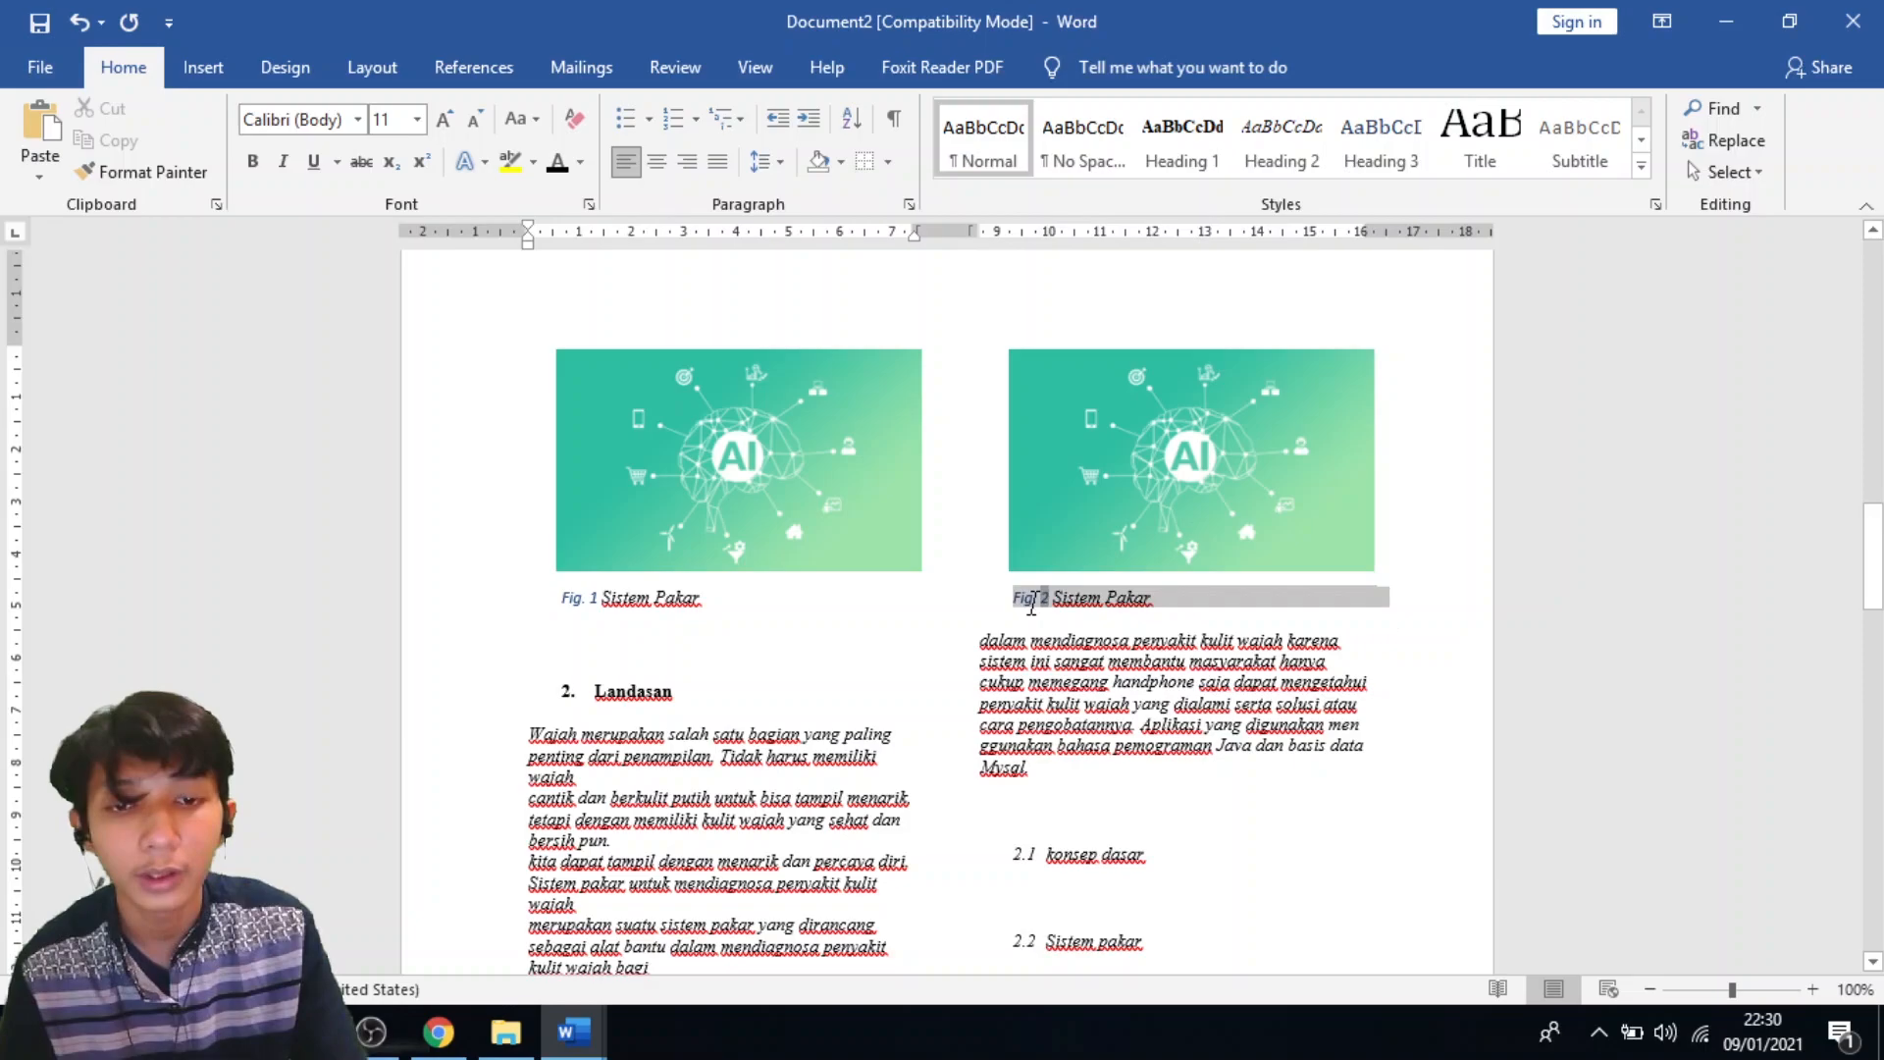
{"action": "right_click", "coordinate": [1103, 604]}
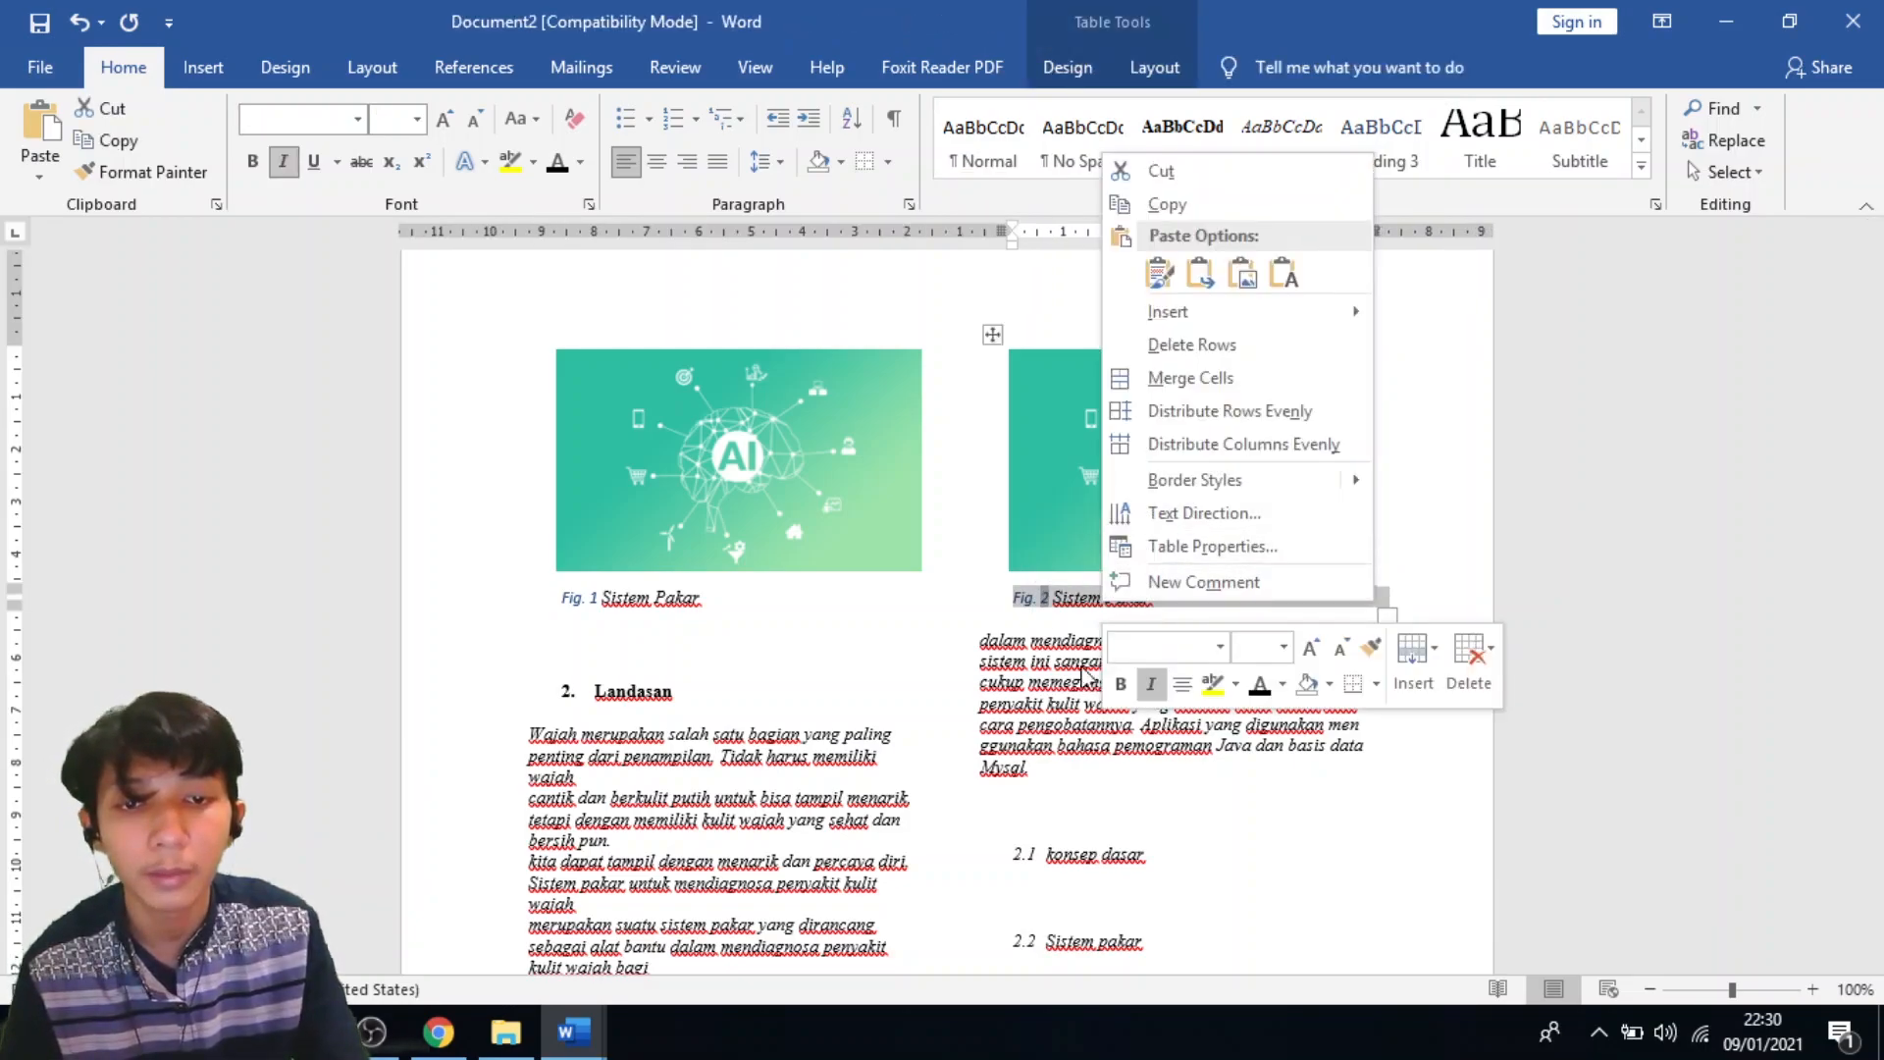
{"action": "key", "text": "Escape"}
Select the whole data table captioned "Tabel 1 Tabel Sistem pakar" and view its border options.
{"action": "scroll", "coordinate": [1059, 652], "scroll_direction": "down", "scroll_amount": 15}
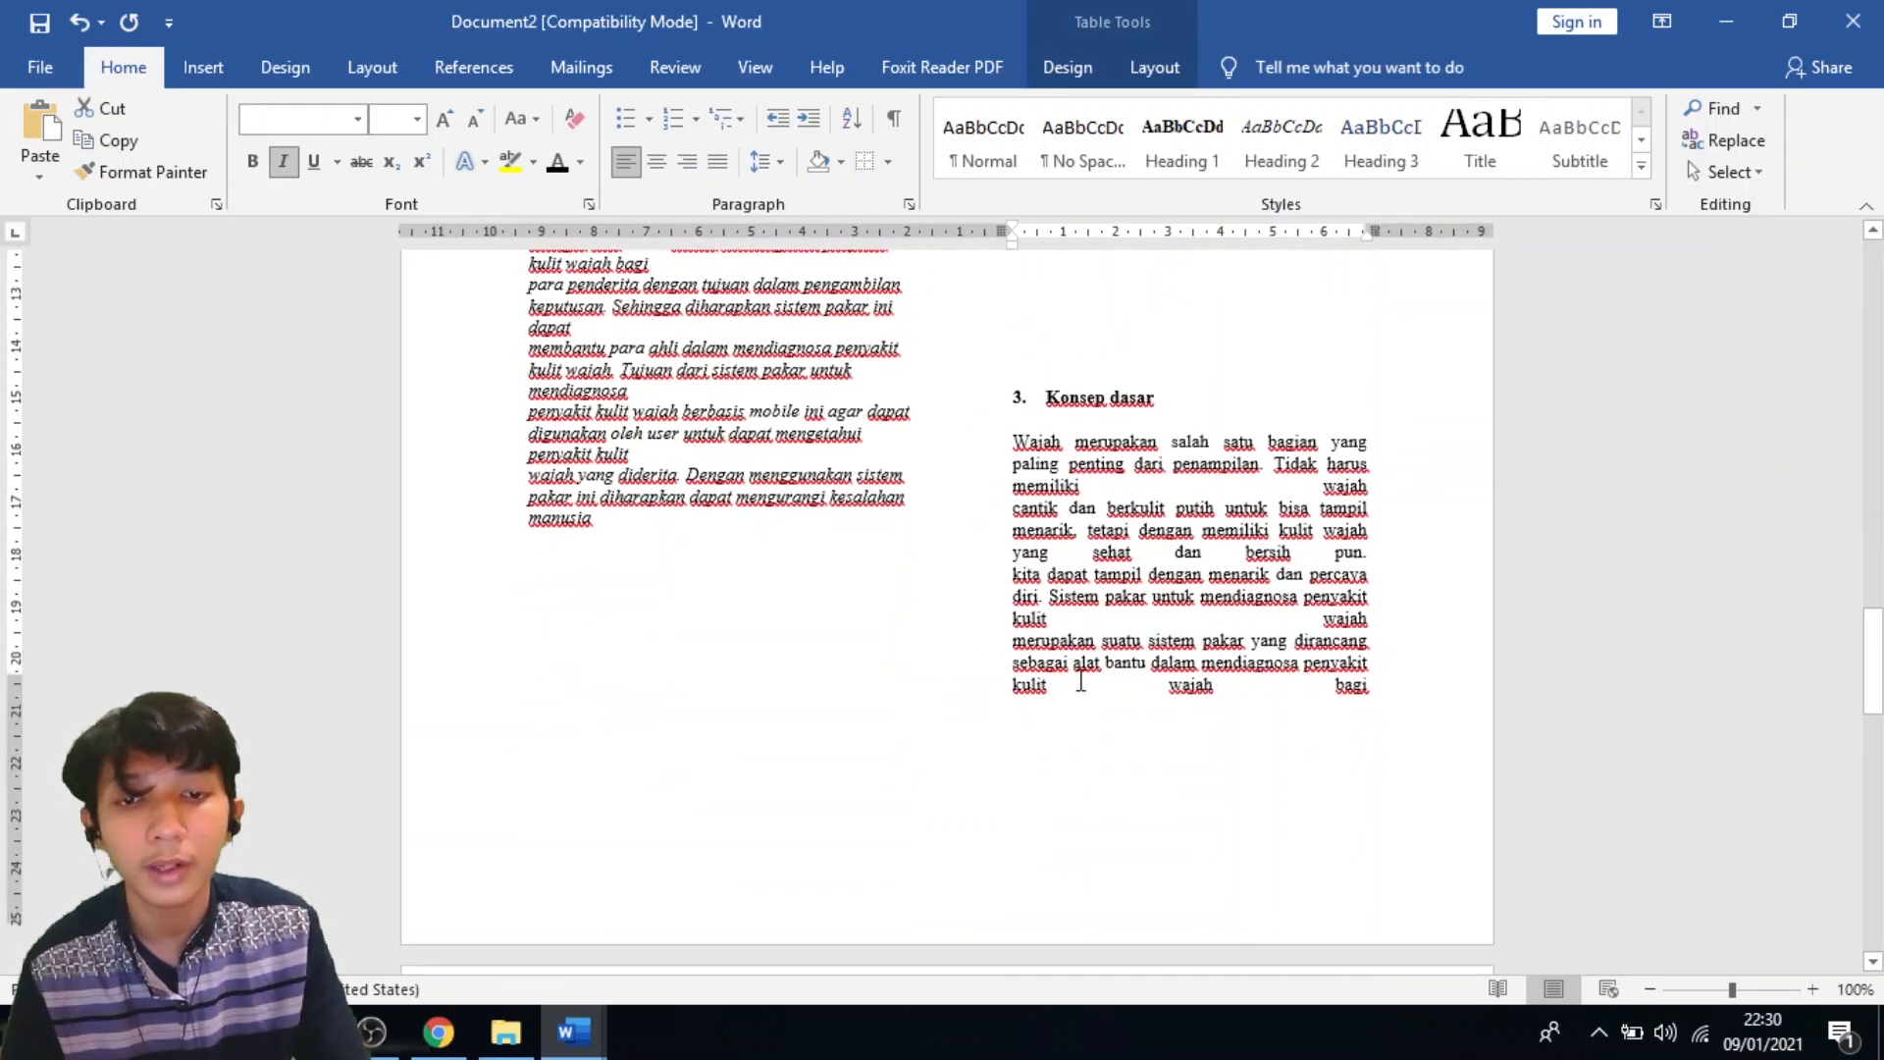
{"action": "scroll", "coordinate": [1089, 693], "scroll_direction": "down", "scroll_amount": 5}
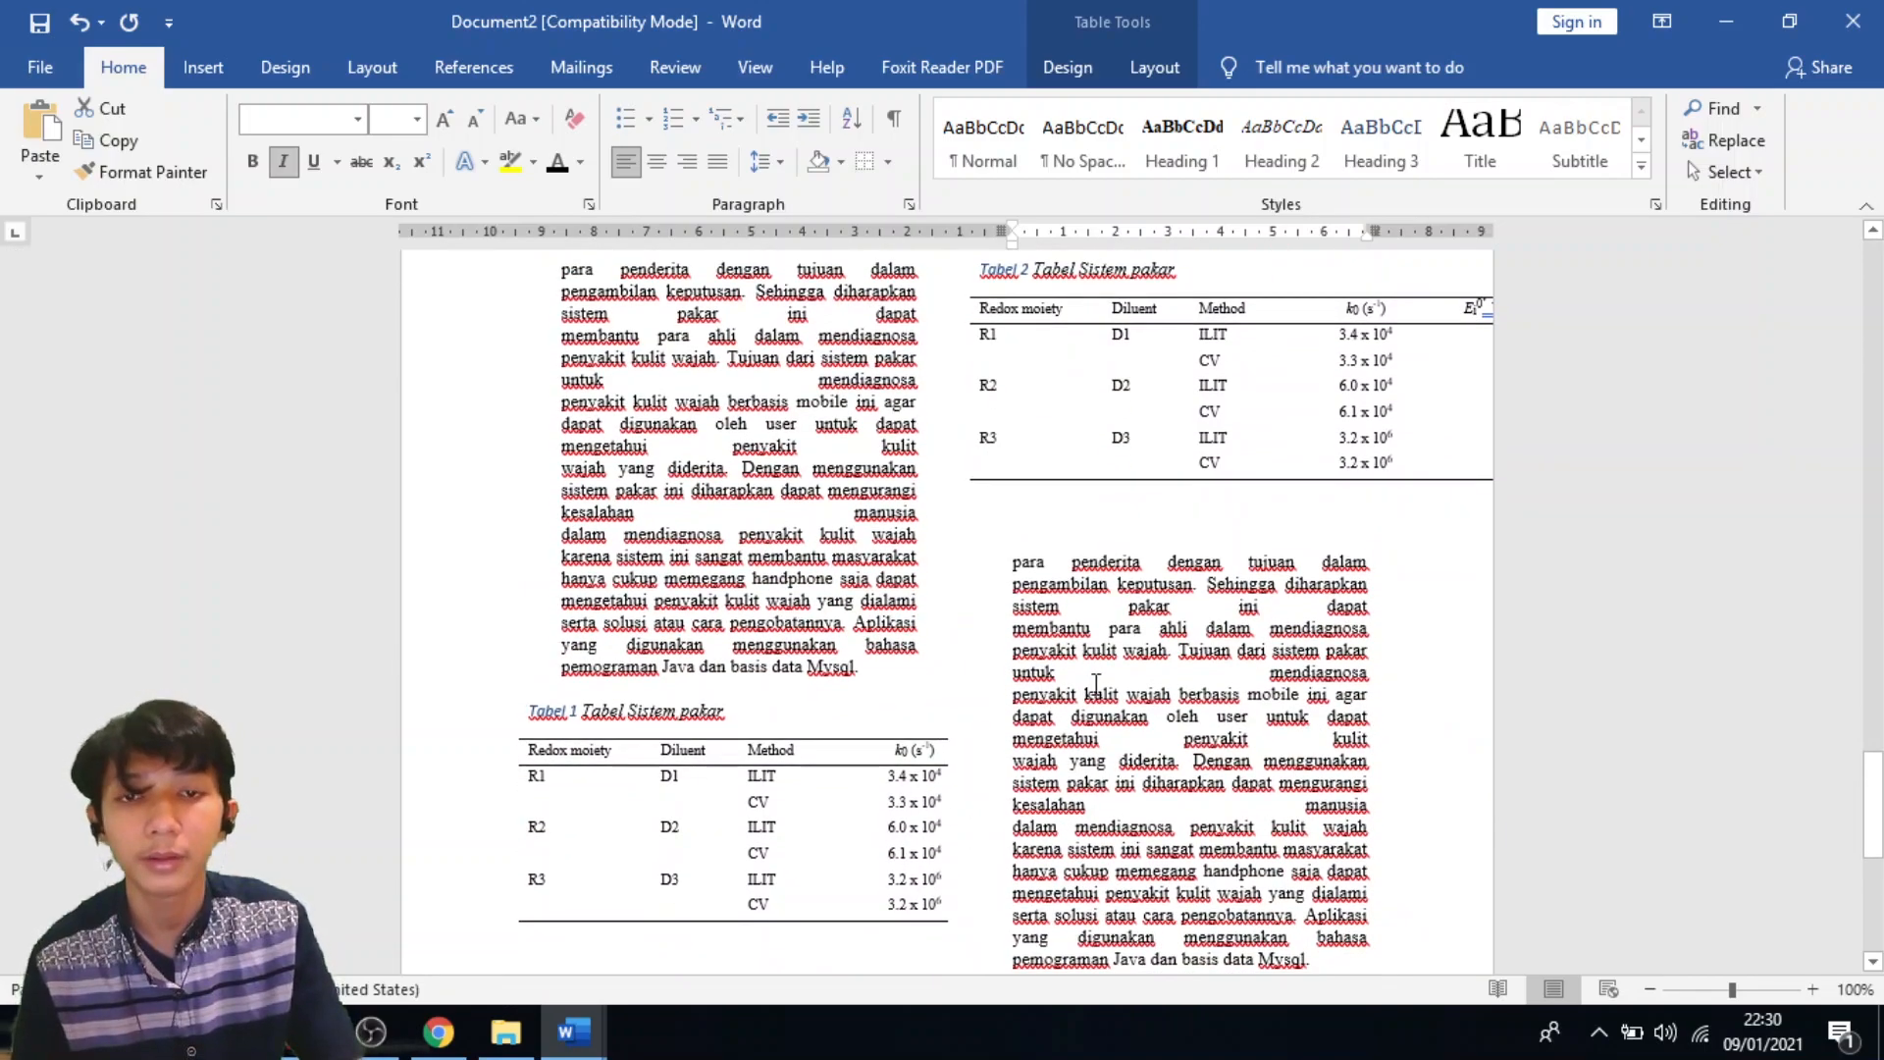
{"action": "scroll", "coordinate": [1096, 684], "scroll_direction": "down", "scroll_amount": 3}
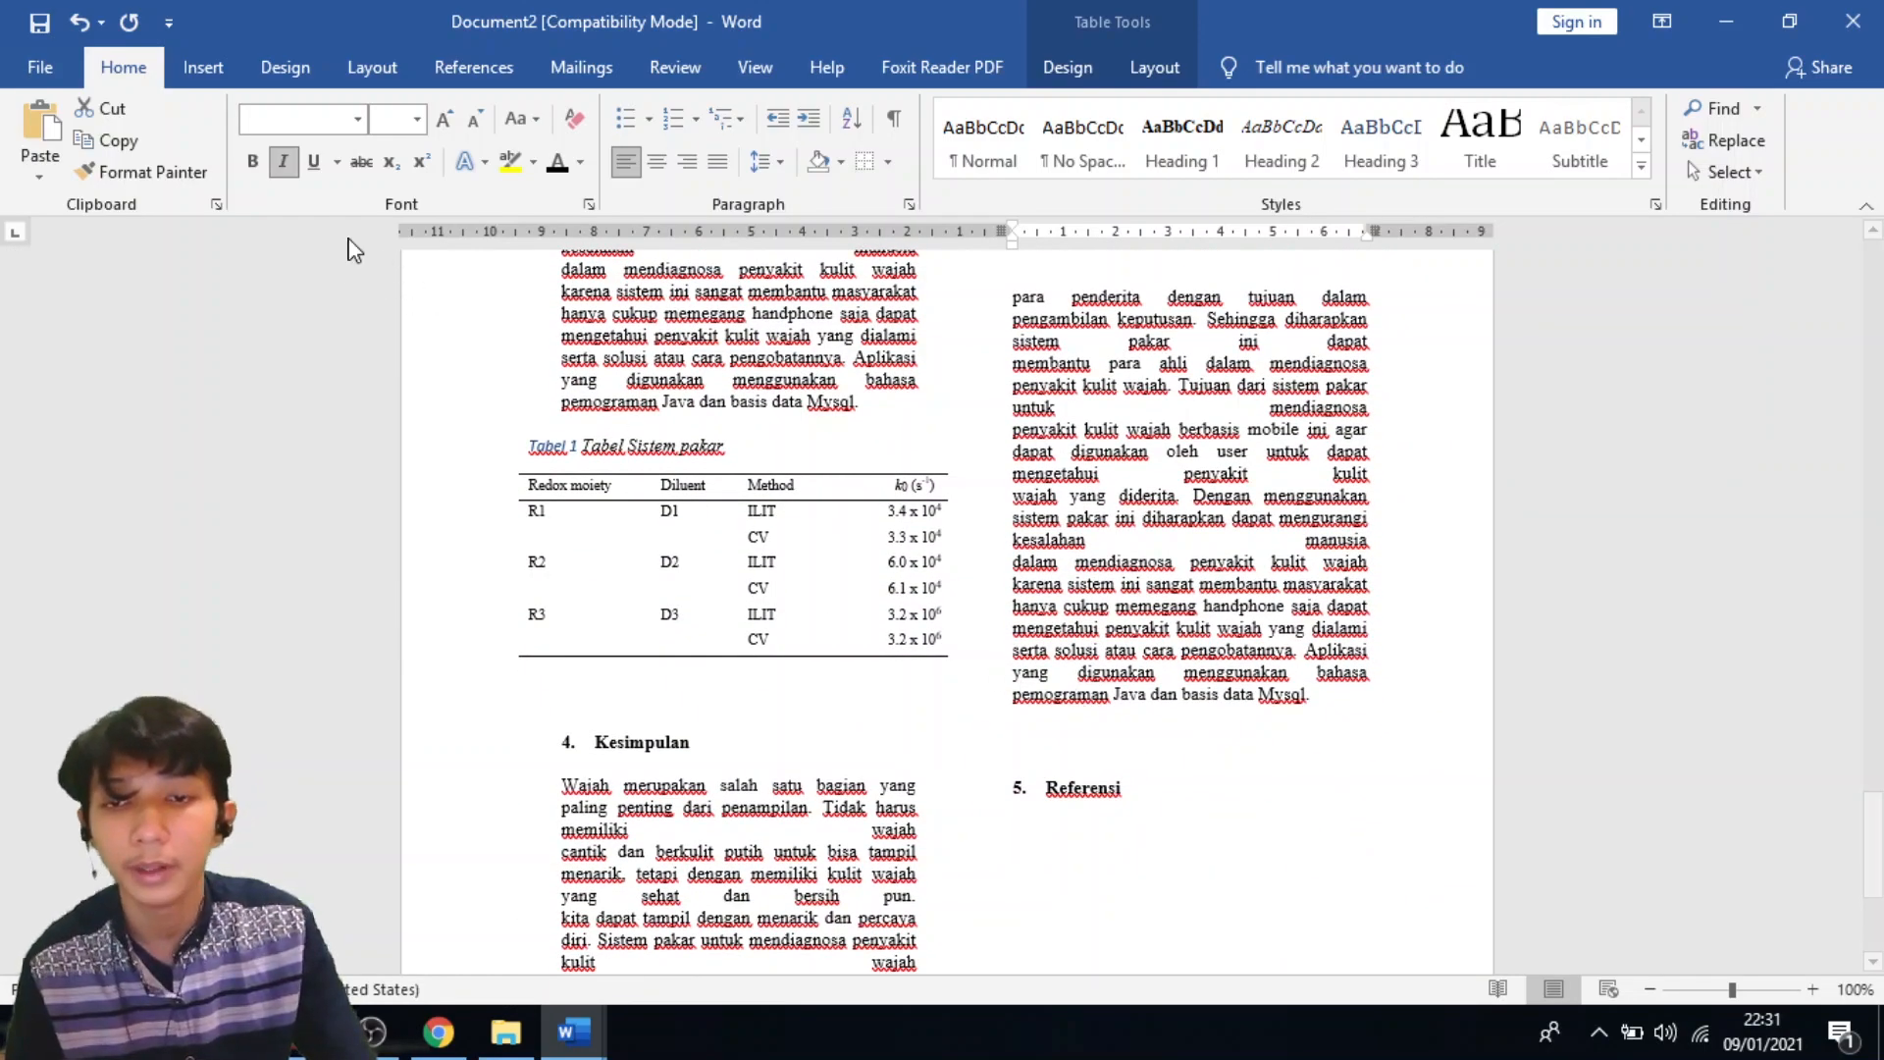
{"action": "left_click", "coordinate": [528, 484]}
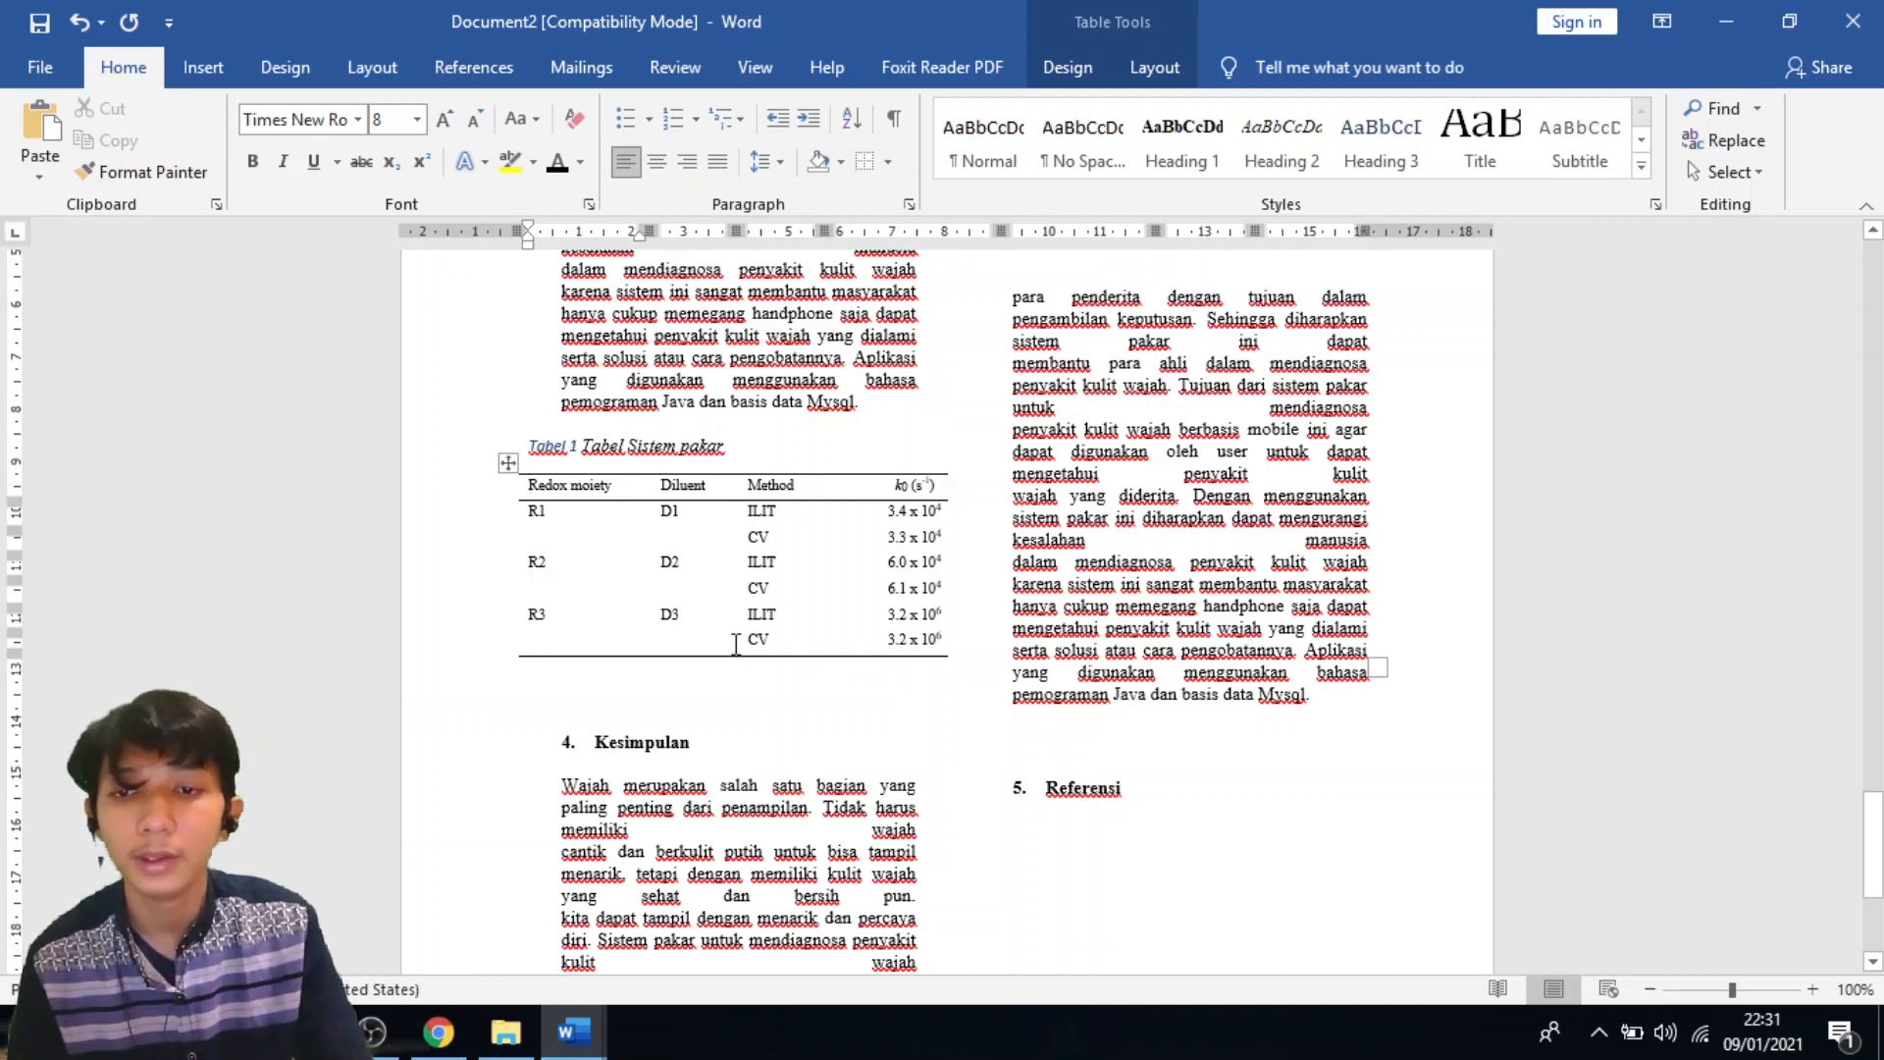
{"action": "left_click", "coordinate": [522, 485]}
{"action": "left_click", "coordinate": [533, 675]}
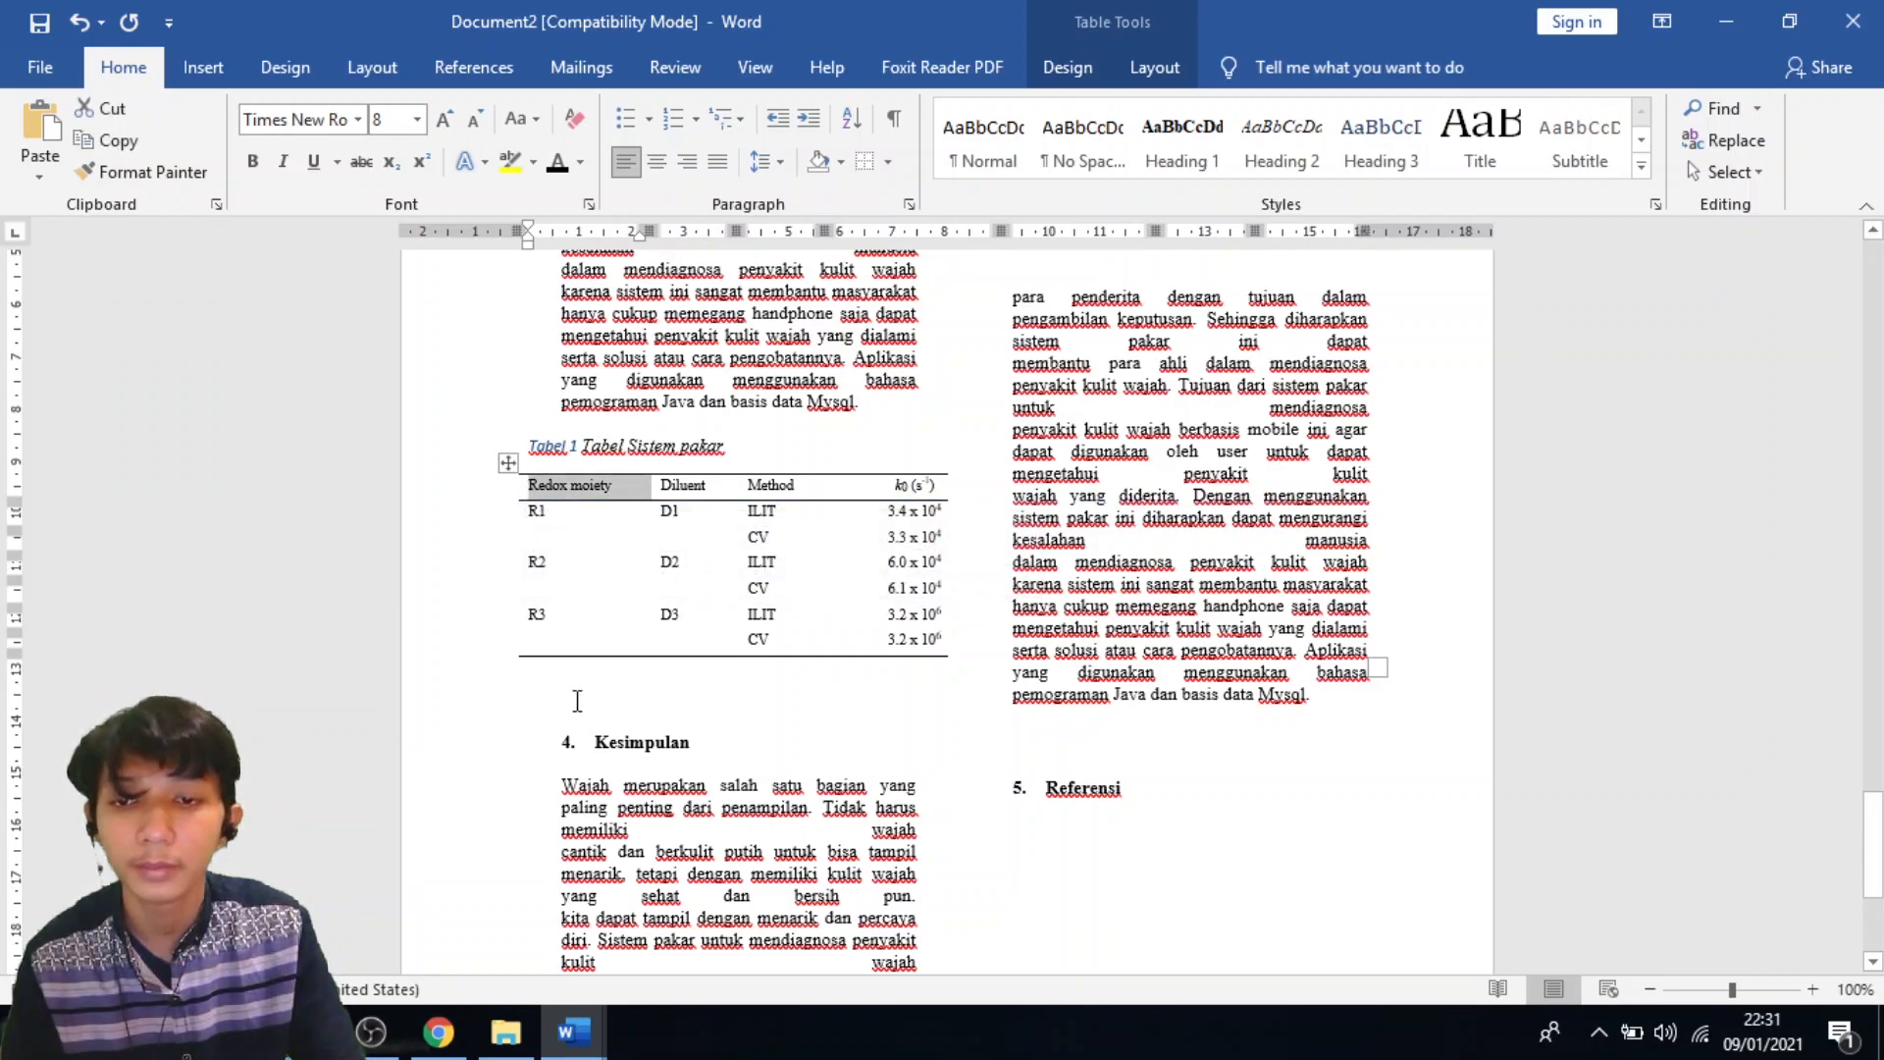
{"action": "left_click", "coordinate": [508, 462]}
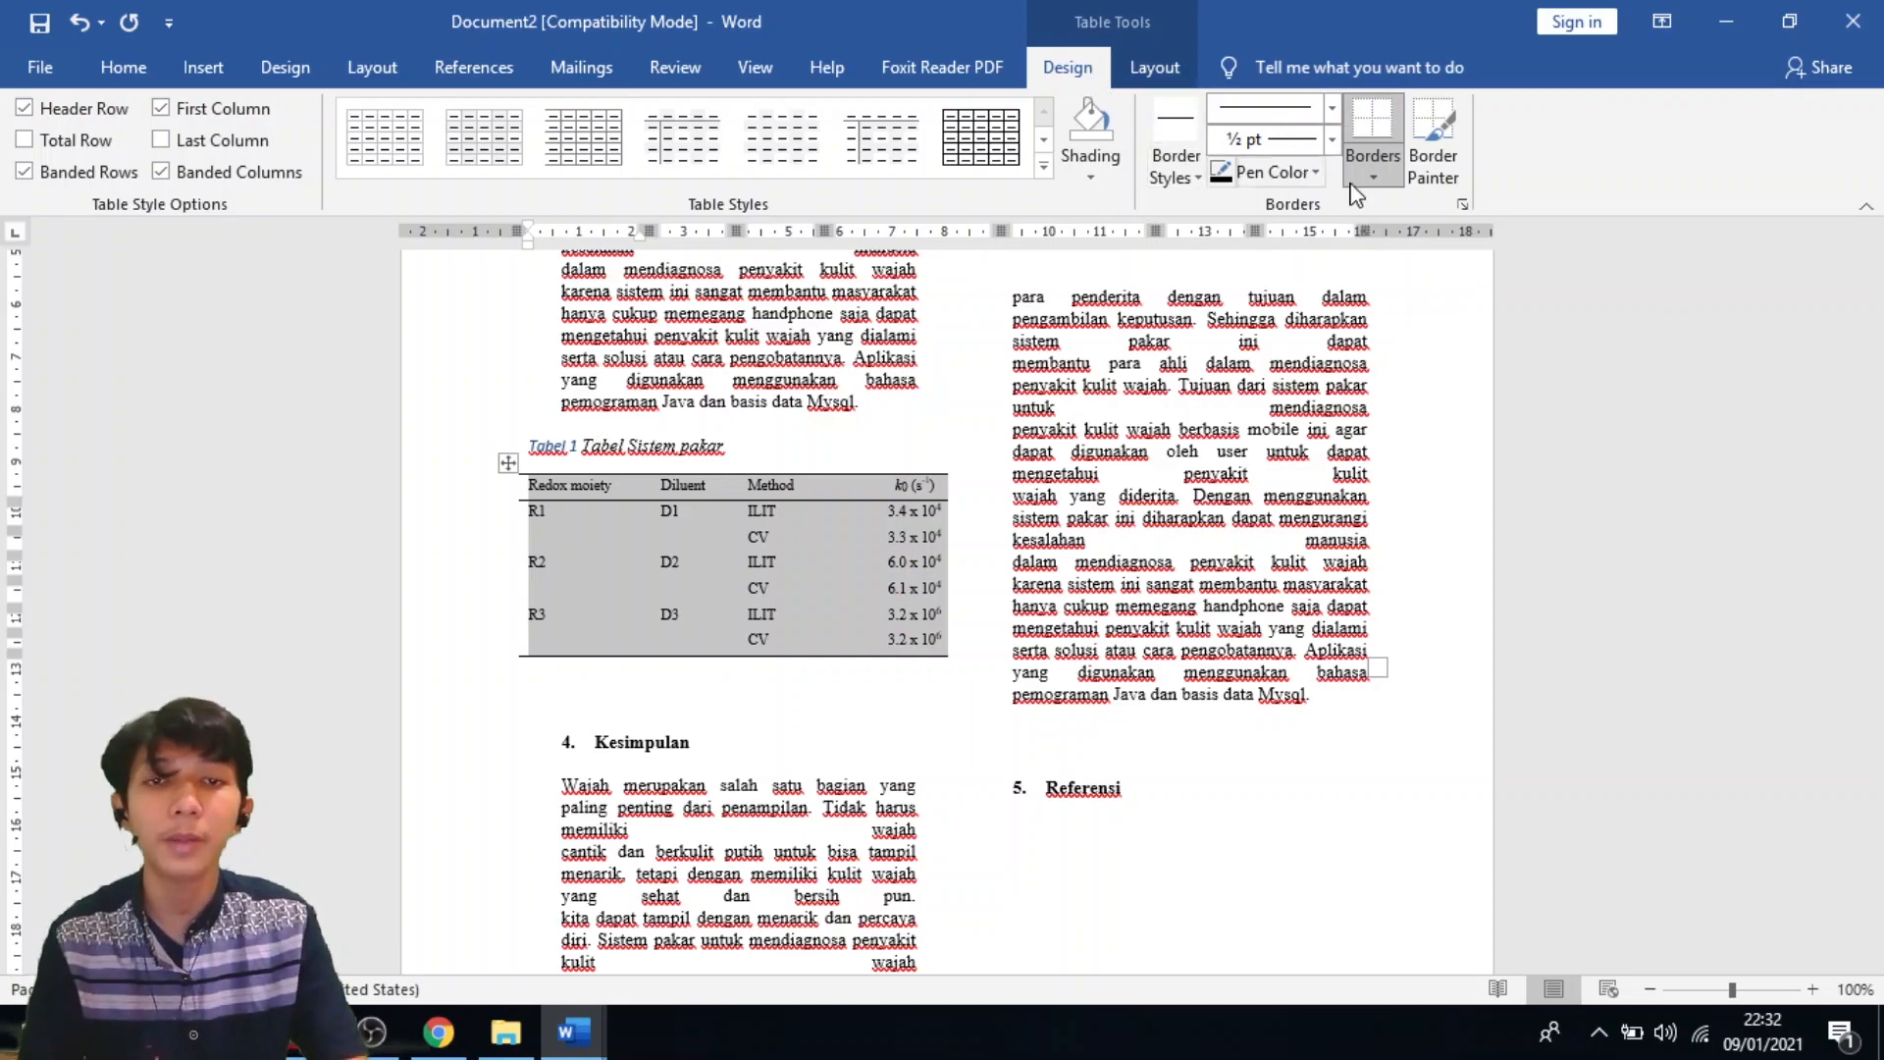
{"action": "left_click", "coordinate": [1377, 182]}
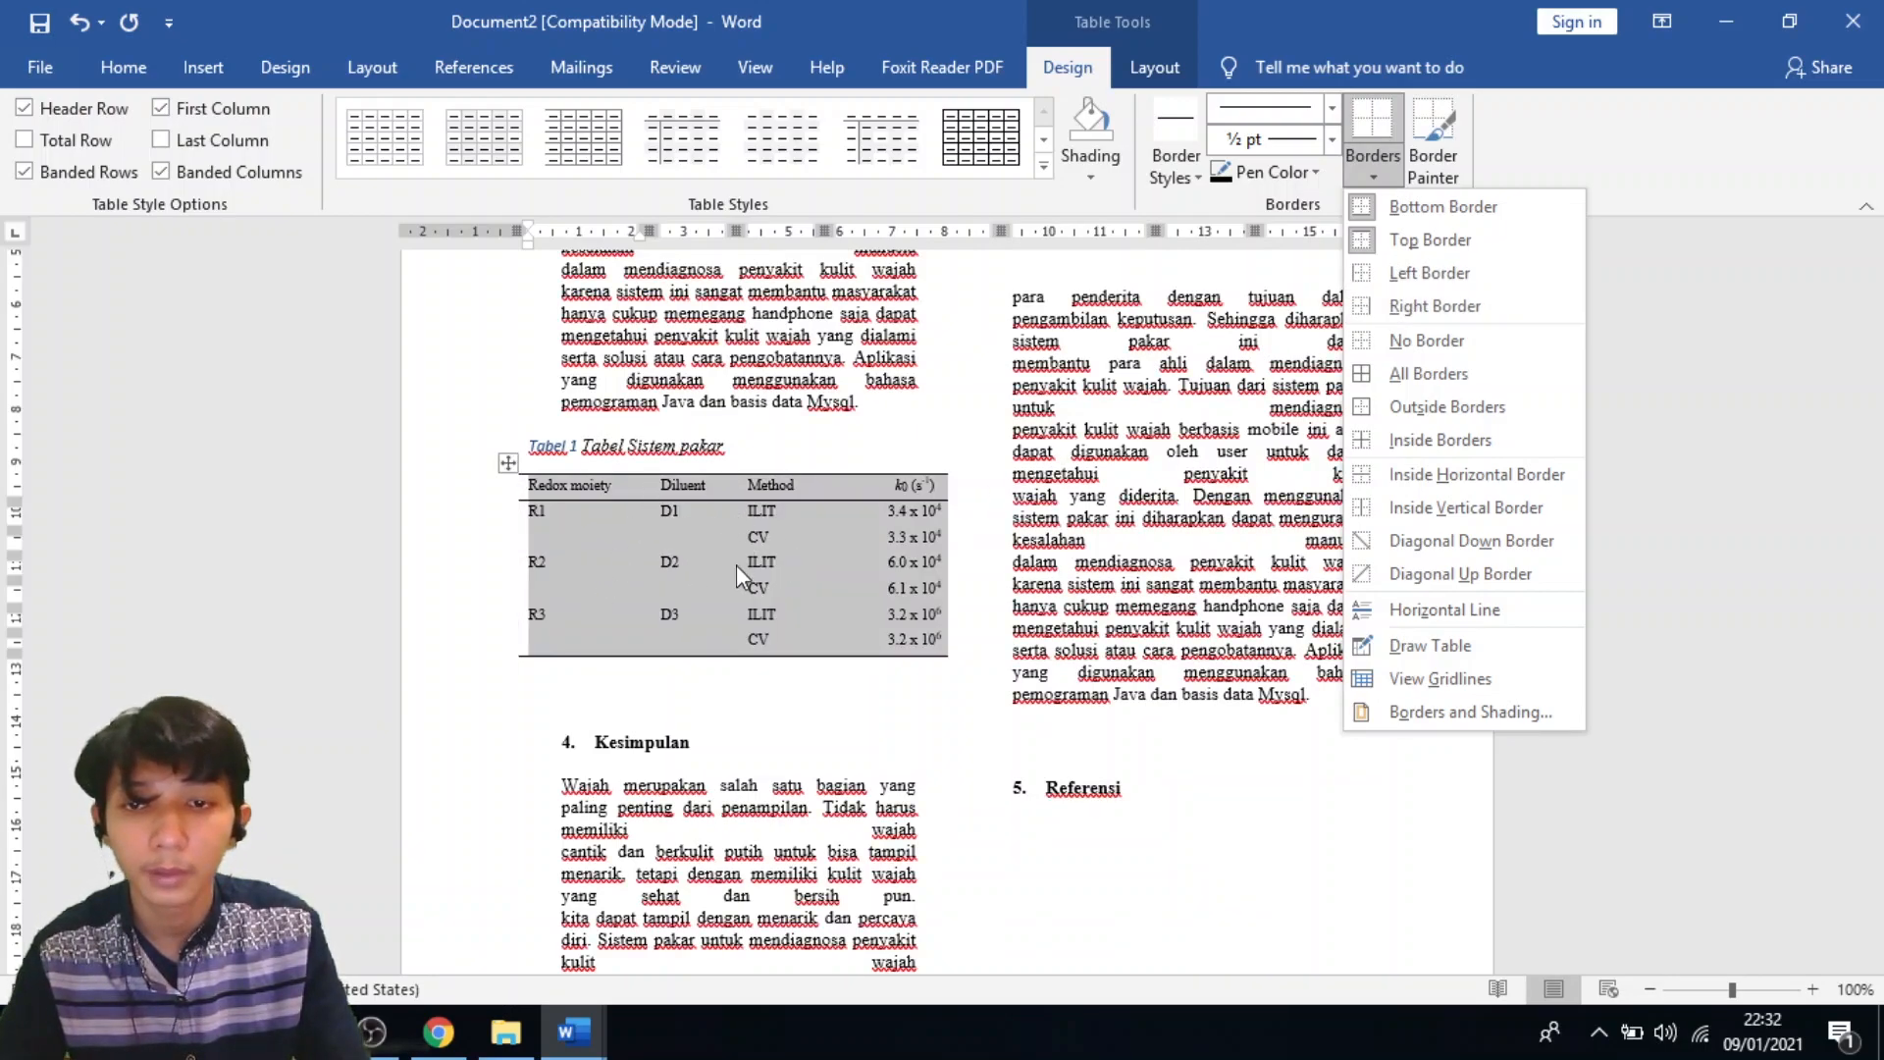
{"action": "left_click", "coordinate": [763, 663]}
Examine the captions above the two "Tabel Sistem pakar" tables and the tables' placement within the columns.
{"action": "scroll", "coordinate": [957, 600], "scroll_direction": "up", "scroll_amount": 5}
{"action": "left_click", "coordinate": [947, 588]}
{"action": "scroll", "coordinate": [944, 600], "scroll_direction": "down", "scroll_amount": 4}
{"action": "scroll", "coordinate": [944, 601], "scroll_direction": "up", "scroll_amount": 3}
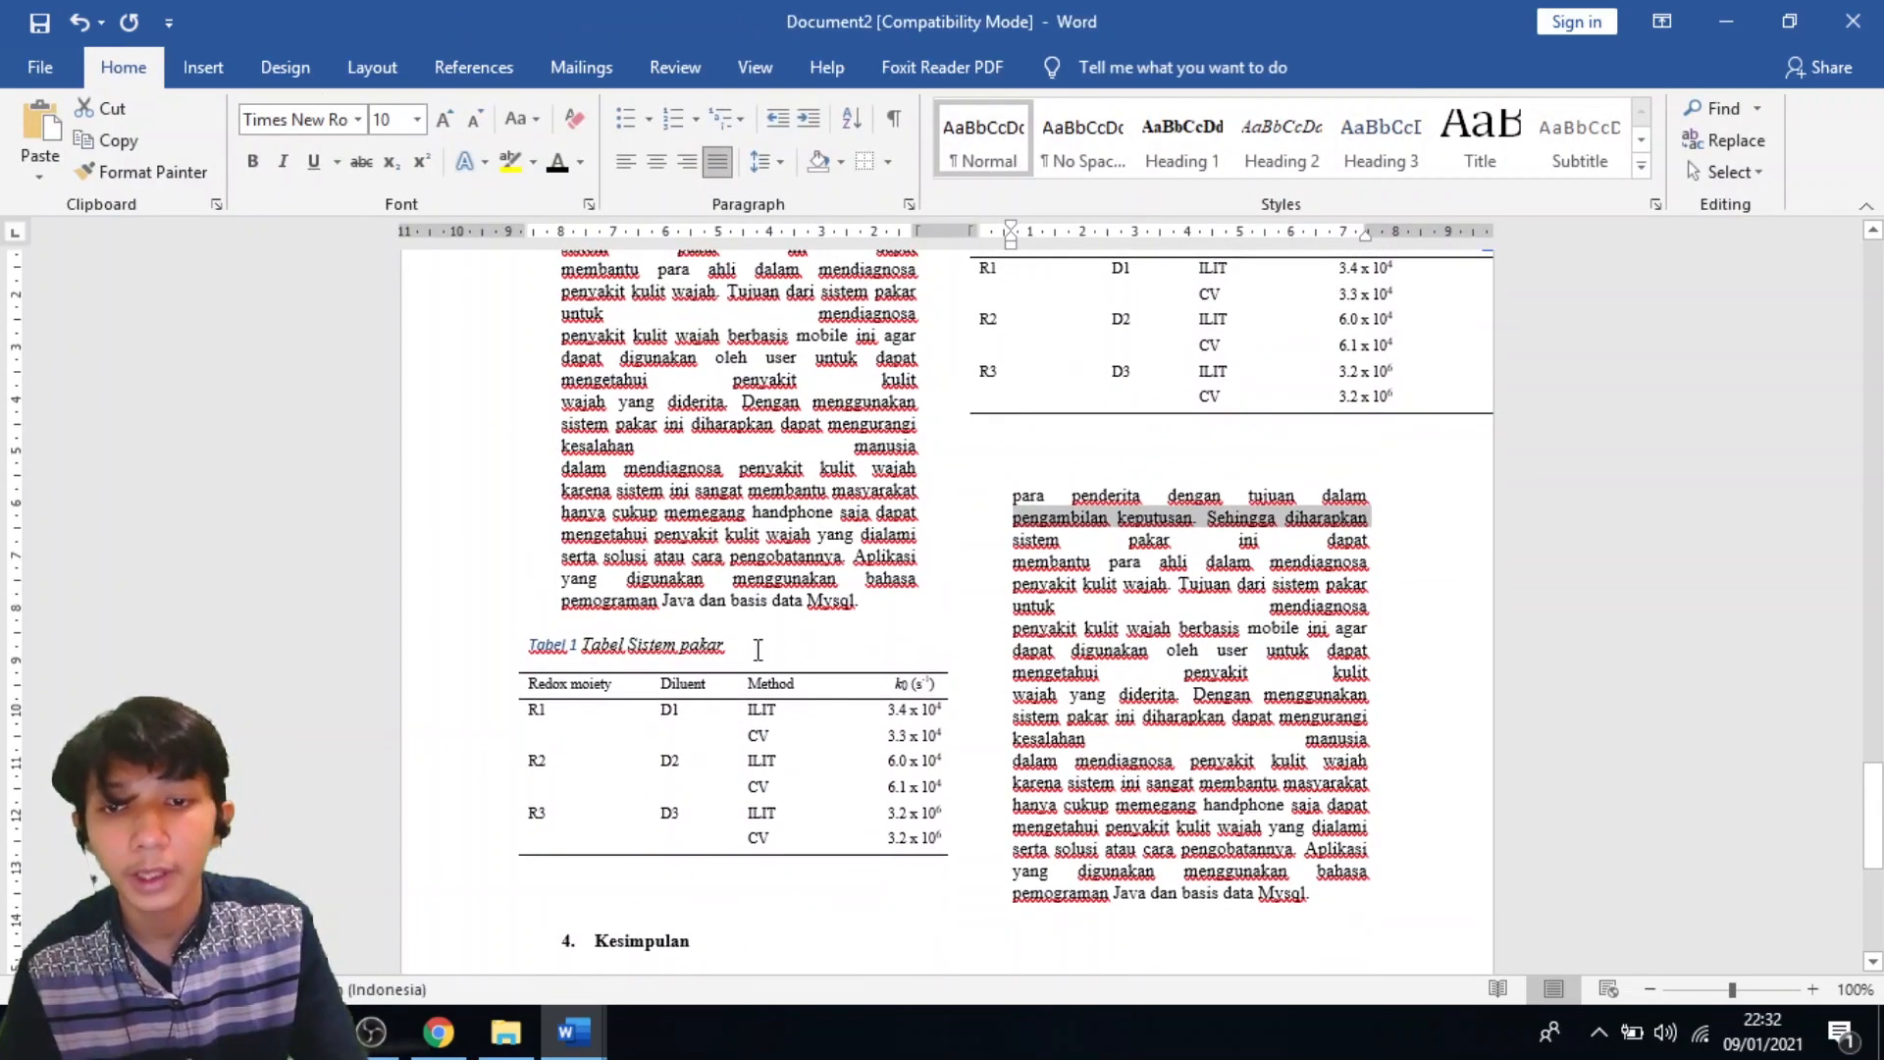
{"action": "left_click", "coordinate": [744, 648]}
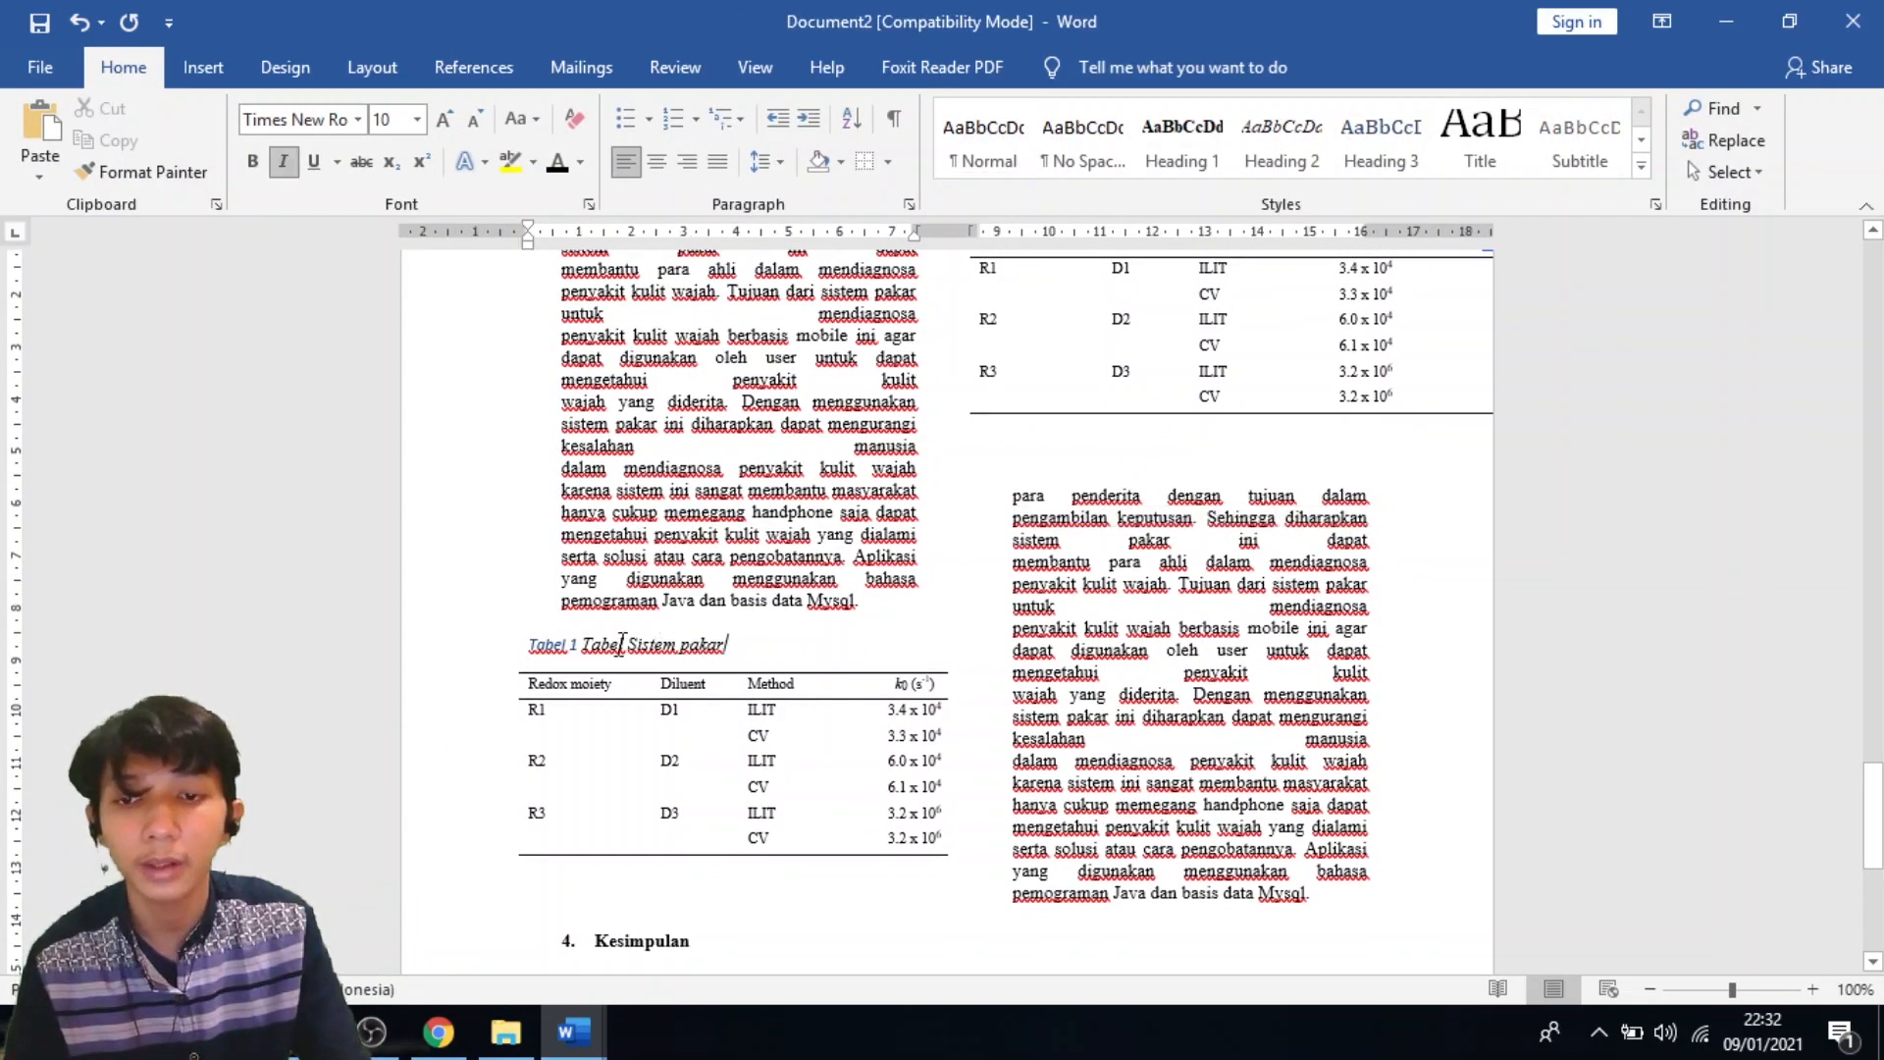
{"action": "left_click", "coordinate": [475, 68]}
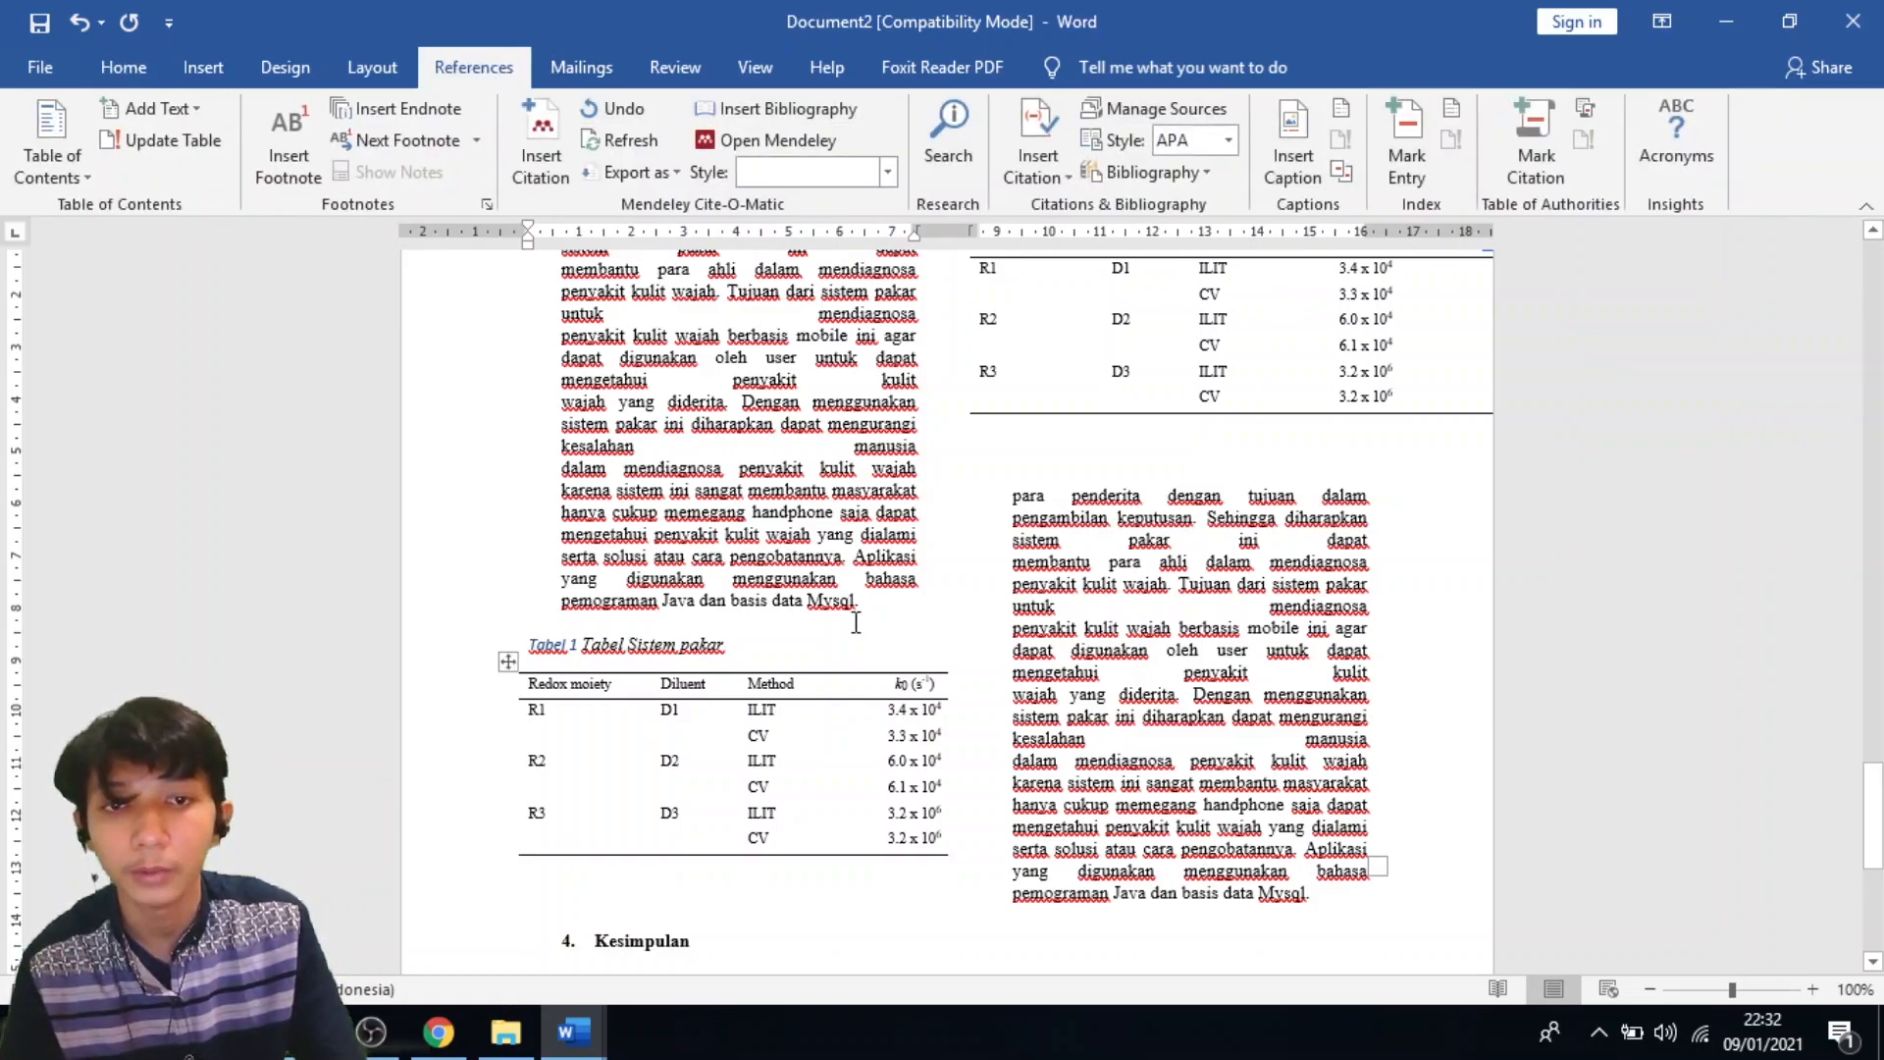
{"action": "scroll", "coordinate": [856, 622], "scroll_direction": "up", "scroll_amount": 5}
{"action": "scroll", "coordinate": [942, 611], "scroll_direction": "down", "scroll_amount": 3}
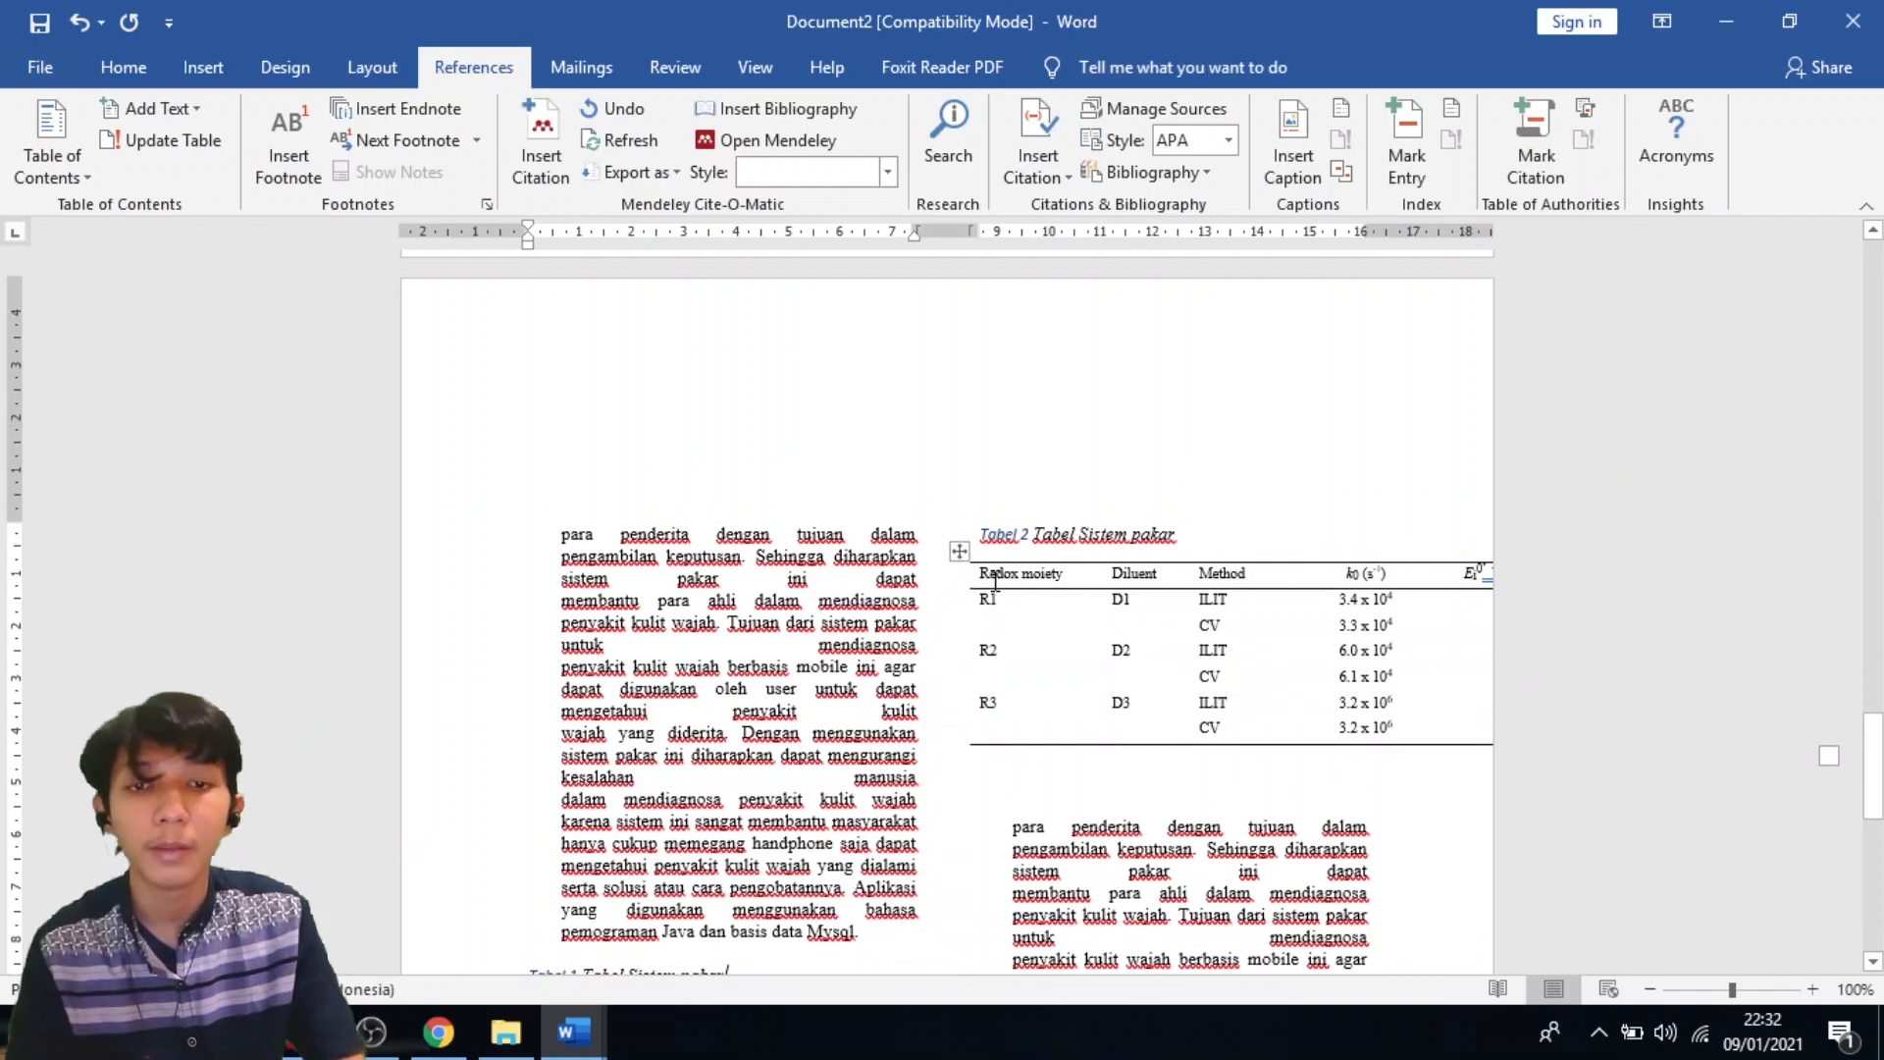
{"action": "scroll", "coordinate": [898, 624], "scroll_direction": "down", "scroll_amount": 1}
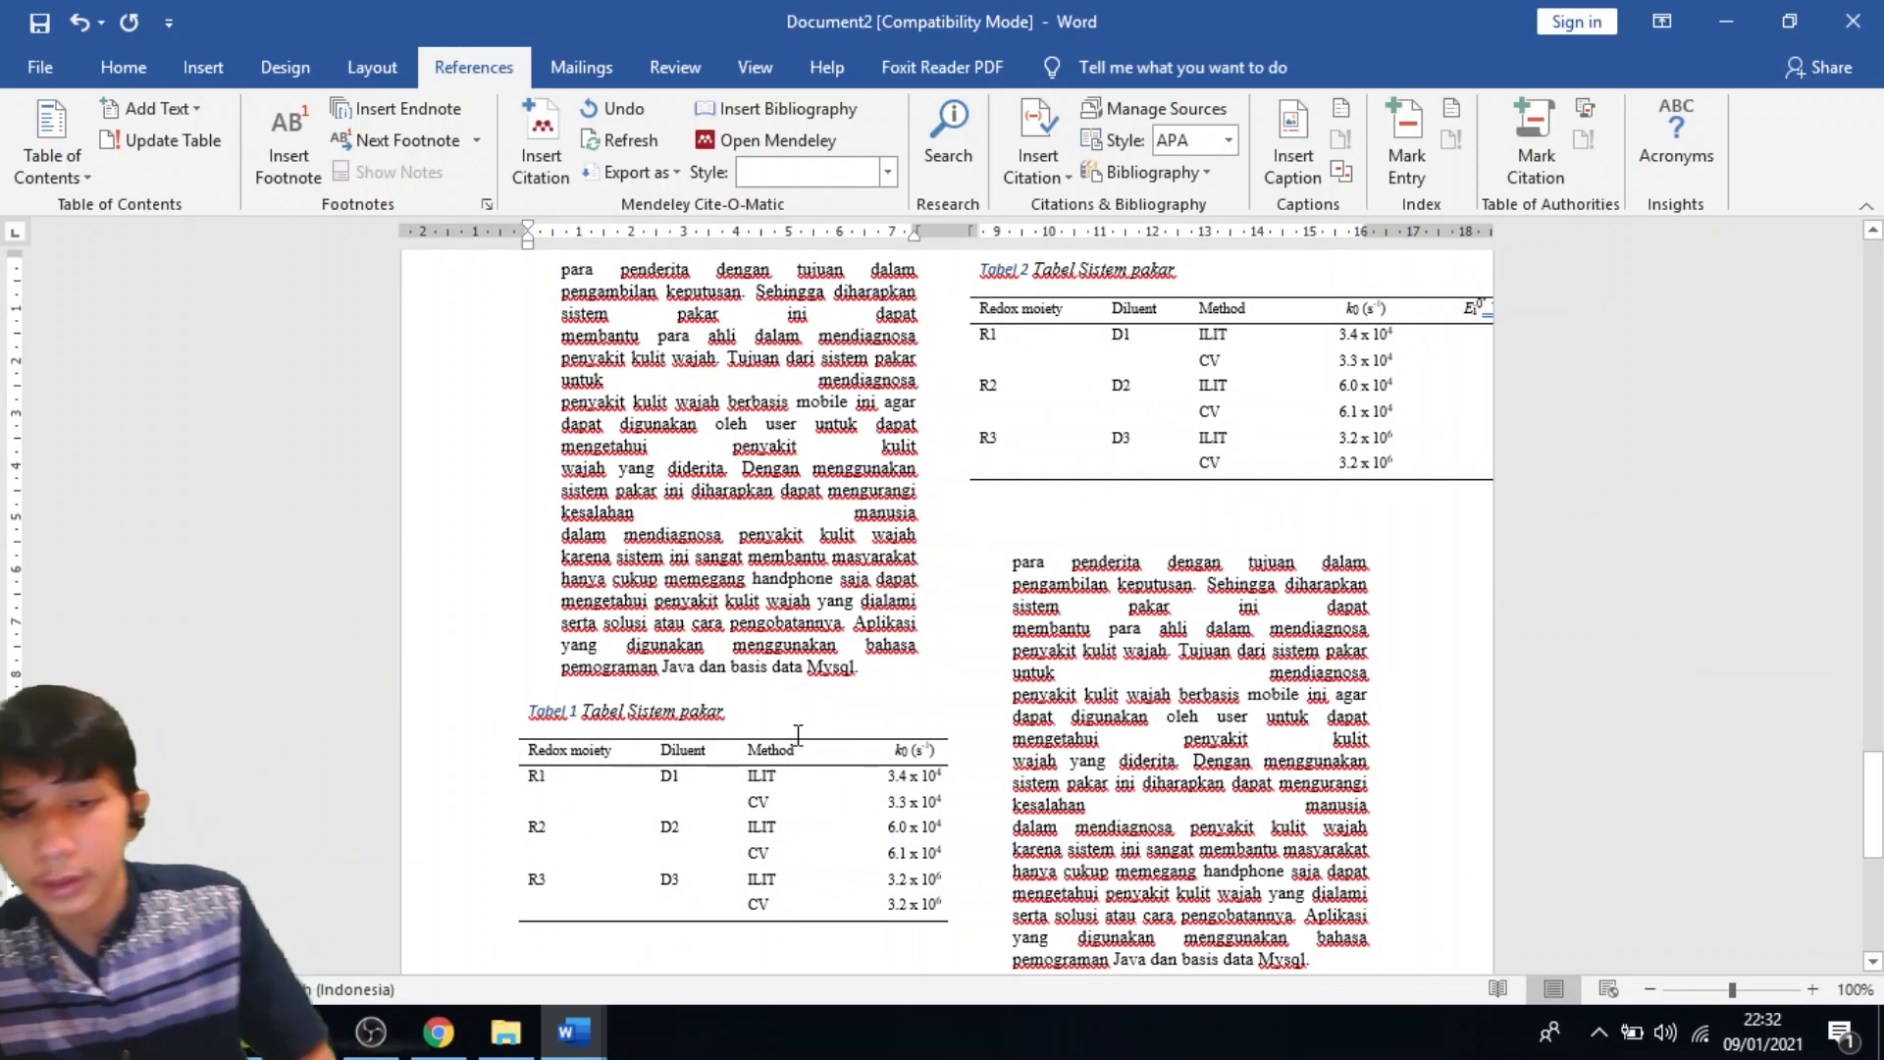
{"action": "scroll", "coordinate": [804, 734], "scroll_direction": "up", "scroll_amount": 2}
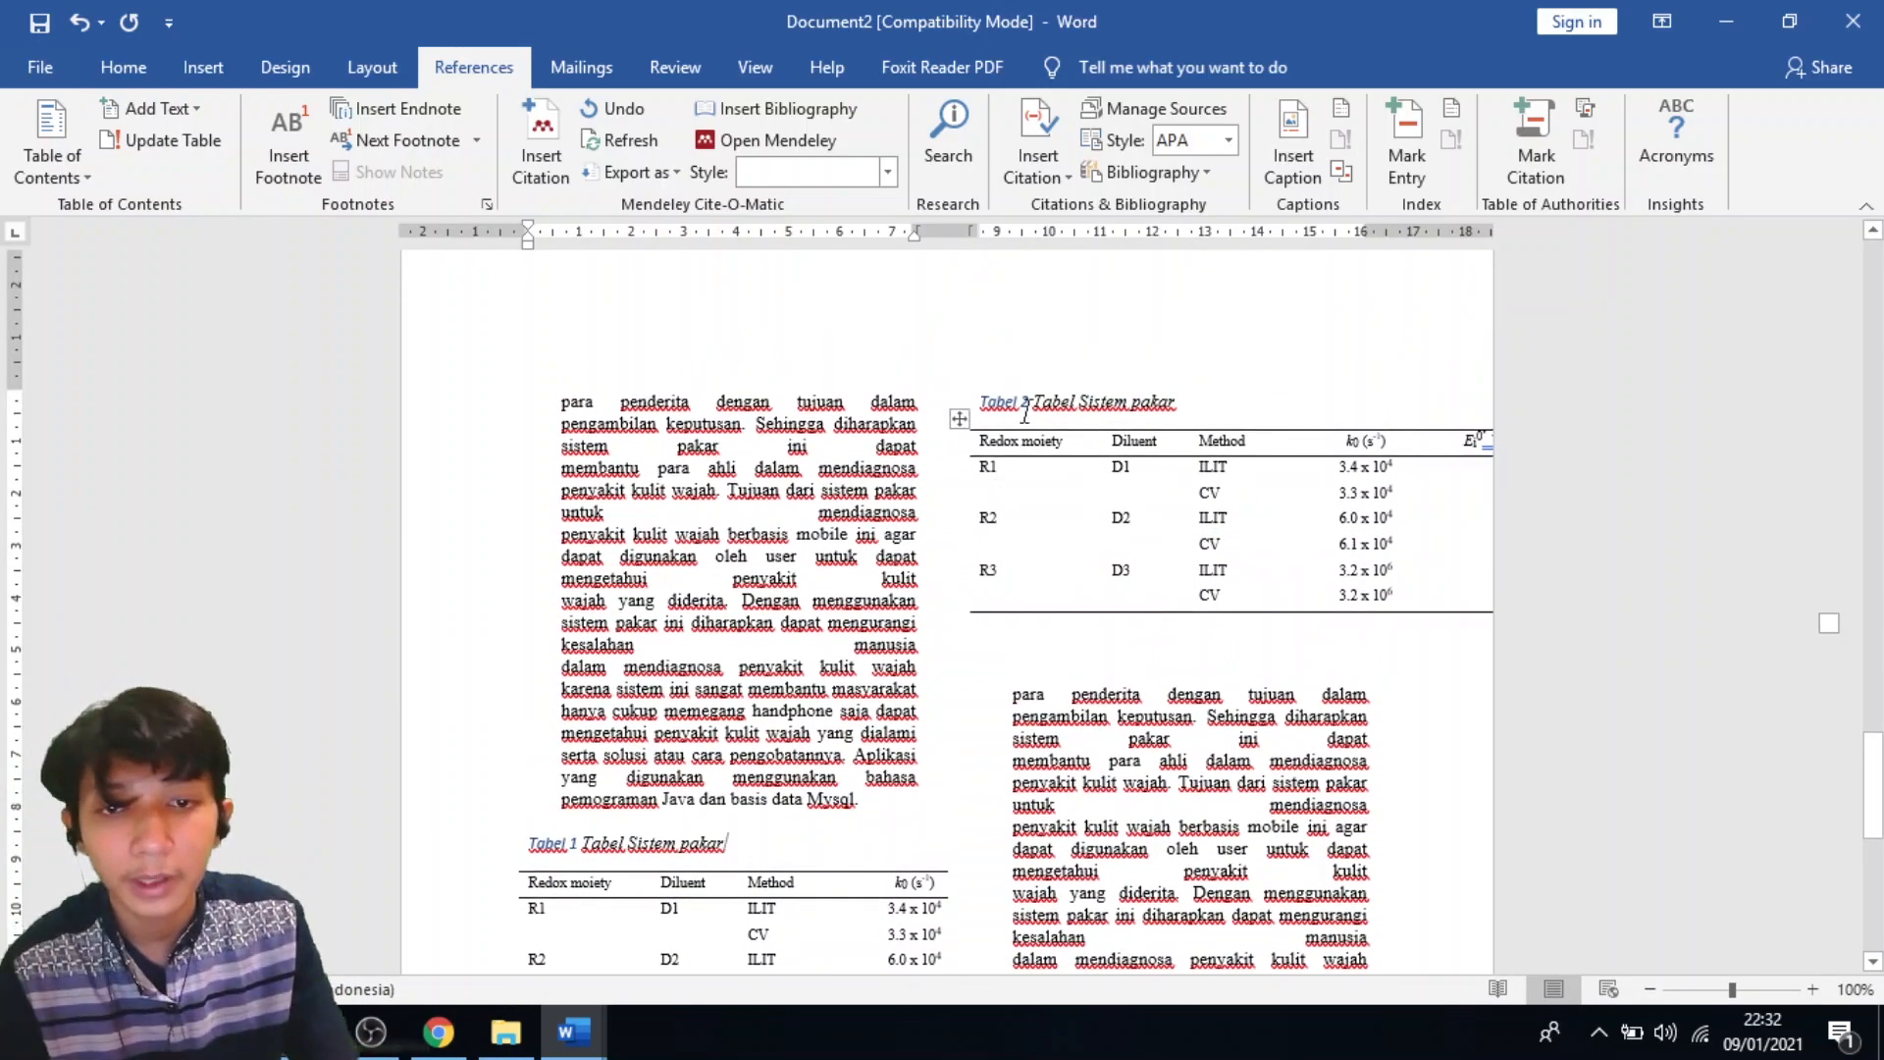
{"action": "scroll", "coordinate": [931, 785], "scroll_direction": "down", "scroll_amount": 1}
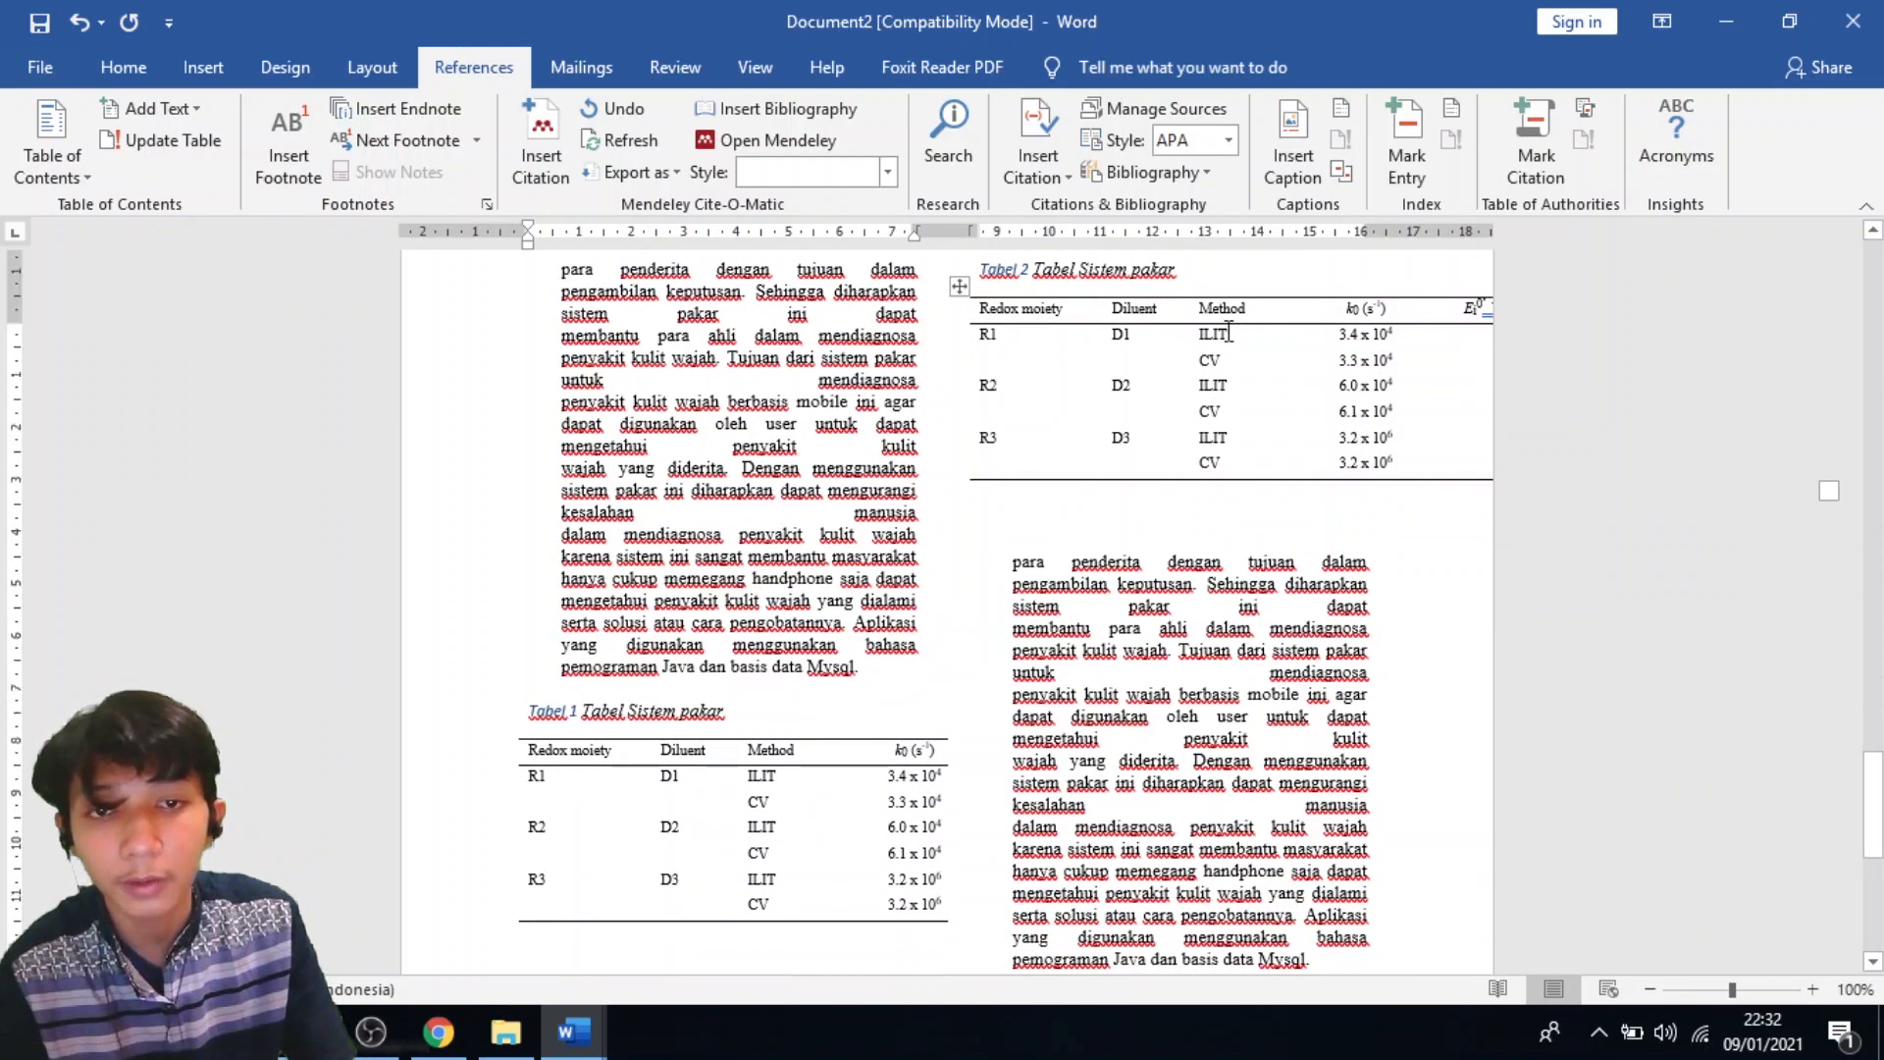
View the editing options for the "Tabel 2" caption and review the surrounding pages of the two-column layout.
{"action": "left_click_drag", "start_coordinate": [1171, 335], "coordinate": [1003, 348]}
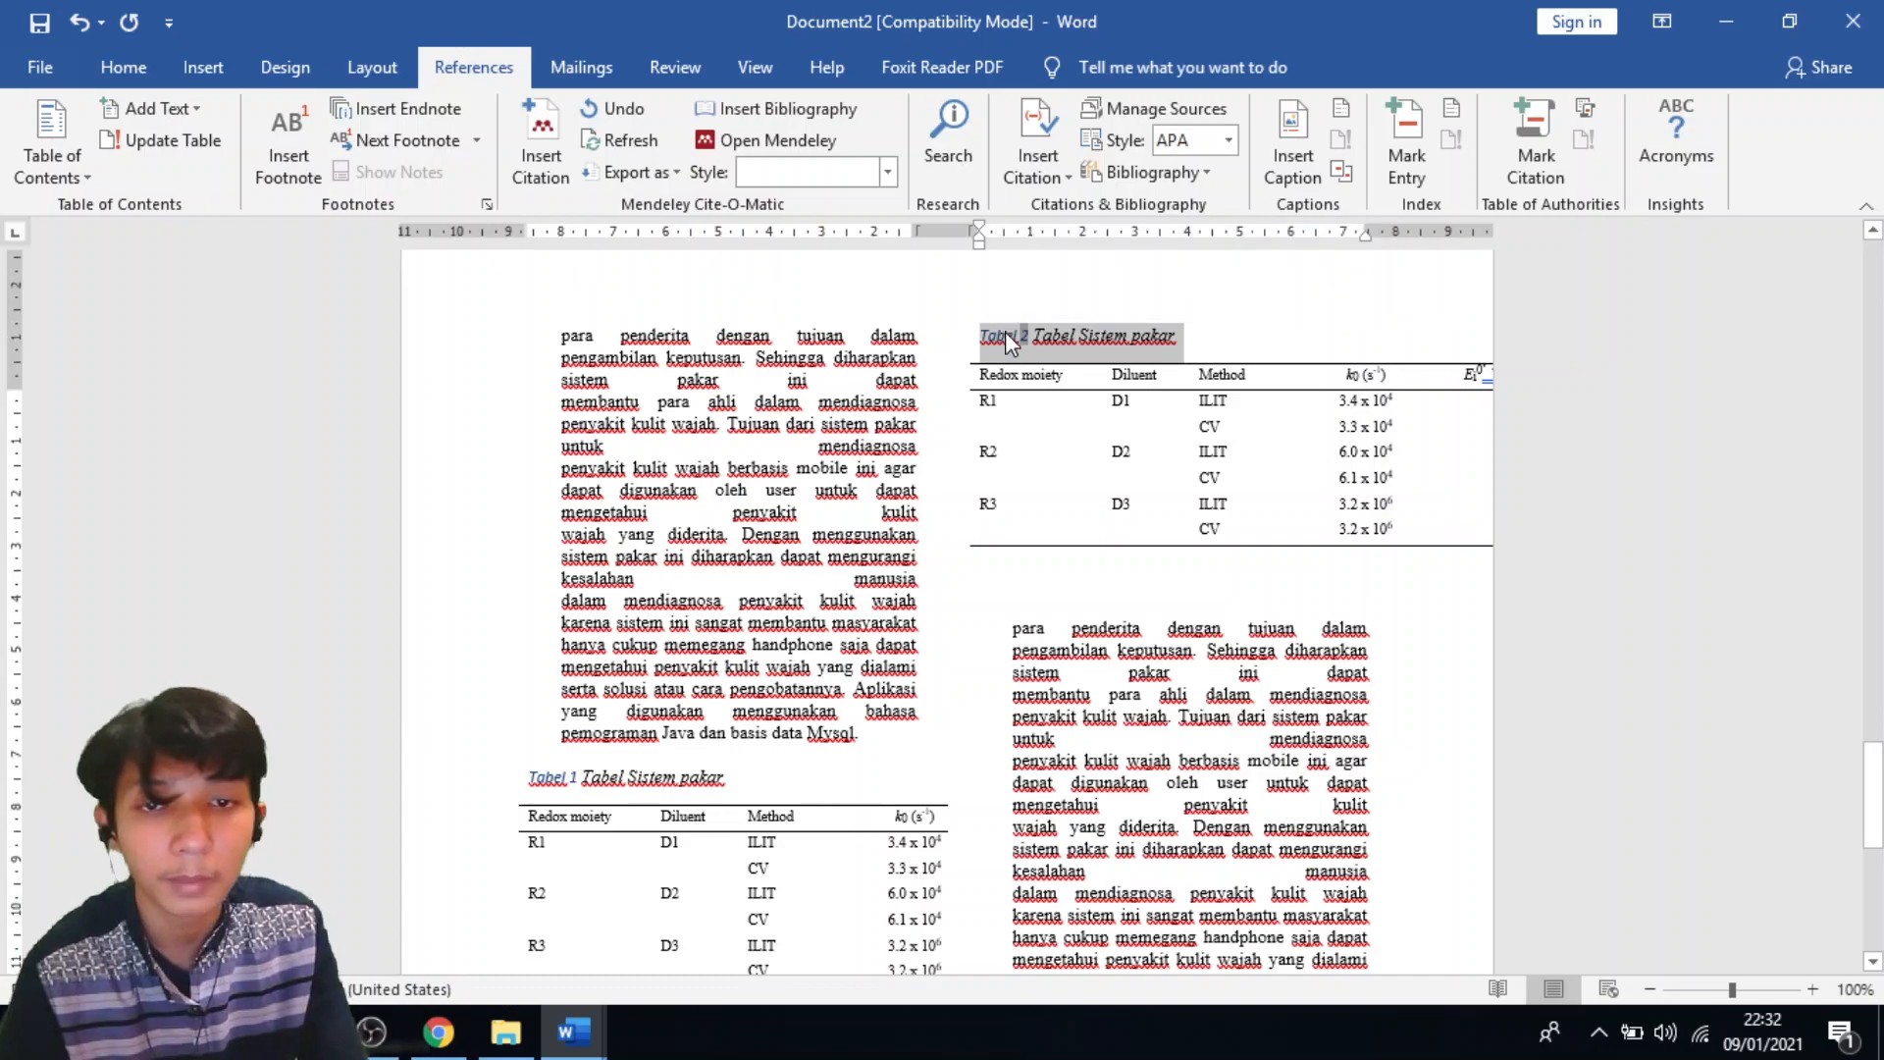
{"action": "scroll", "coordinate": [1005, 332], "scroll_direction": "up", "scroll_amount": 1}
{"action": "right_click", "coordinate": [1030, 400]}
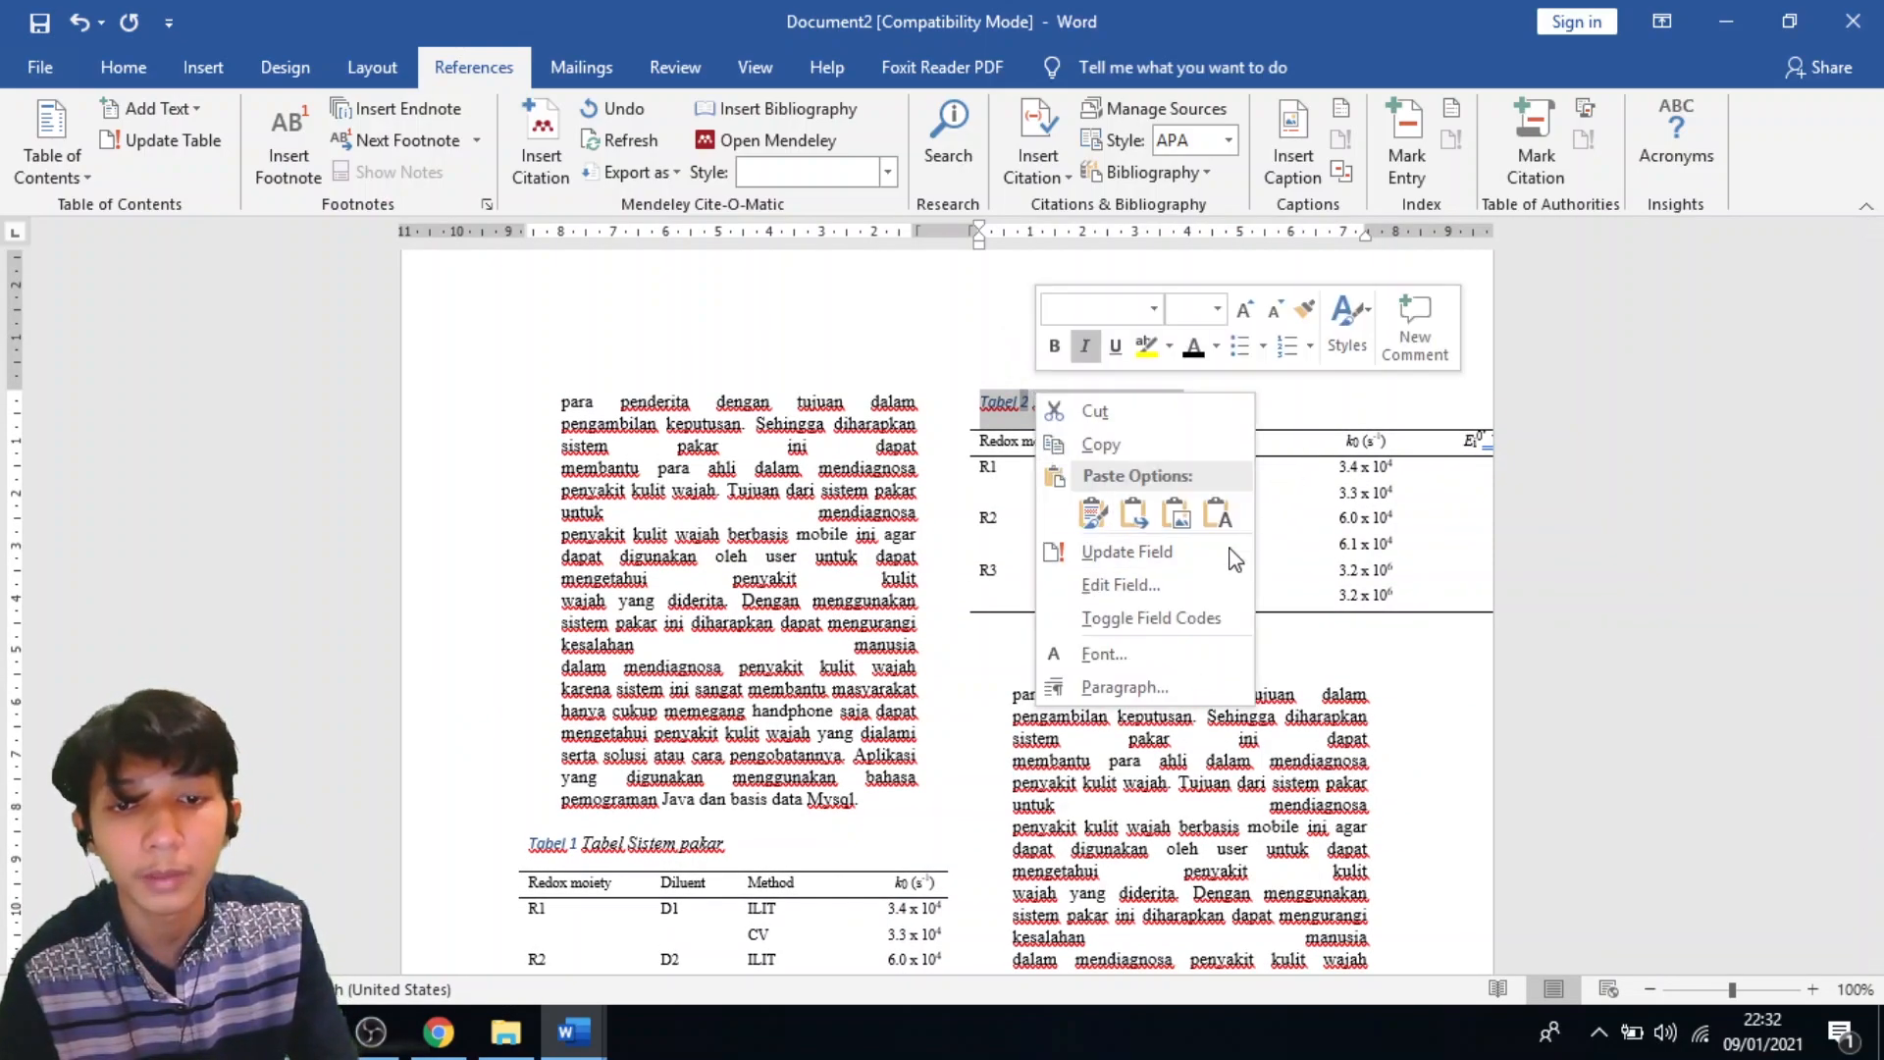
{"action": "left_click", "coordinate": [956, 435]}
{"action": "scroll", "coordinate": [1086, 451], "scroll_direction": "down", "scroll_amount": 11}
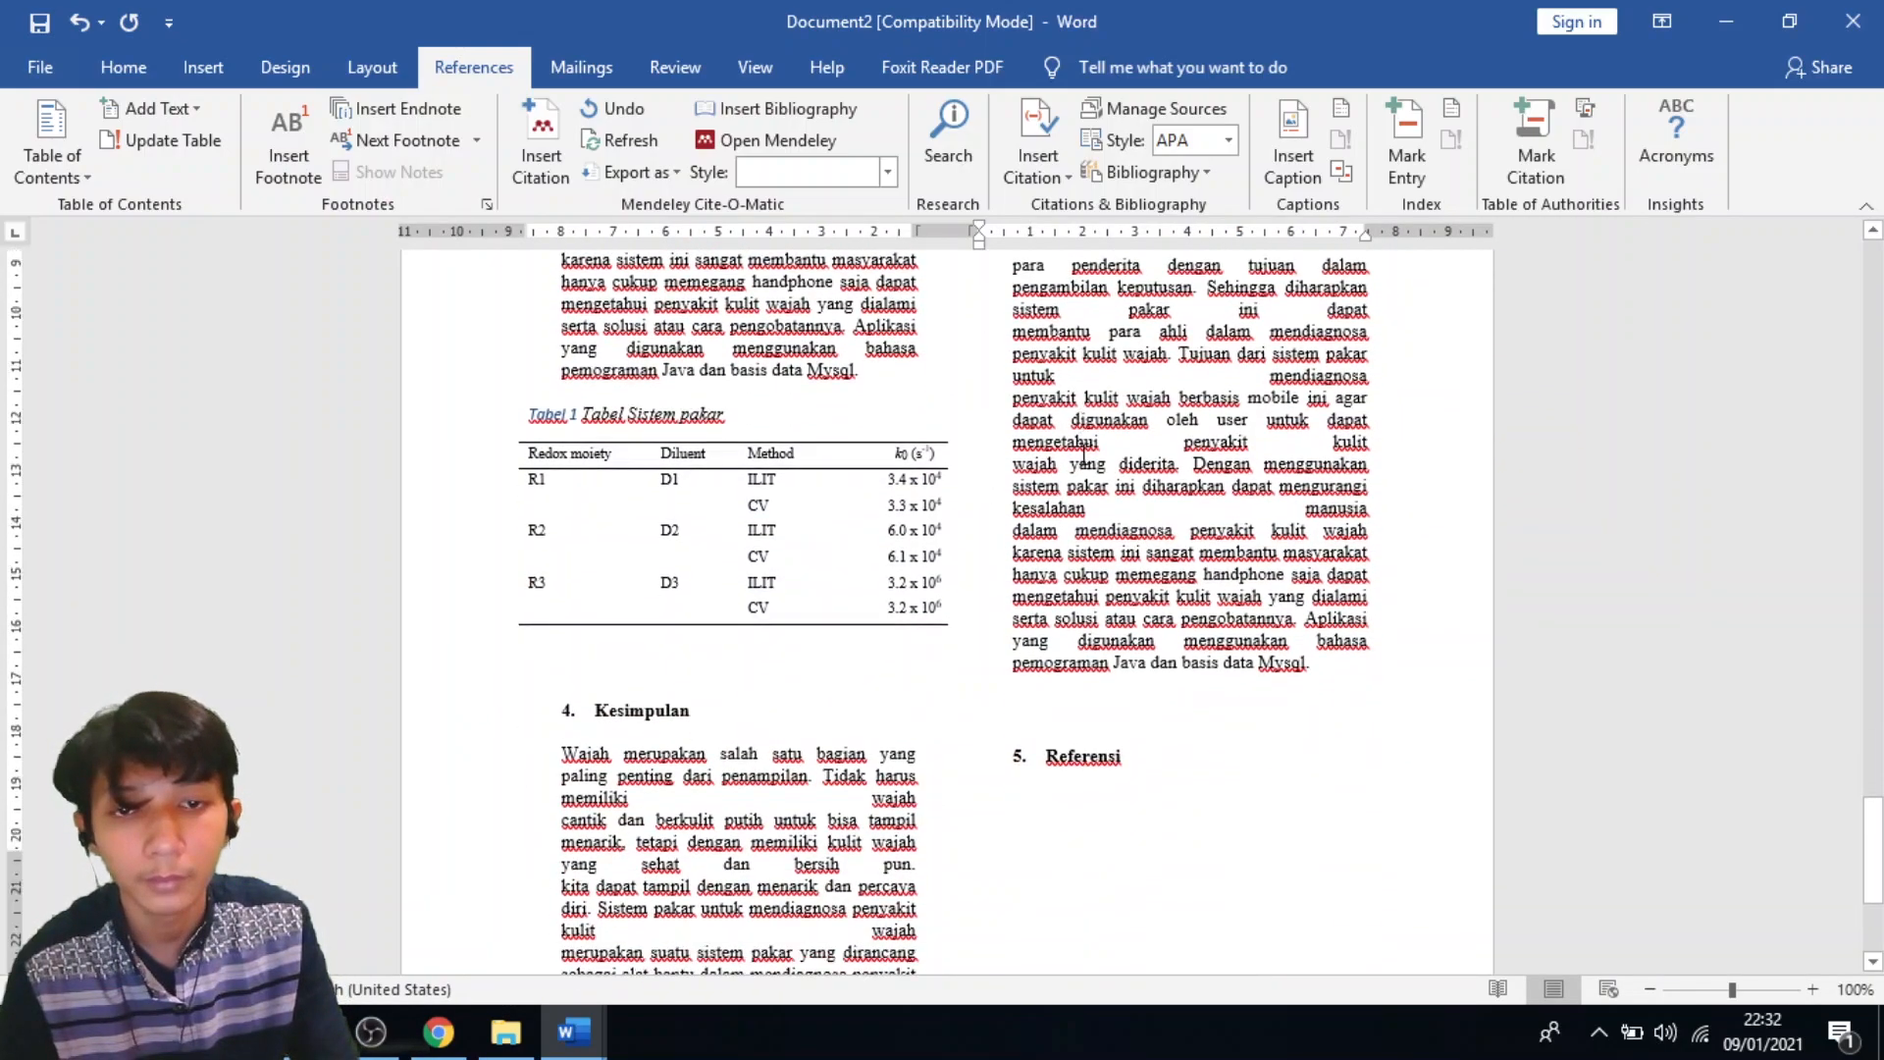
{"action": "scroll", "coordinate": [1086, 454], "scroll_direction": "up", "scroll_amount": 5}
{"action": "scroll", "coordinate": [1086, 454], "scroll_direction": "up", "scroll_amount": 20}
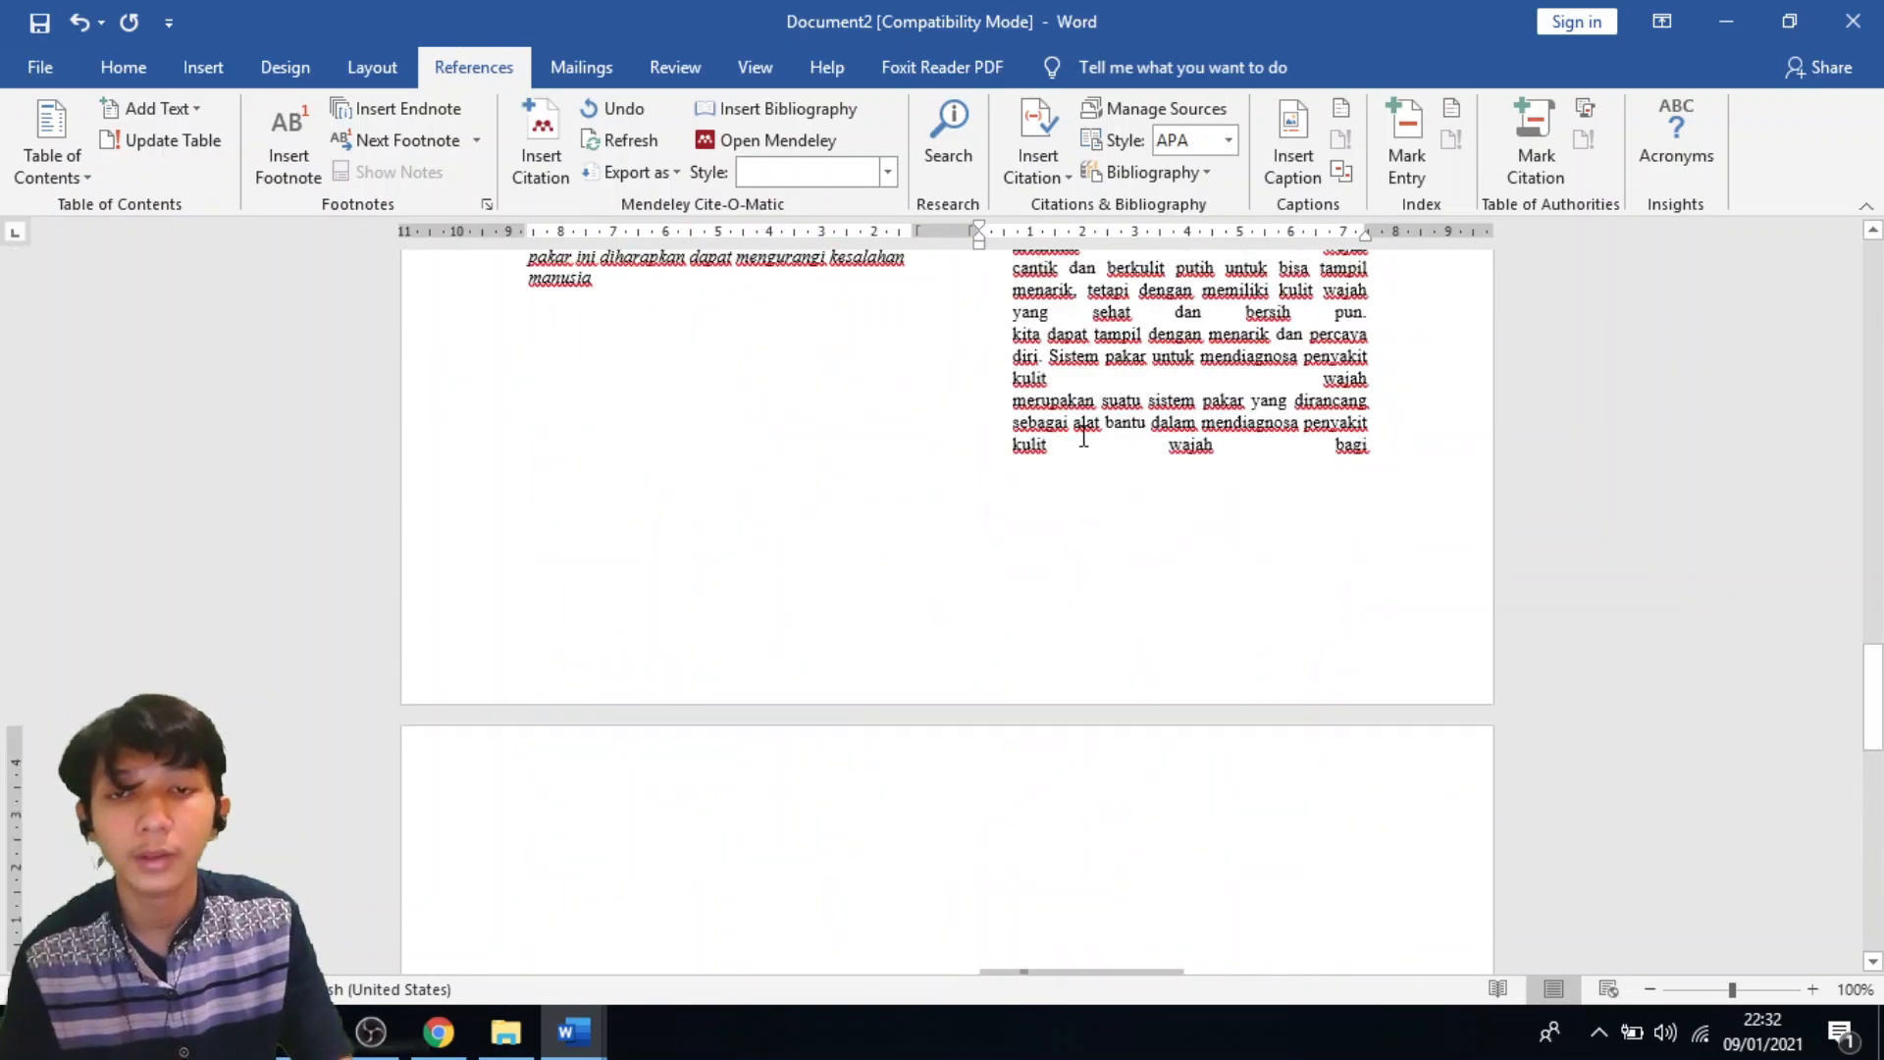
Place the insertion point at the end of the first column of "Pendahuluan", open Mendeley and dismiss its welcome message.
{"action": "scroll", "coordinate": [1082, 442], "scroll_direction": "up", "scroll_amount": 10}
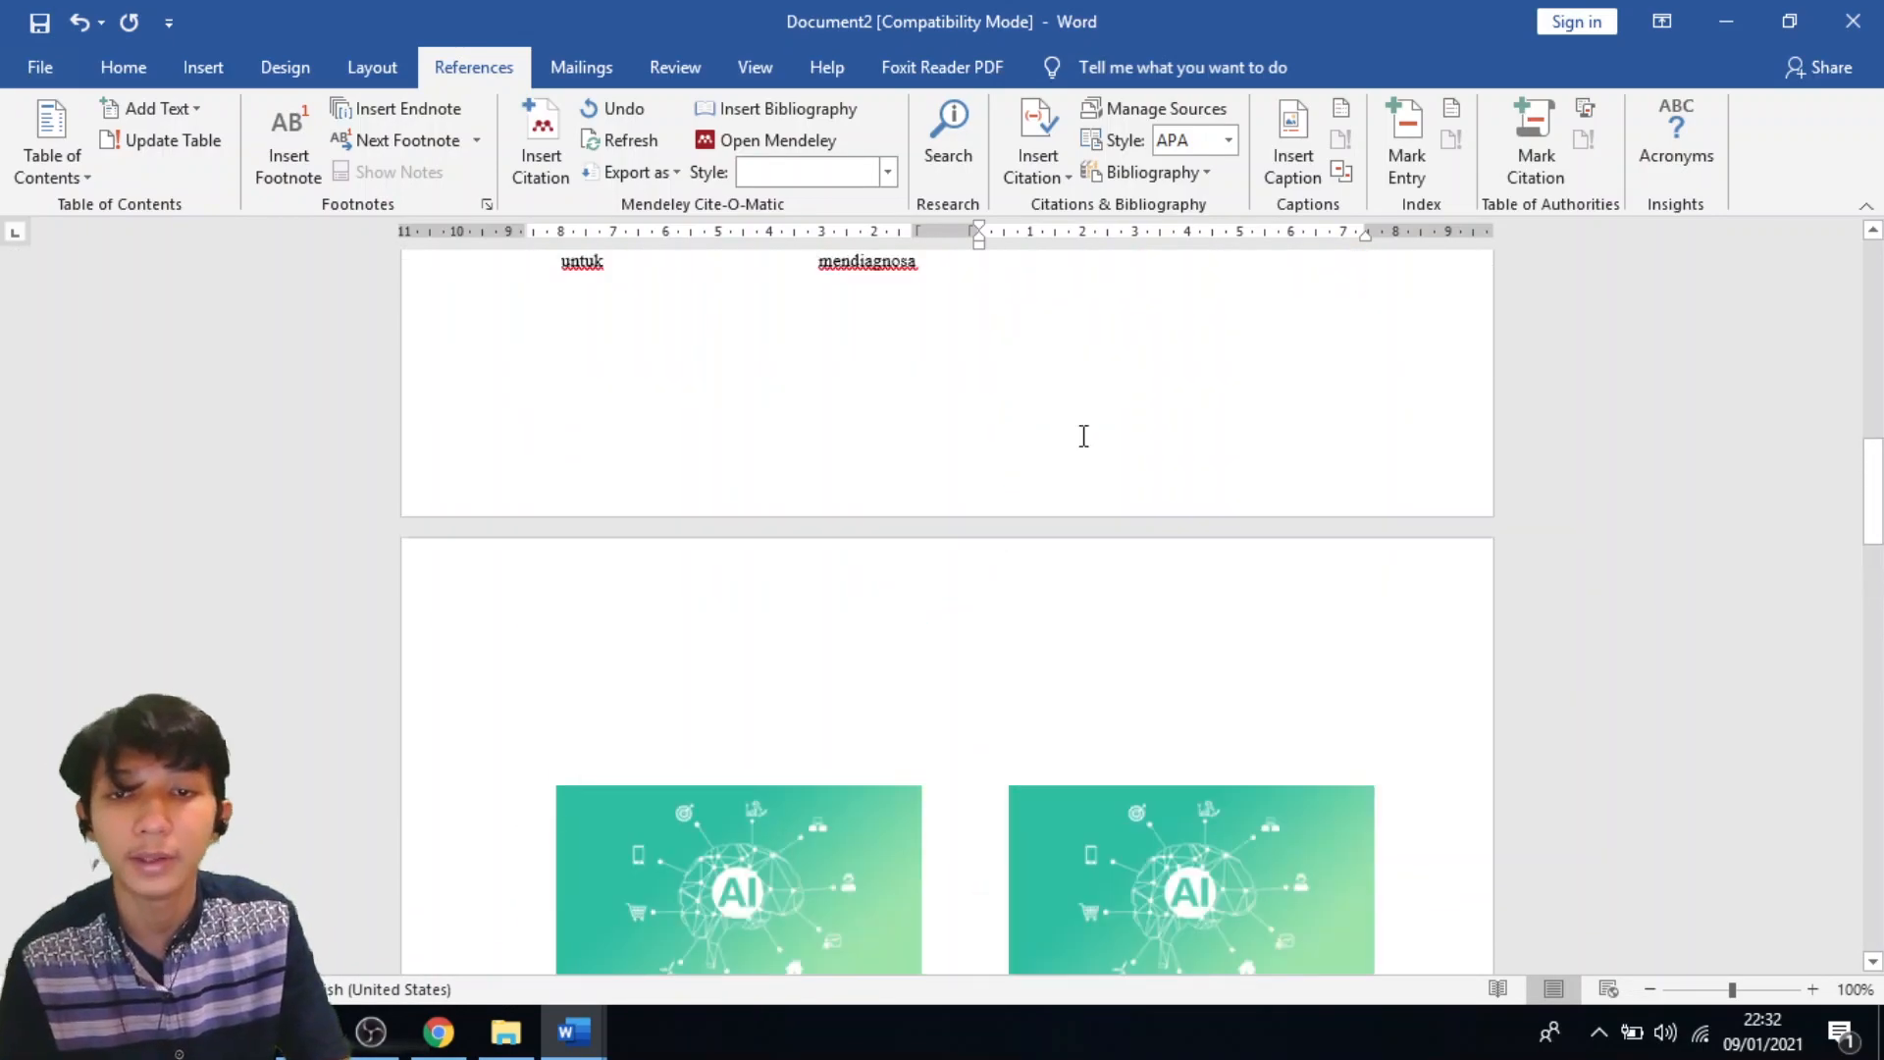
{"action": "scroll", "coordinate": [1102, 497], "scroll_direction": "down", "scroll_amount": 8}
{"action": "scroll", "coordinate": [1110, 530], "scroll_direction": "down", "scroll_amount": 11}
{"action": "scroll", "coordinate": [1089, 609], "scroll_direction": "up", "scroll_amount": 10}
{"action": "scroll", "coordinate": [1080, 569], "scroll_direction": "up", "scroll_amount": 10}
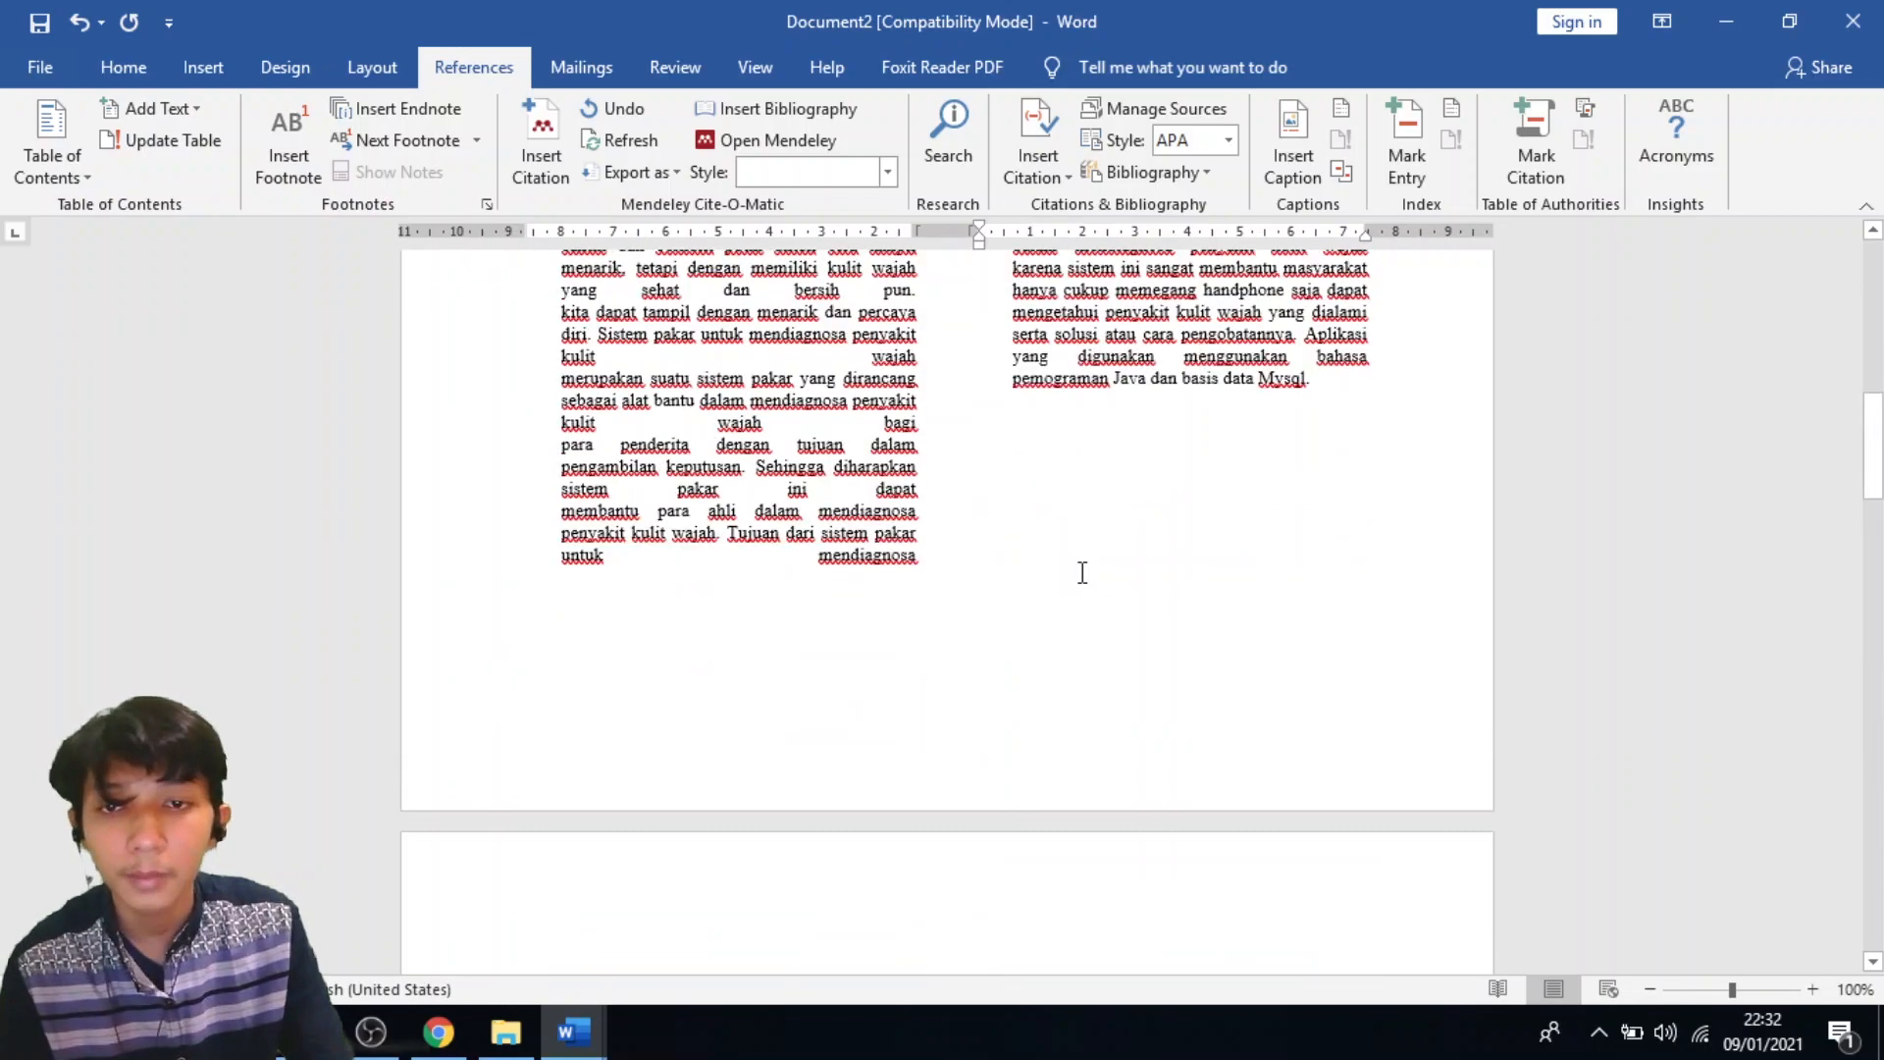
{"action": "left_click", "coordinate": [924, 804]}
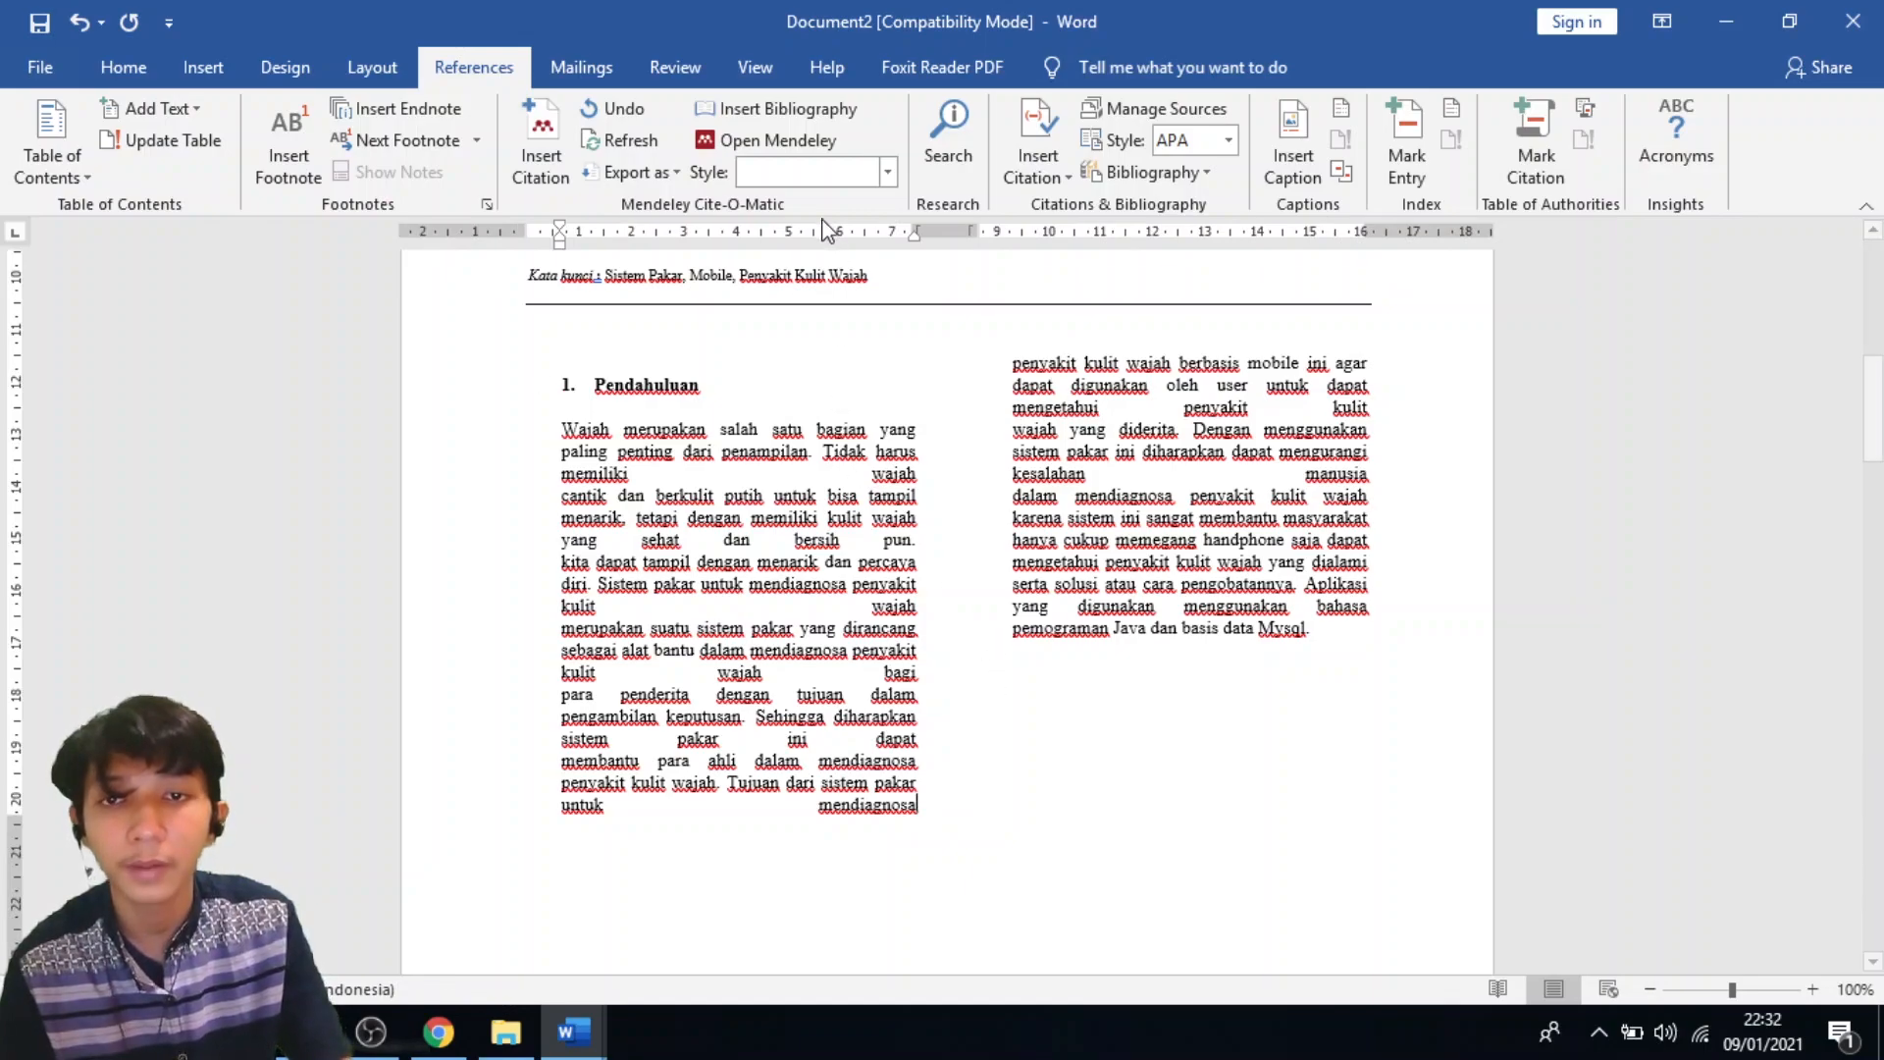
{"action": "left_click", "coordinate": [763, 140]}
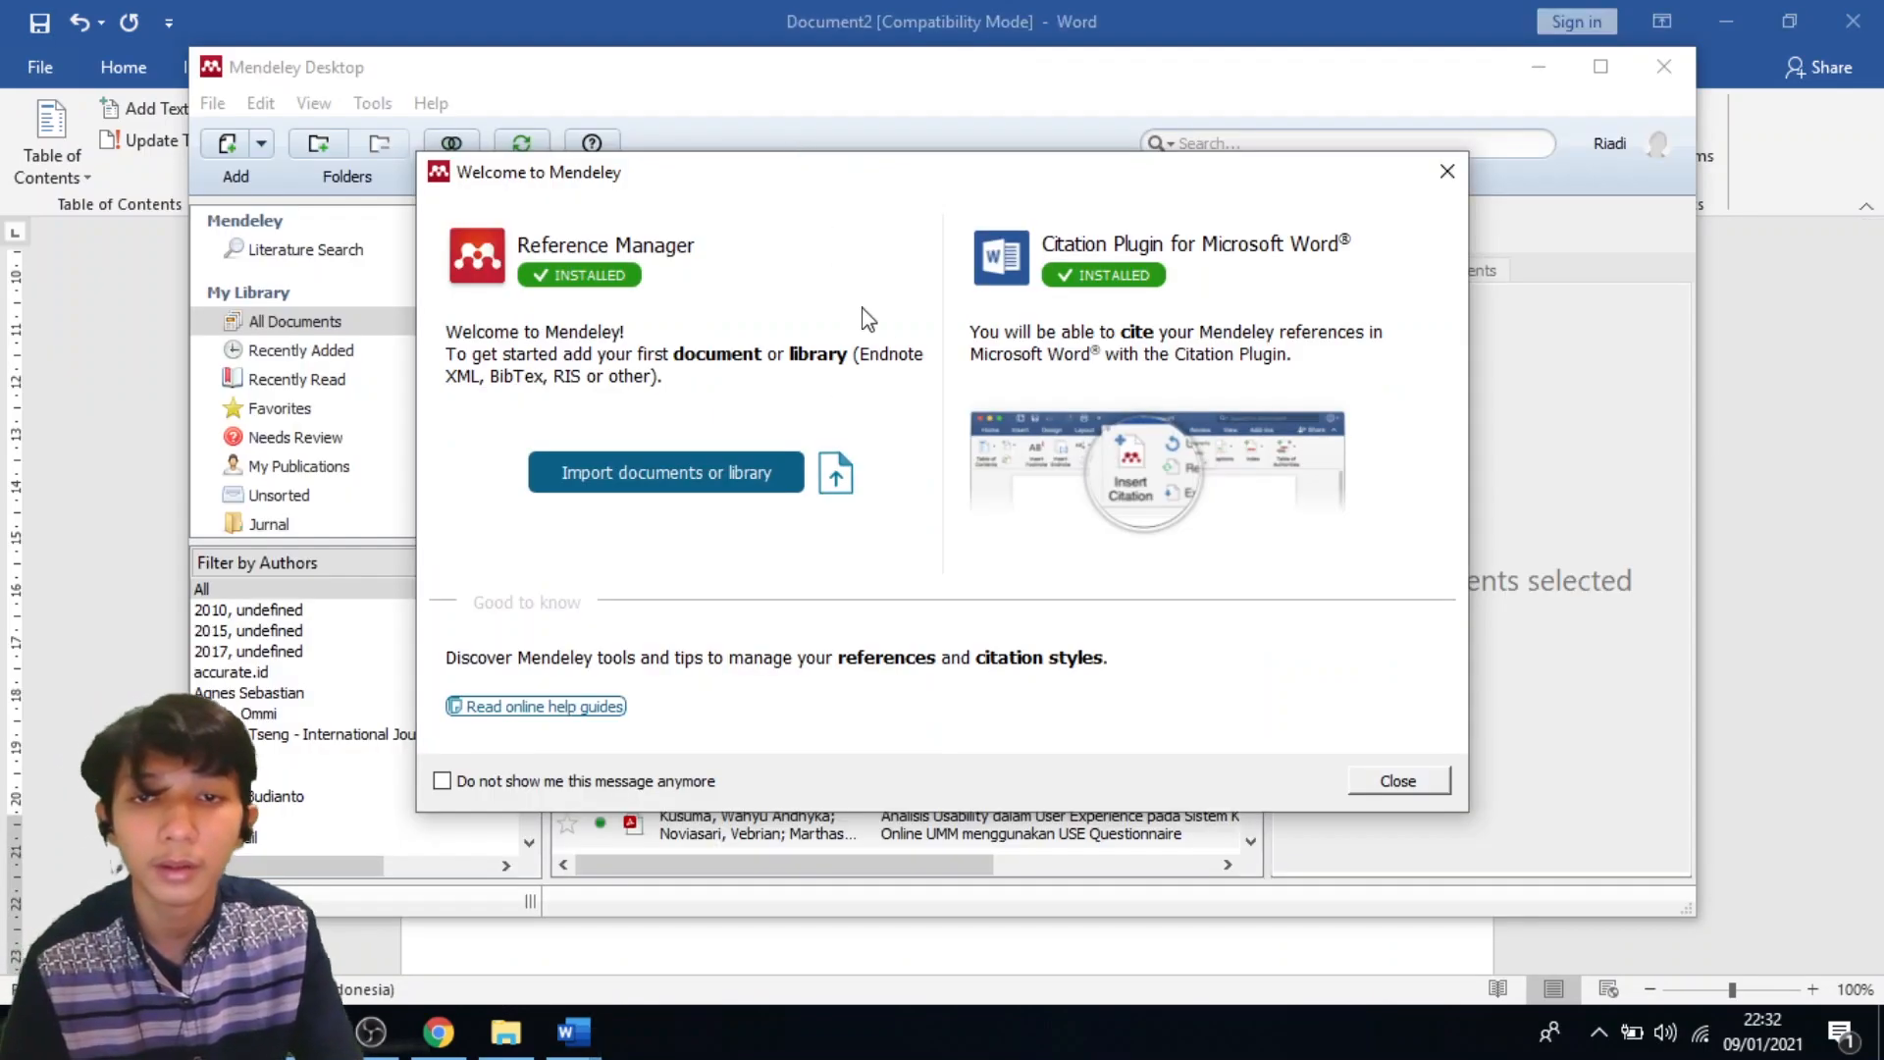
{"action": "left_click", "coordinate": [1398, 780]}
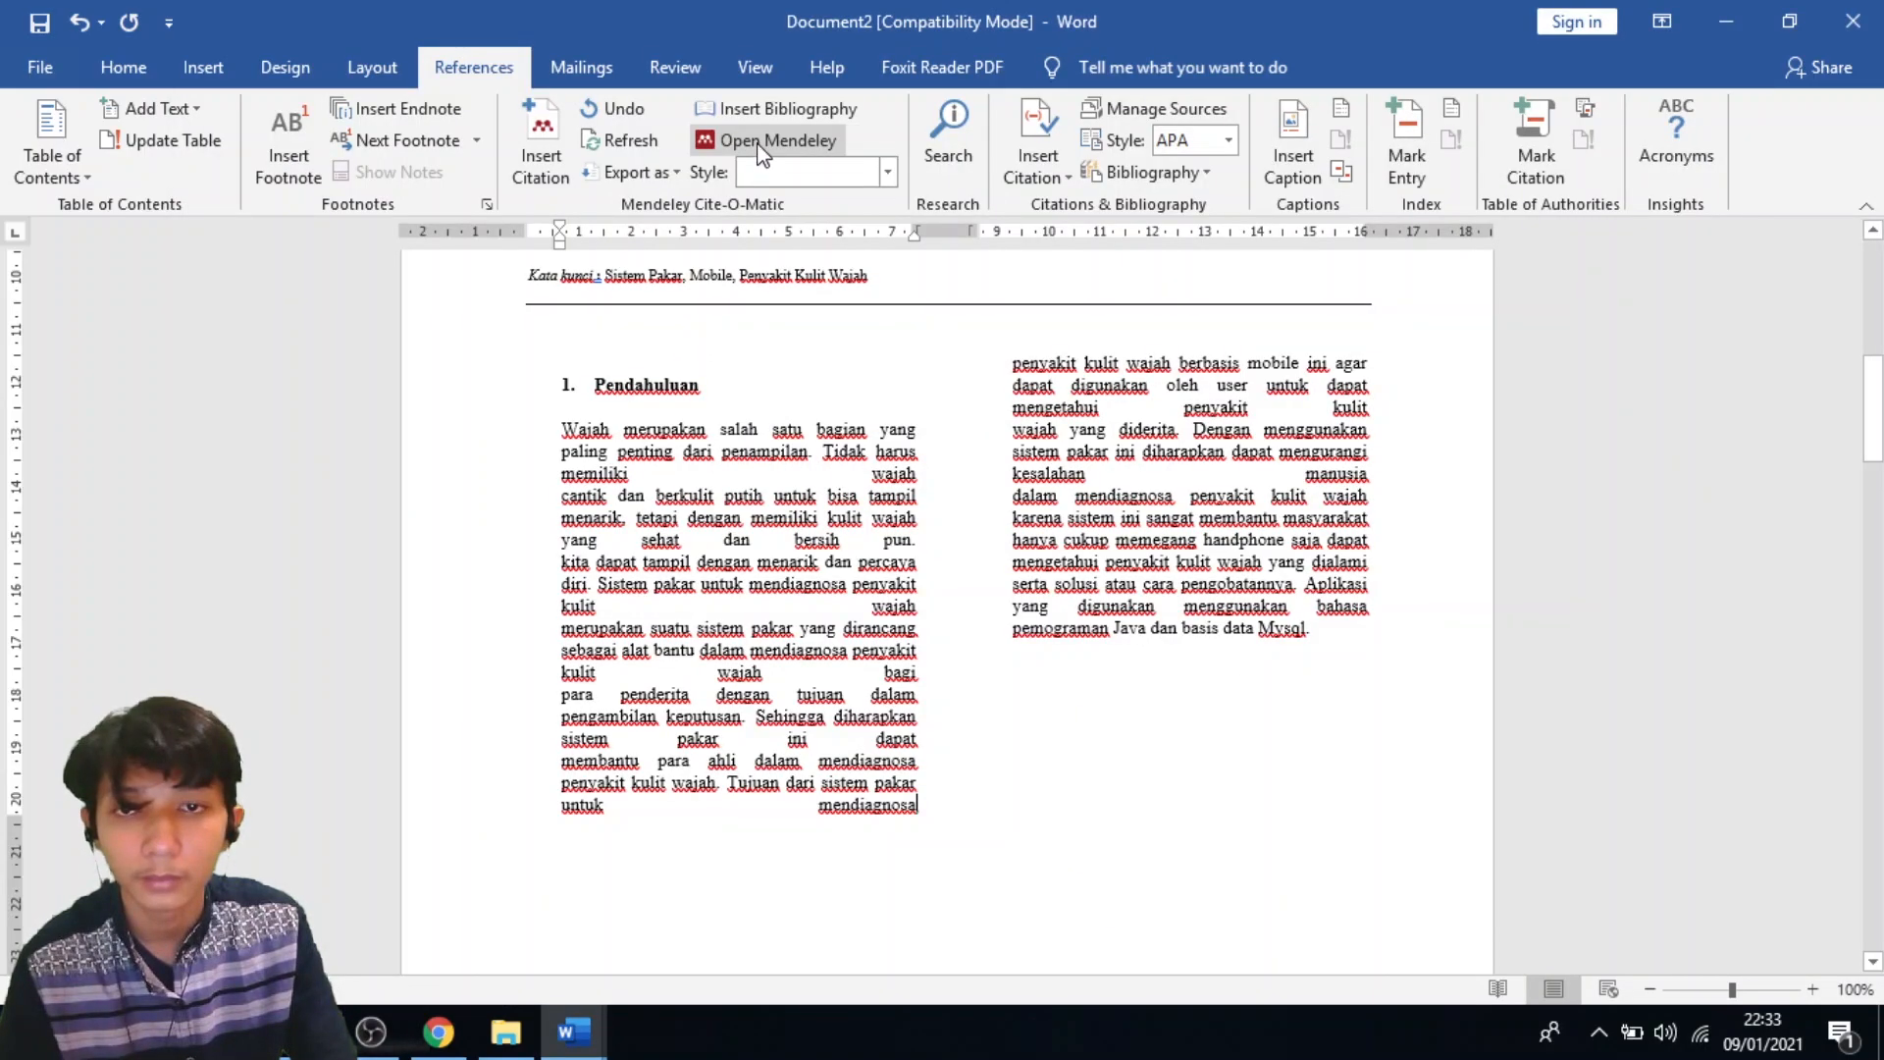
Cite the Mendeley article "Analisis Usability dalam User Experience pada Sistem KRS-Online UMM" in the "Pendahuluan" section and set the citation style to IEEE.
{"action": "left_click", "coordinate": [758, 148]}
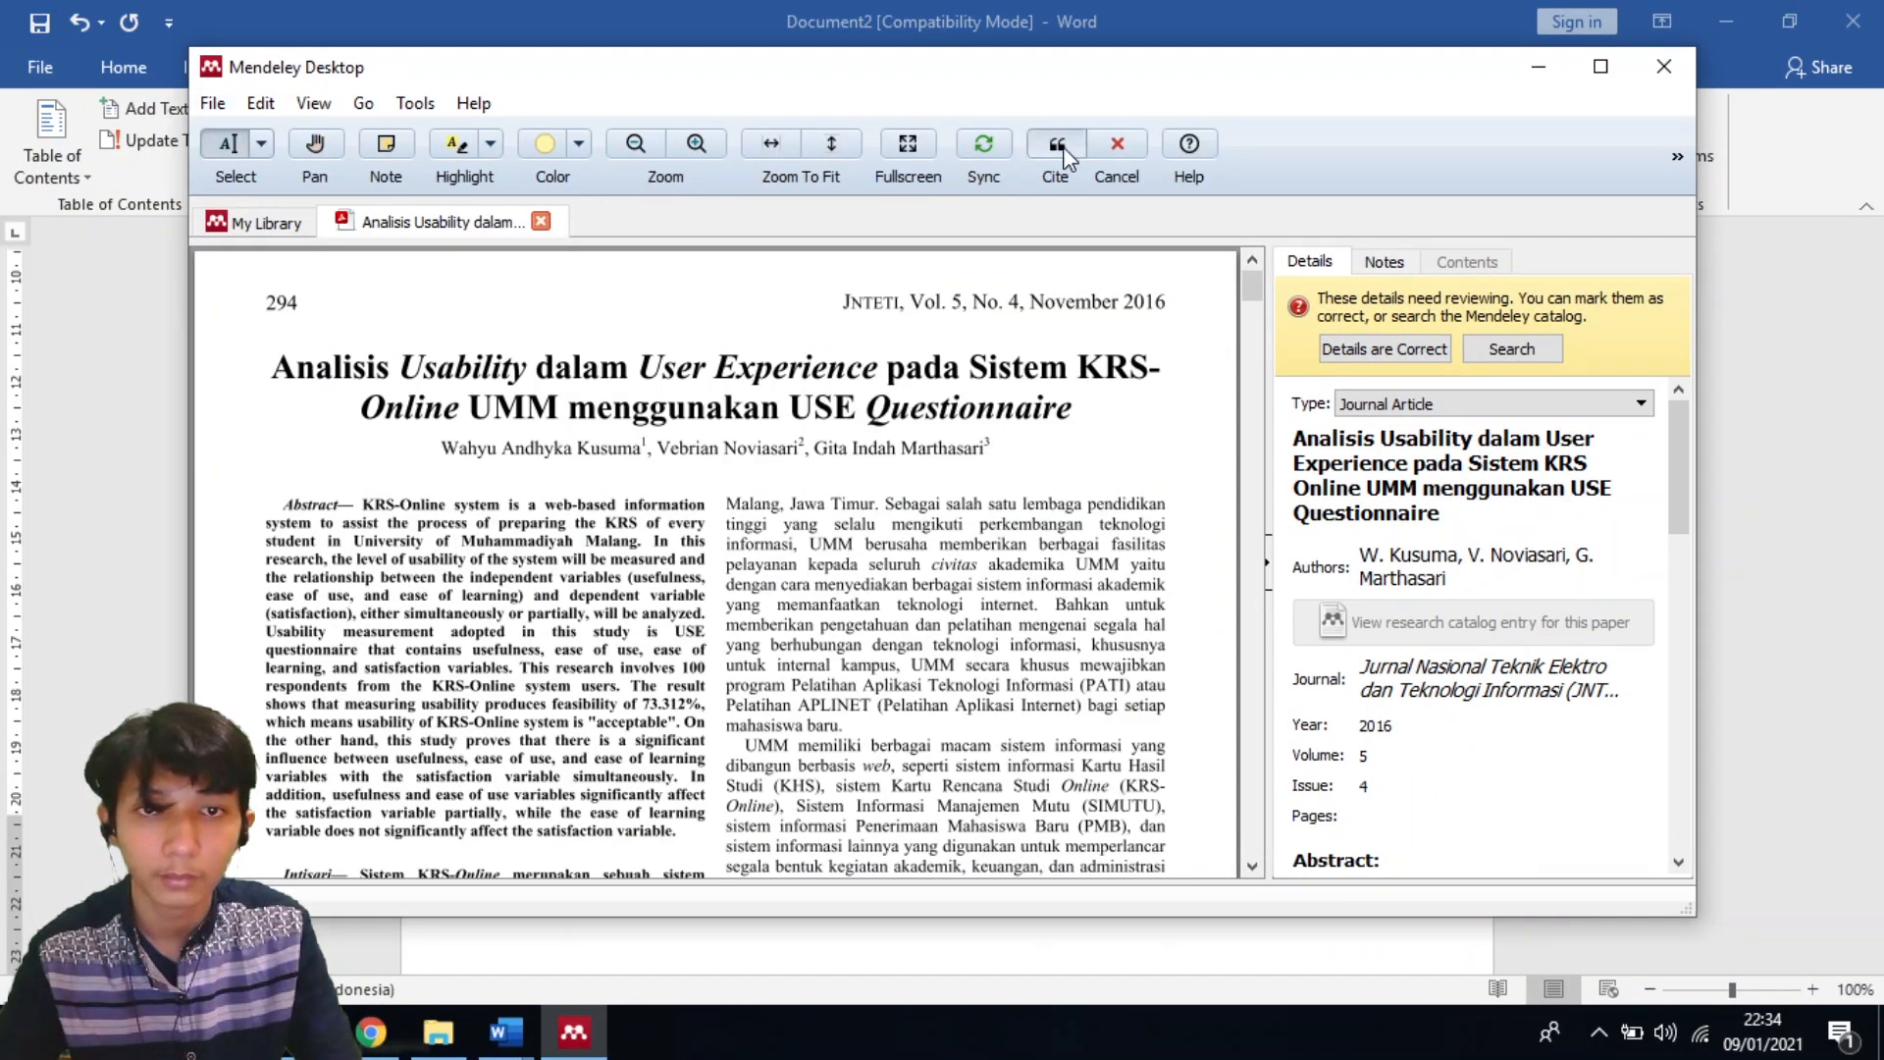
{"action": "left_click", "coordinate": [1065, 157]}
{"action": "scroll", "coordinate": [1232, 551], "scroll_direction": "down", "scroll_amount": 6}
{"action": "left_click", "coordinate": [888, 172]}
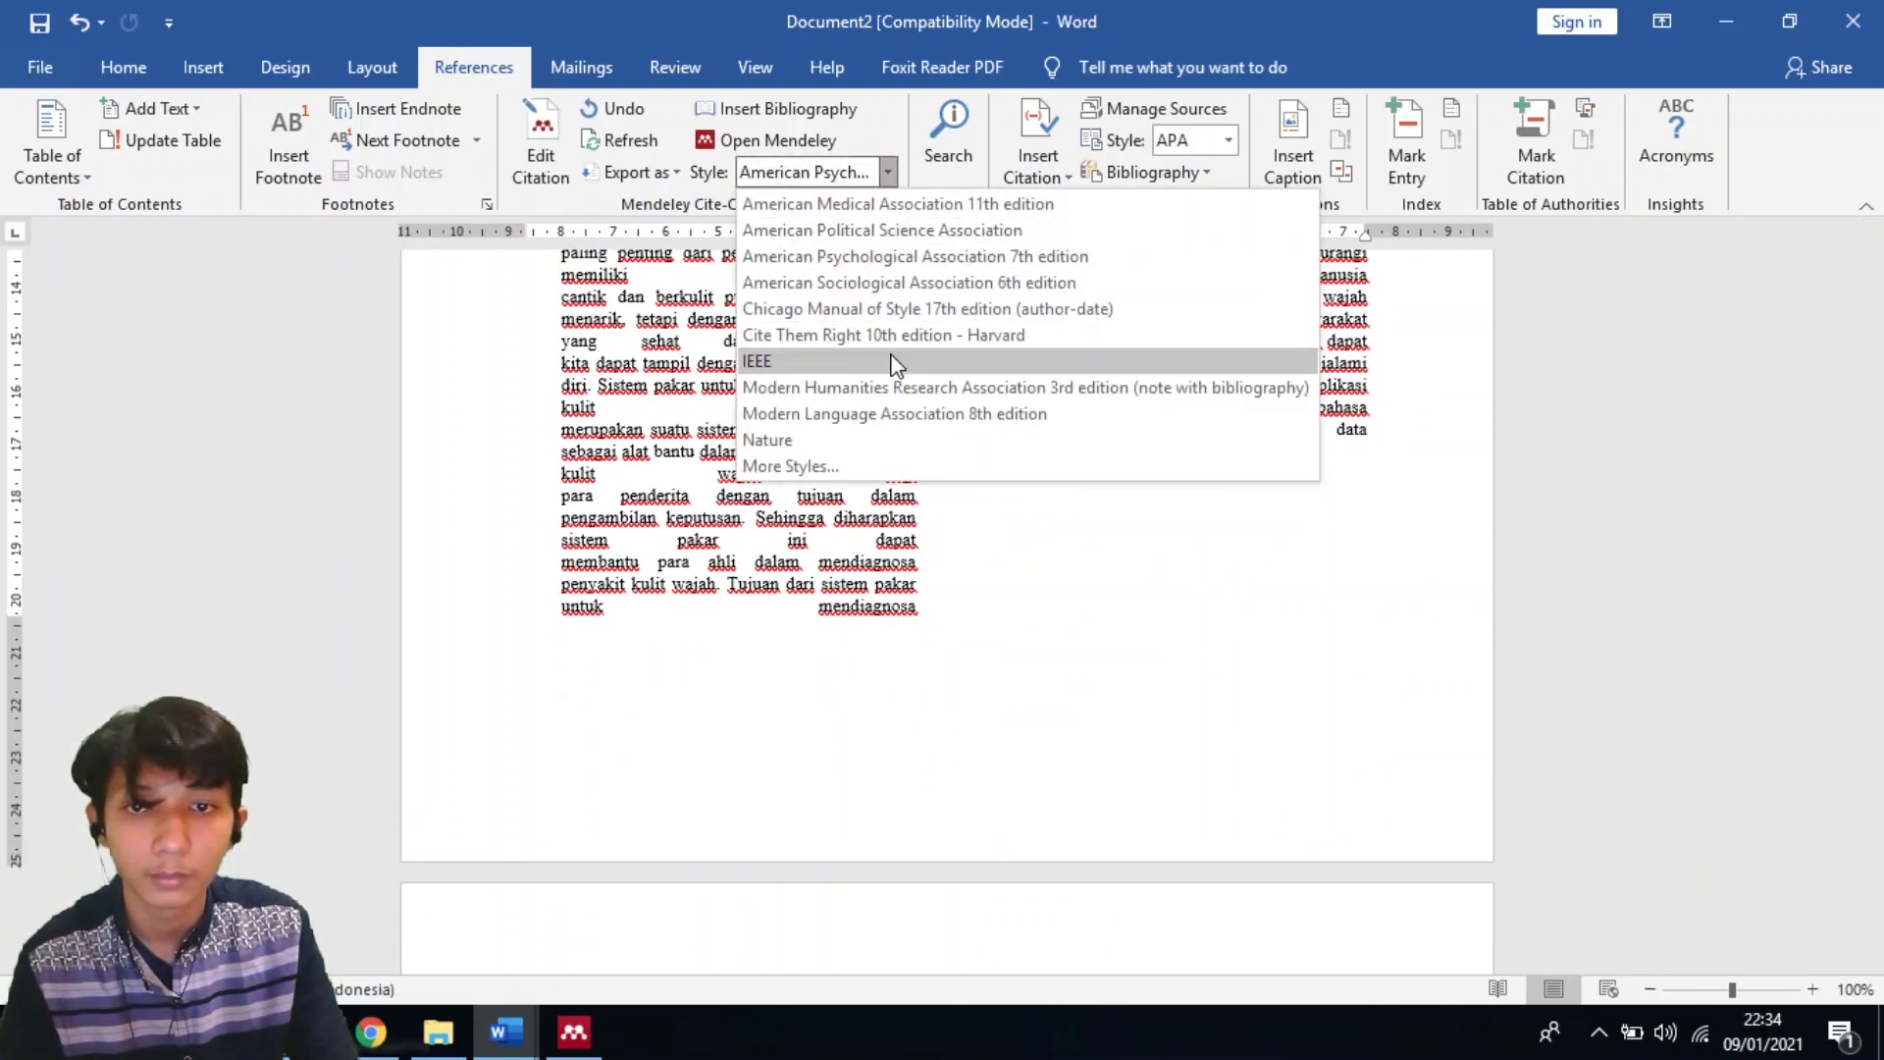
{"action": "left_click", "coordinate": [895, 362]}
Cite further Mendeley sources after the italic text ending in "manusia" and after the paragraph above "Tabel 1 Tabel Sistem pakar".
{"action": "key", "text": "alt+m"}
{"action": "left_click", "coordinate": [815, 623]}
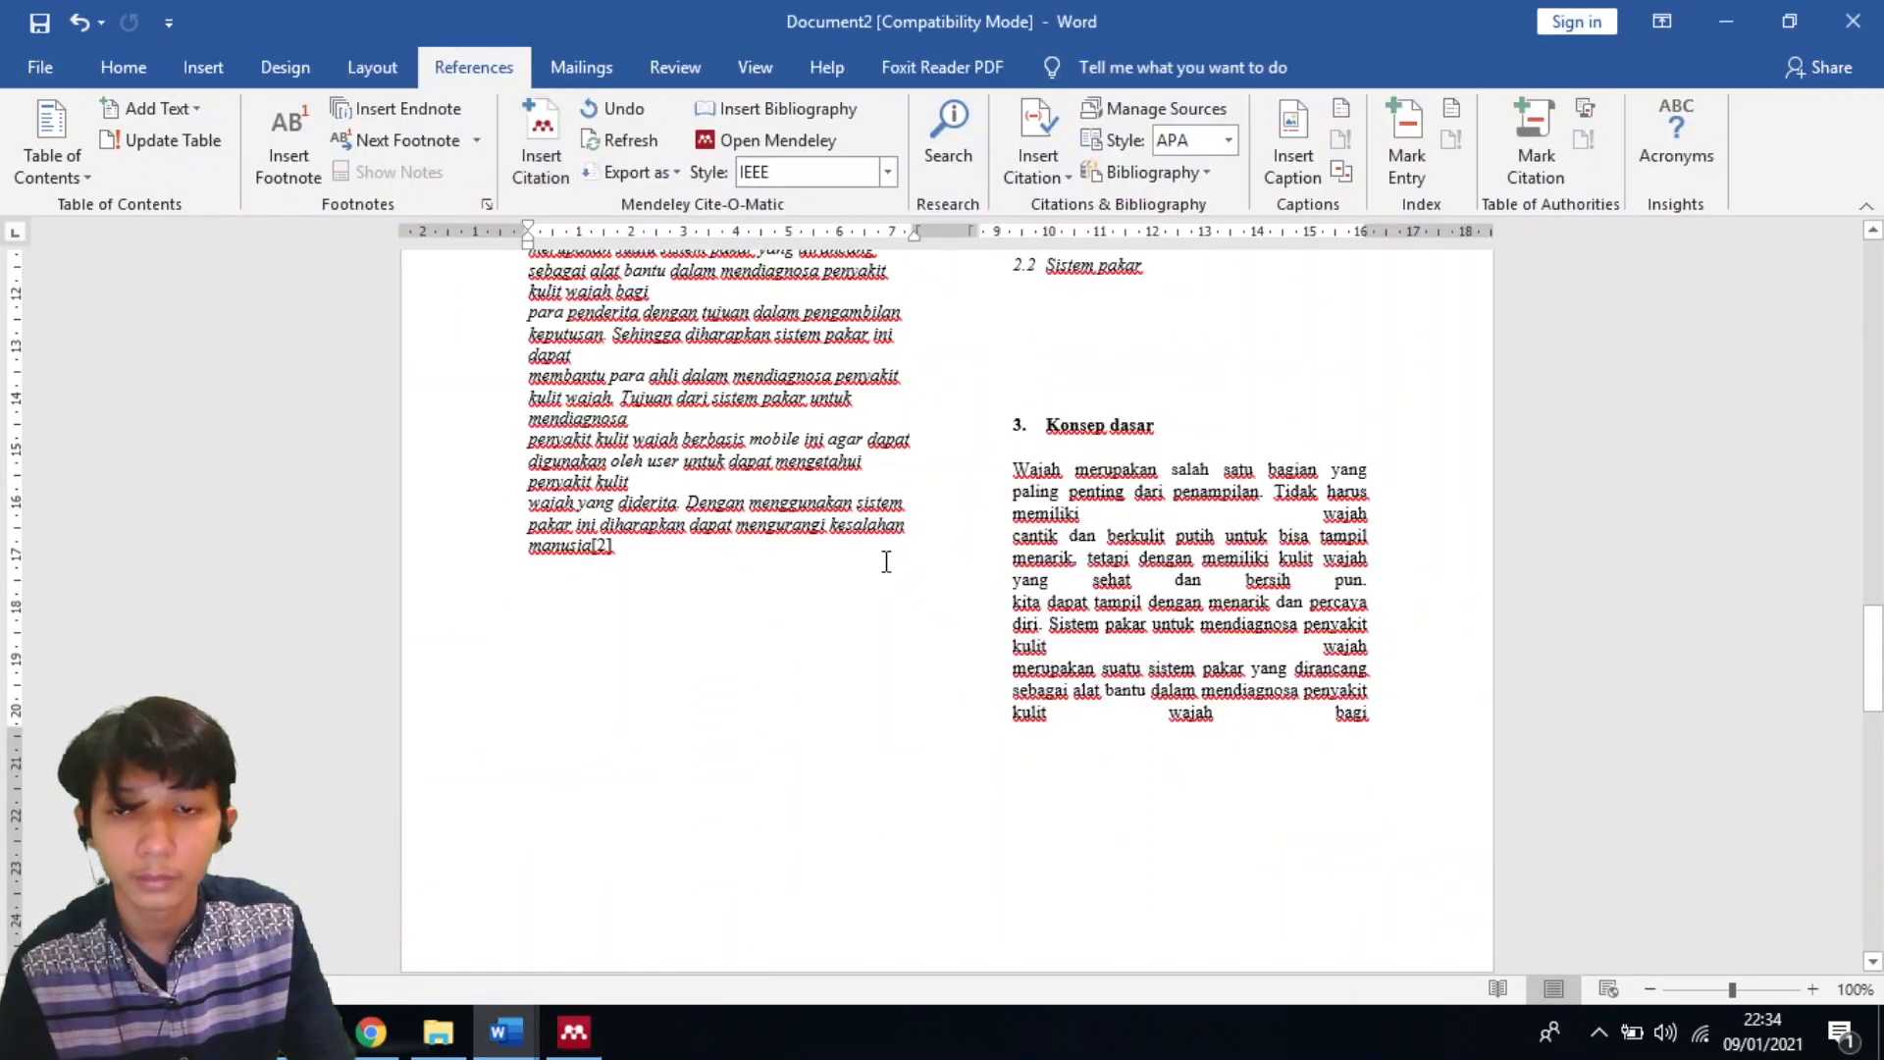
{"action": "scroll", "coordinate": [556, 586], "scroll_direction": "down", "scroll_amount": 10}
{"action": "key", "text": "alt+m"}
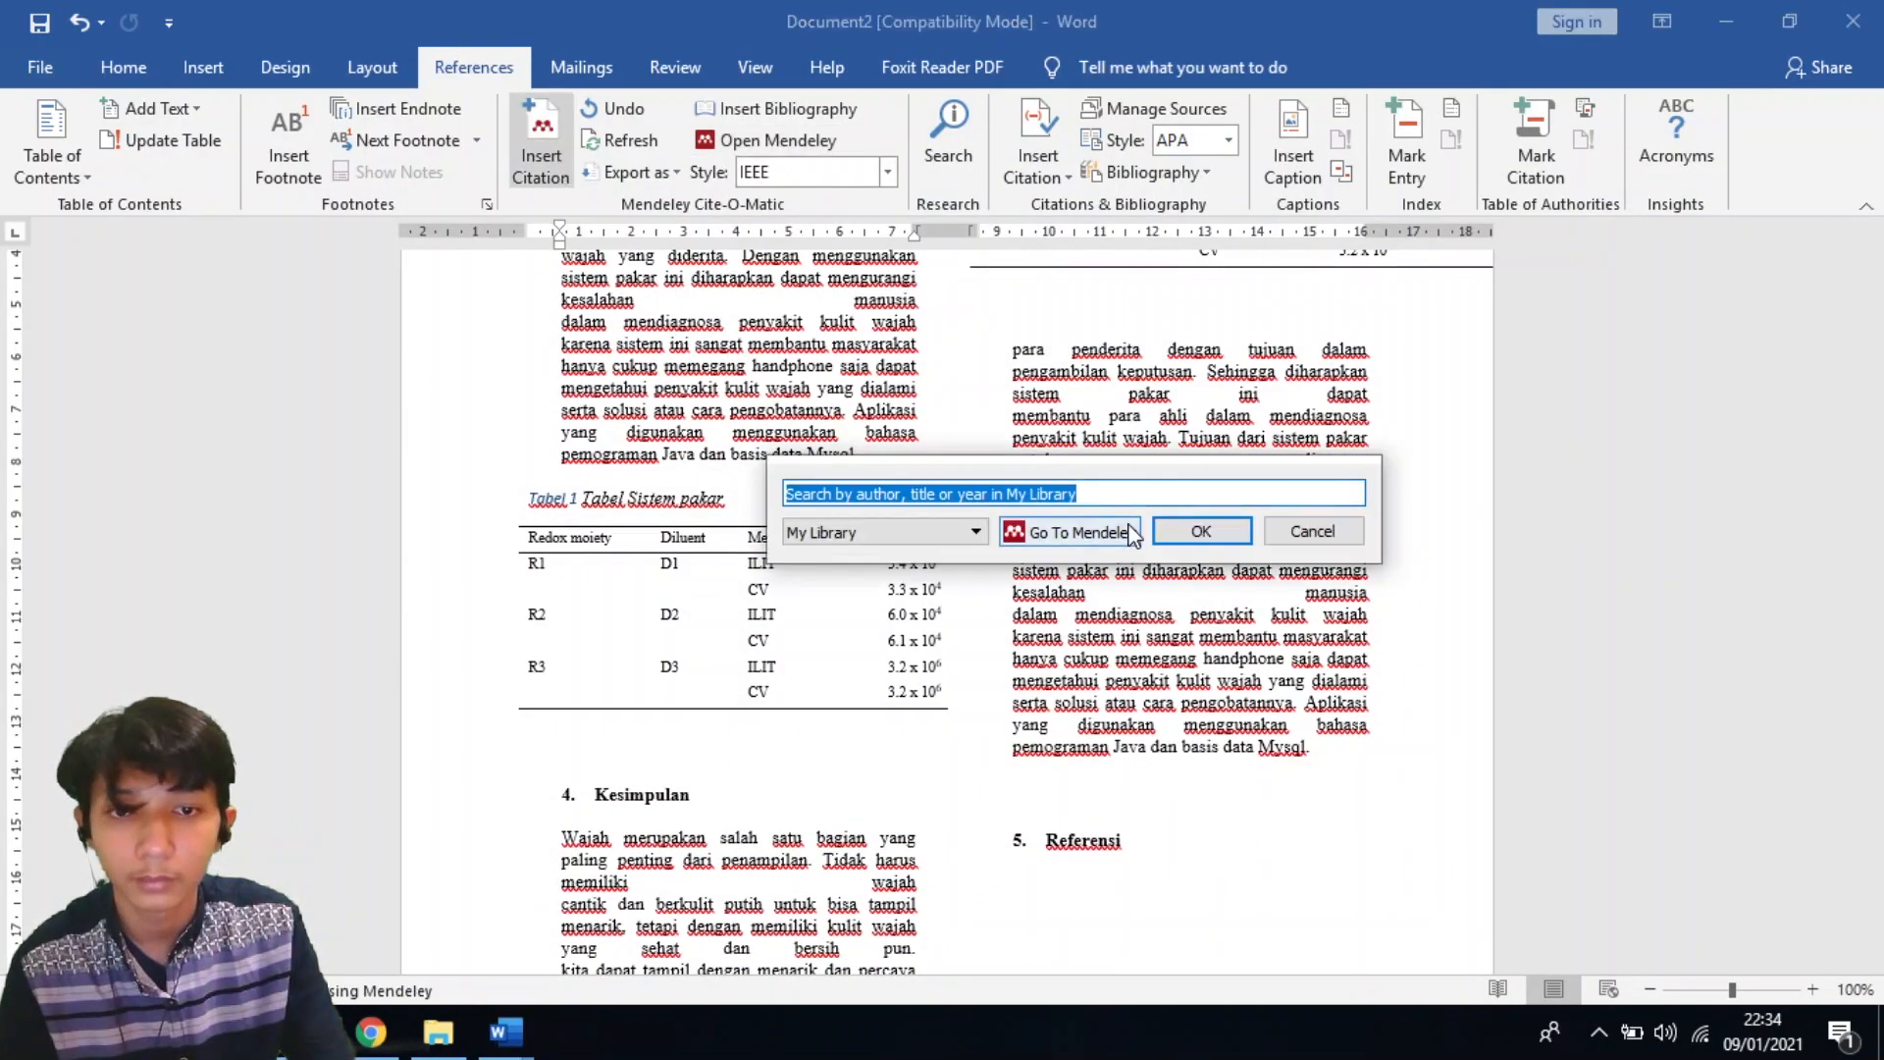
{"action": "left_click", "coordinate": [1133, 535]}
{"action": "double_click", "coordinate": [863, 660]}
{"action": "left_click", "coordinate": [1052, 153]}
Start another Mendeley citation and cite the journal article "SISTEM INFORMASI MOBILE ASSISTANT MAHASISWA" from the library.
{"action": "scroll", "coordinate": [1126, 580], "scroll_direction": "up", "scroll_amount": 10}
{"action": "left_click", "coordinate": [1398, 658]}
{"action": "left_click", "coordinate": [540, 143]}
{"action": "left_click", "coordinate": [1523, 728]}
{"action": "left_click", "coordinate": [271, 215]}
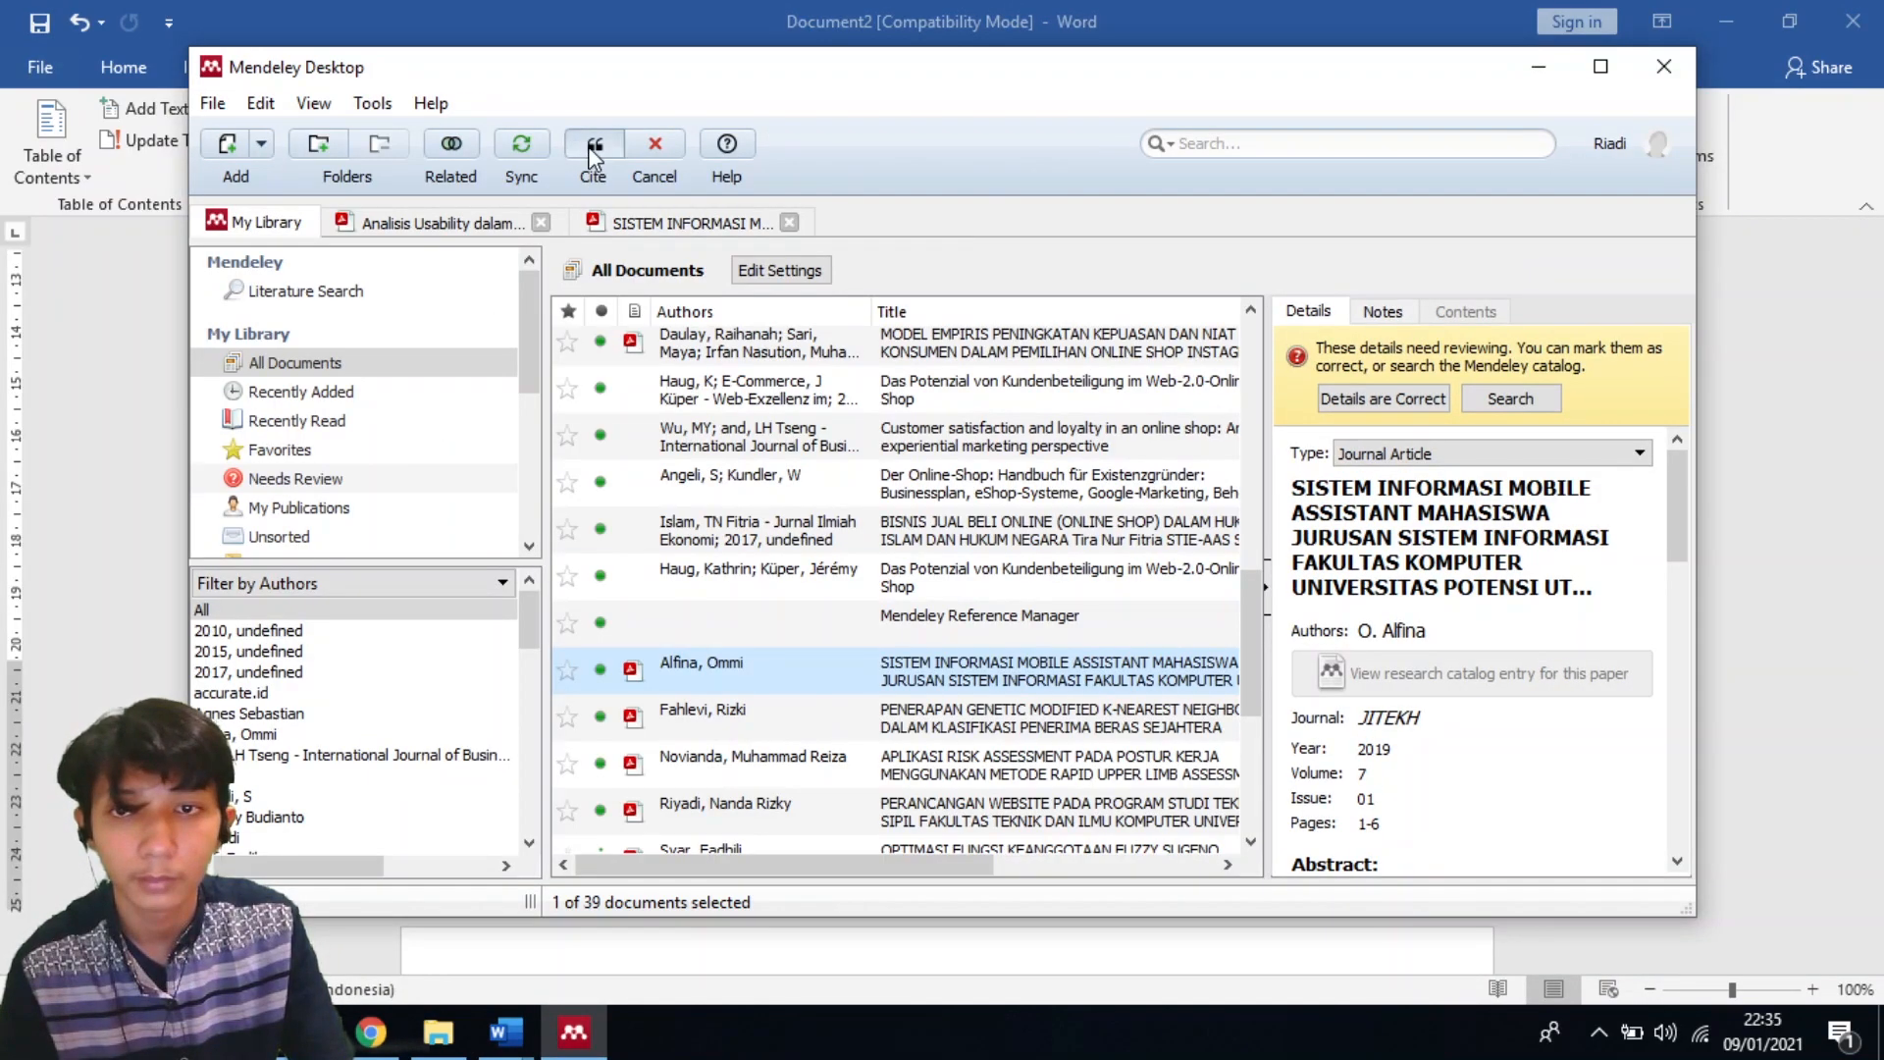
{"action": "left_click", "coordinate": [593, 161]}
{"action": "scroll", "coordinate": [1327, 634], "scroll_direction": "down", "scroll_amount": 3}
Undo the most recent edits and start inserting a Mendeley citation again.
{"action": "key", "text": "ctrl+z"}
{"action": "key", "text": "ctrl+z"}
{"action": "key", "text": "ctrl+z"}
{"action": "key", "text": "ctrl+z"}
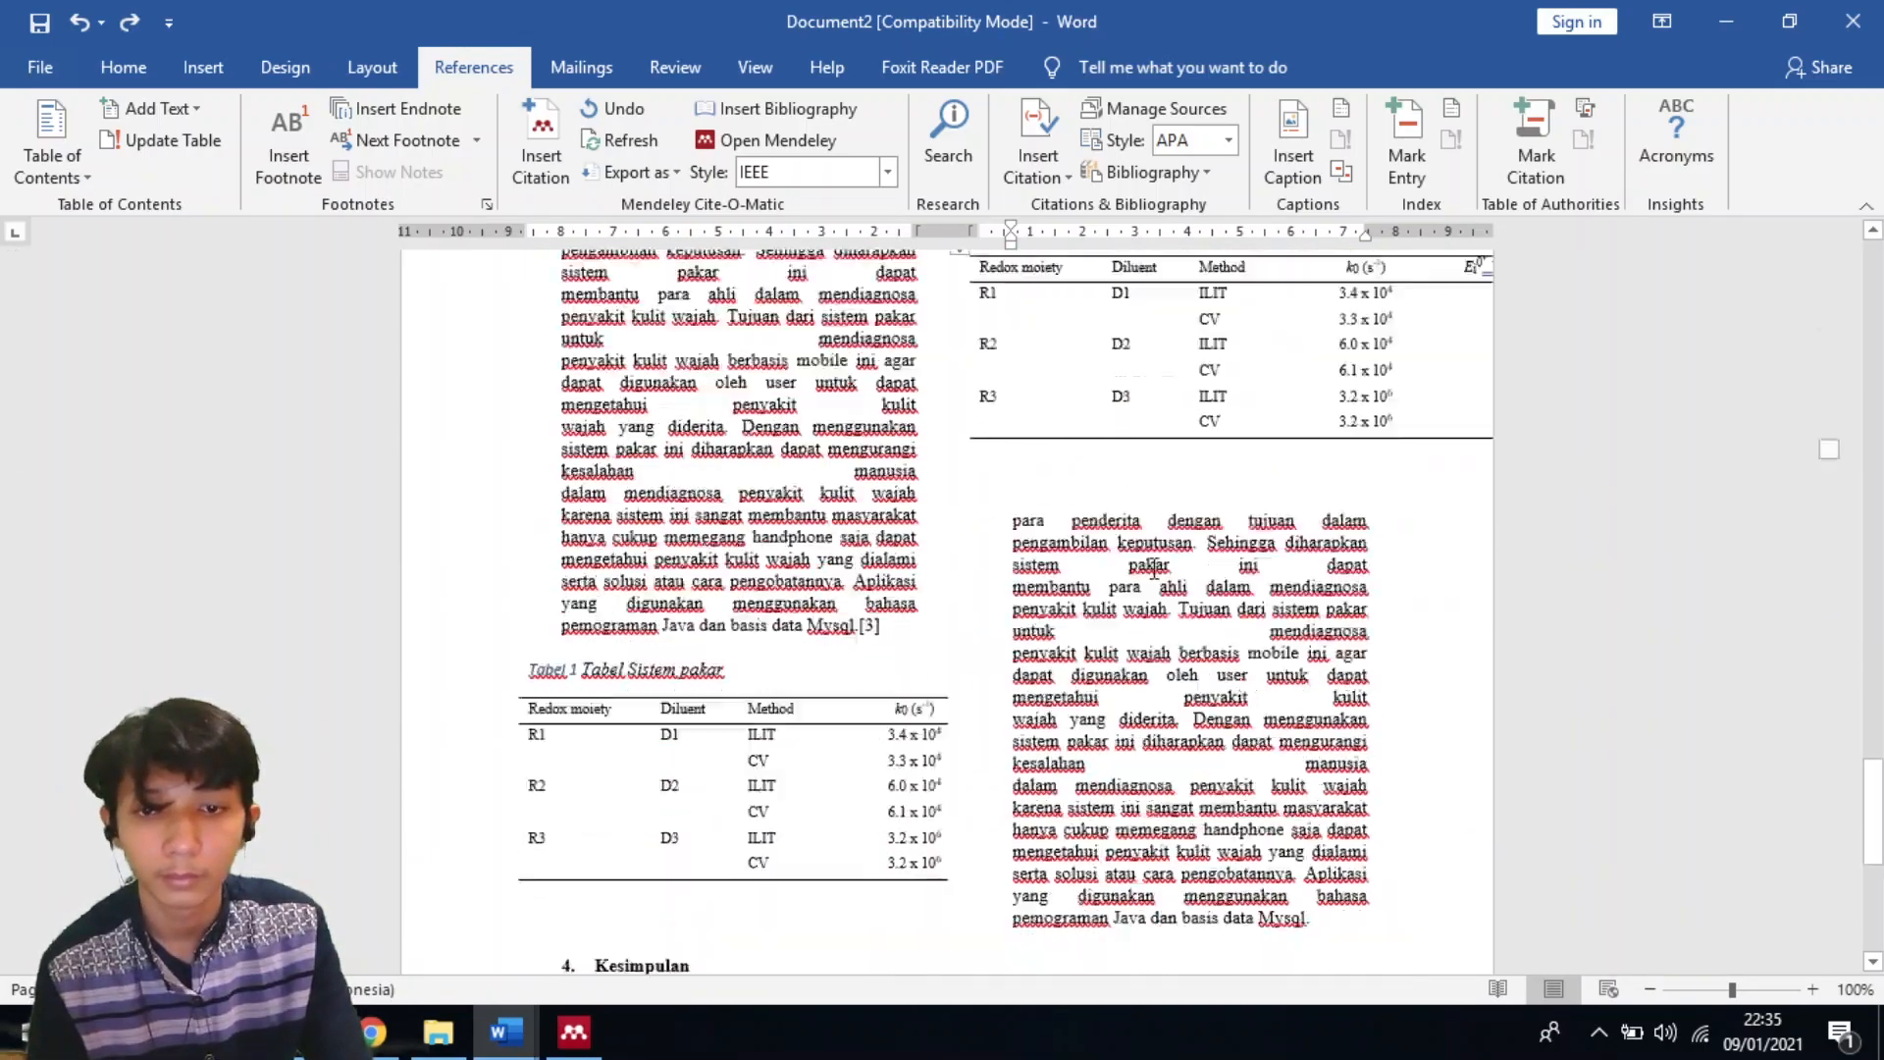
{"action": "left_click", "coordinate": [532, 157]}
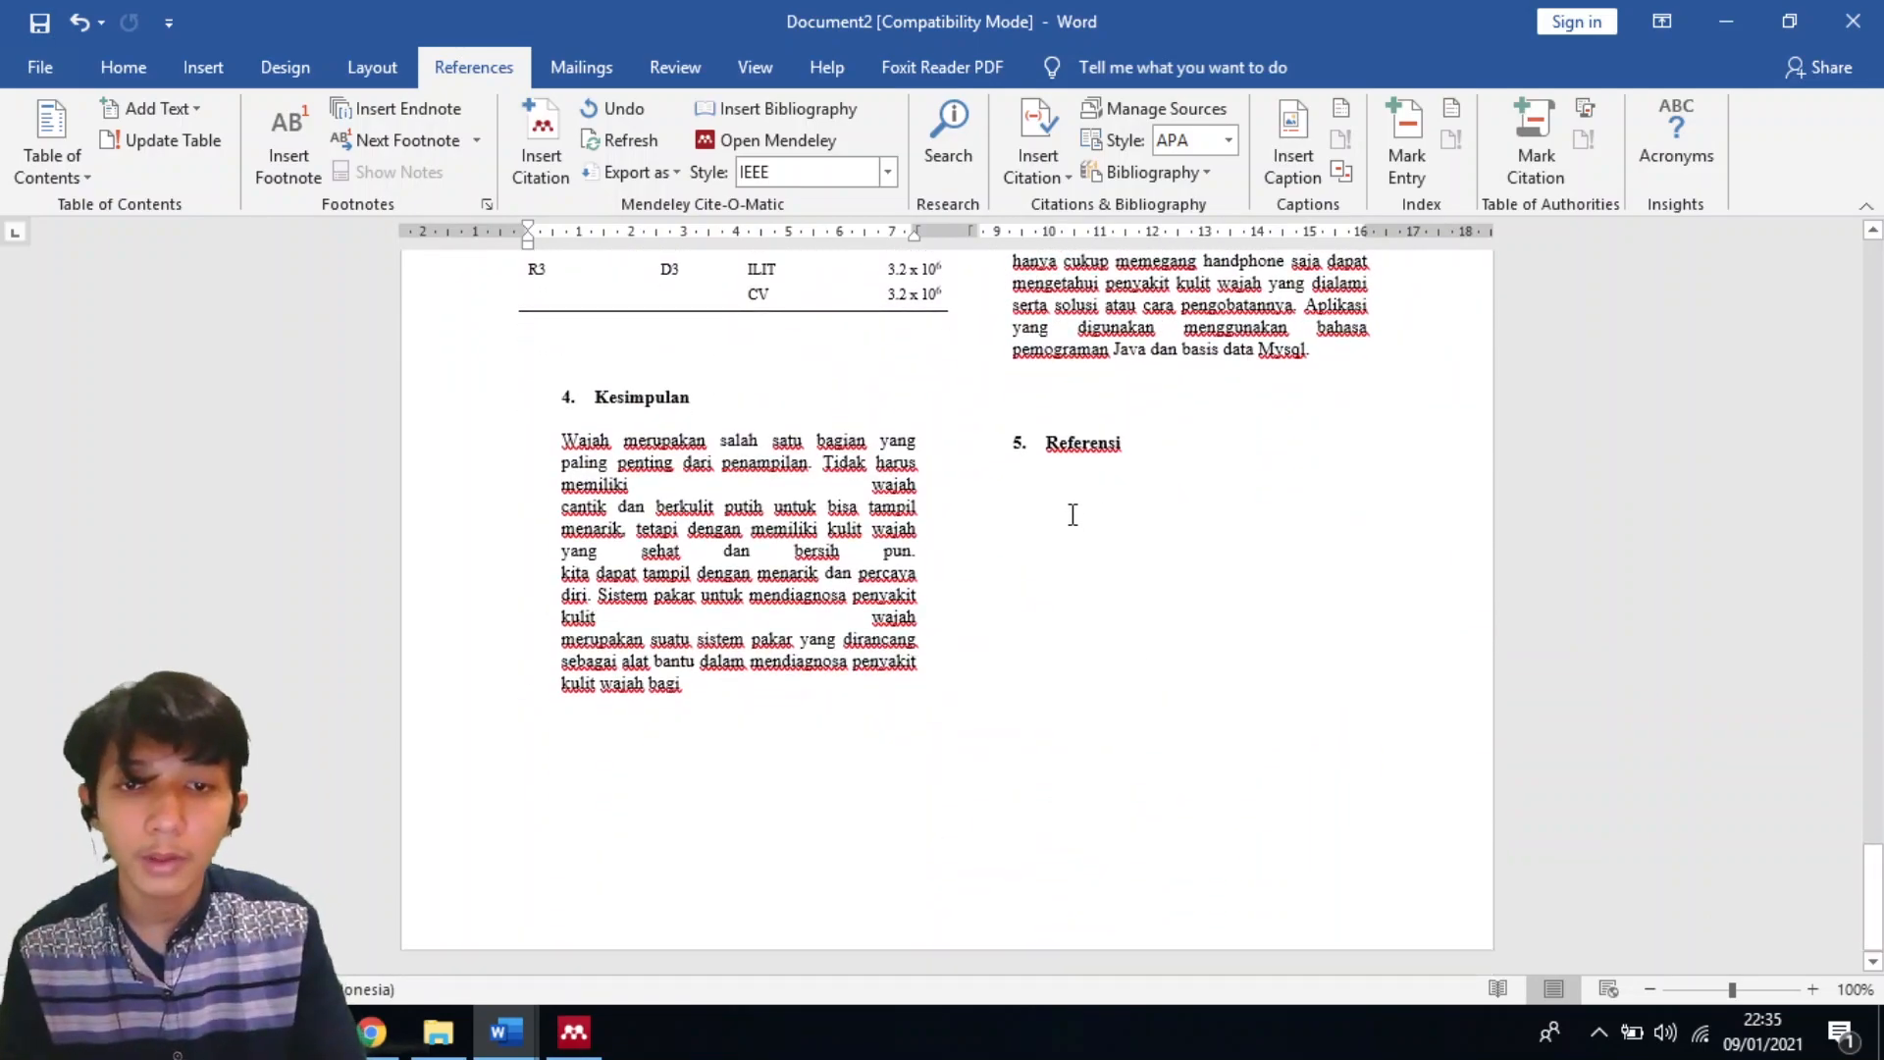
Insert the Mendeley bibliography on a new line beneath the "Referensi" heading.
{"action": "left_click", "coordinate": [1139, 465]}
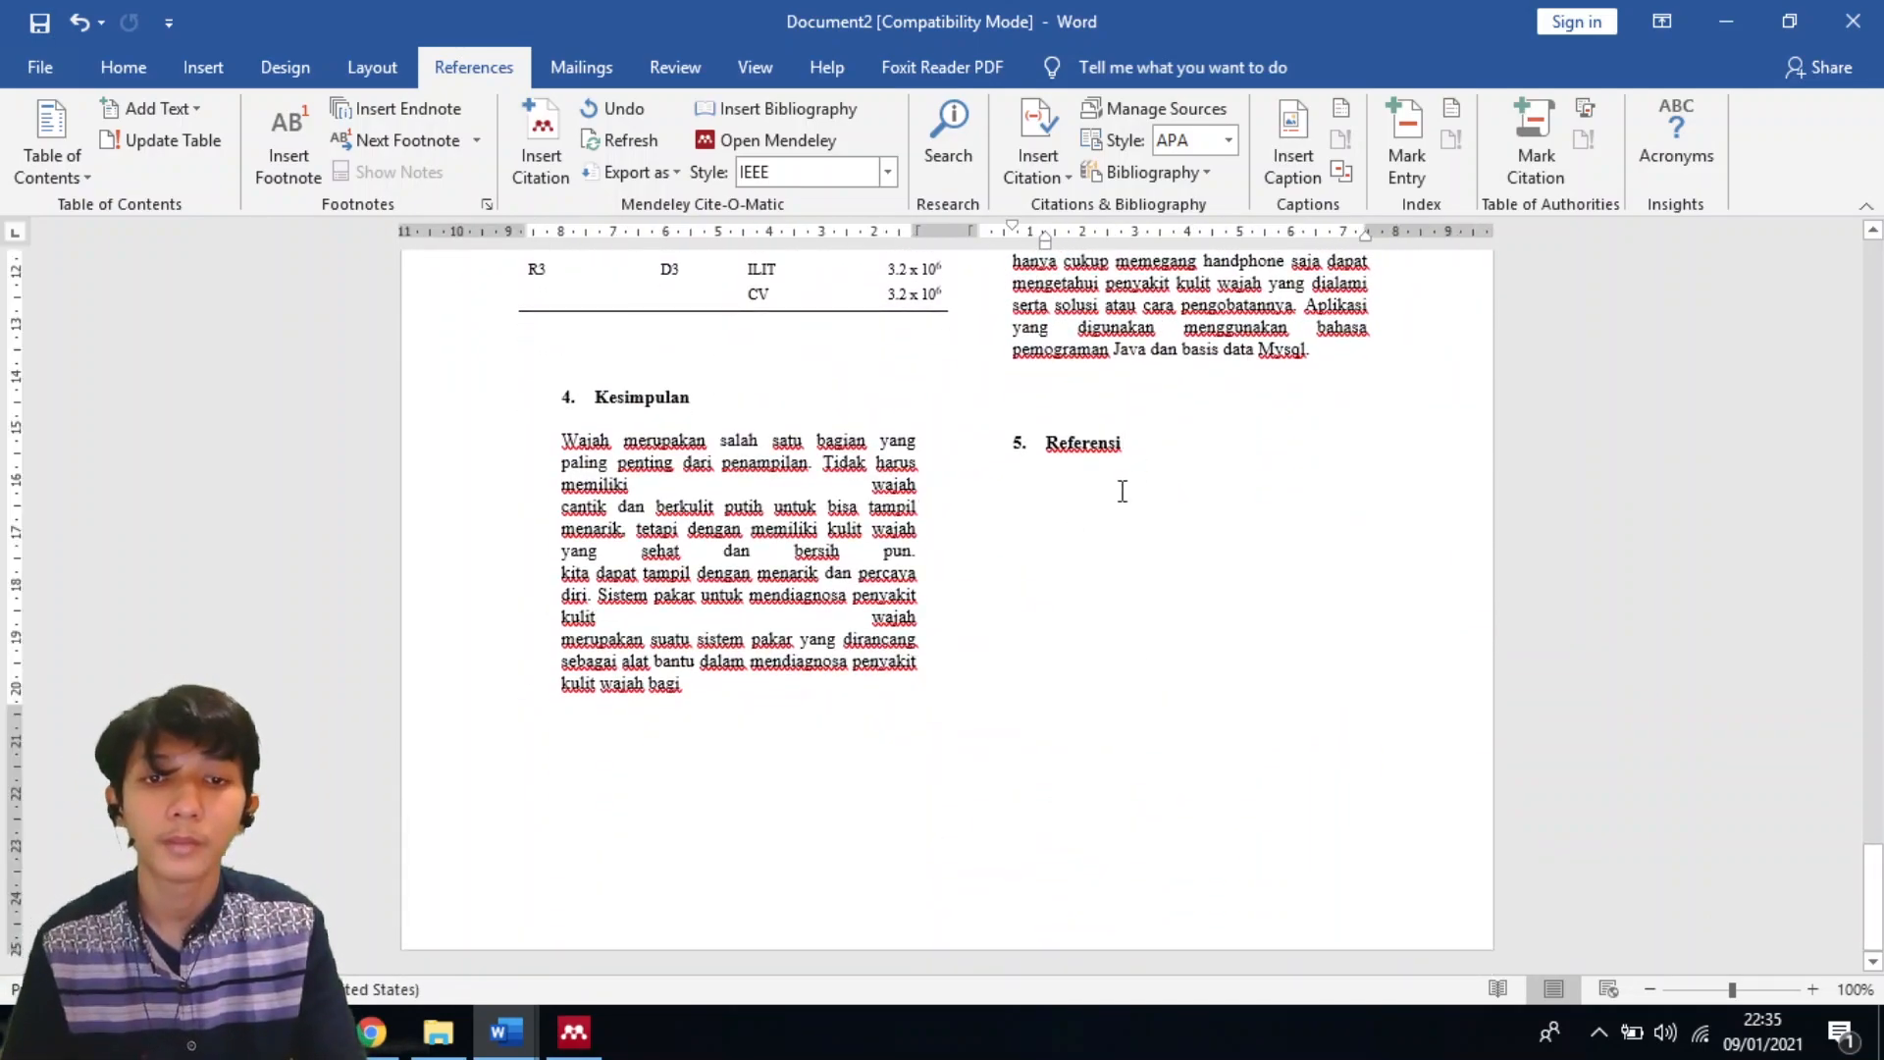
{"action": "key", "text": "Return"}
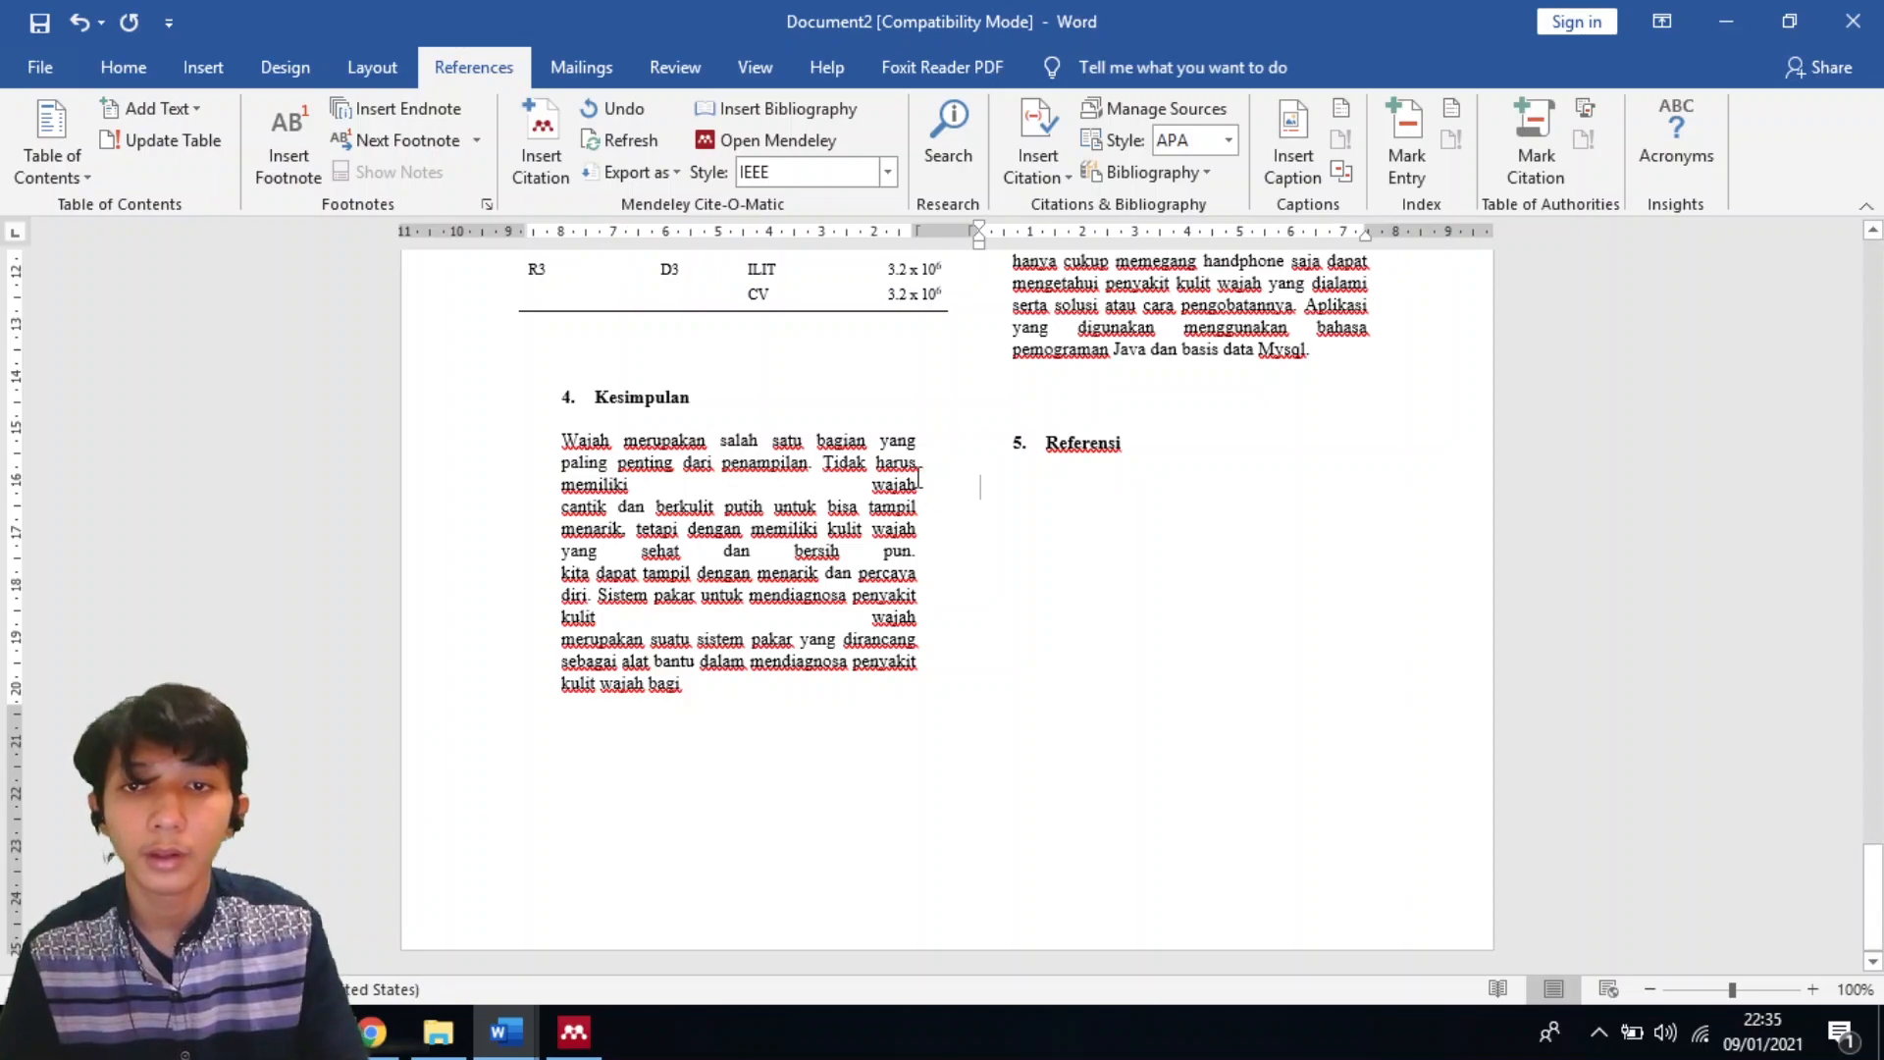
{"action": "left_click", "coordinate": [785, 114]}
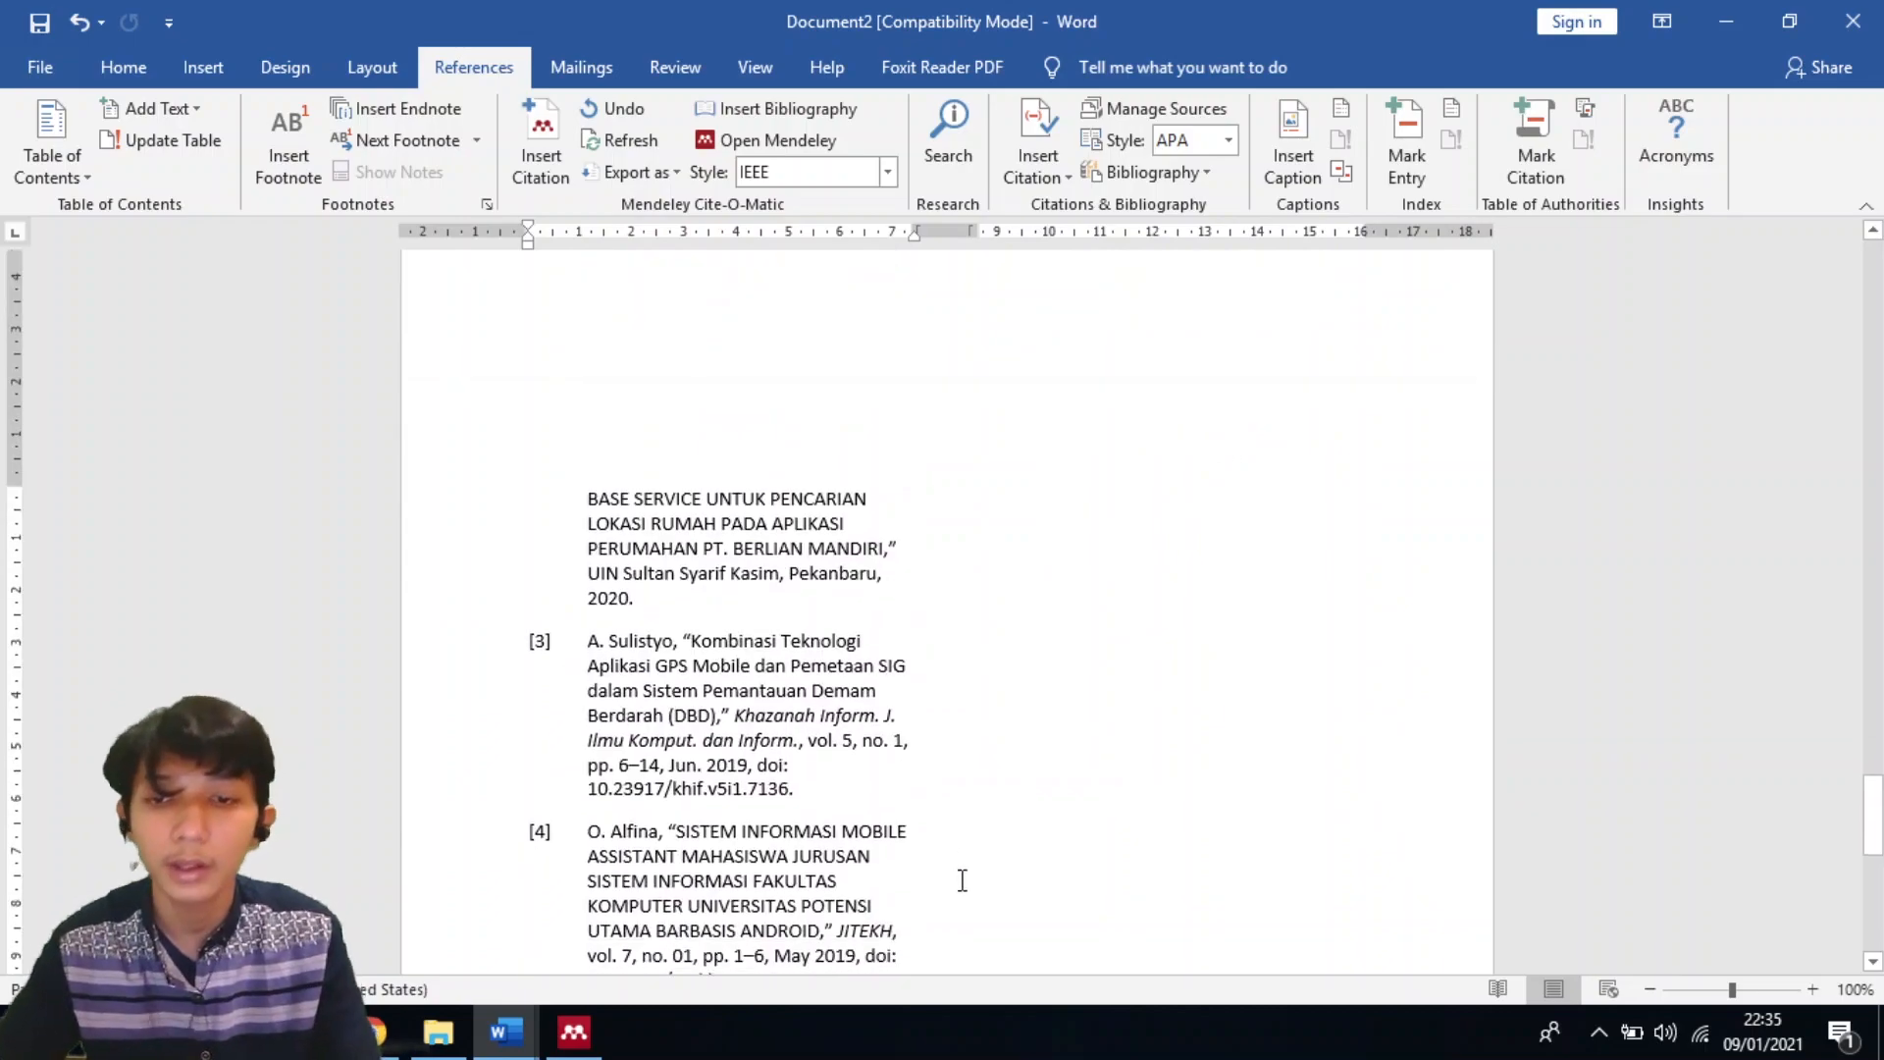
Set the font of the bibliography entries under "Referensi" to Times New Roman.
{"action": "scroll", "coordinate": [962, 880], "scroll_direction": "down", "scroll_amount": 4}
{"action": "left_click_drag", "start_coordinate": [787, 624], "coordinate": [1058, 475]}
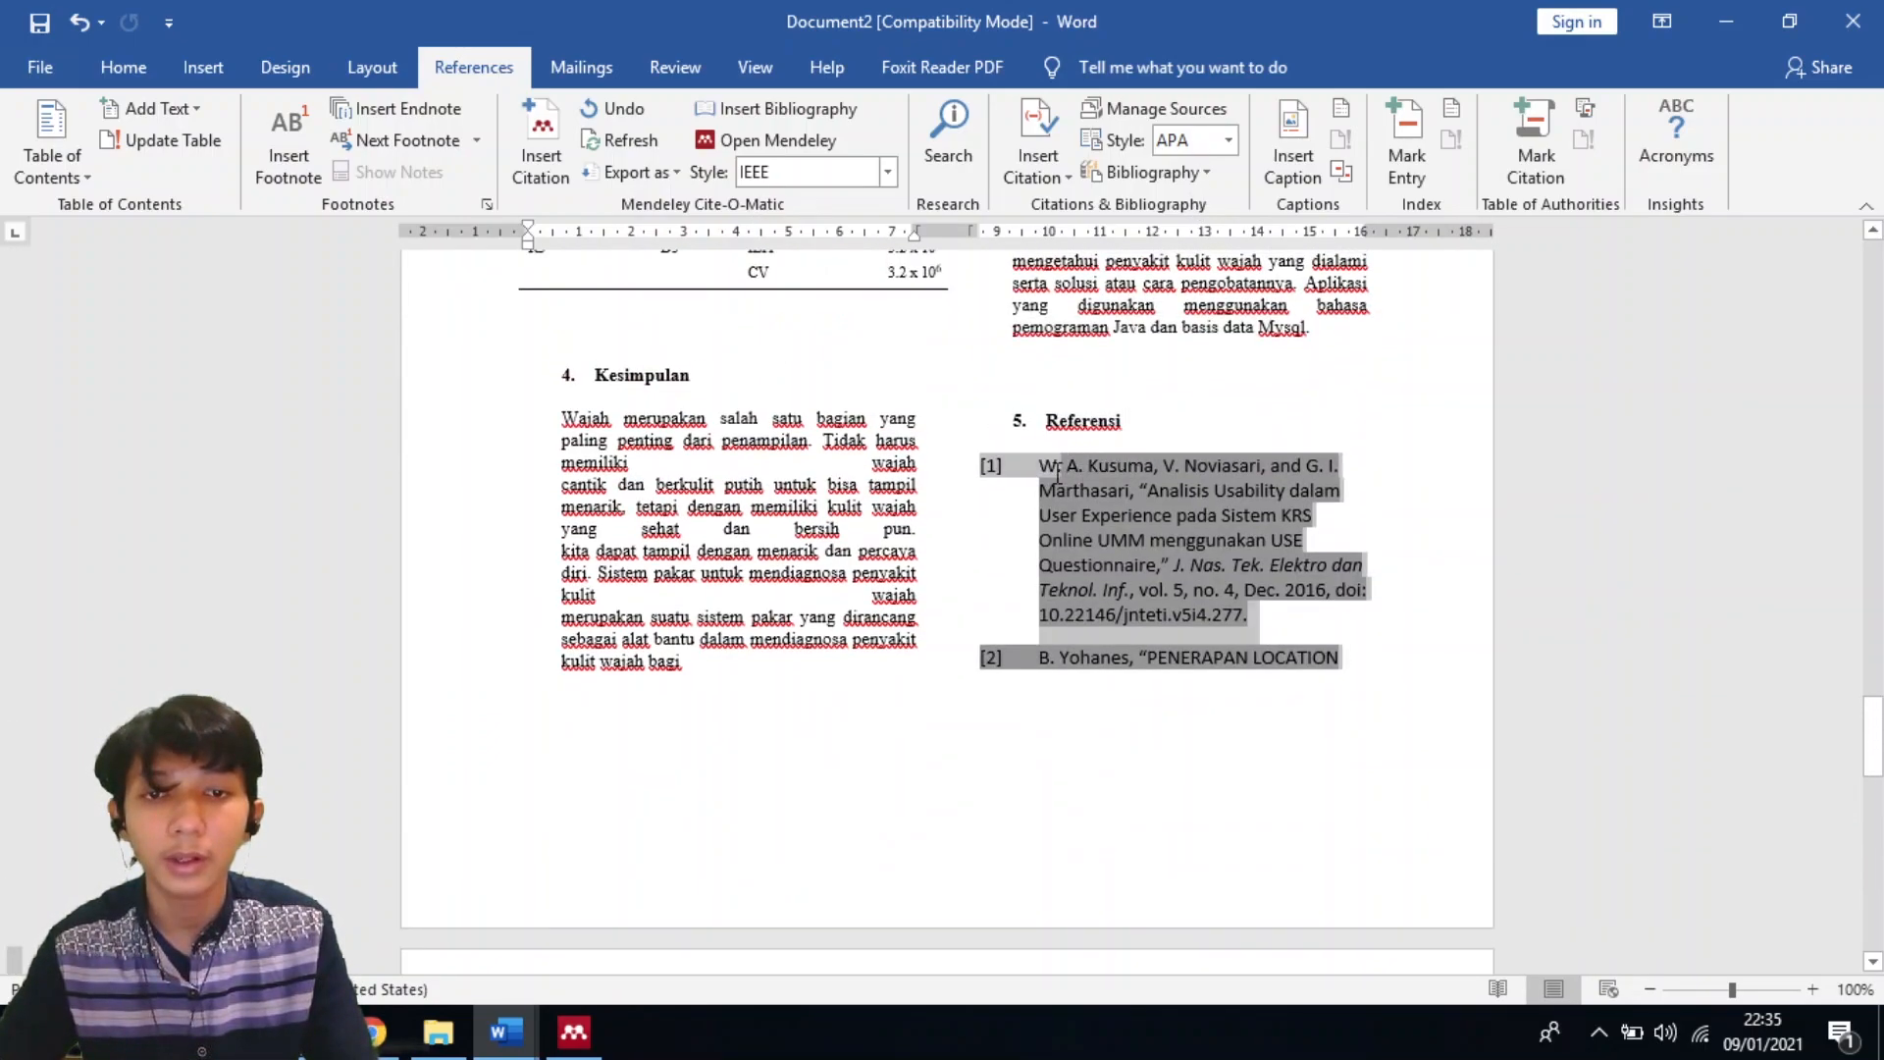
{"action": "left_click", "coordinate": [123, 66]}
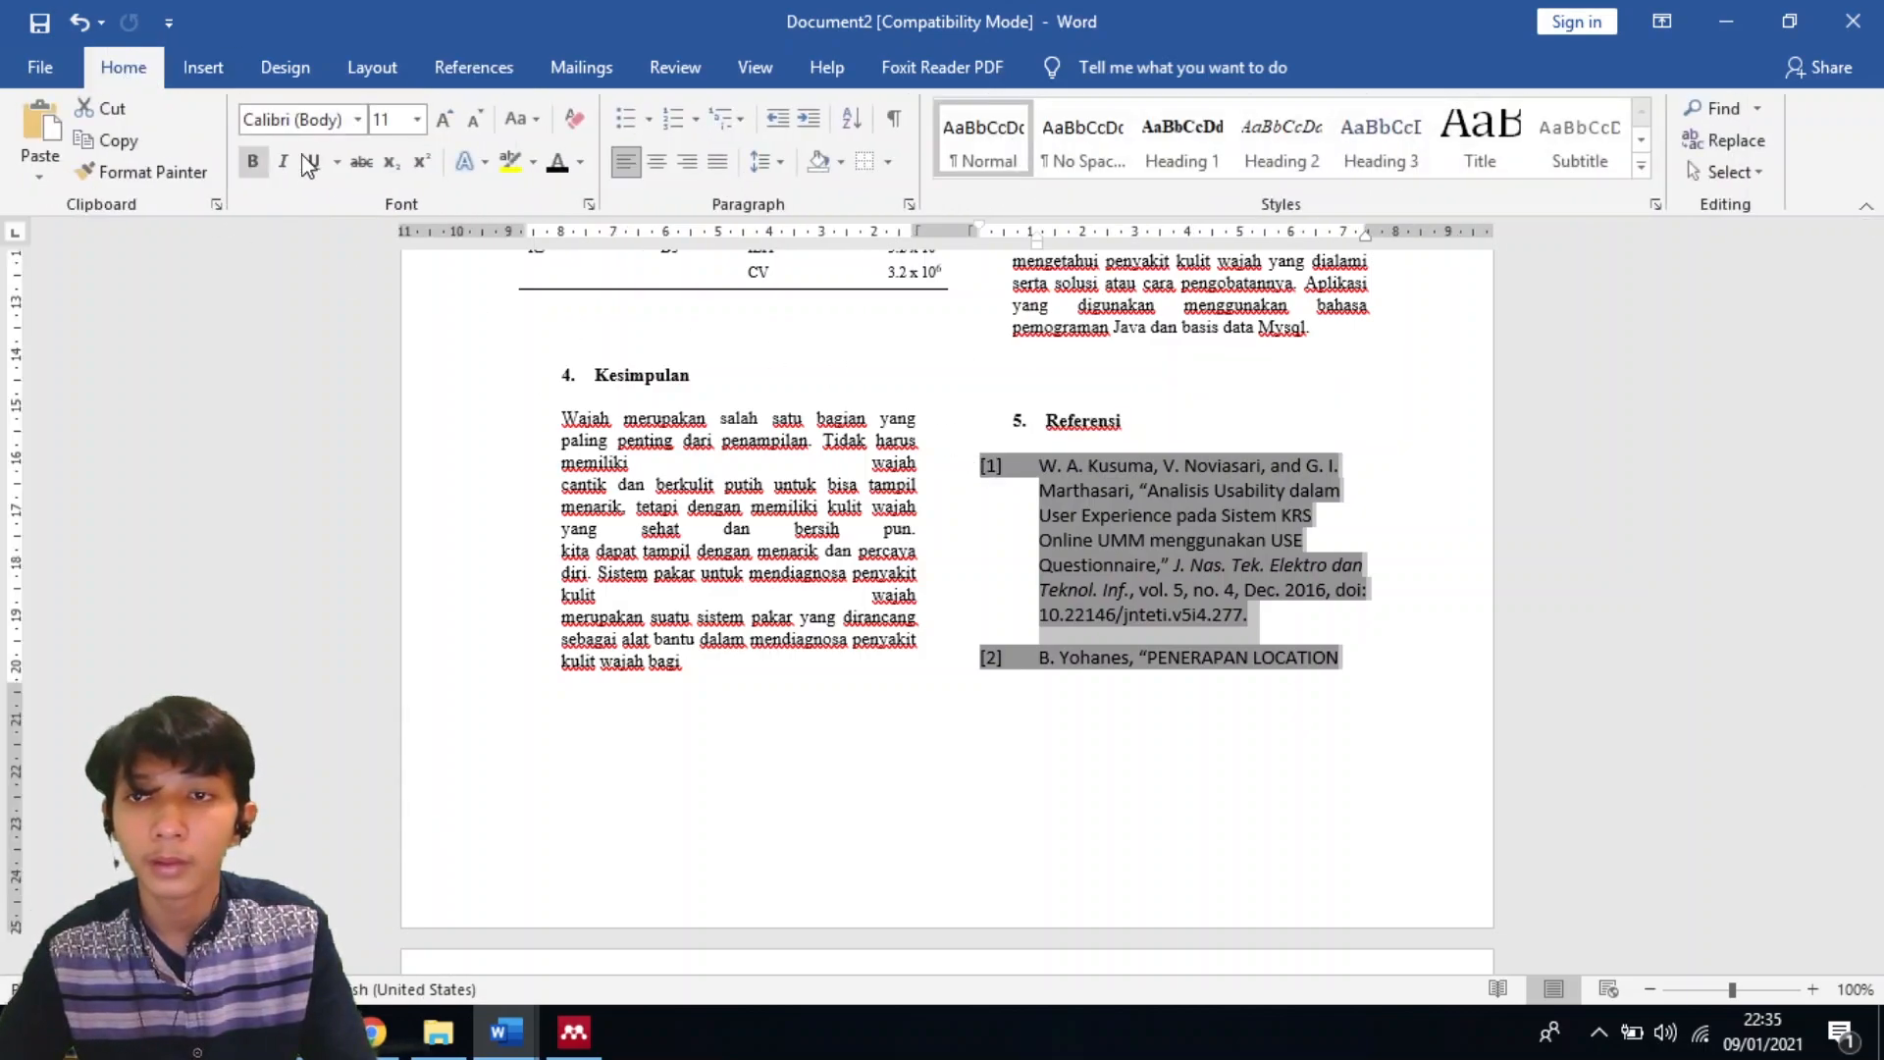
{"action": "left_click", "coordinate": [358, 121]}
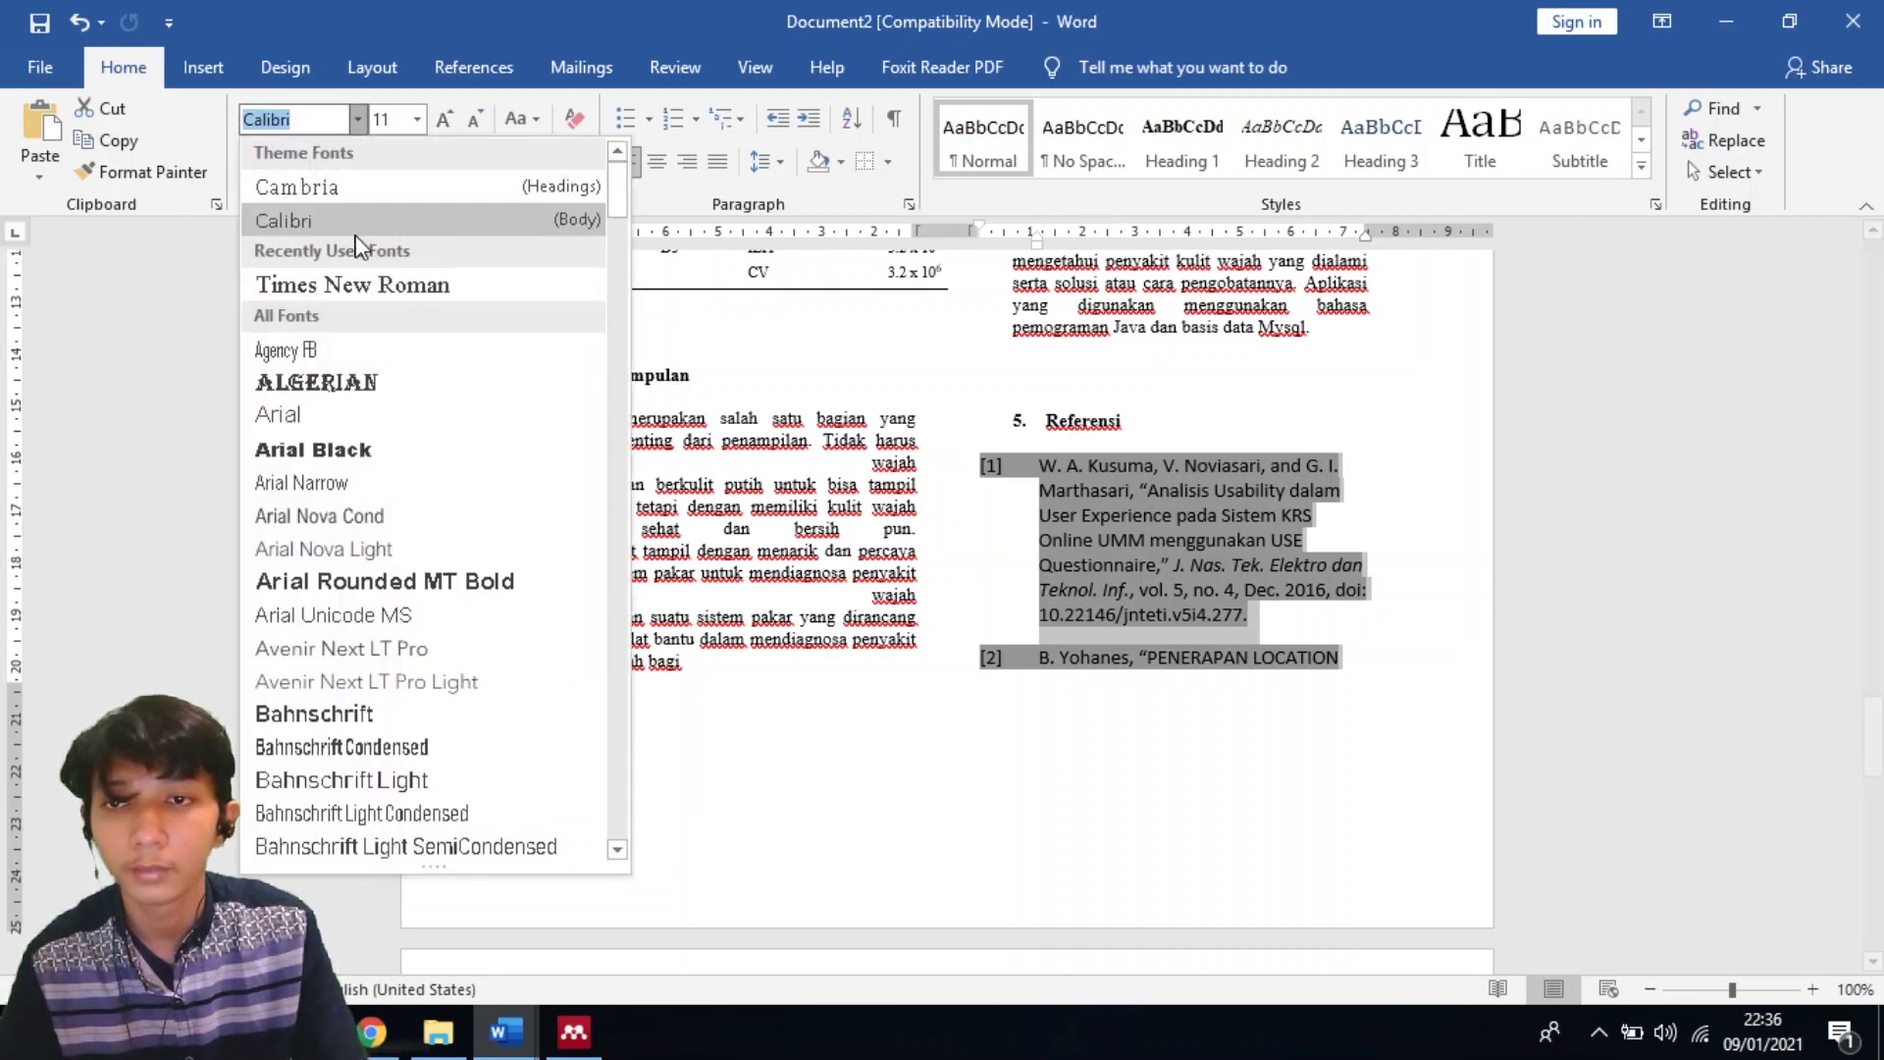
{"action": "left_click", "coordinate": [393, 285]}
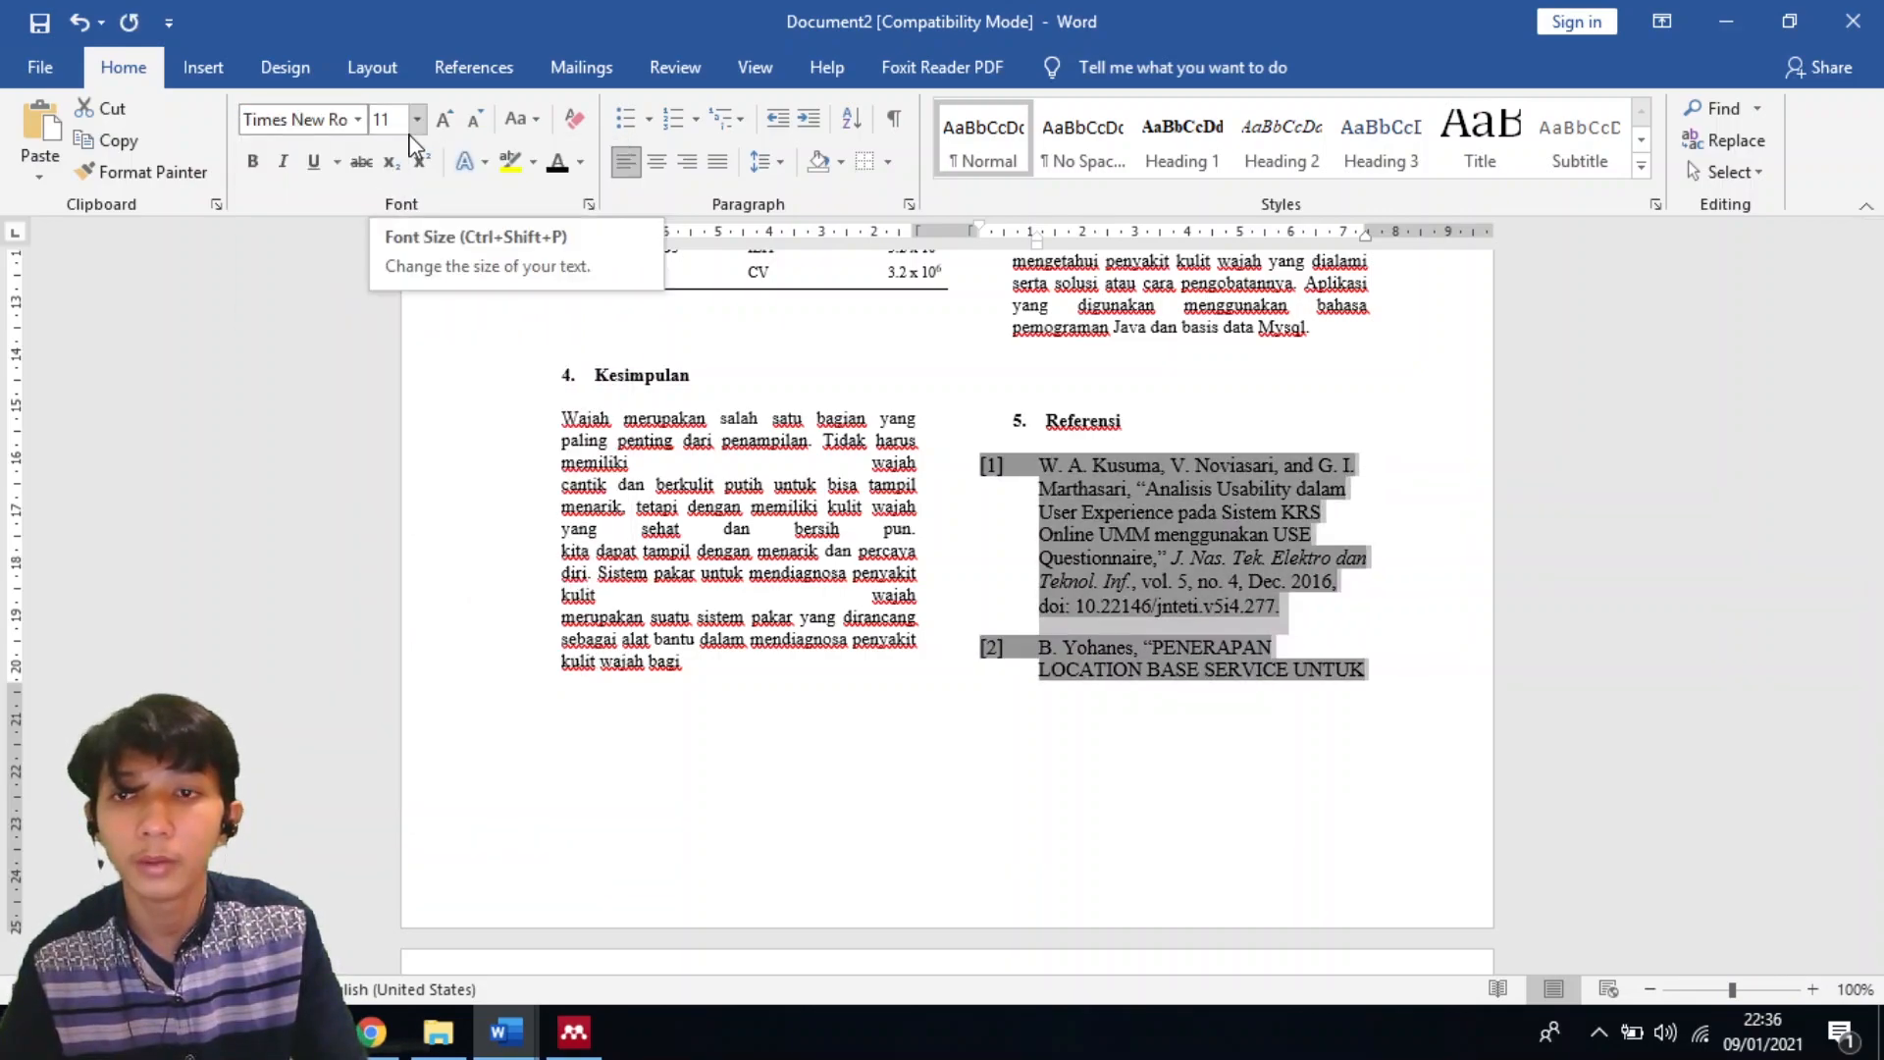
Check the reference formatting in the Elsevier-template document and set the article's bibliography entries to font size 8.
{"action": "left_click", "coordinate": [512, 1026]}
{"action": "left_click", "coordinate": [290, 893]}
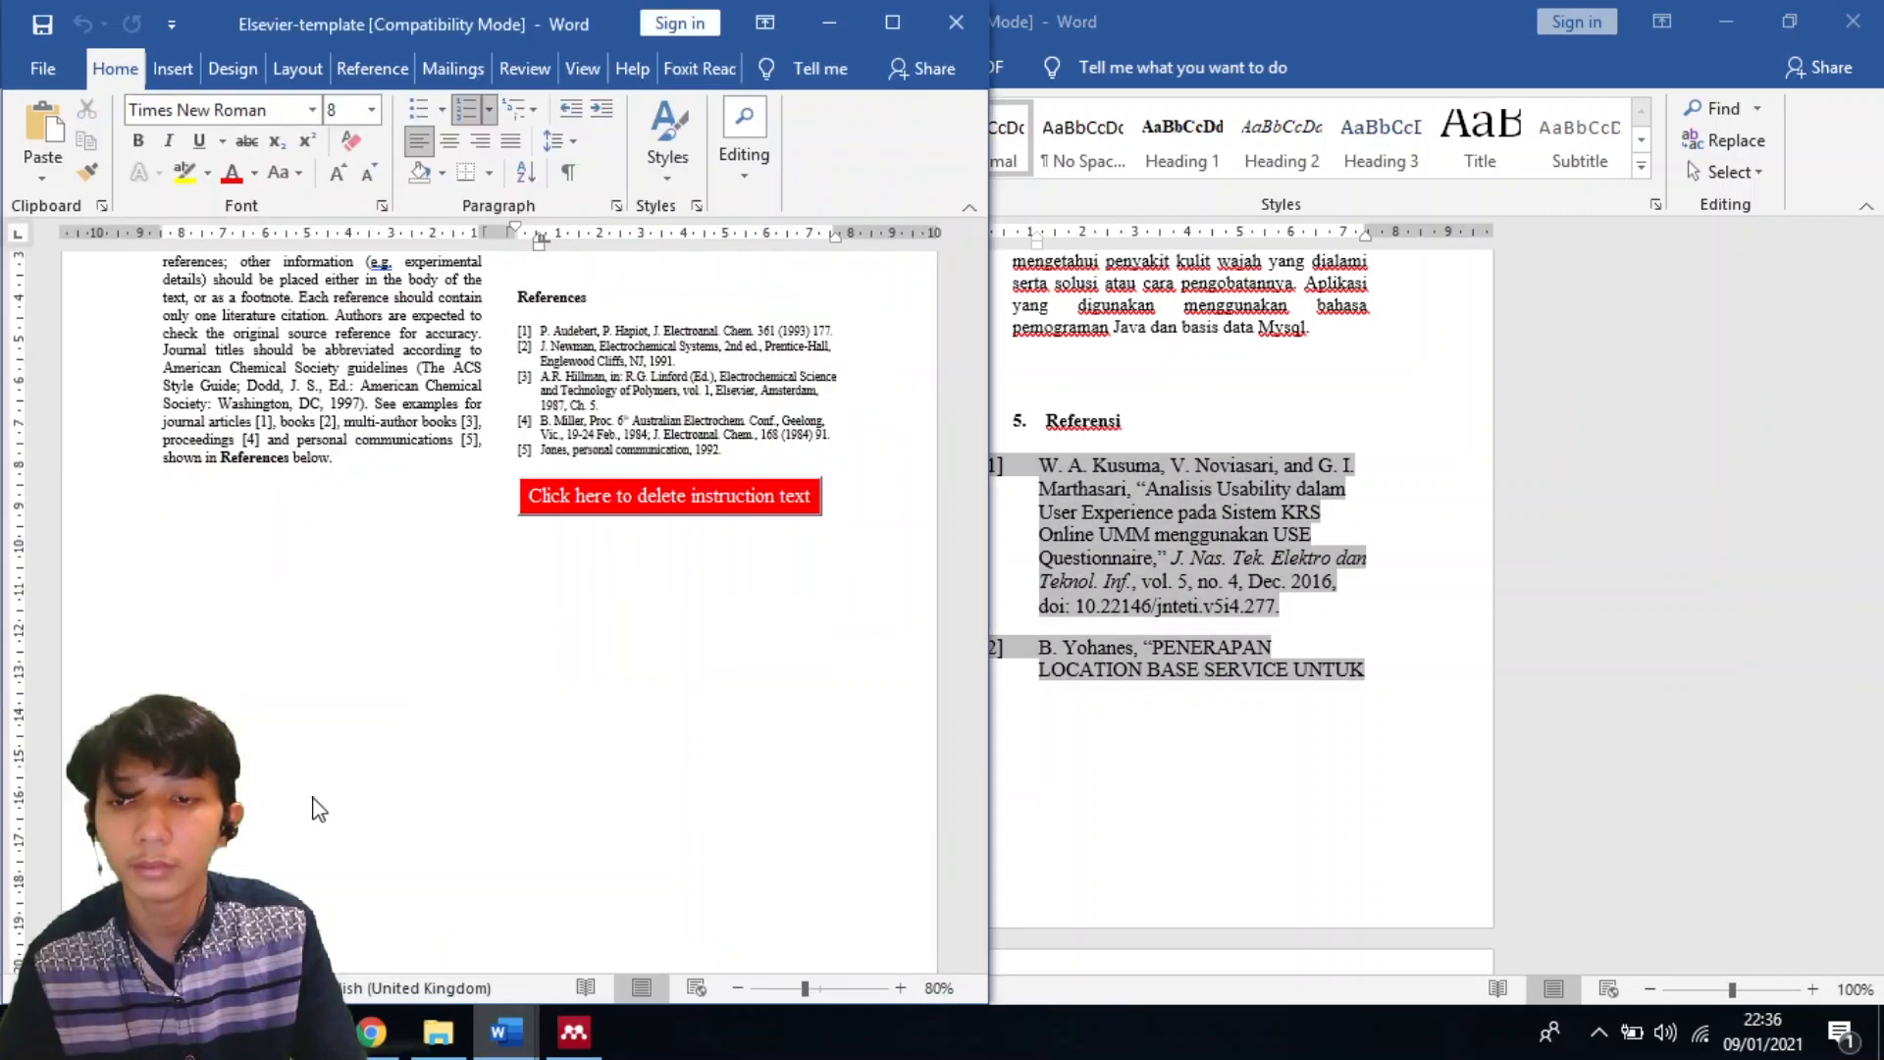
{"action": "left_click", "coordinate": [988, 708]}
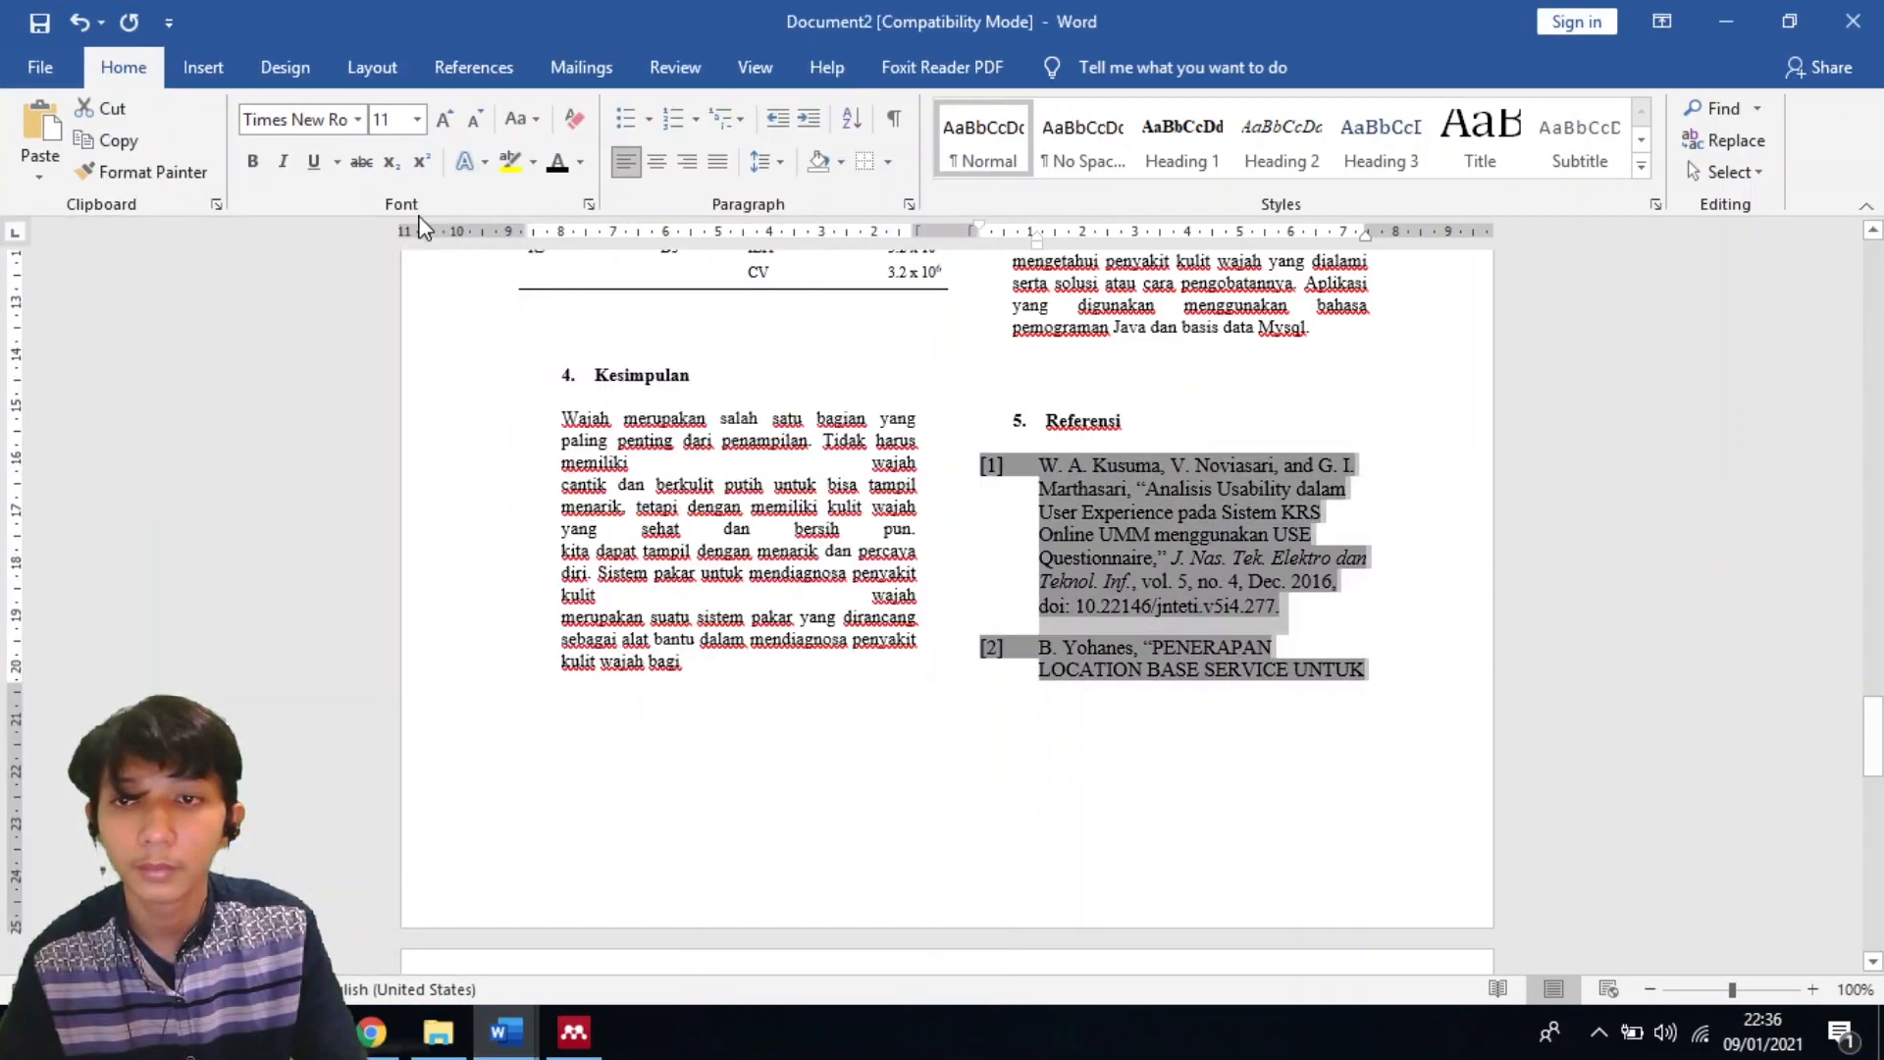
{"action": "left_click", "coordinate": [417, 119]}
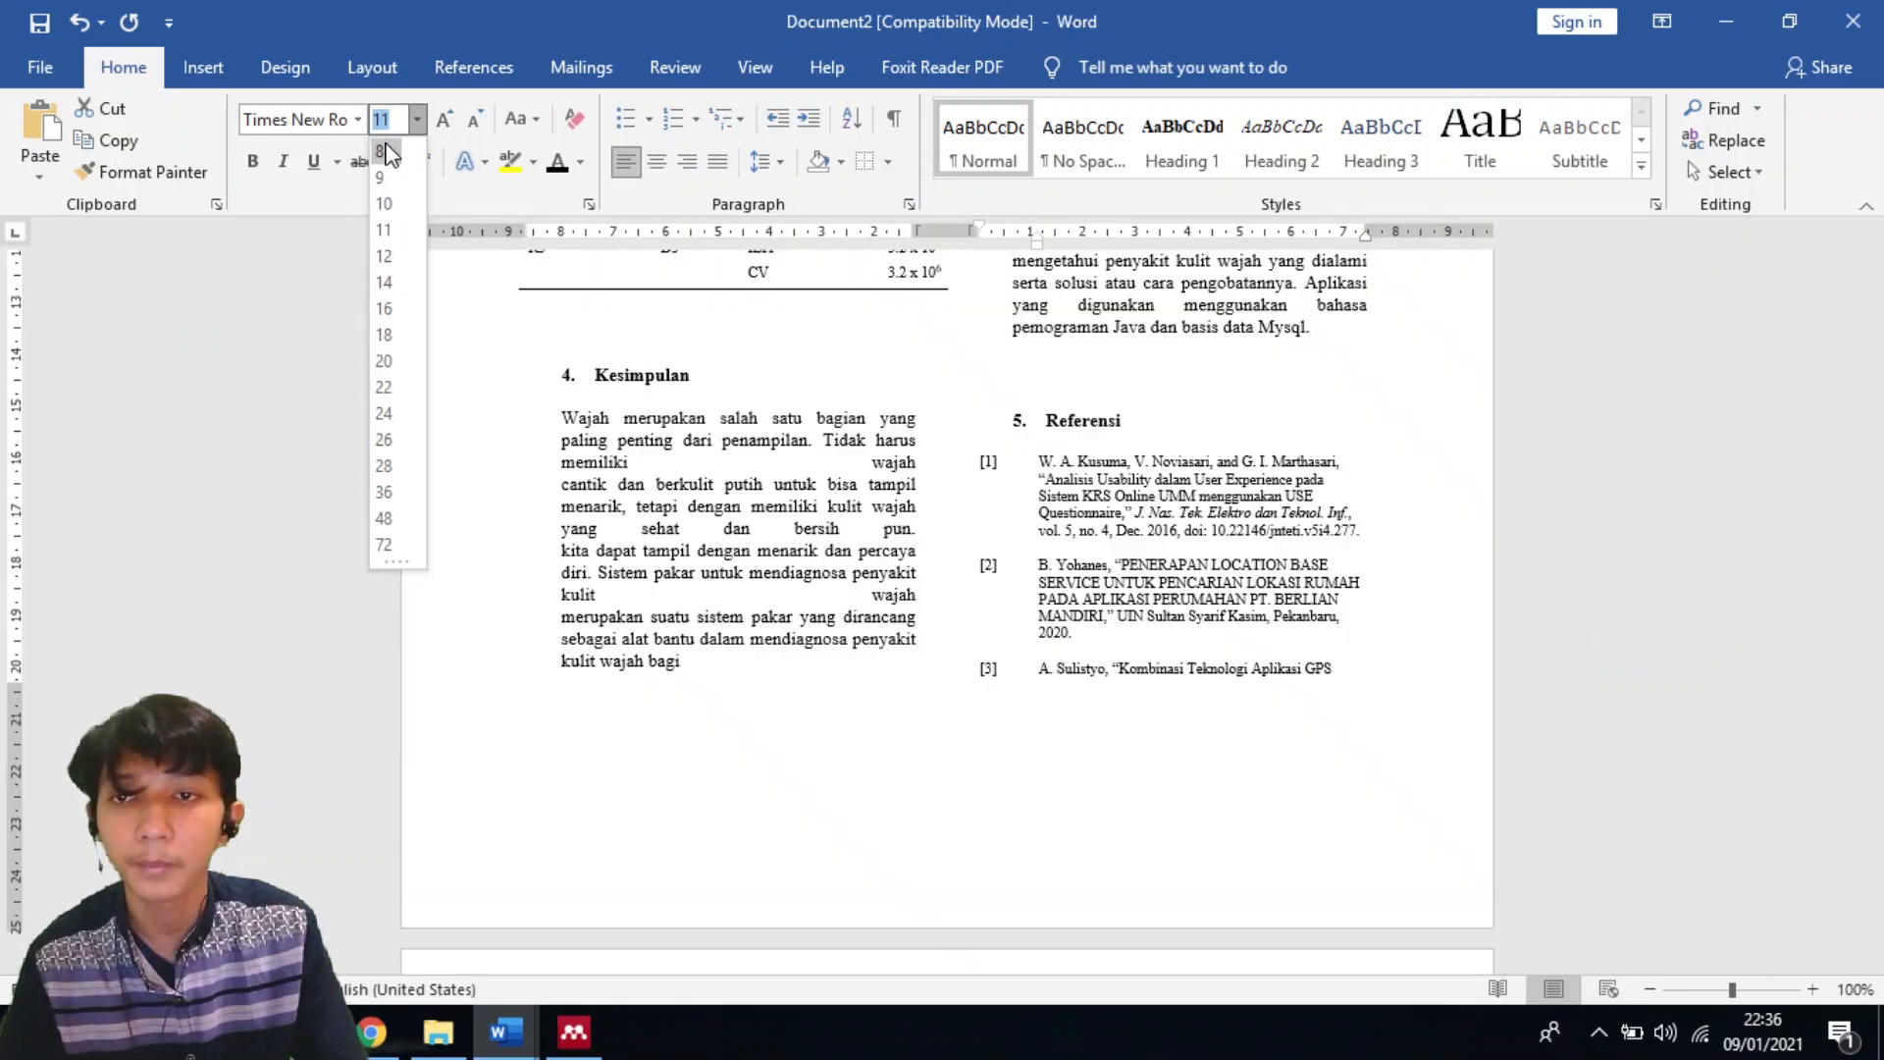
{"action": "left_click", "coordinate": [383, 151]}
Set the bibliography's spacing after paragraphs to 0 pt and its line spacing to Exactly, reducing the default point value.
{"action": "left_click", "coordinate": [906, 206]}
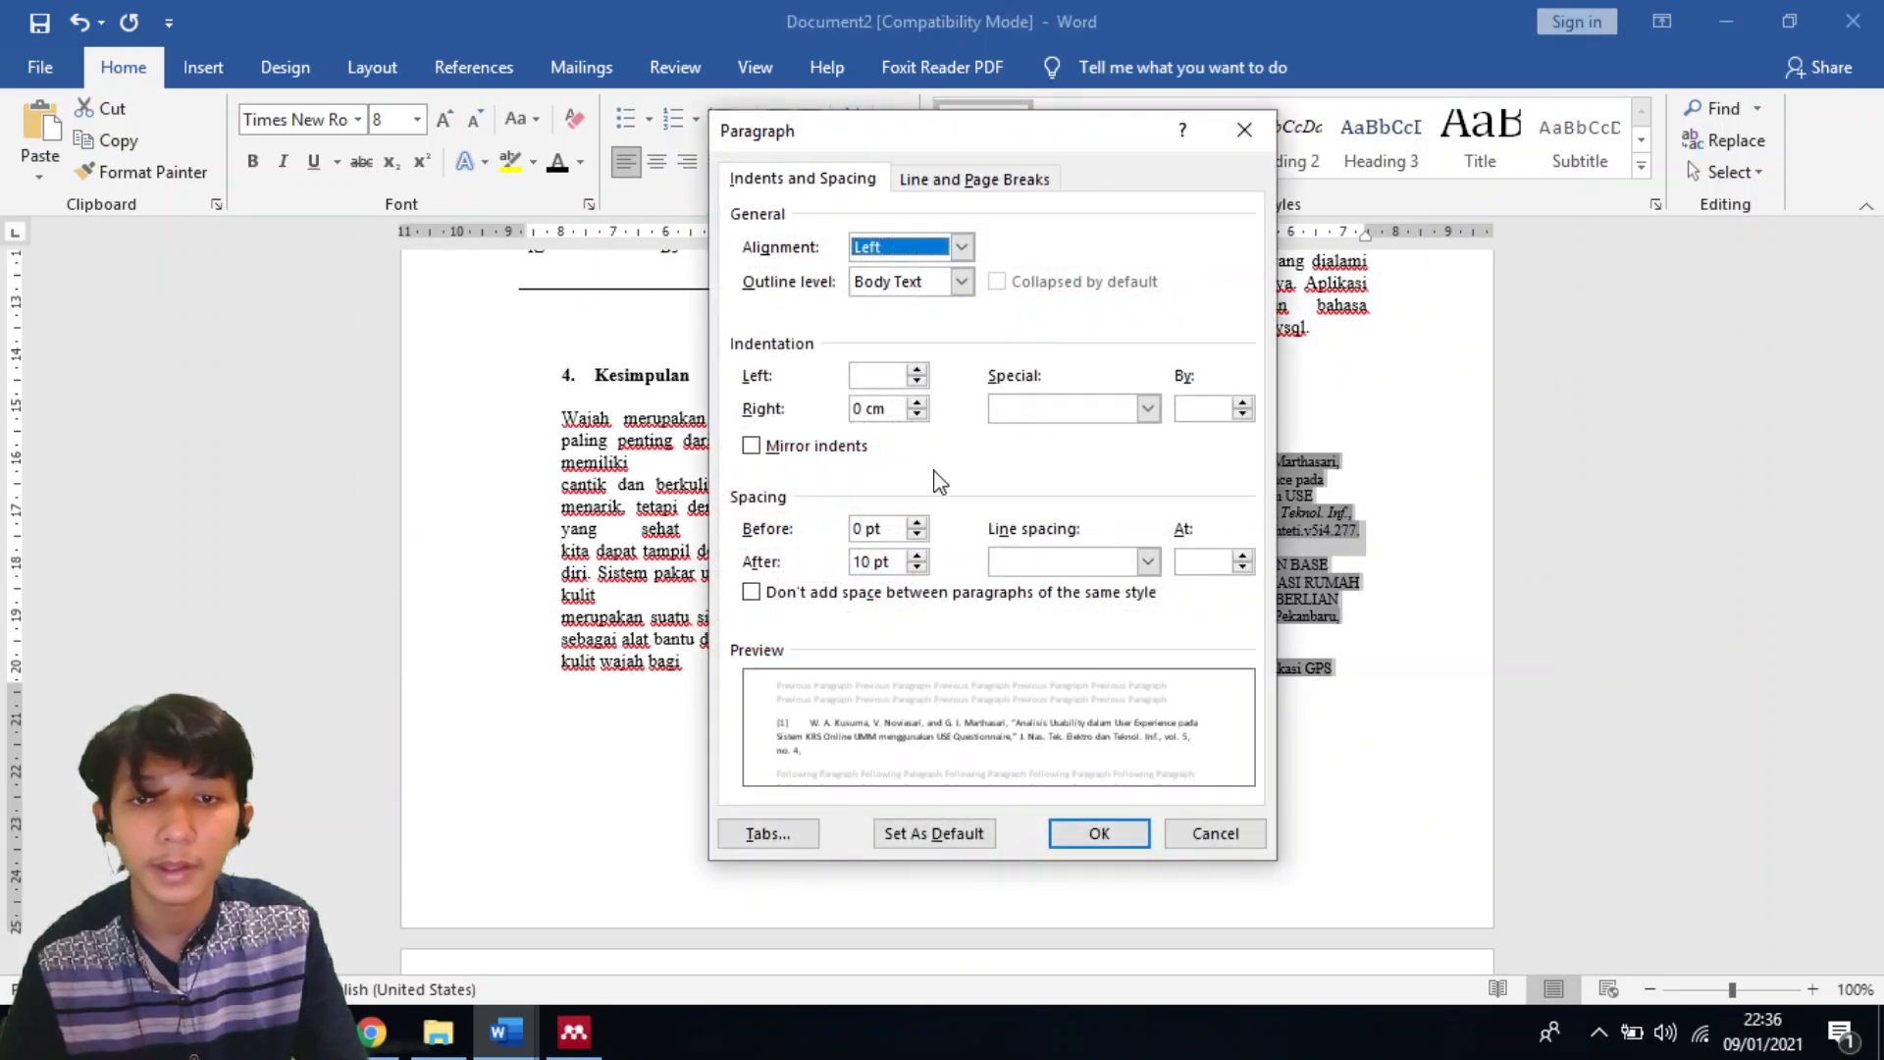
{"action": "left_click", "coordinate": [918, 567]}
{"action": "left_click", "coordinate": [917, 567]}
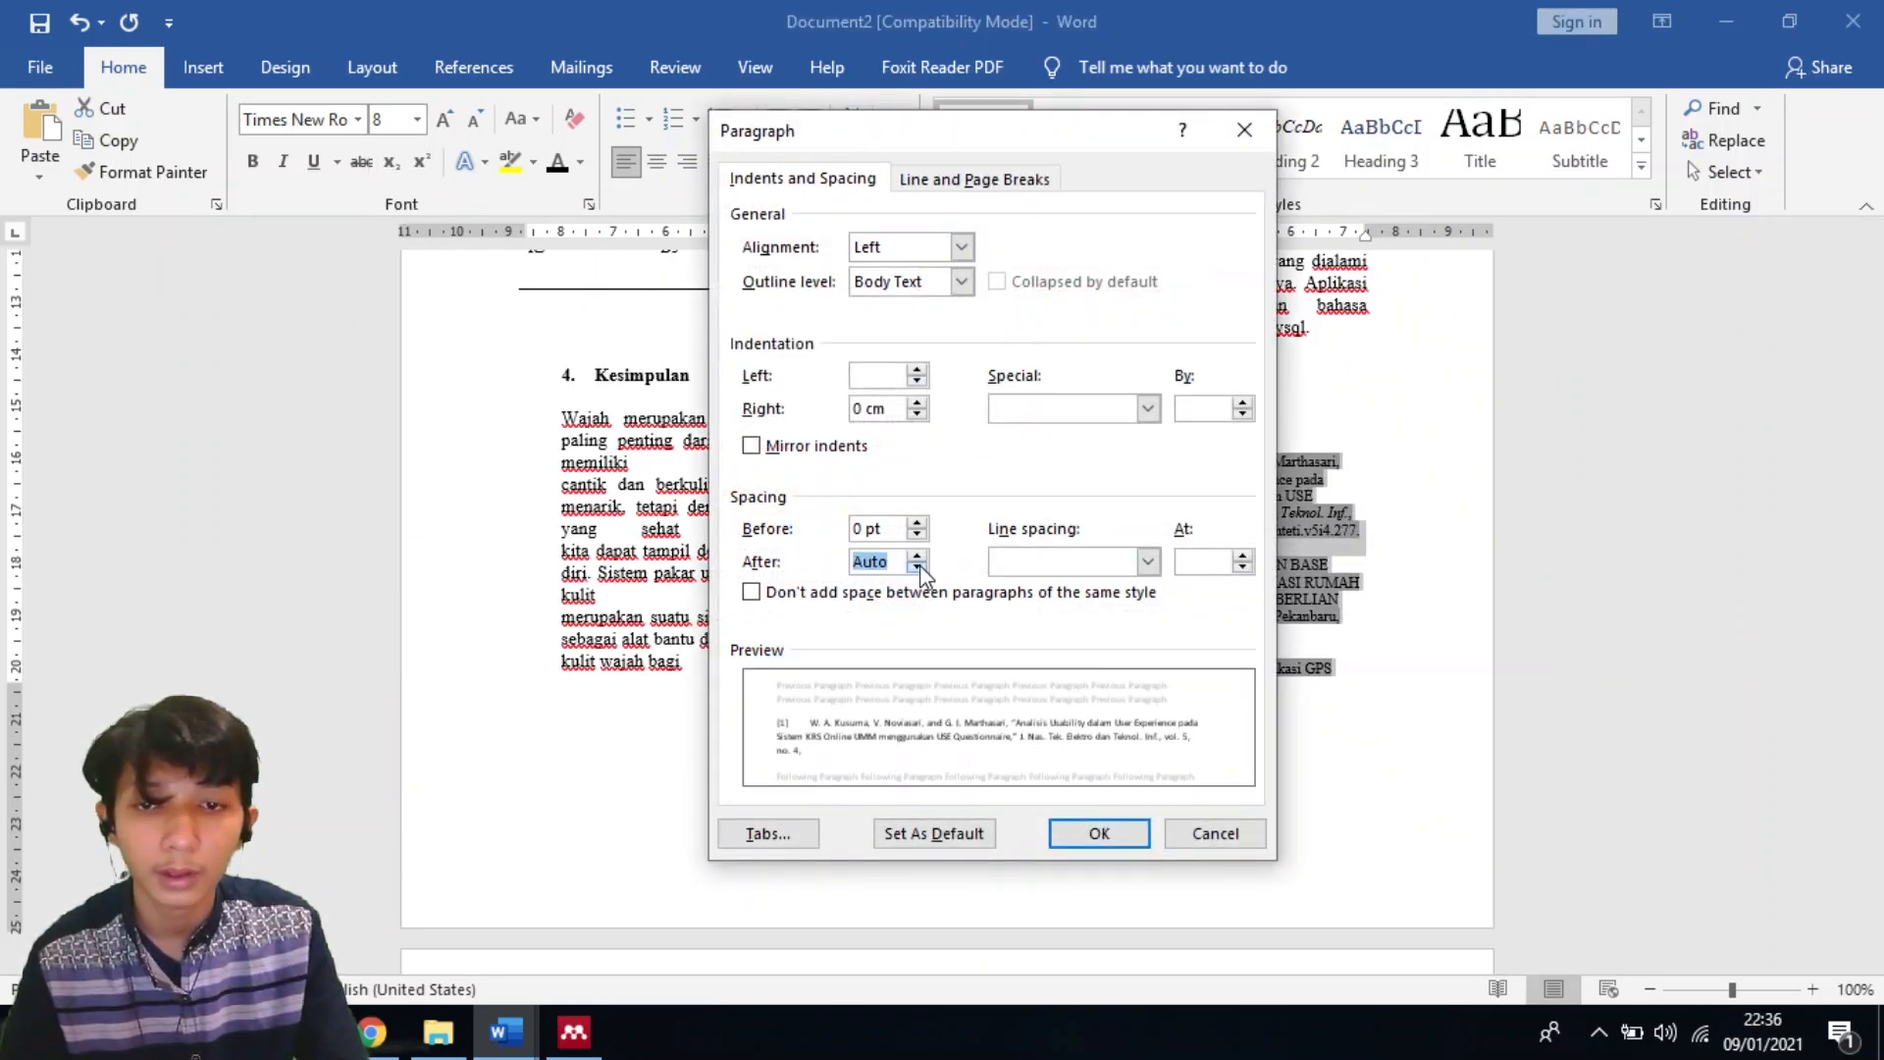
{"action": "left_click", "coordinate": [918, 563]}
{"action": "left_click", "coordinate": [1146, 561]}
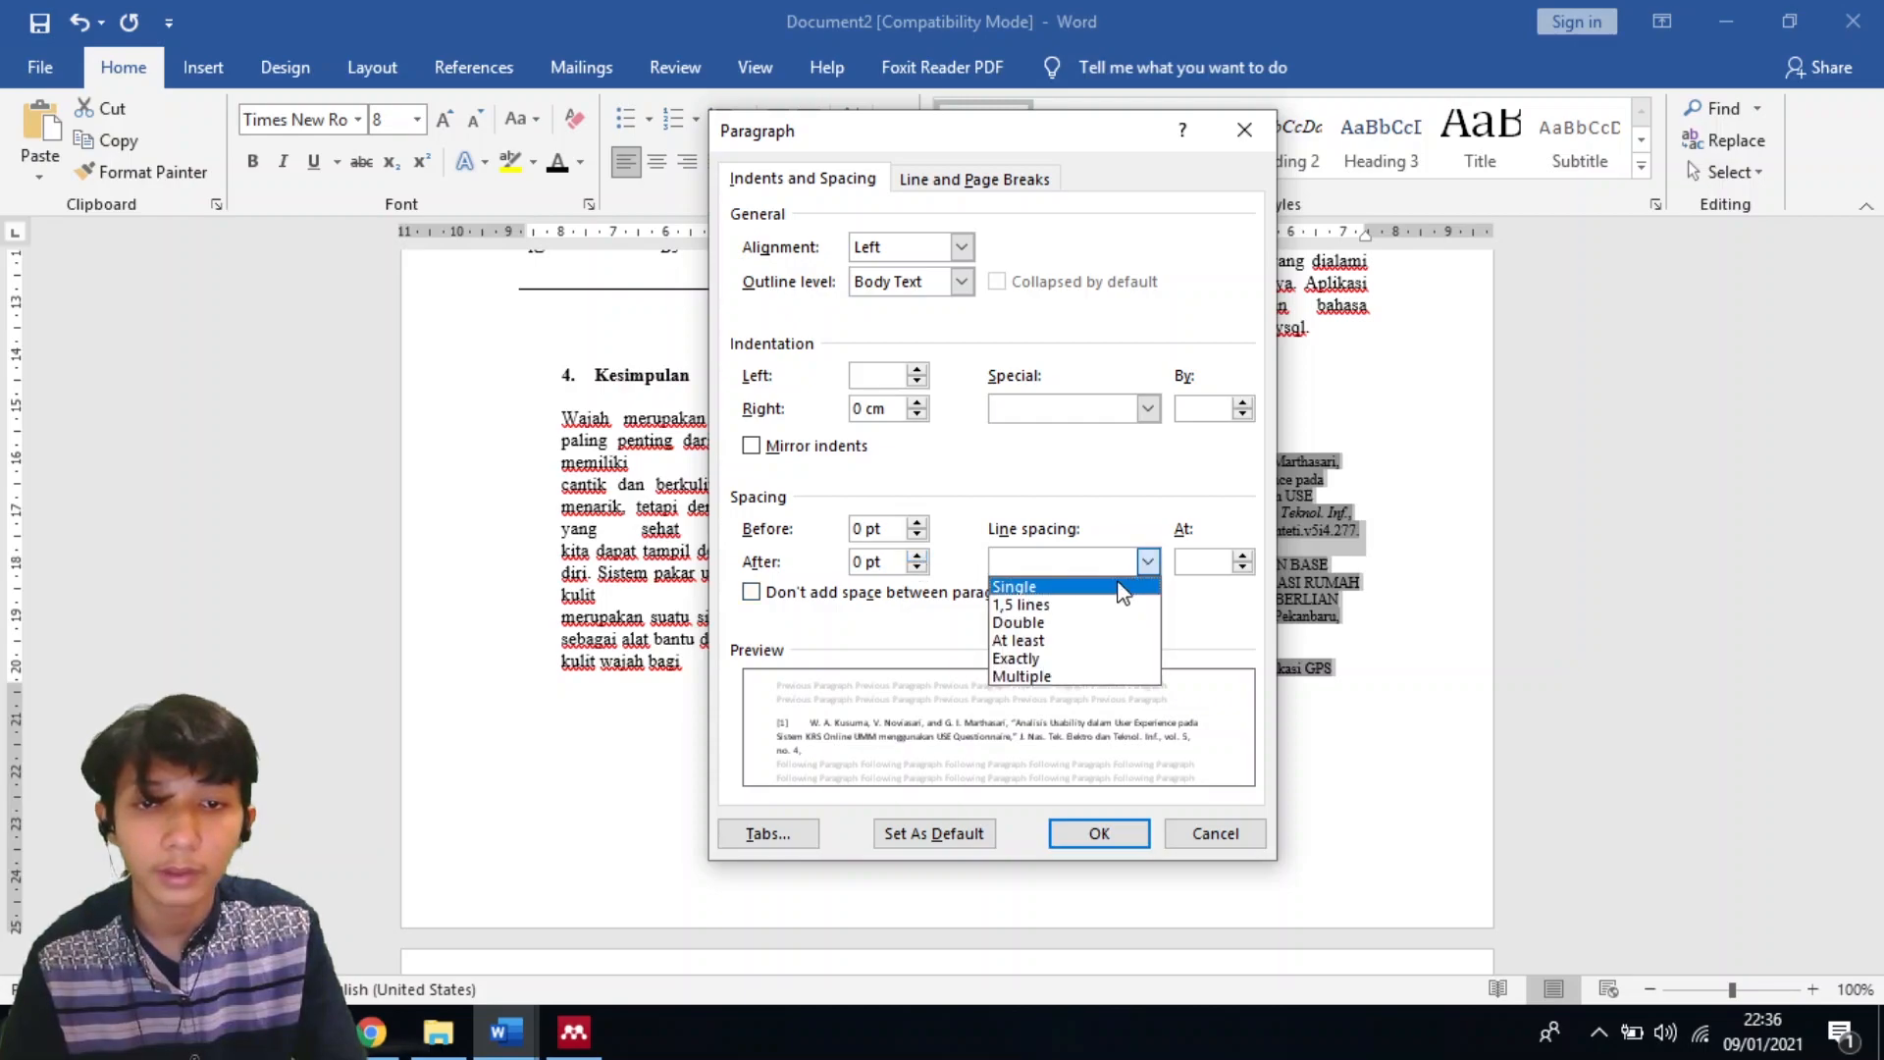
{"action": "left_click", "coordinate": [1074, 653]}
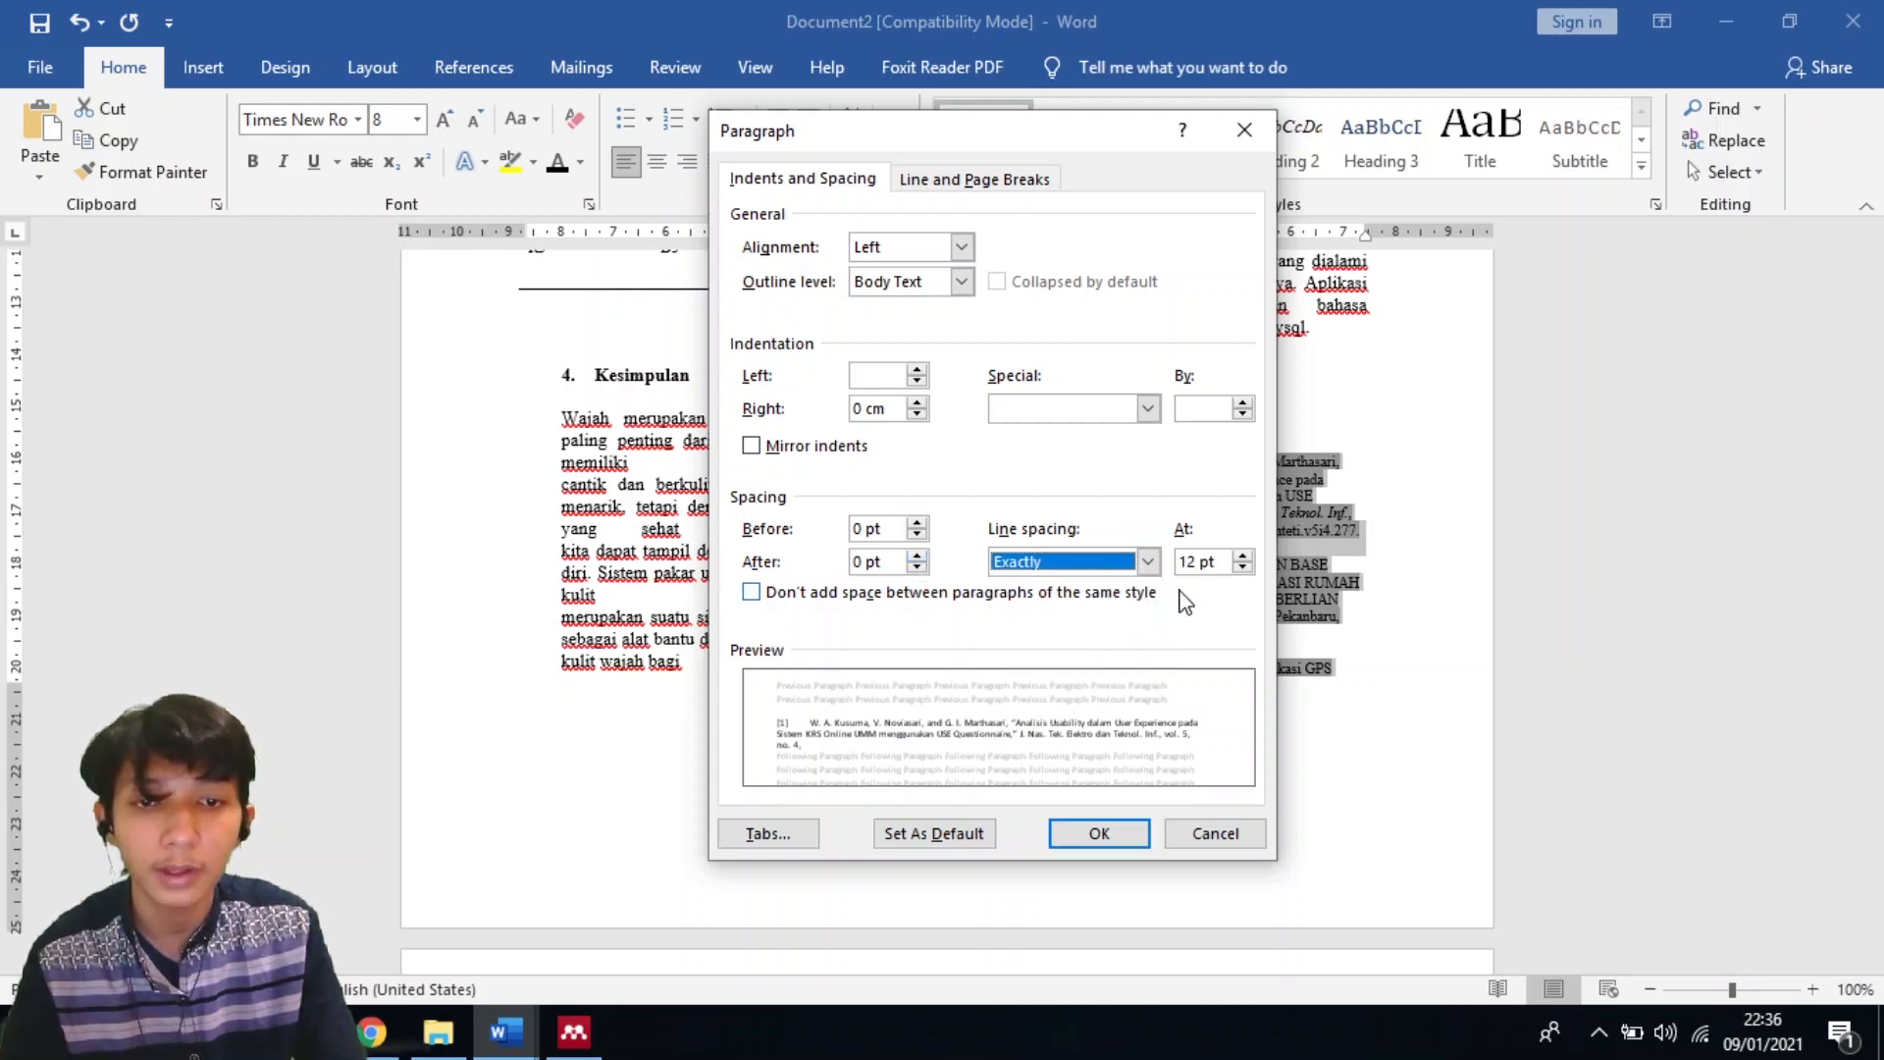
{"action": "left_click", "coordinate": [1242, 568]}
{"action": "left_click", "coordinate": [1097, 833]}
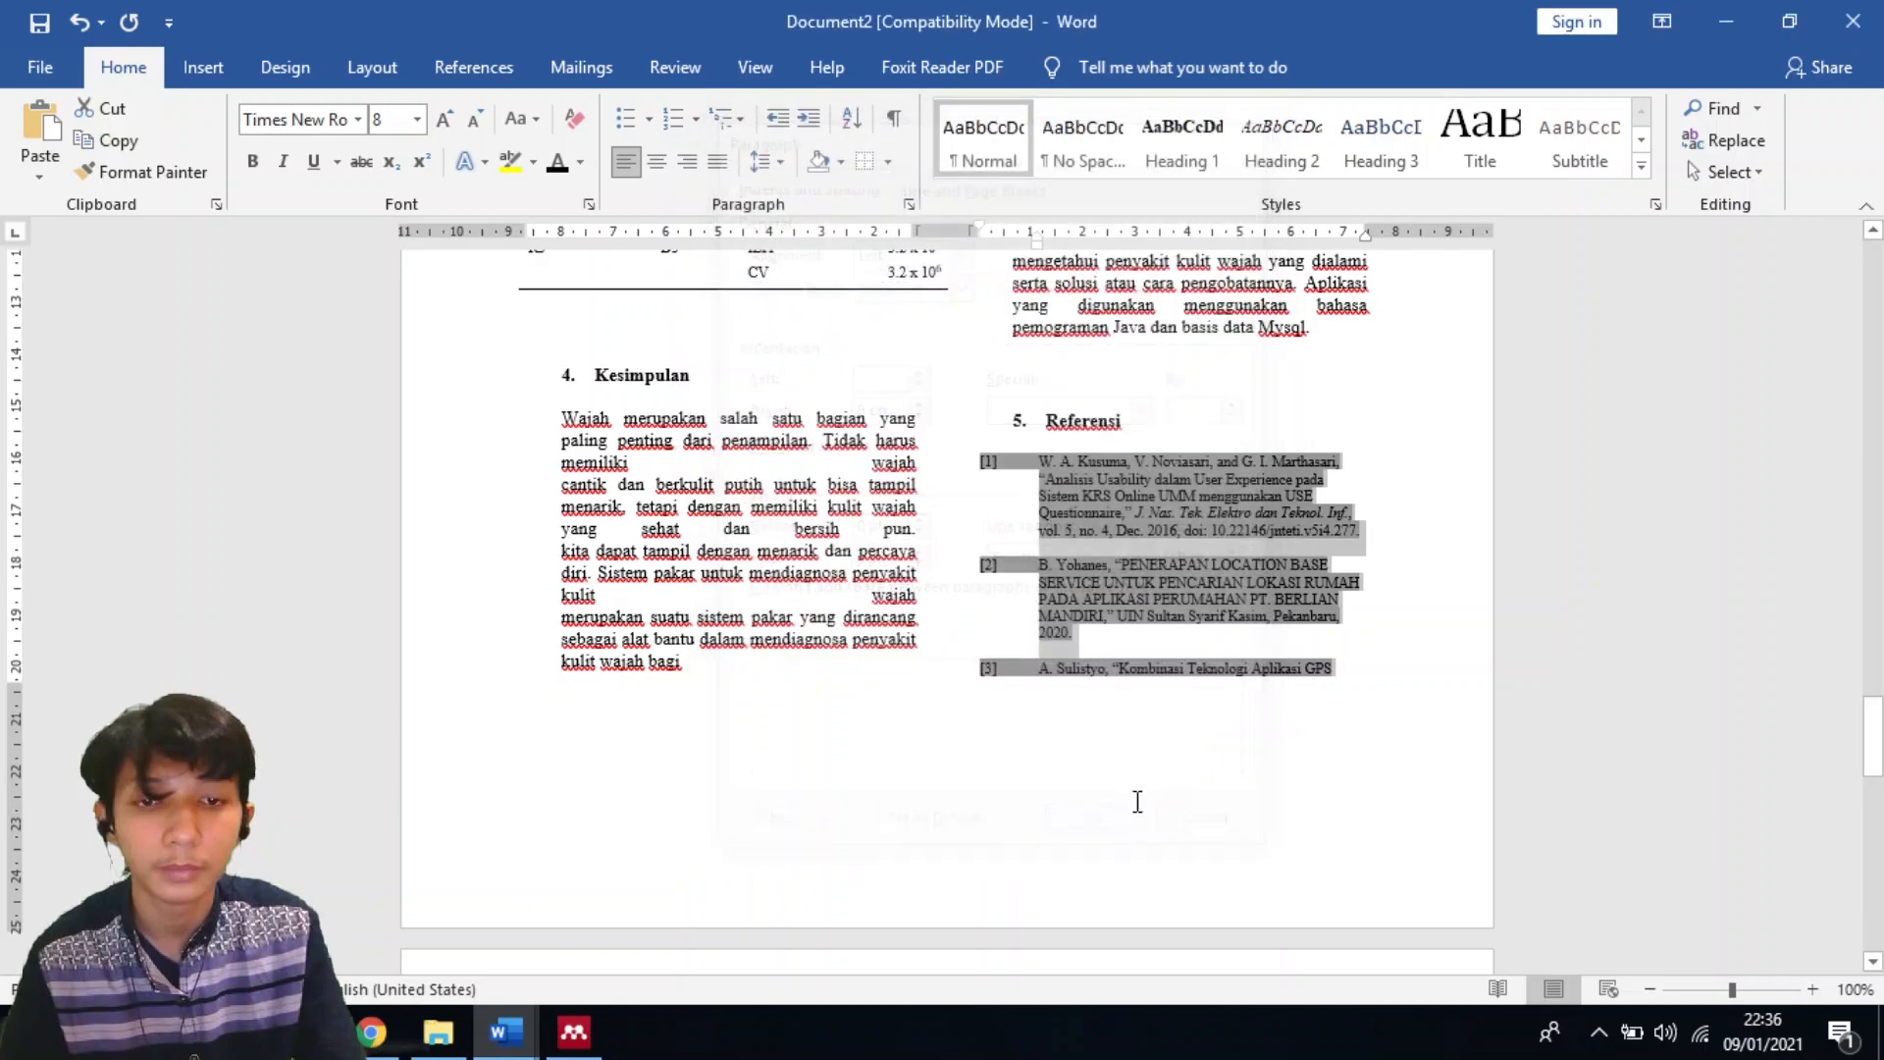
Copy the Elsevier logo from the first page of the Elsevier-template document and paste it into the article.
{"action": "scroll", "coordinate": [1712, 723], "scroll_direction": "down", "scroll_amount": 5}
{"action": "left_click_drag", "start_coordinate": [1870, 756], "coordinate": [1880, 261]}
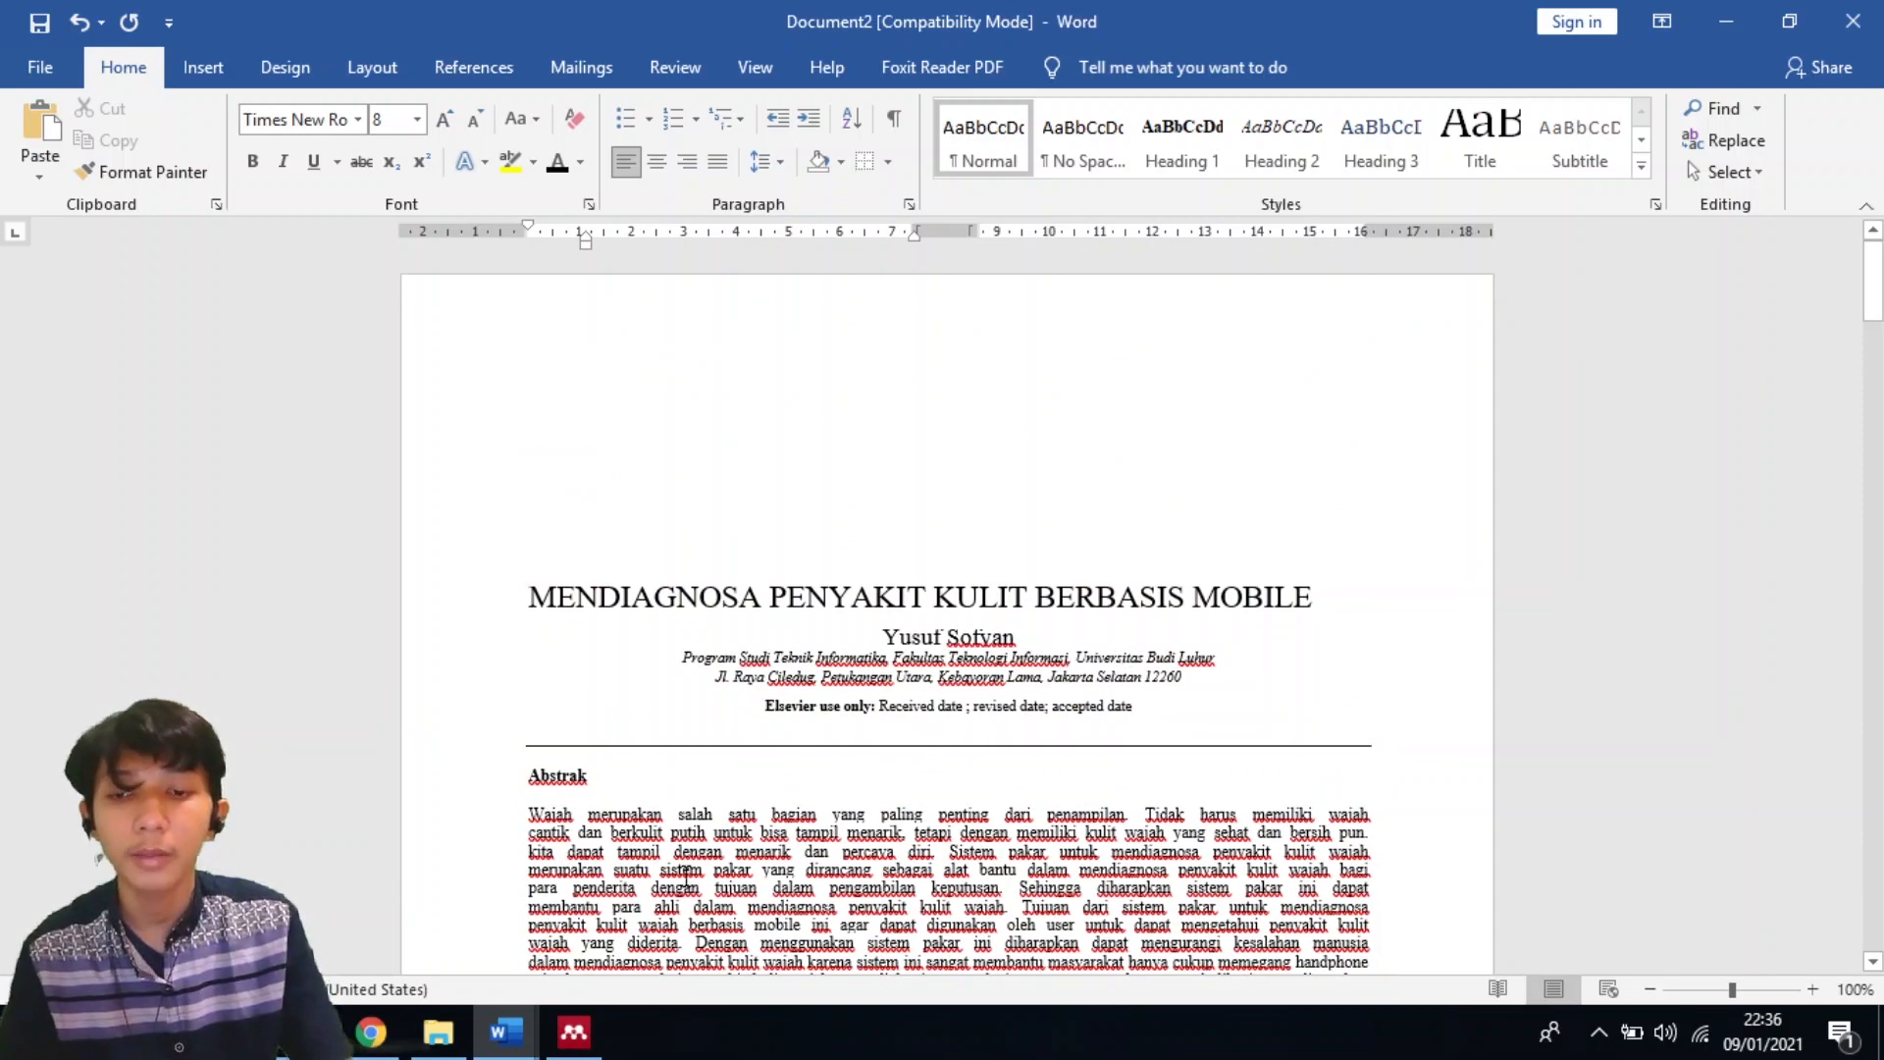
{"action": "left_click", "coordinate": [506, 1030]}
{"action": "left_click", "coordinate": [211, 913]}
{"action": "scroll", "coordinate": [568, 721], "scroll_direction": "up", "scroll_amount": 13}
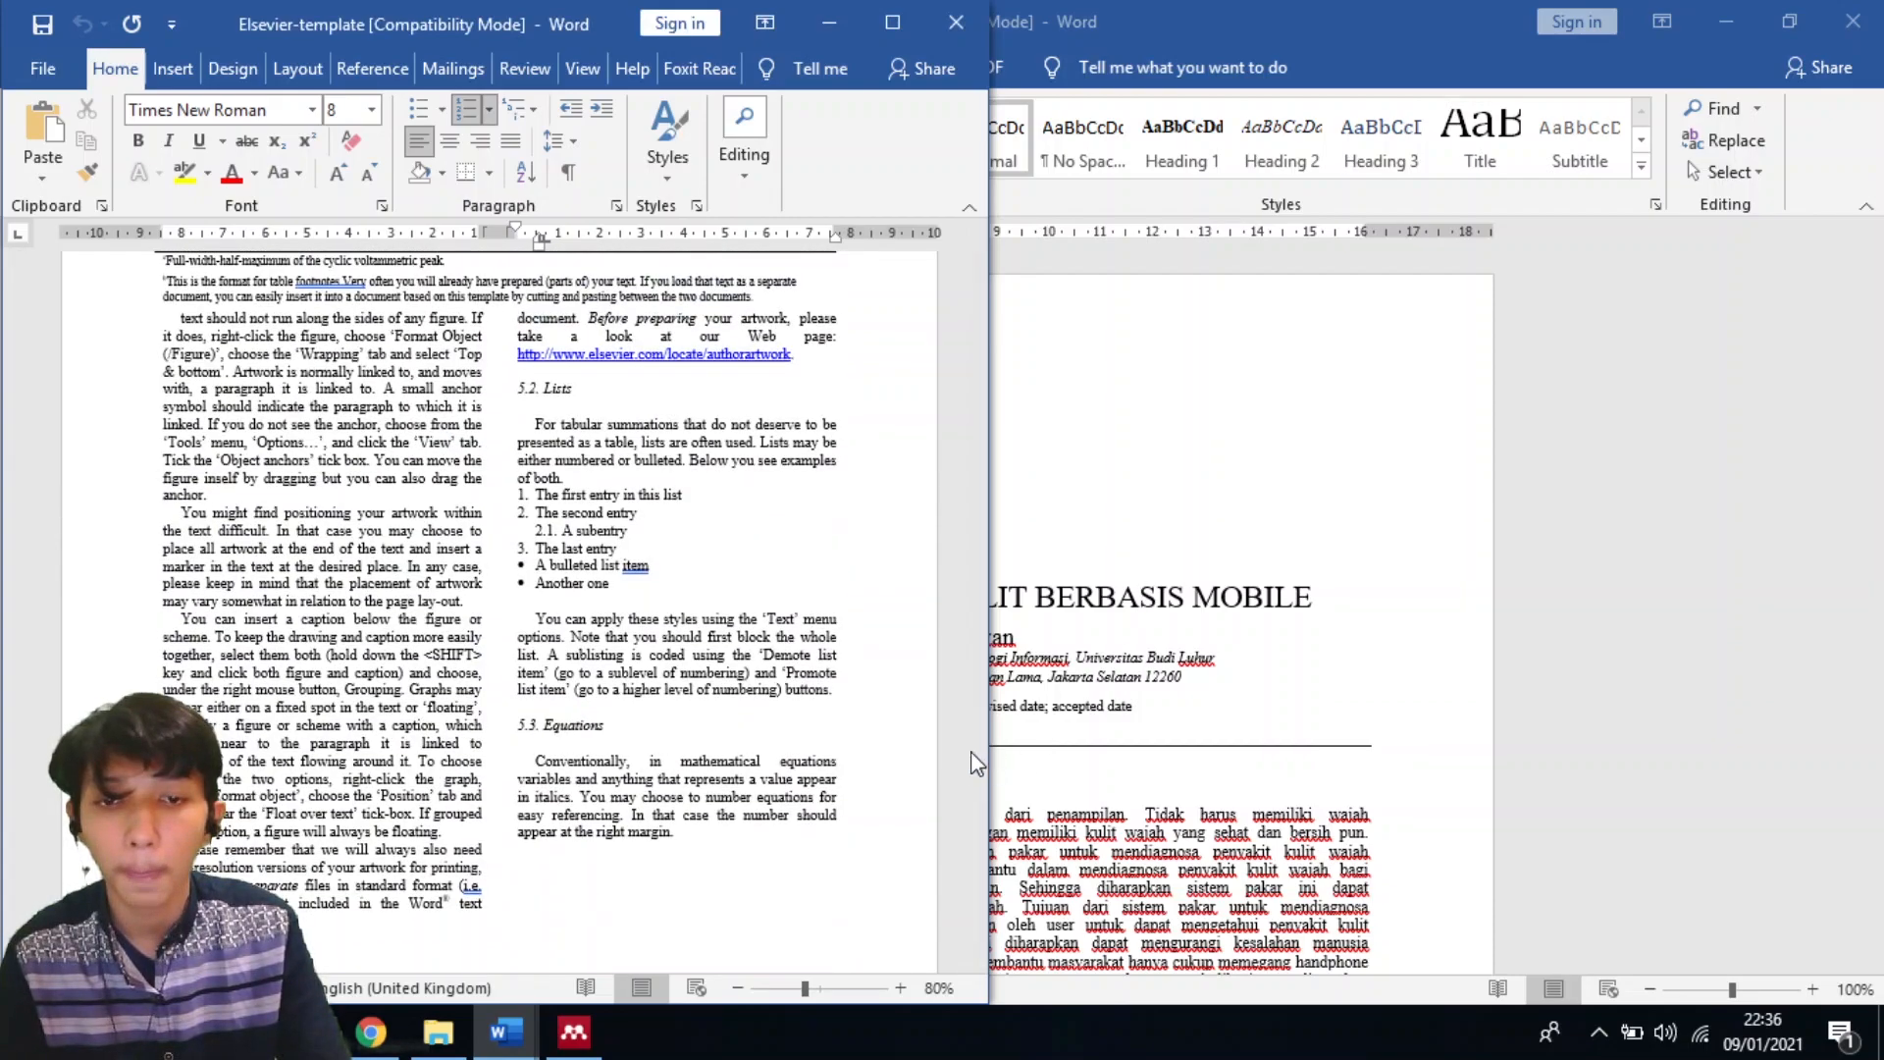
{"action": "left_click_drag", "start_coordinate": [972, 753], "coordinate": [977, 274]}
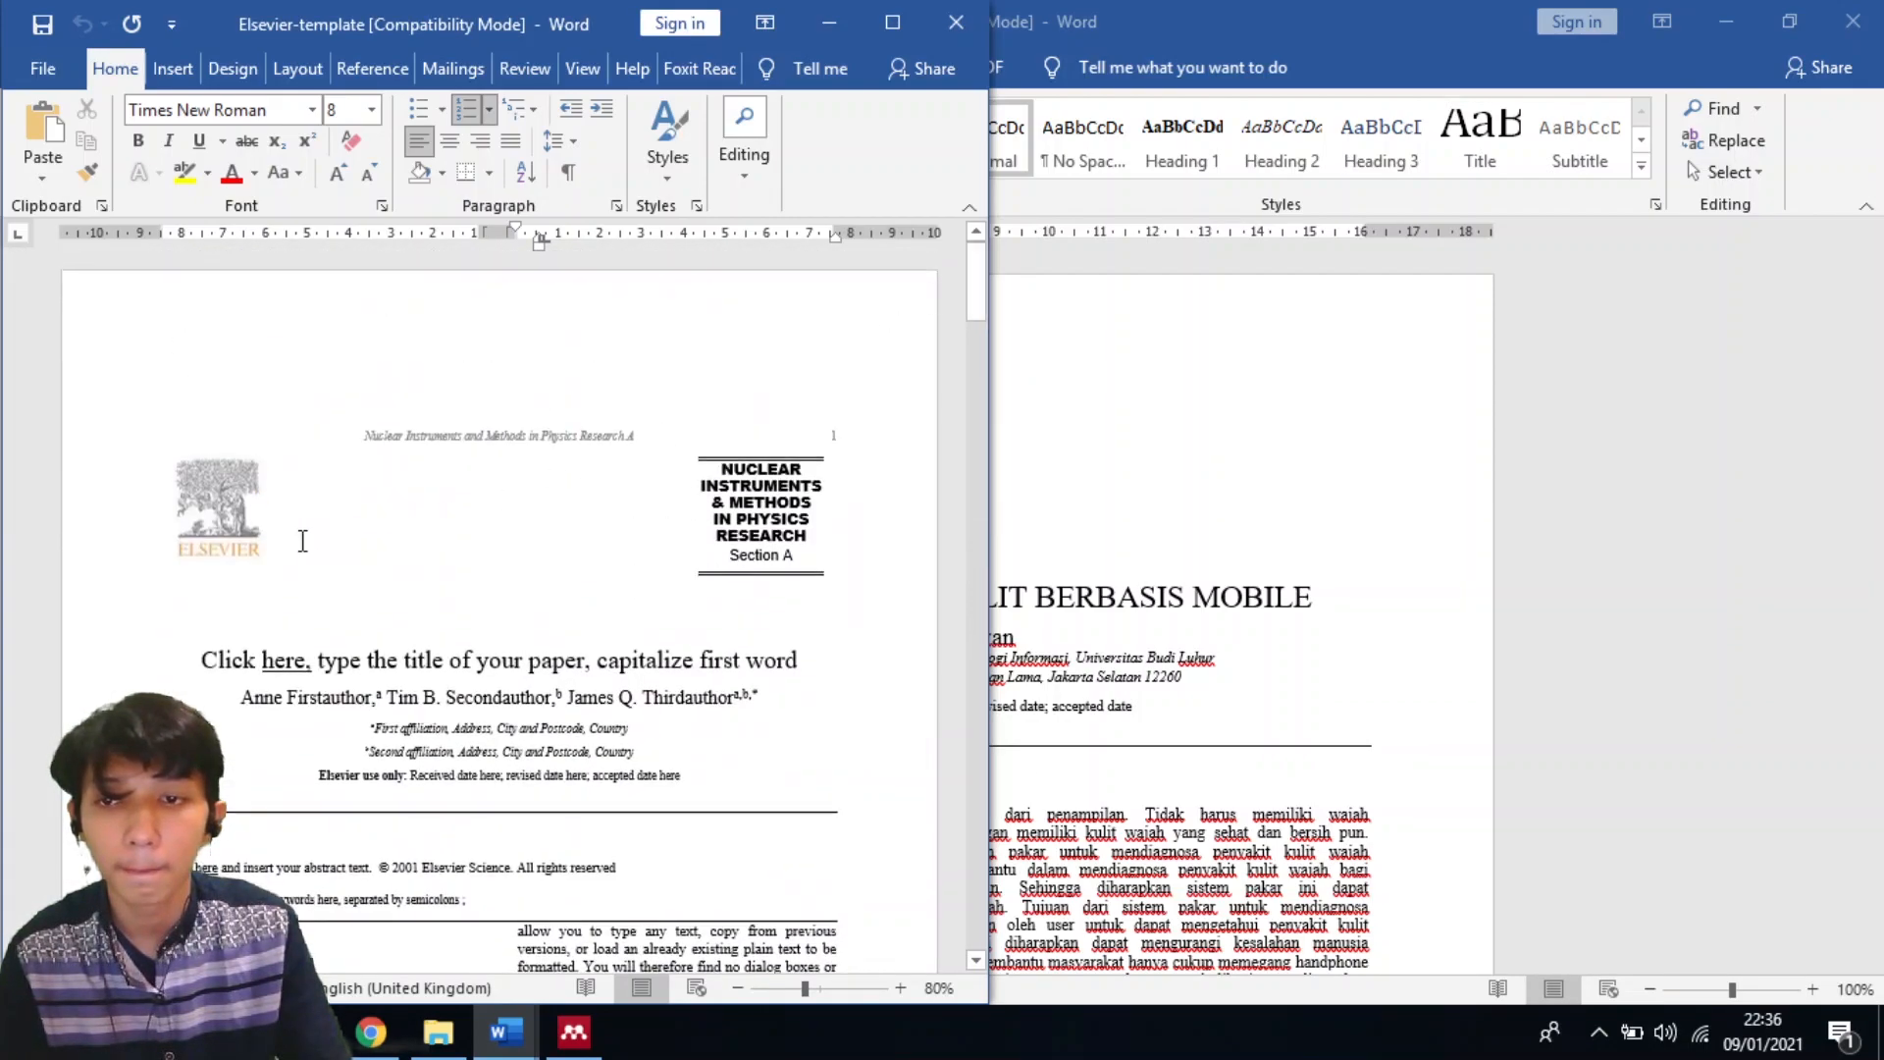
{"action": "left_click", "coordinate": [238, 534]}
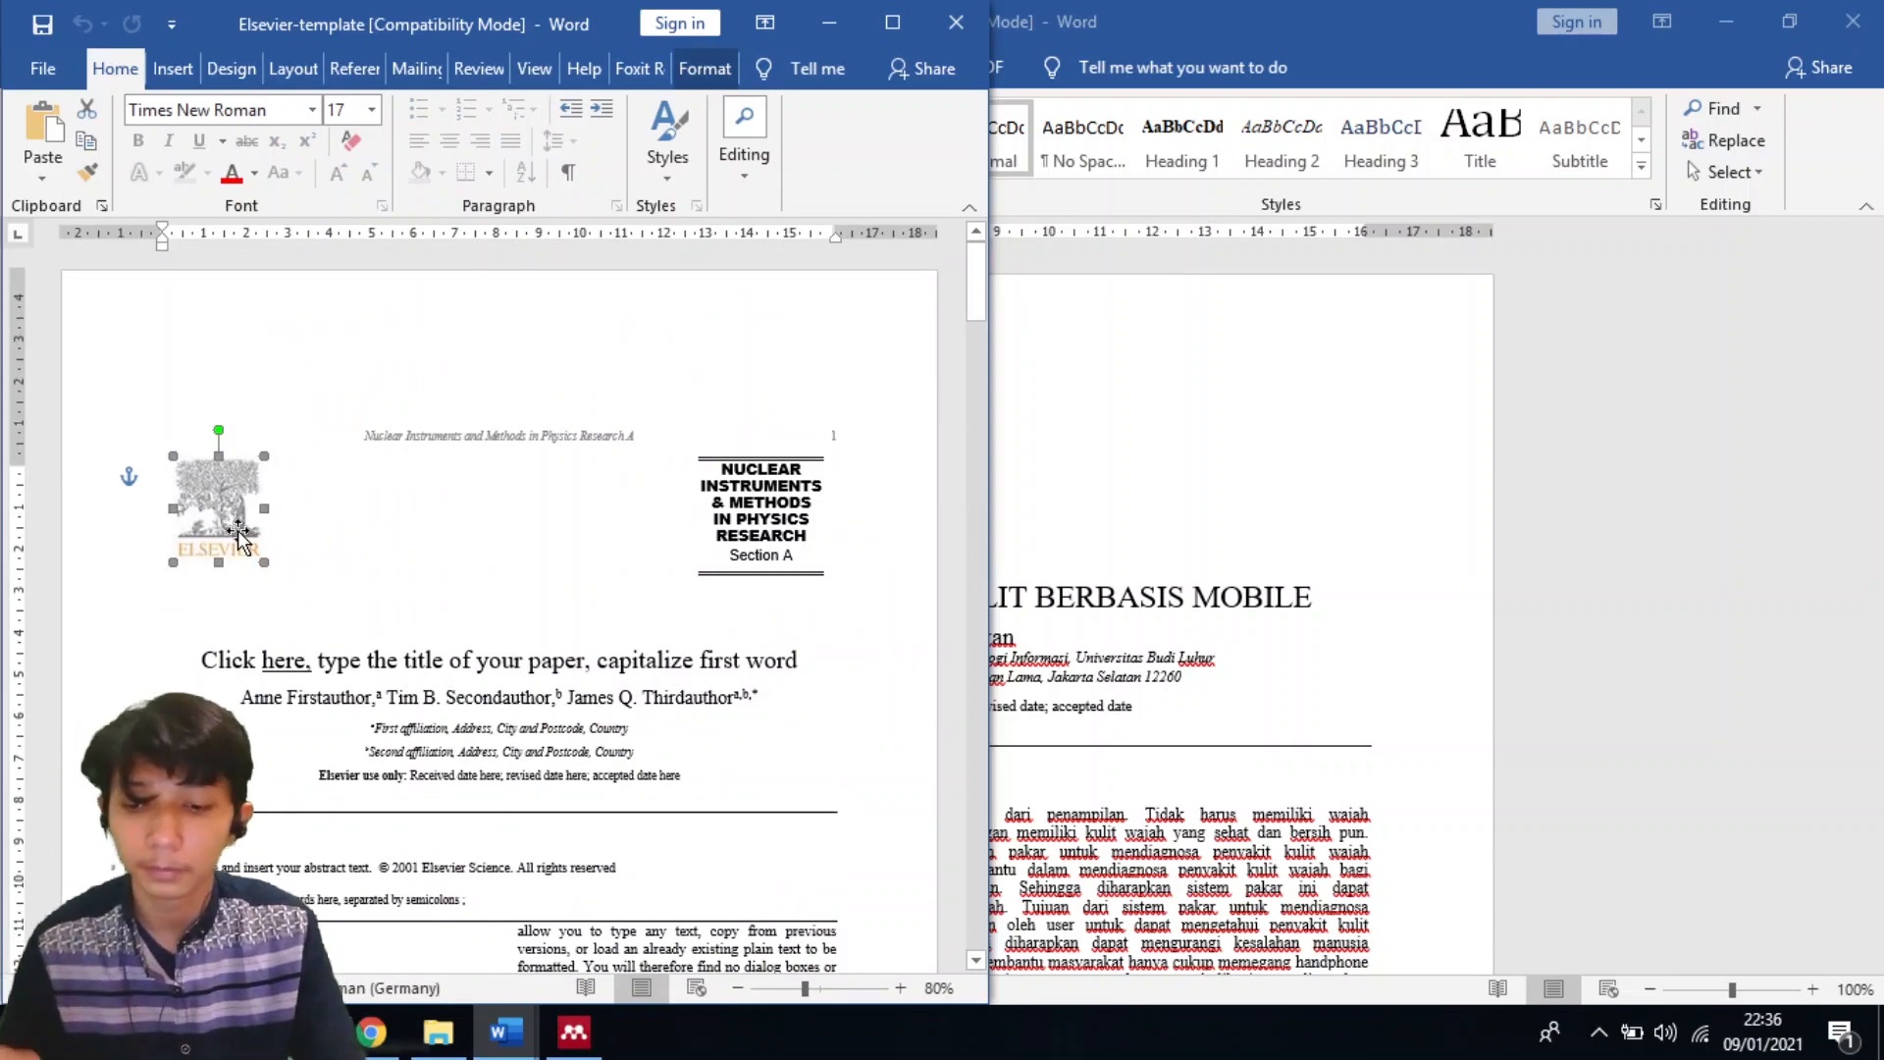
{"action": "left_click", "coordinate": [1086, 538]}
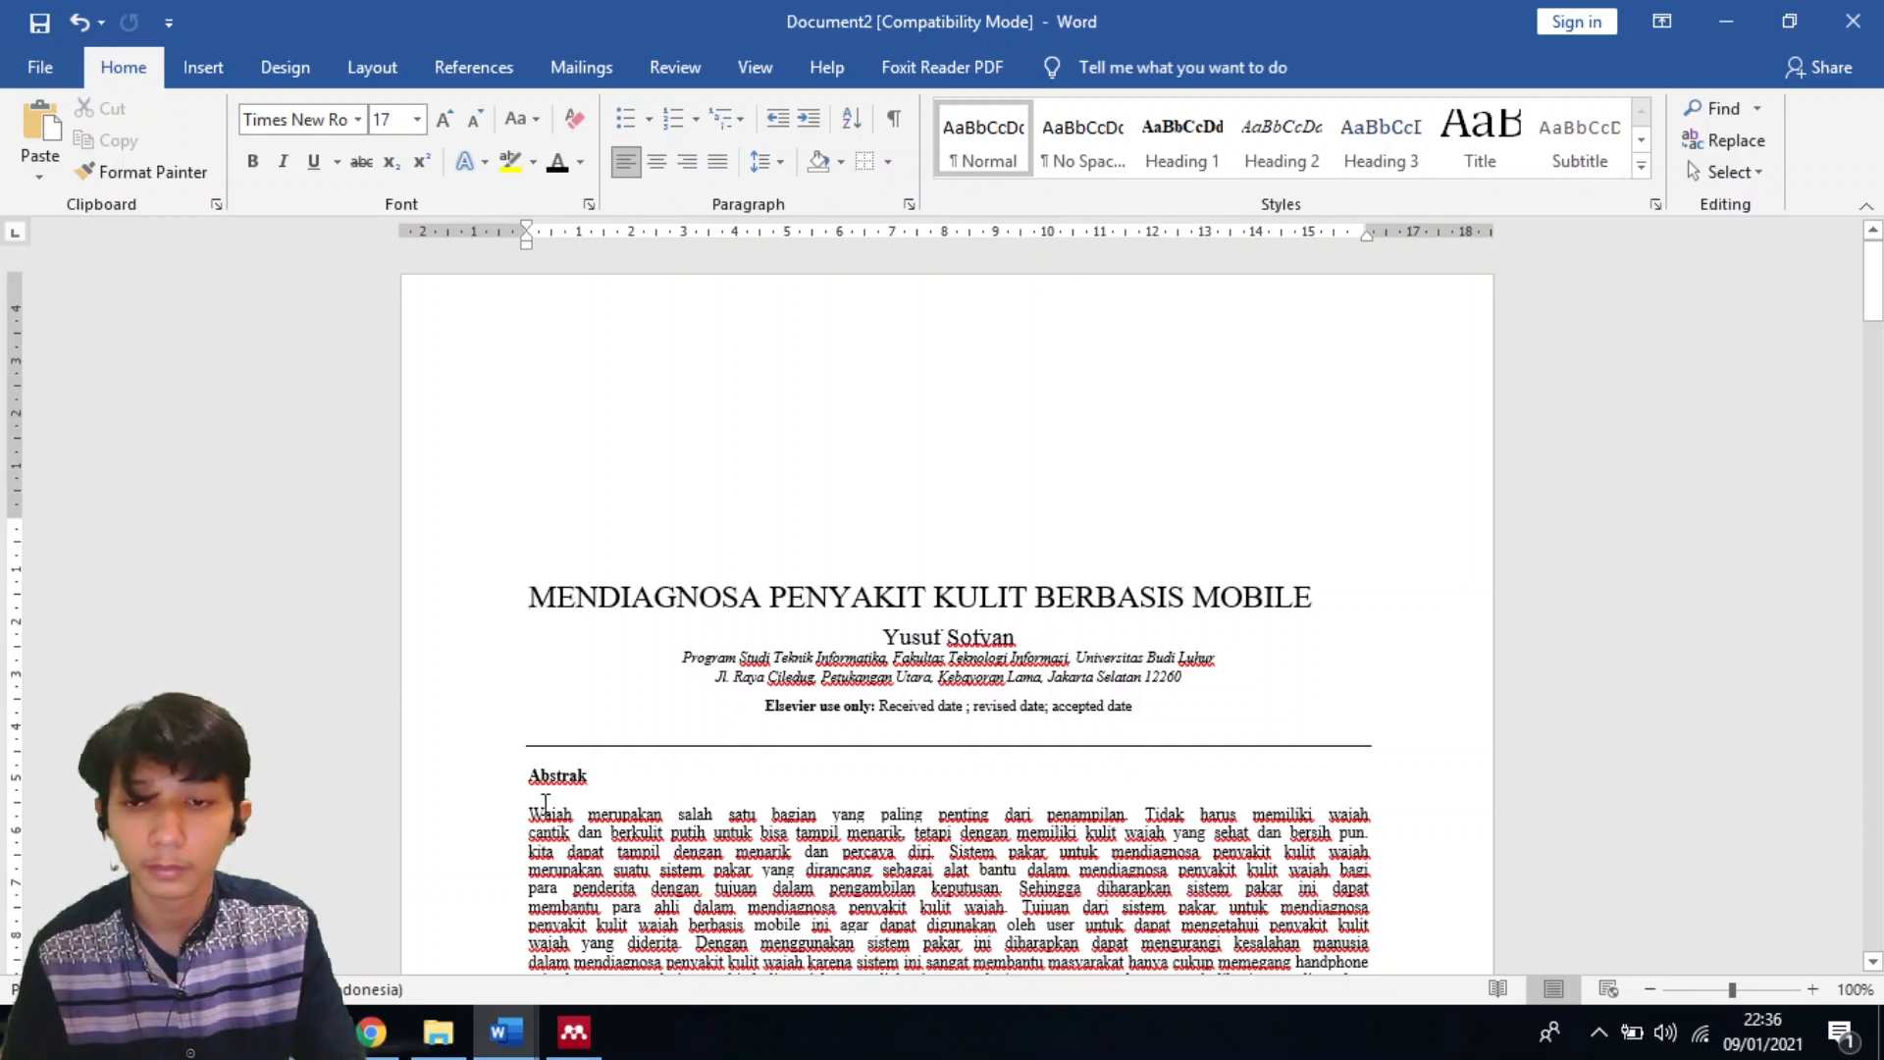
{"action": "key", "text": "ctrl+v"}
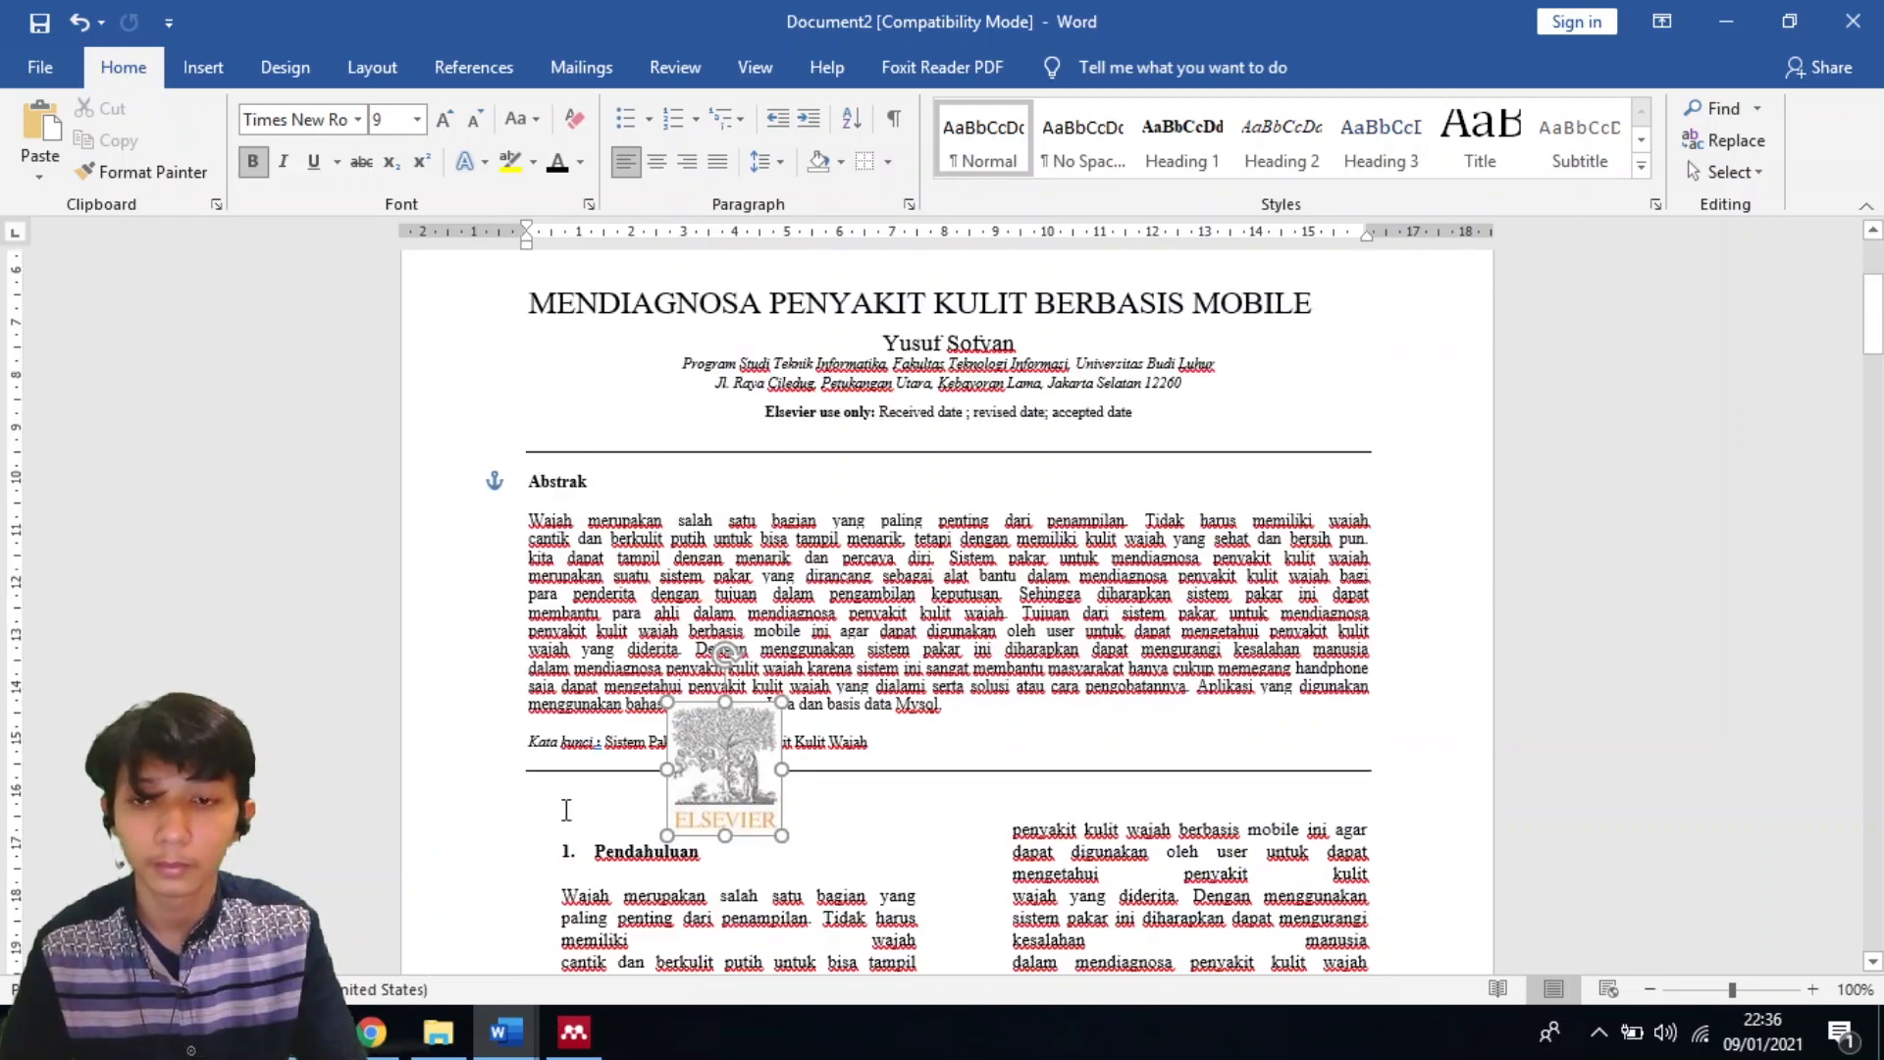
Move the pasted Elsevier logo above the article title on the first page and align it with the left margin.
{"action": "left_click_drag", "start_coordinate": [724, 518], "coordinate": [704, 331]}
{"action": "scroll", "coordinate": [845, 555], "scroll_direction": "up", "scroll_amount": 6}
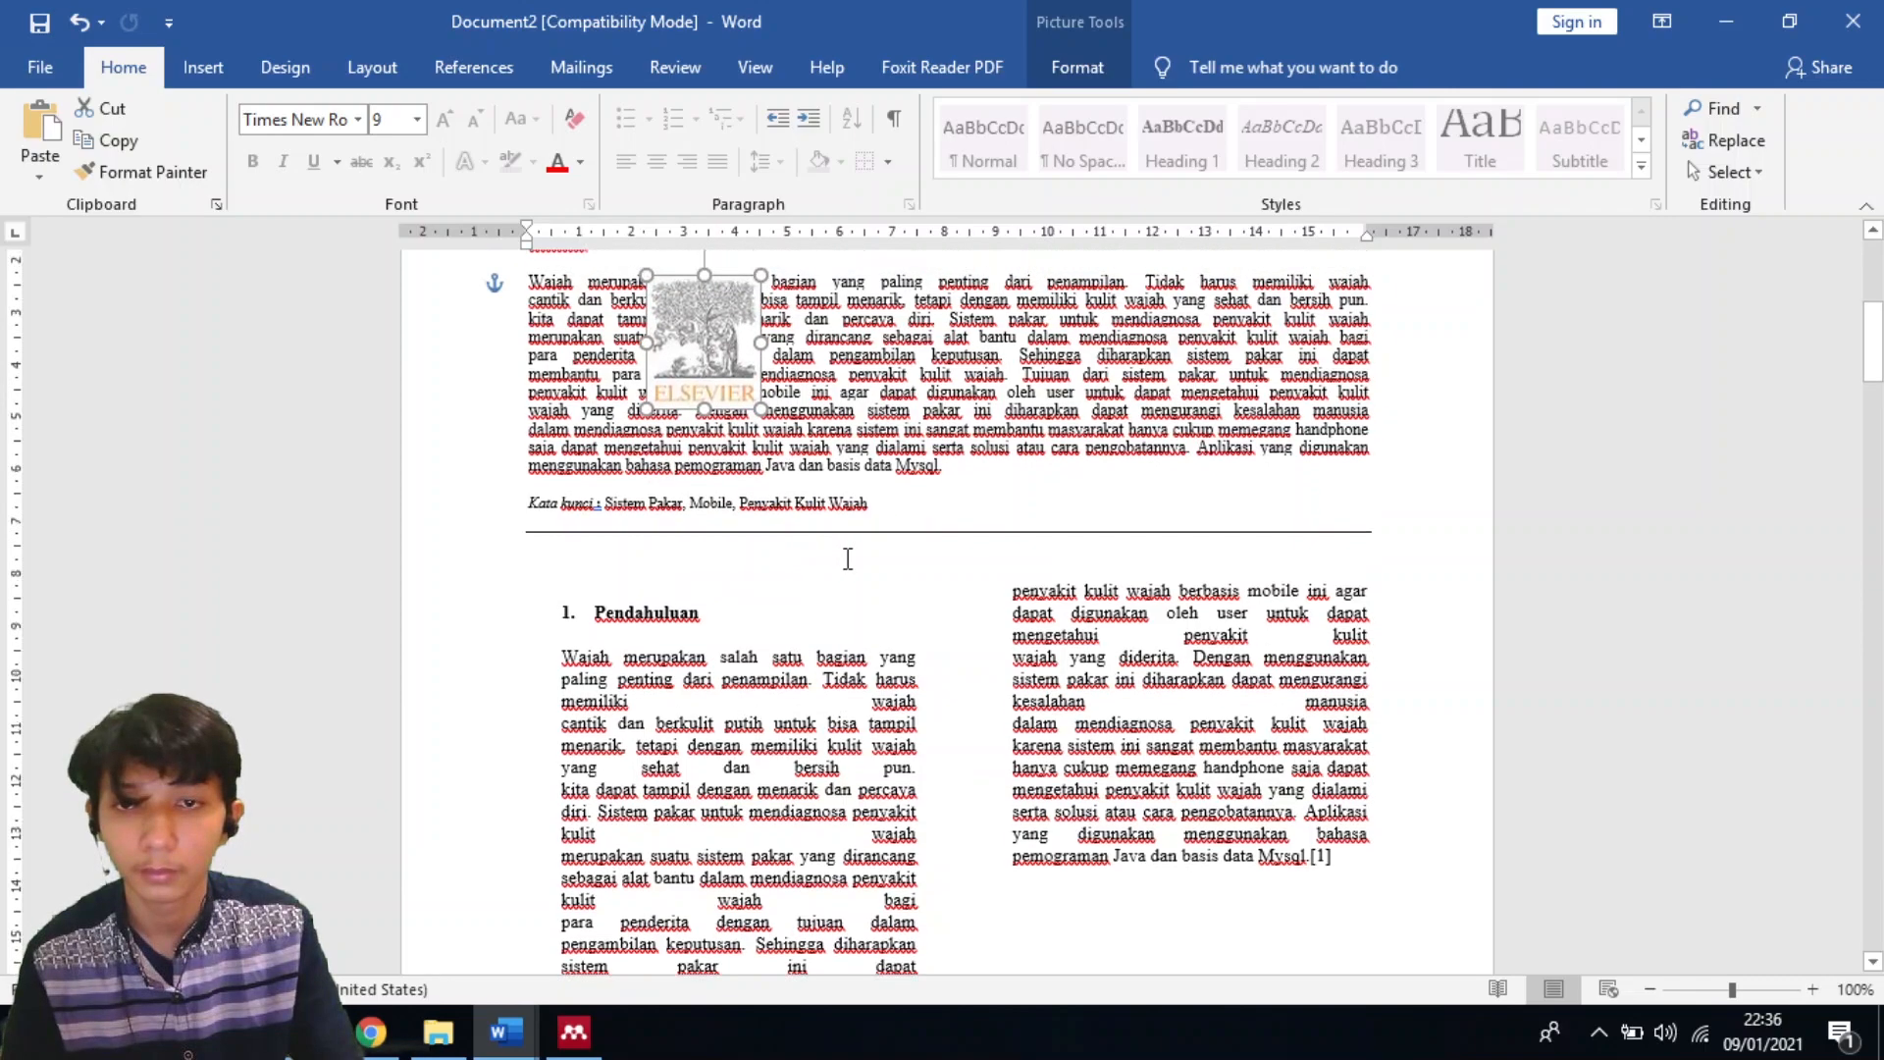
{"action": "left_click_drag", "start_coordinate": [741, 868], "coordinate": [579, 423]}
{"action": "left_click", "coordinate": [808, 526]}
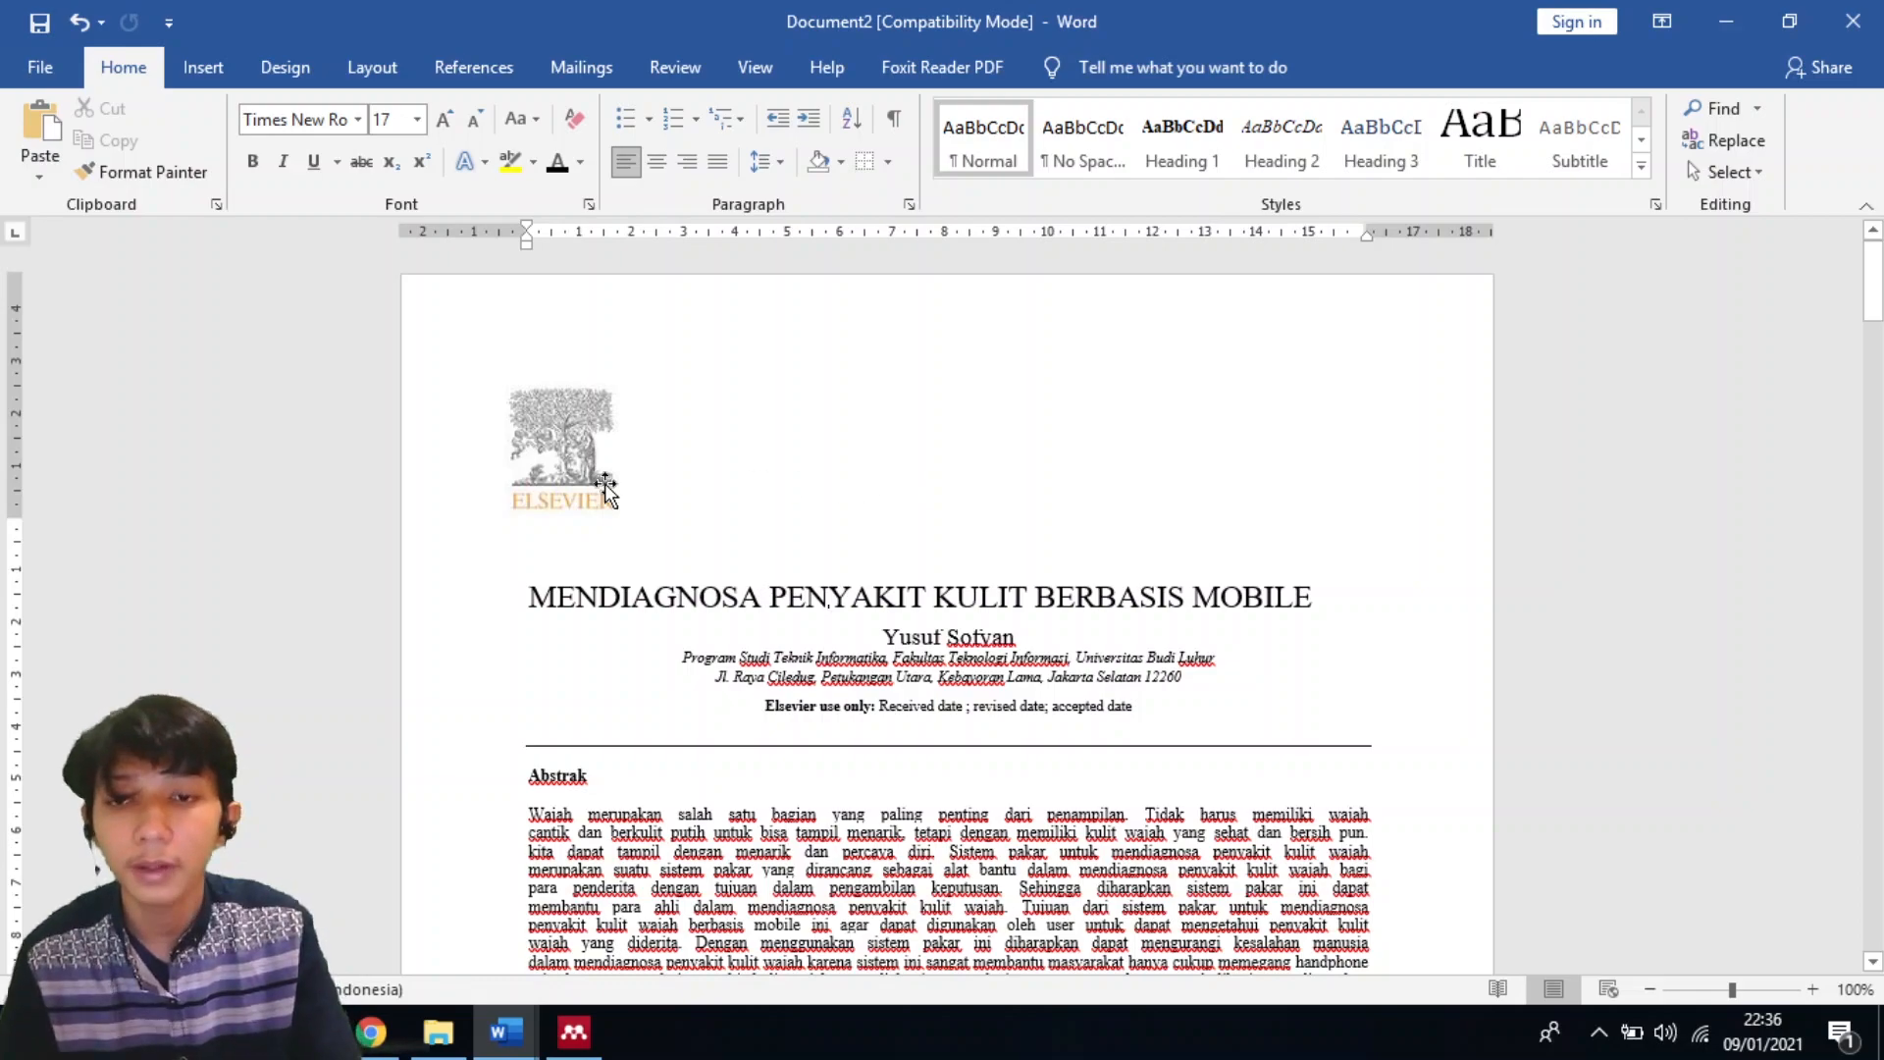
{"action": "left_click_drag", "start_coordinate": [572, 473], "coordinate": [562, 477]}
{"action": "left_click", "coordinate": [961, 488]}
{"action": "left_click", "coordinate": [787, 628]}
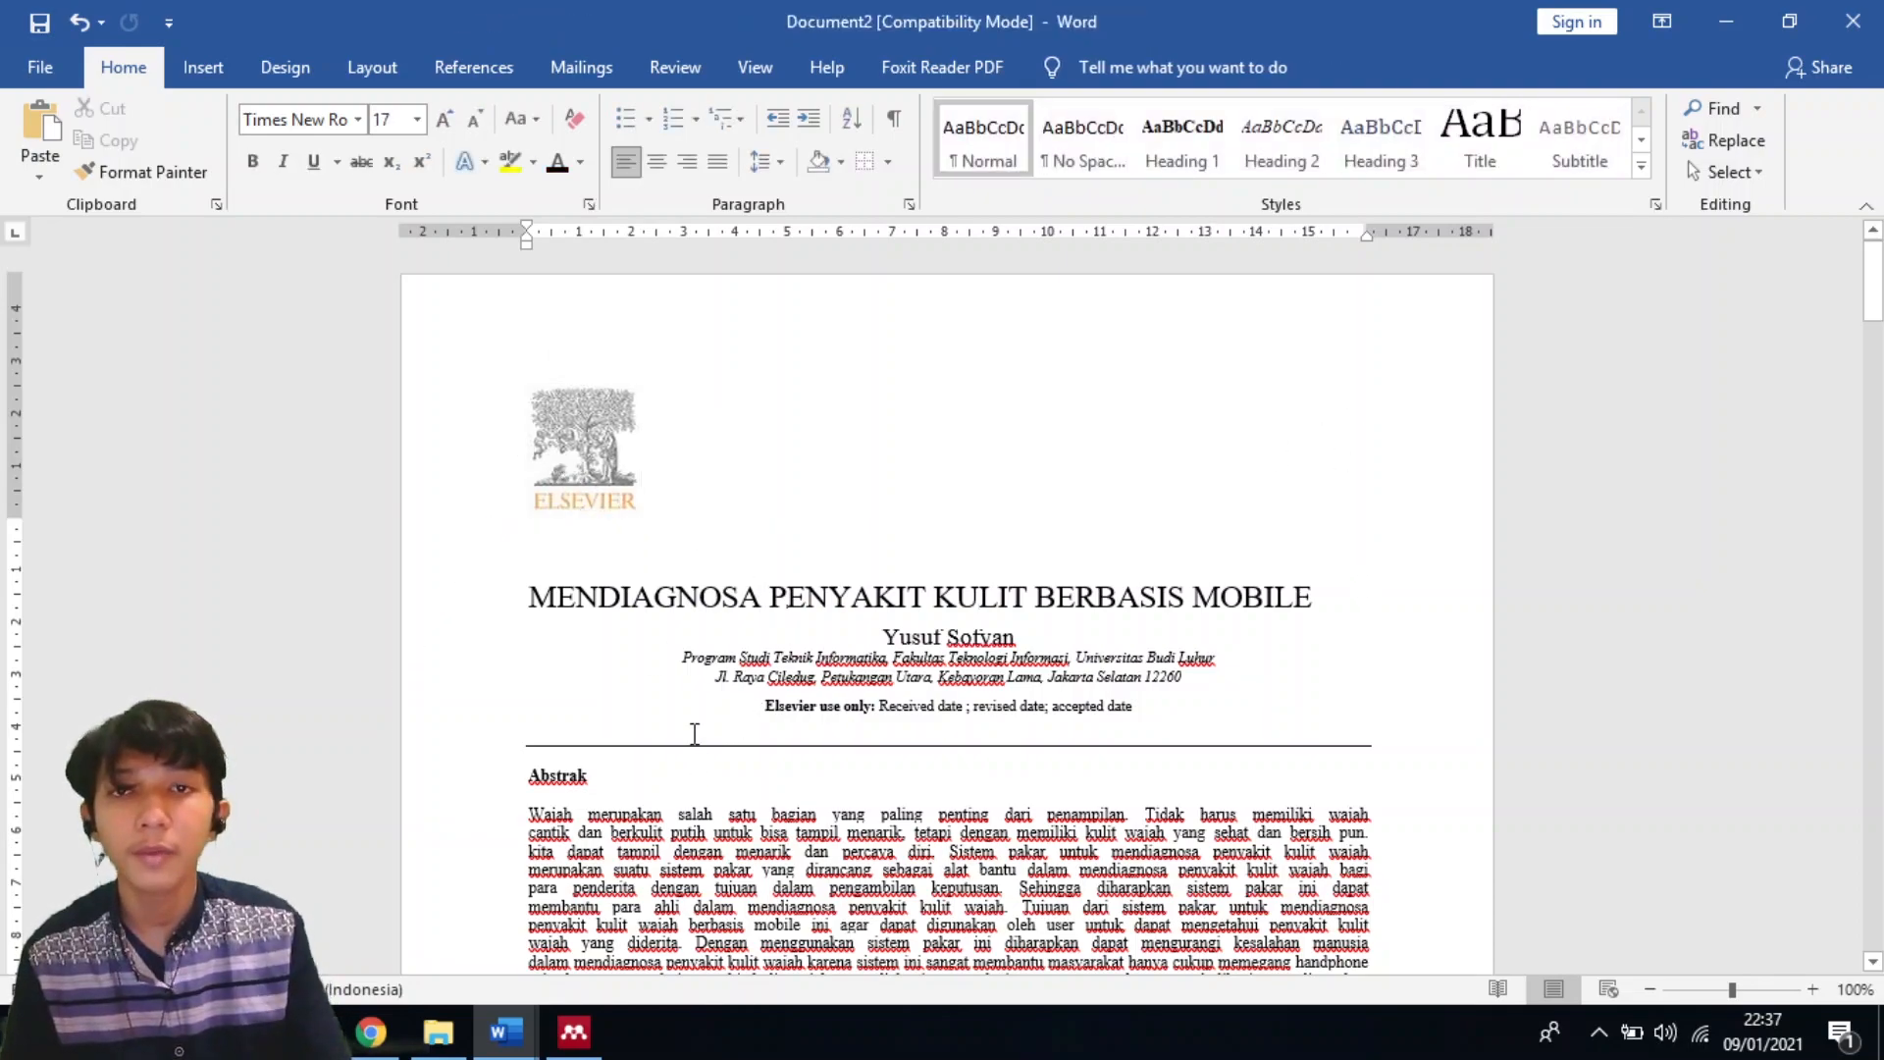